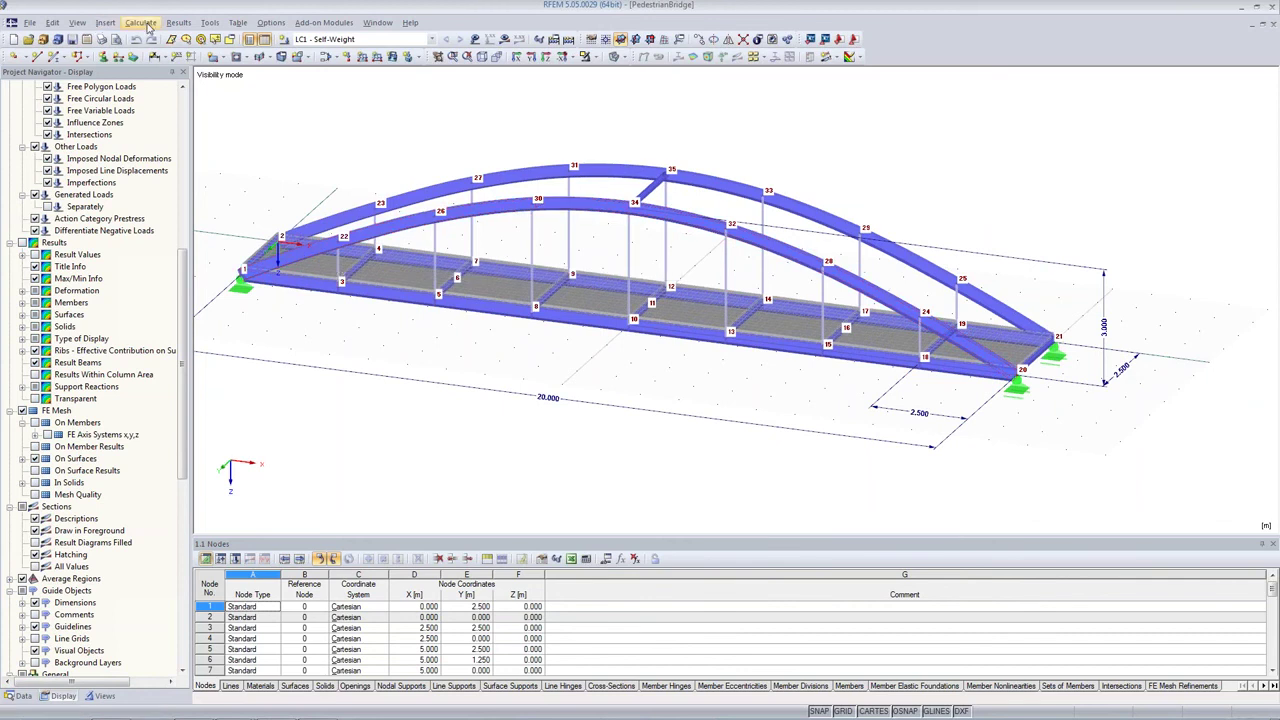
Step: Set the arch rise parameter "stich" to 4 m and apply it to the bridge model
left_click(52, 22)
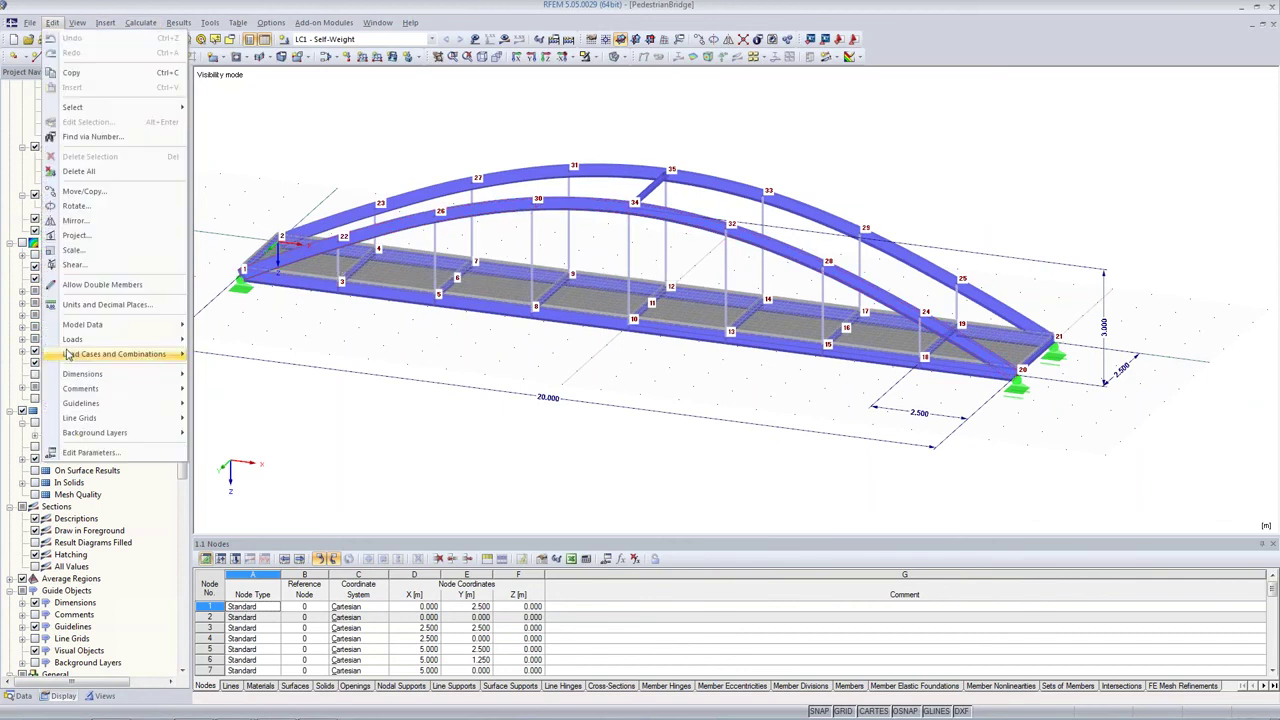
left_click(72, 452)
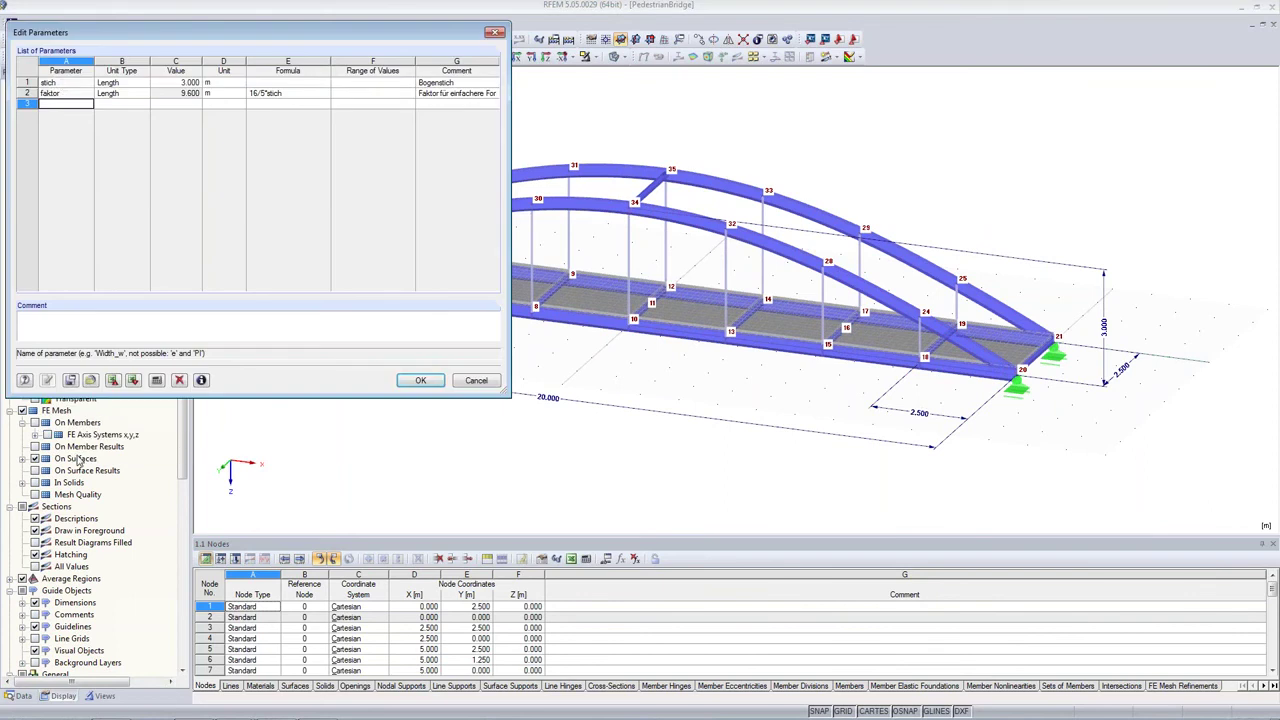
left_click(61, 84)
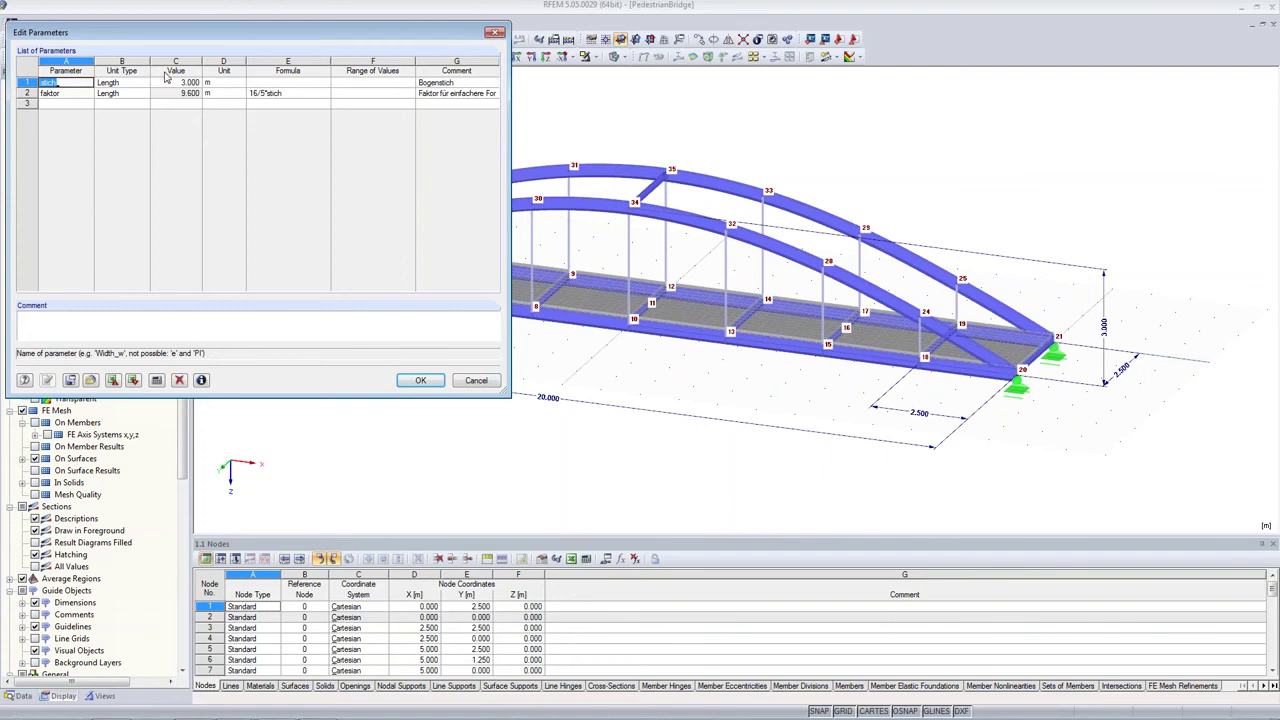
left_click(178, 83)
type("4")
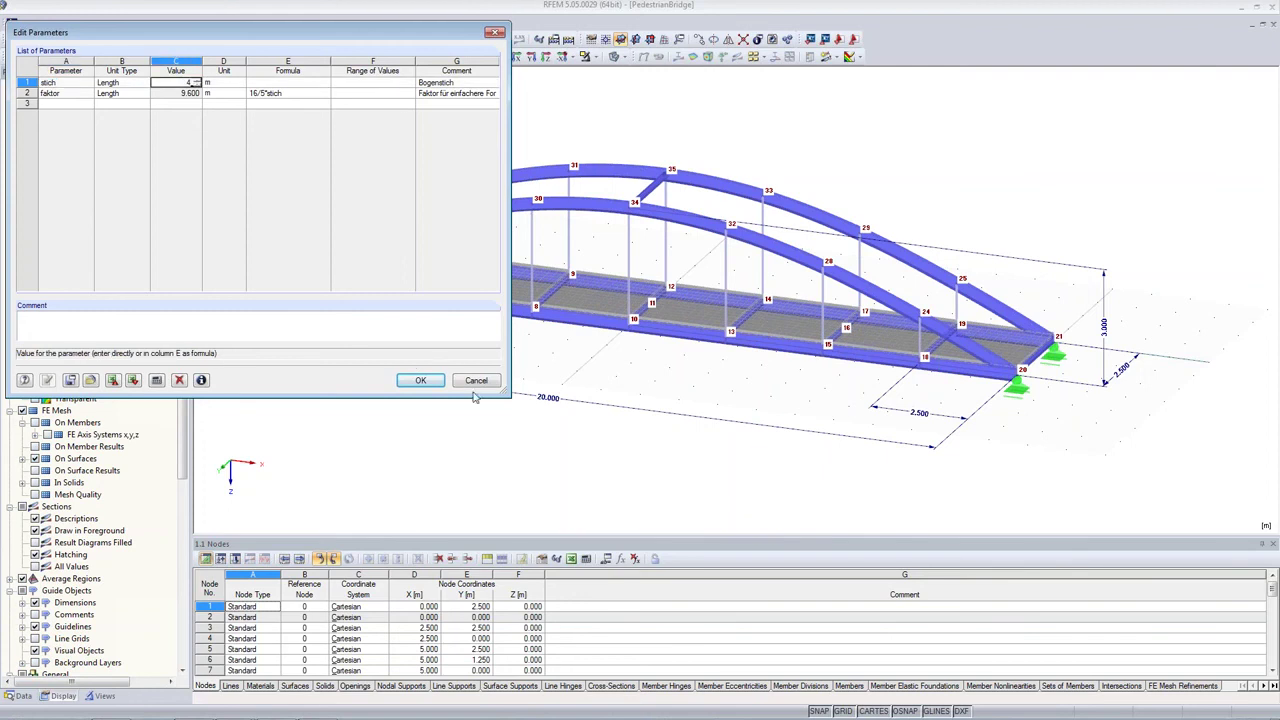
left_click(411, 386)
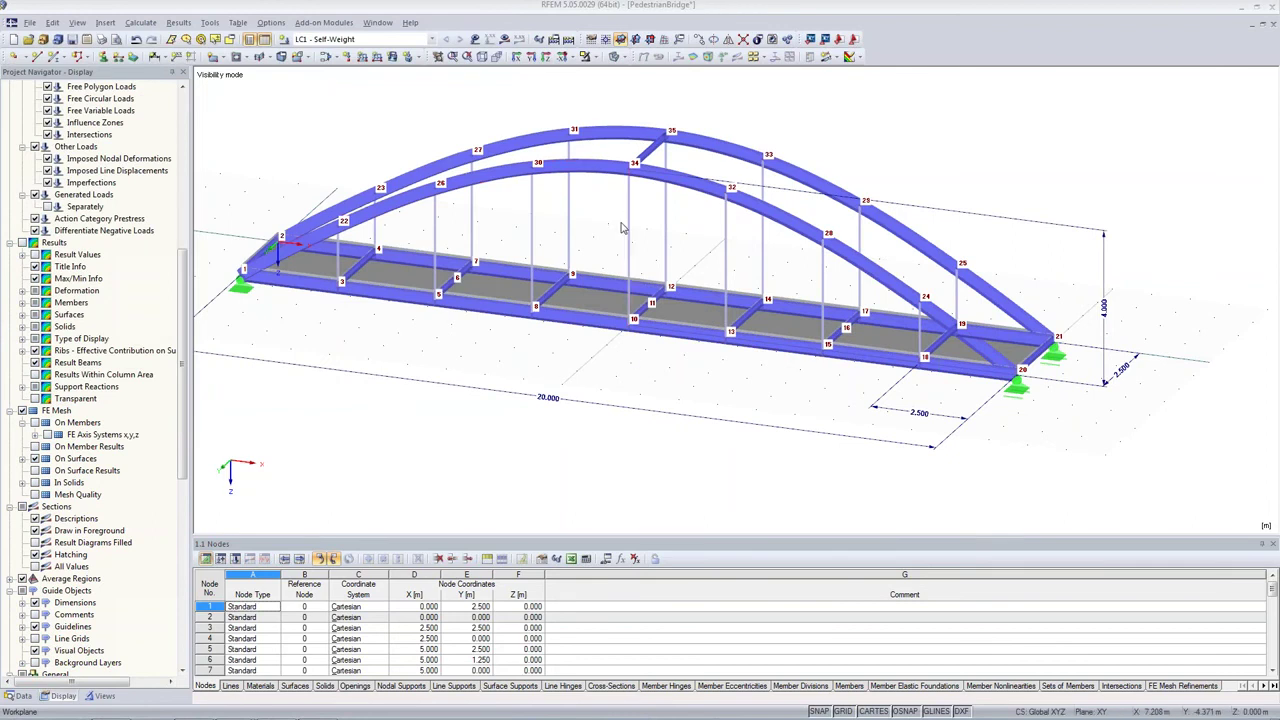
Step: Set the "stich" parameter back to 3 m and apply it to the model
left_click(54, 22)
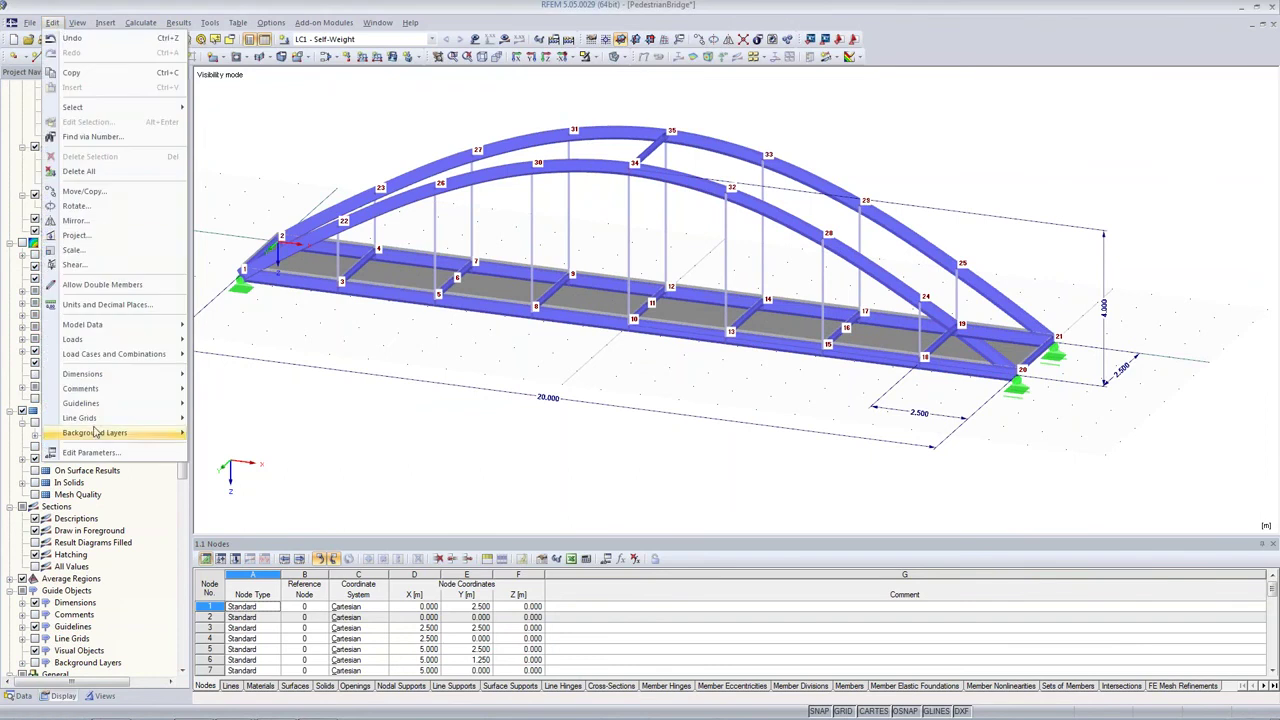
left_click(107, 455)
double_click(170, 83)
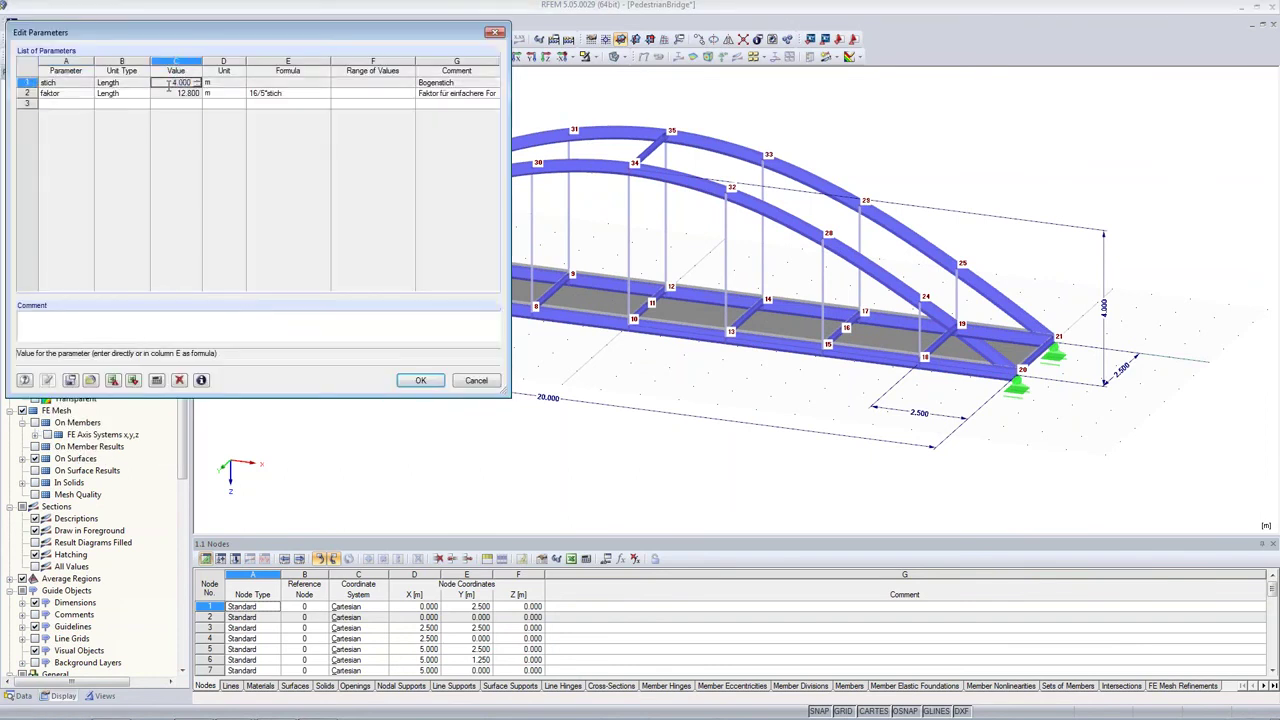
type("3")
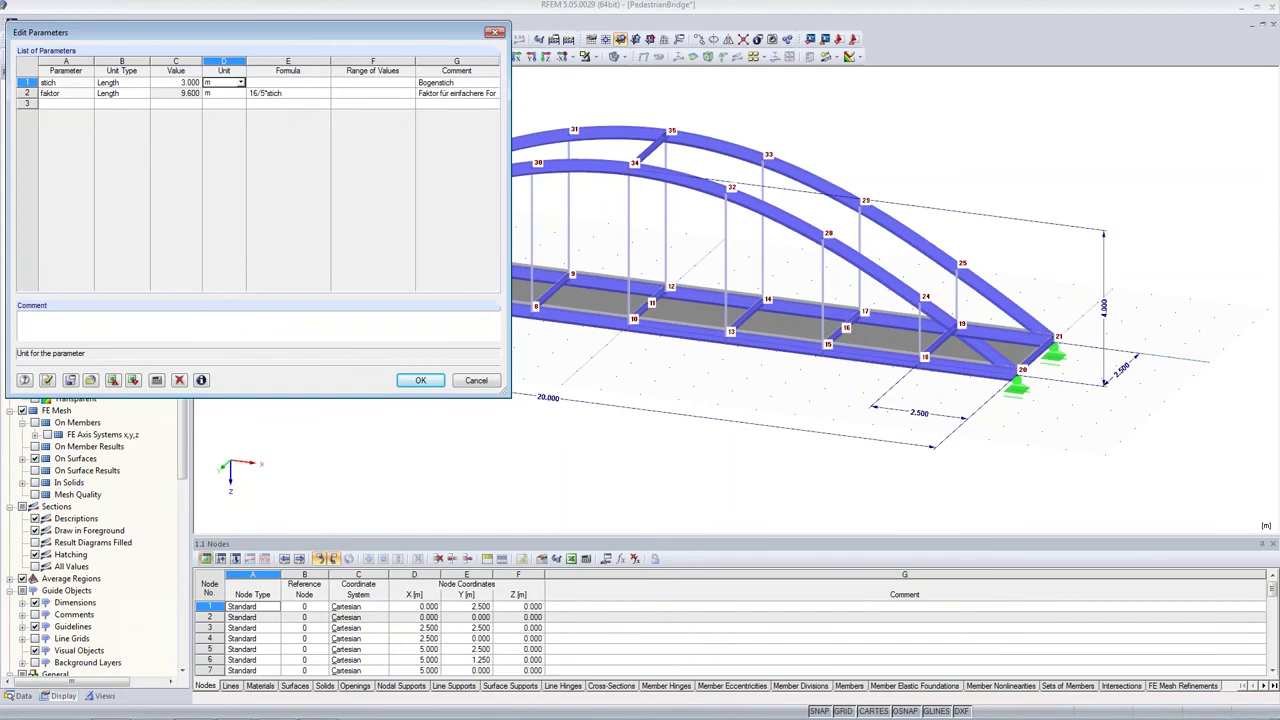
left_click(421, 381)
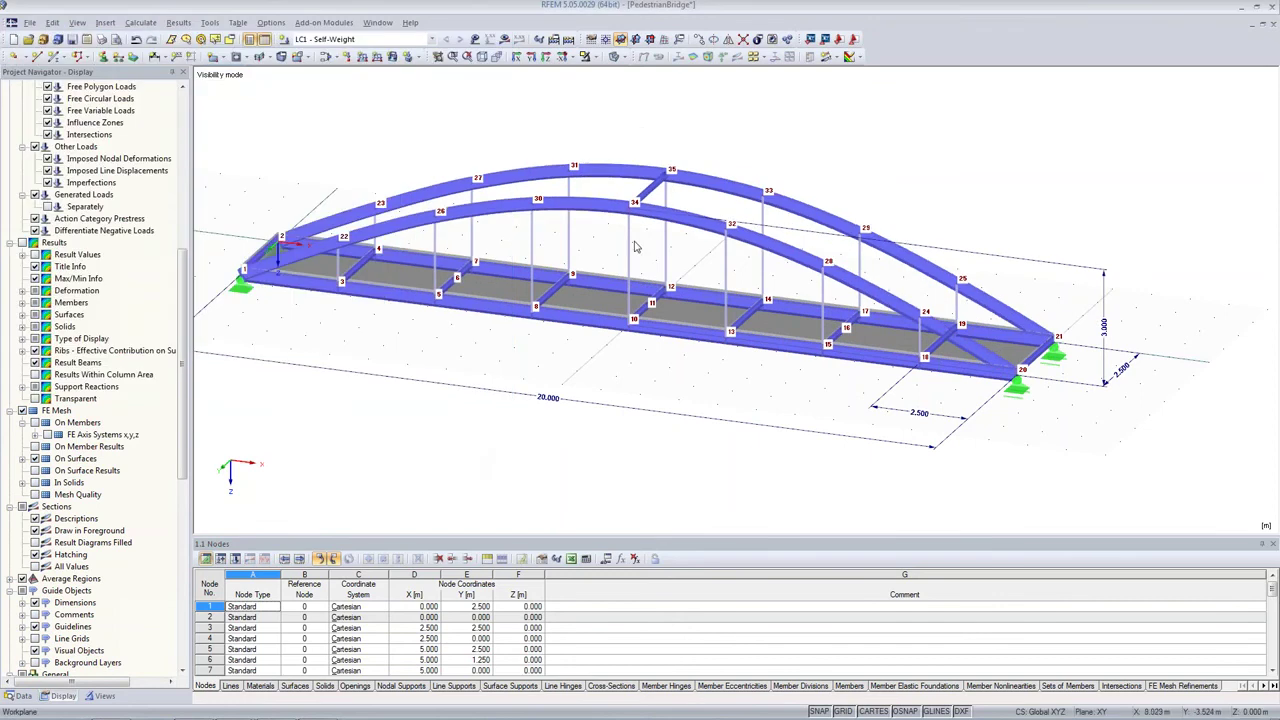
Step: Open the RF-DYNAM Pro dynamic analysis add-on module
scroll(620, 316, "up", 1)
middle_click_drag(618, 317, 656, 346)
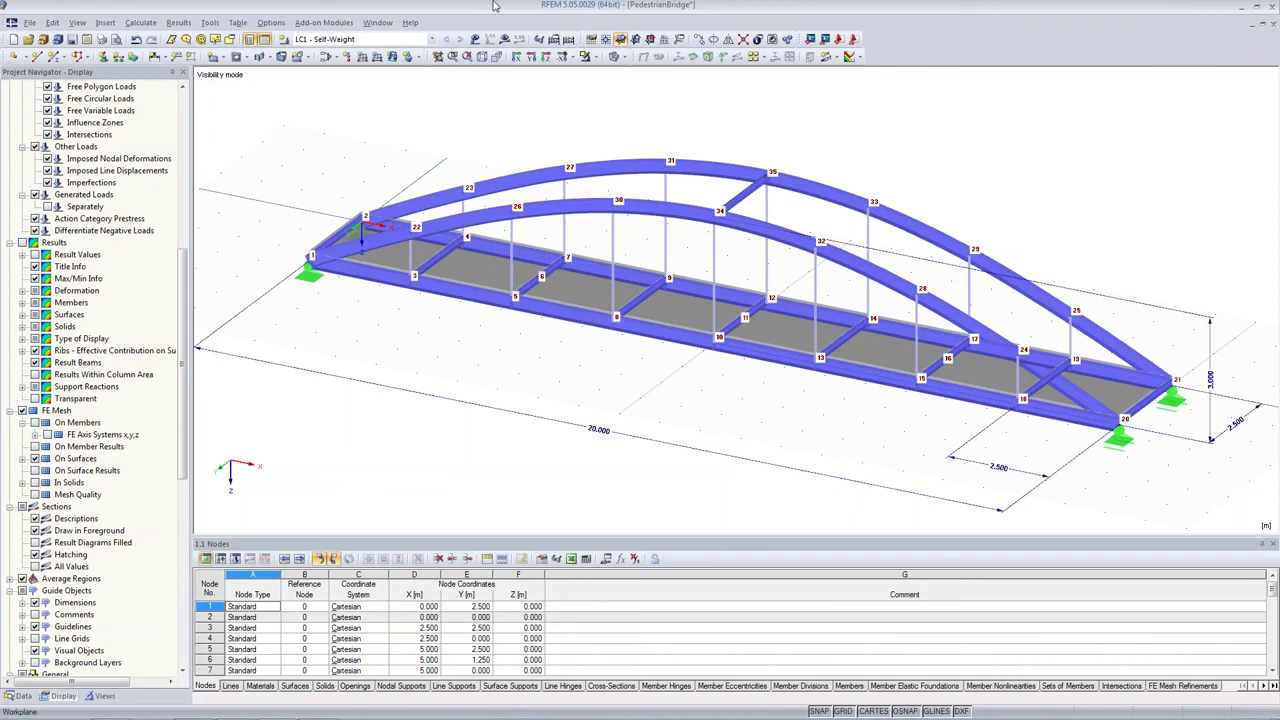
scroll(40, 591, "down", 5)
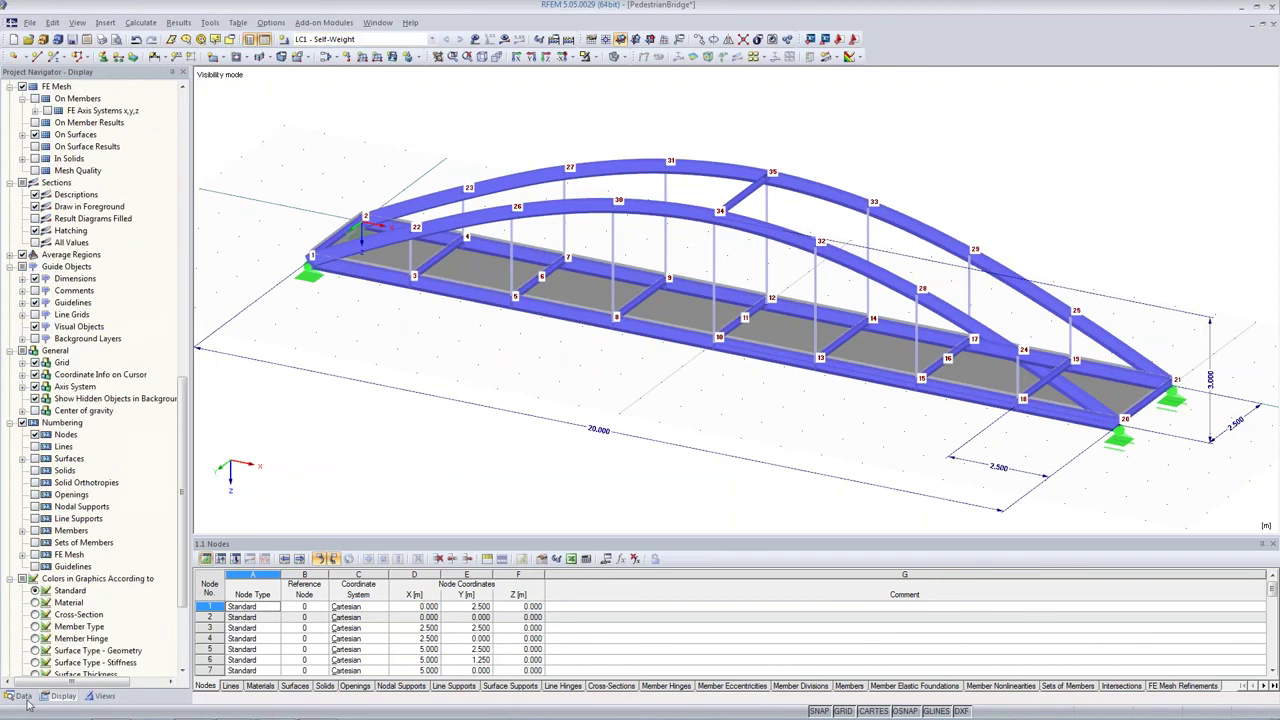
left_click(21, 695)
scroll(60, 450, "up", 10)
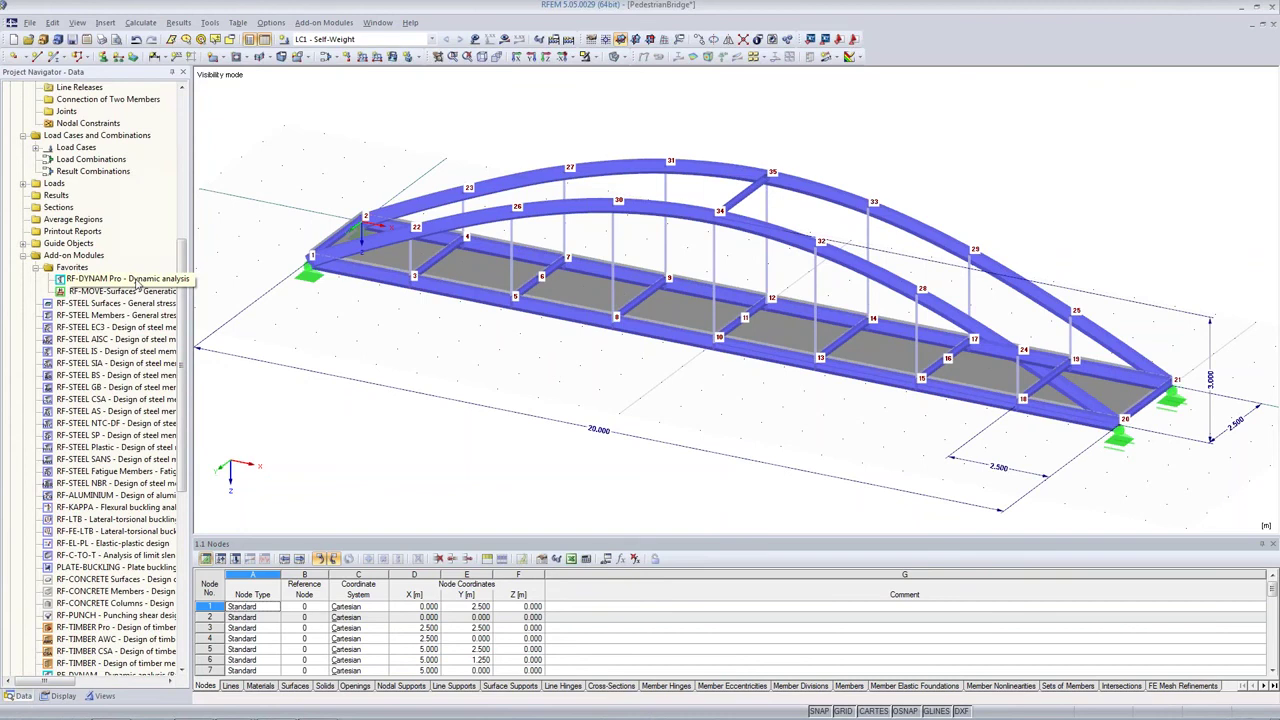
left_click(124, 280)
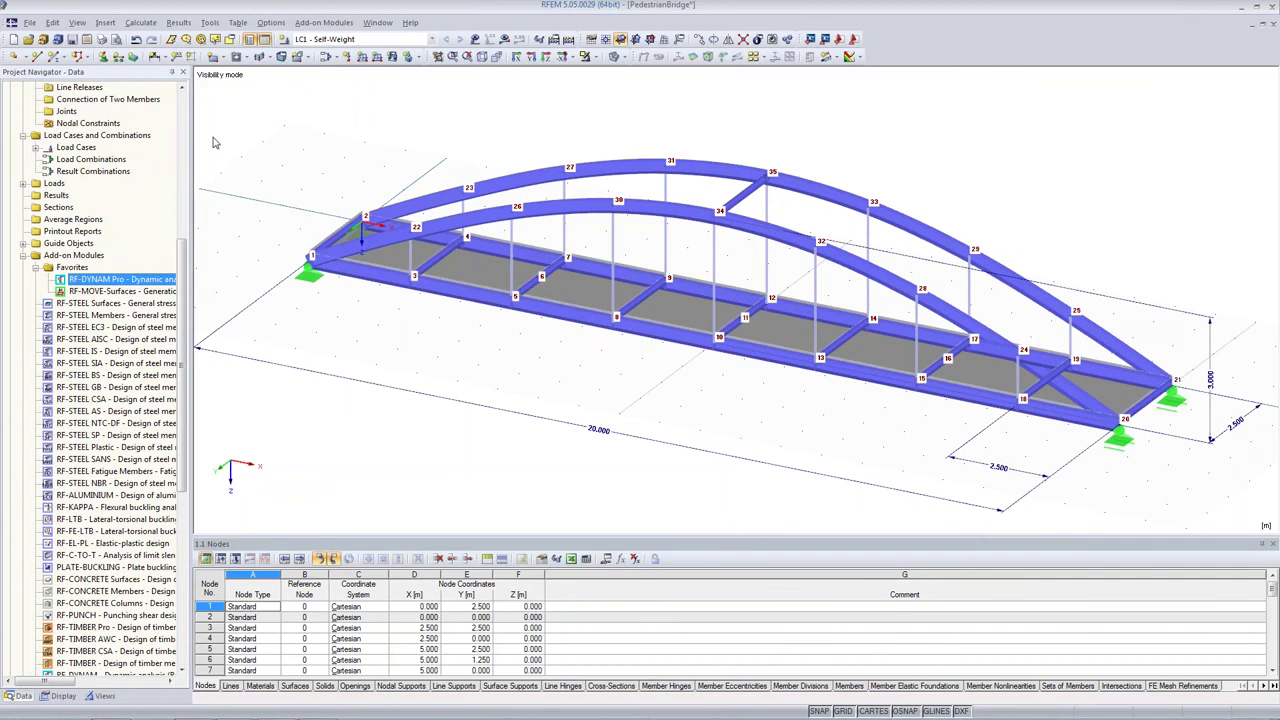
left_click(324, 22)
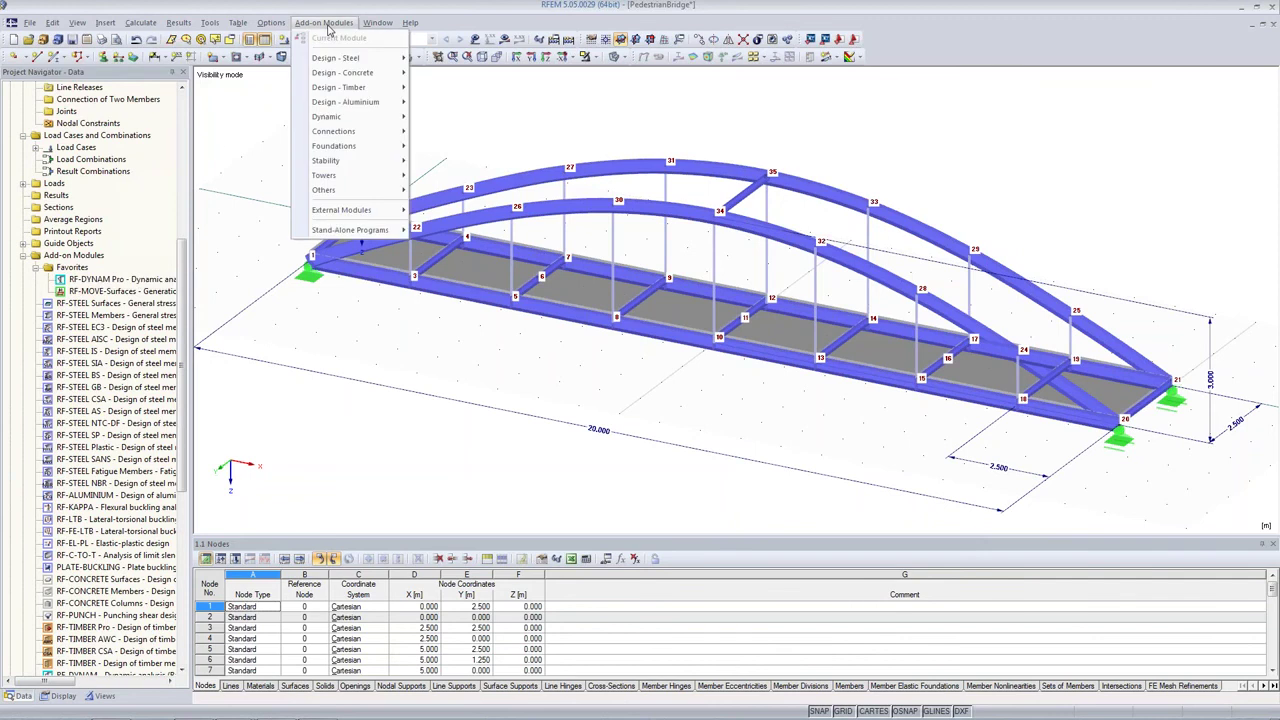
mouse_move(356, 120)
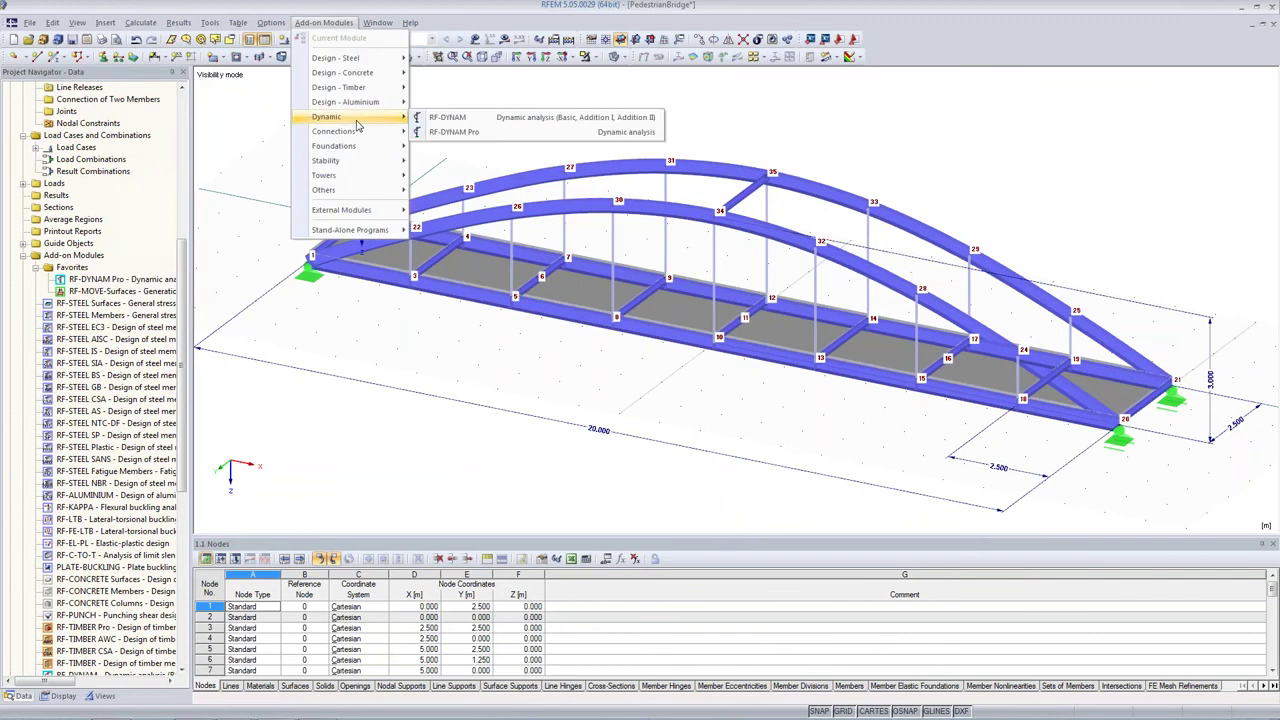
left_click(480, 136)
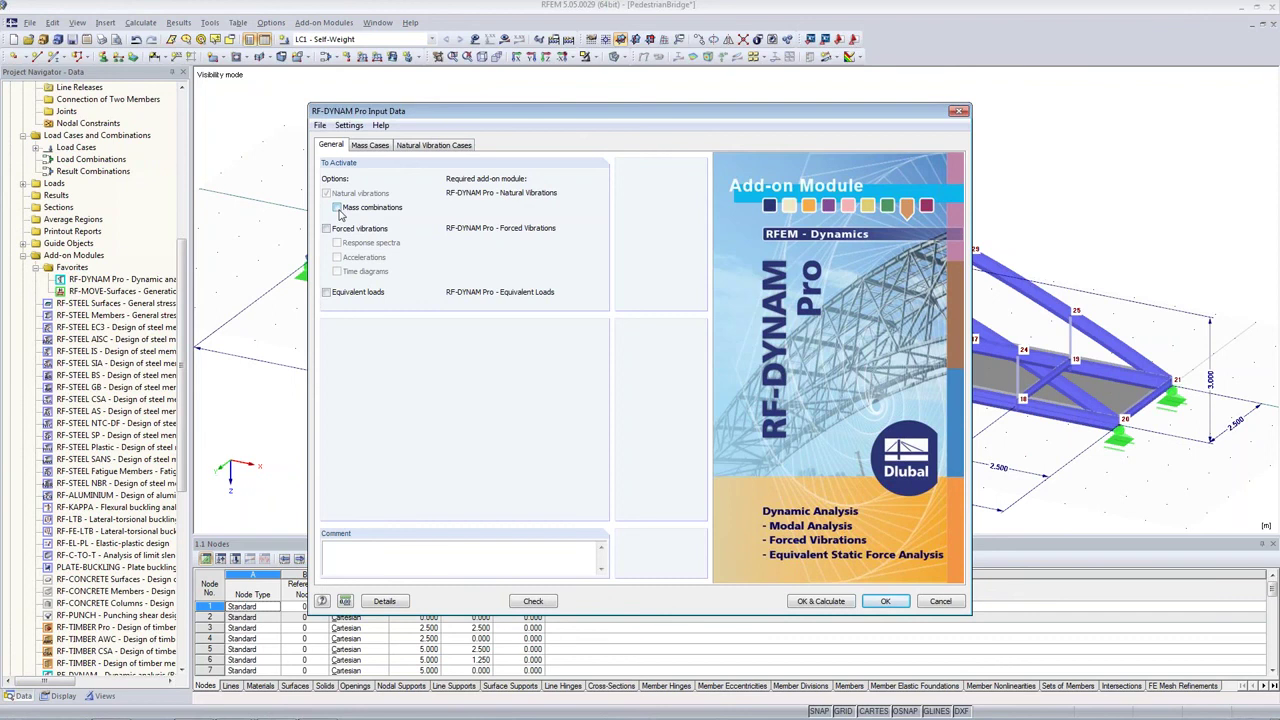
Step: Set mass case MC1 to take masses only from force components of load case LC1 - Self-Weight, excluding the structure's self-weight
left_click(375, 147)
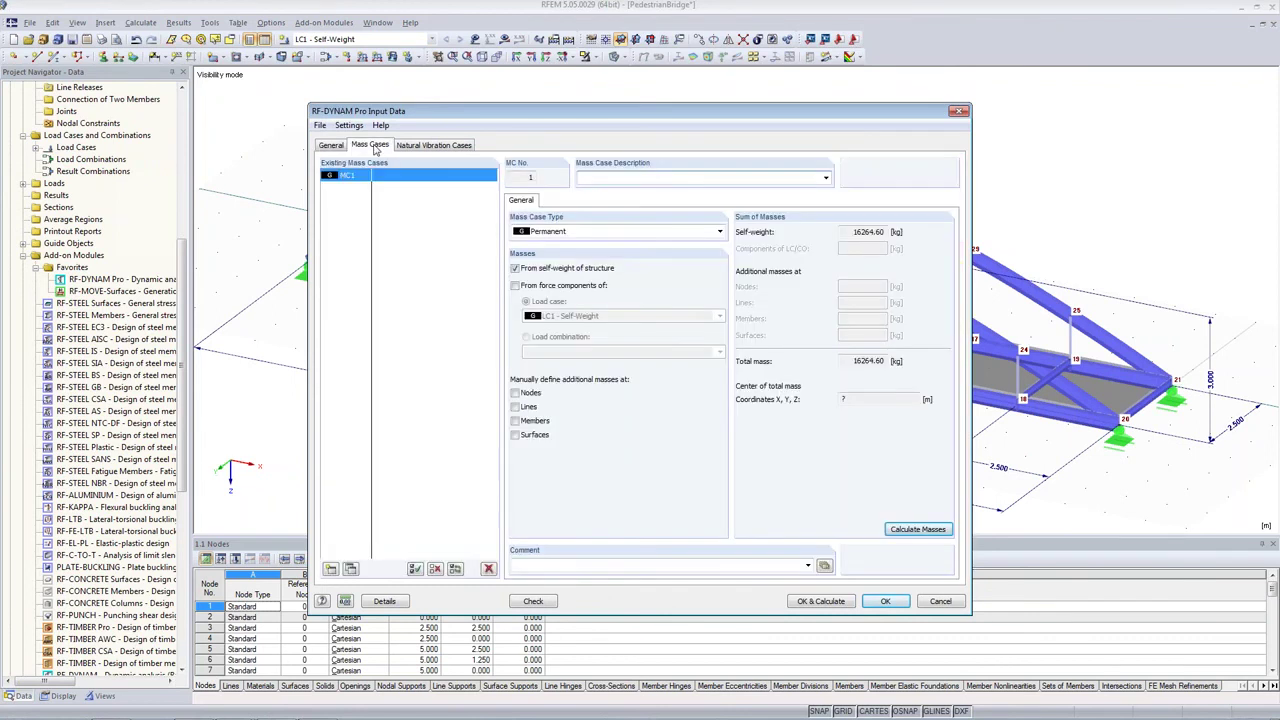
left_click(515, 286)
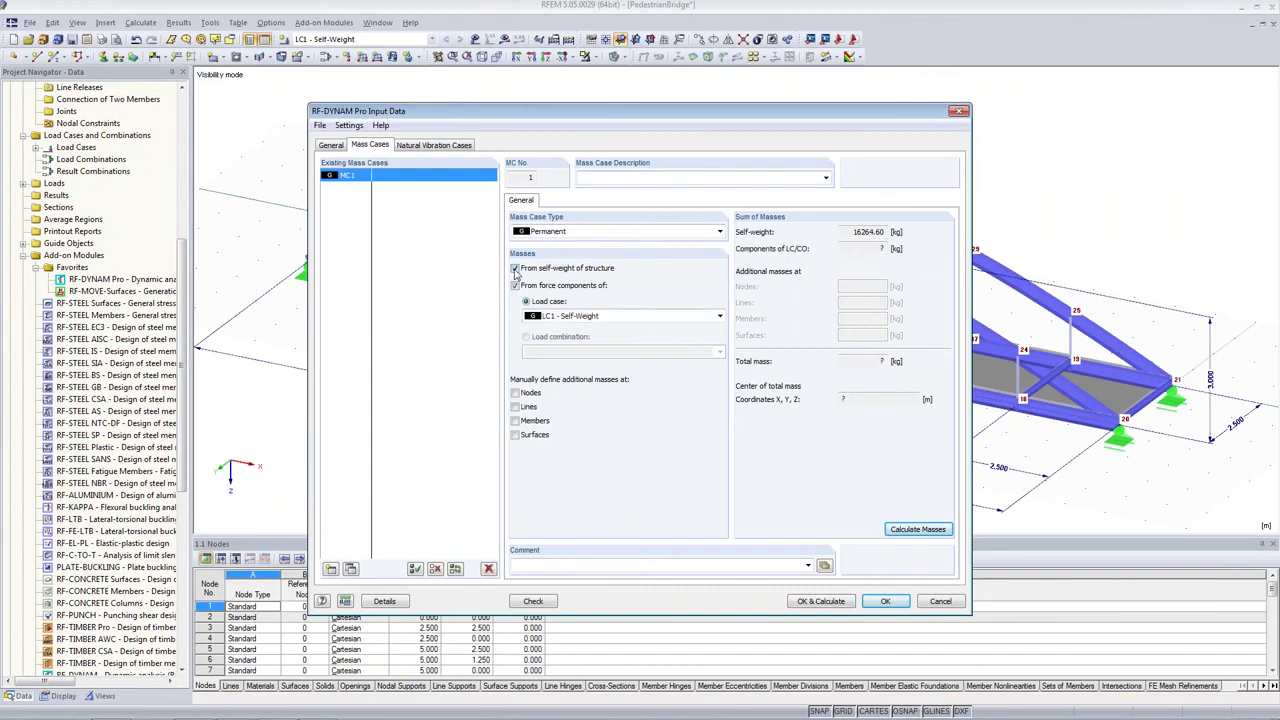
left_click(515, 269)
left_click(560, 318)
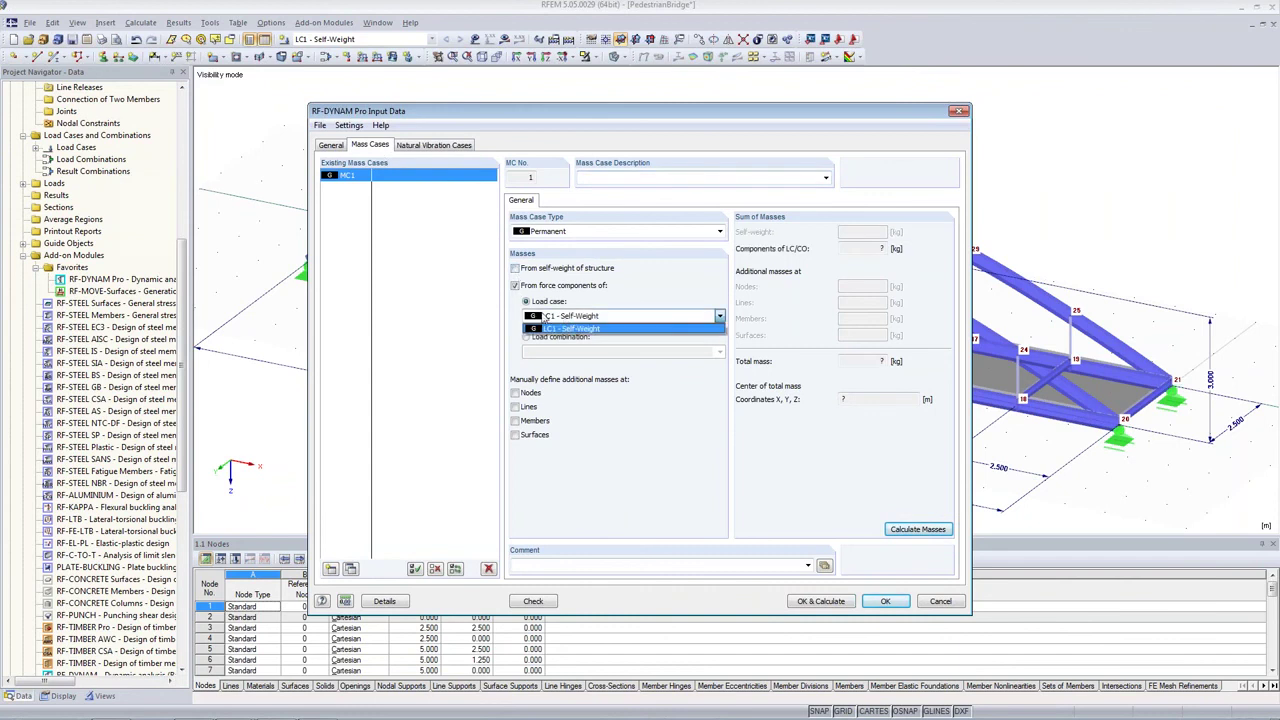
left_click(570, 328)
Step: Calculate the masses of MC1 and check the mass from the load case components
left_click_drag(612, 112, 339, 96)
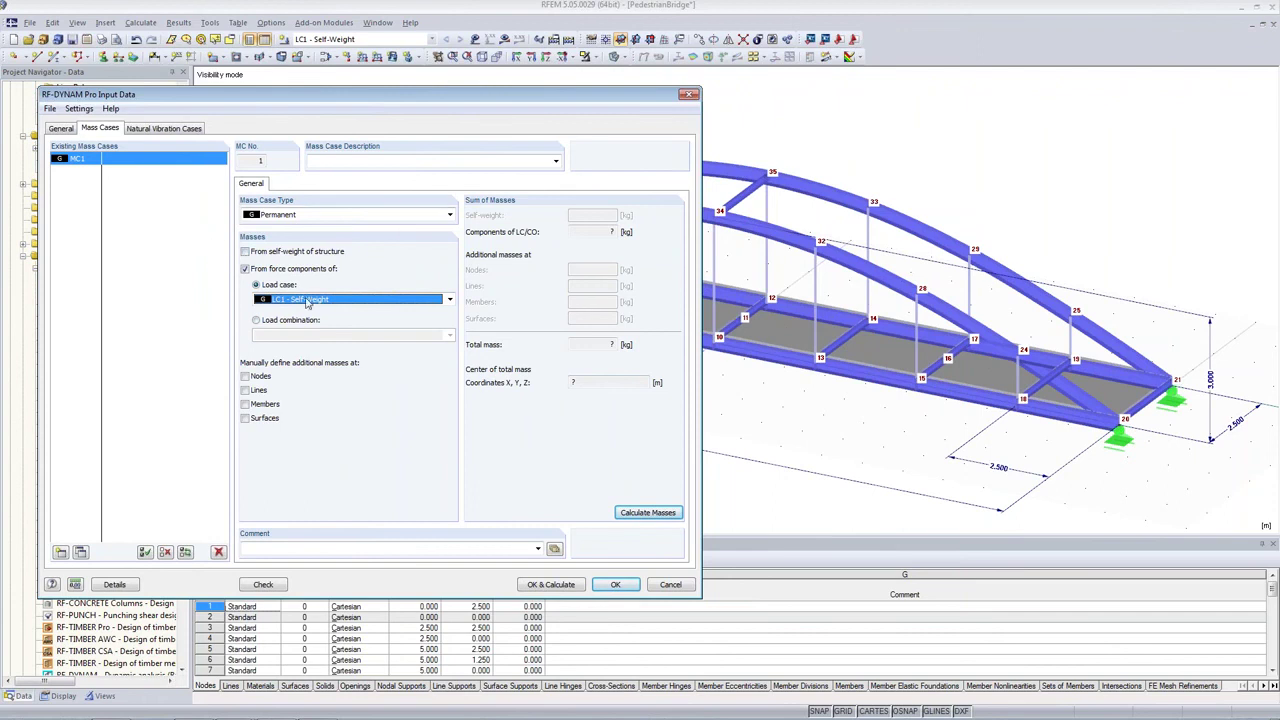
left_click(650, 514)
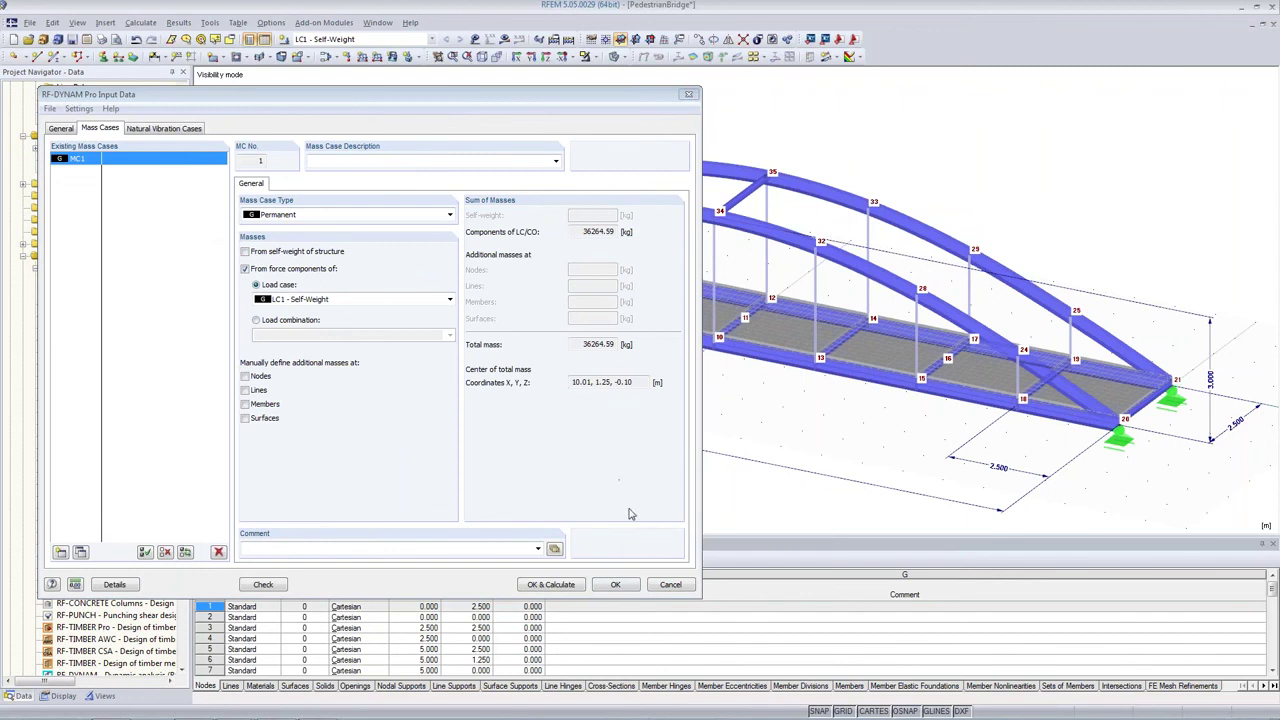
left_click(582, 232)
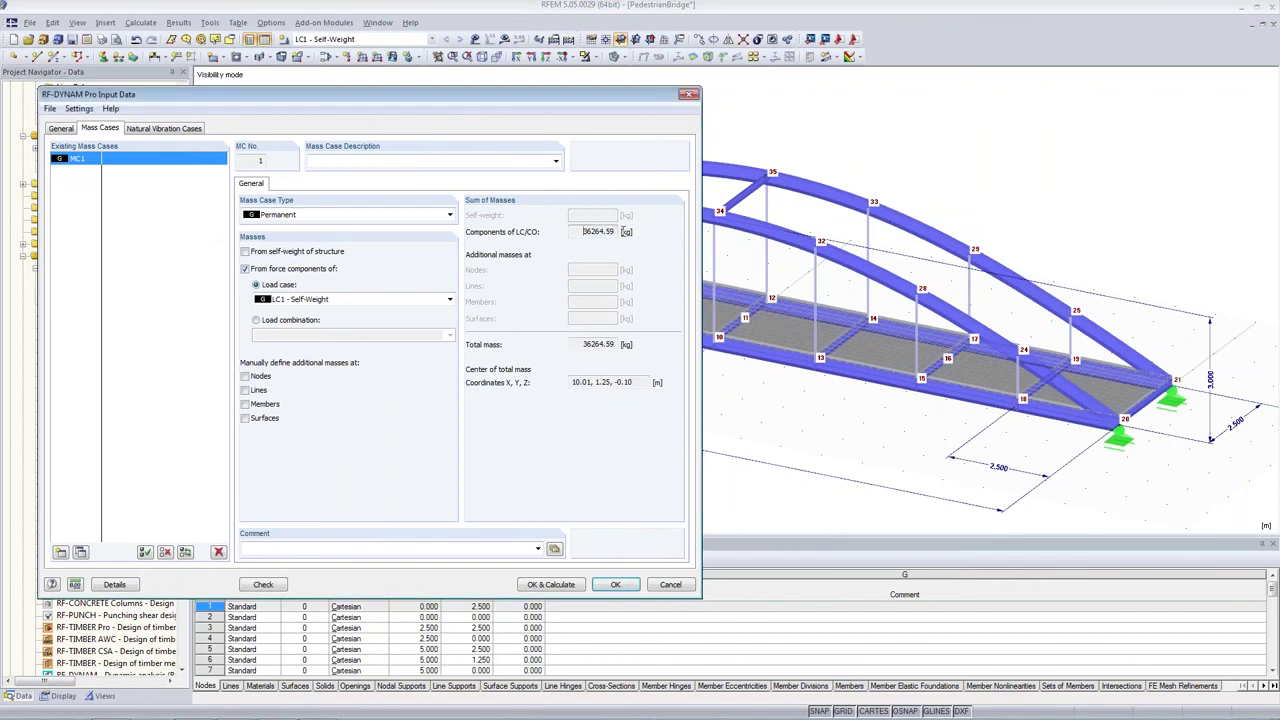
left_click_drag(583, 232, 616, 232)
Step: Enable additional surface masses for MC1, examine their input table, and disable the option again
left_click(245, 420)
left_click(296, 183)
left_click(305, 233)
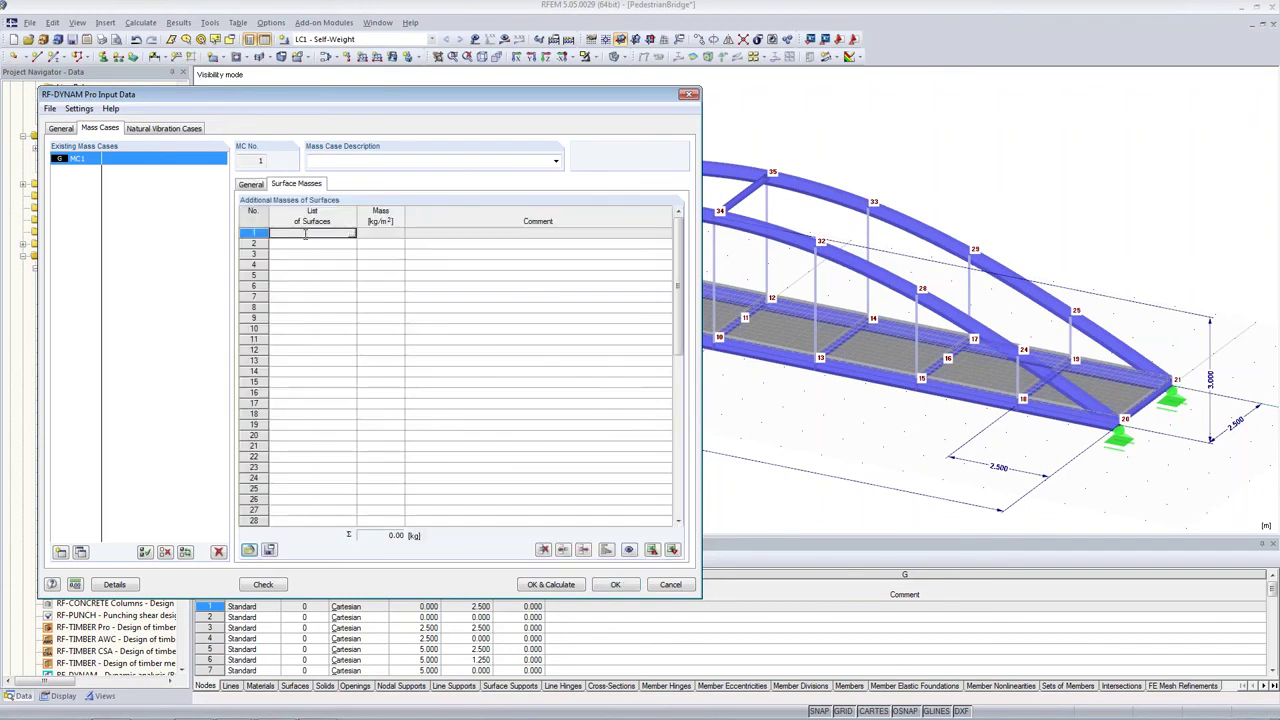
left_click(378, 233)
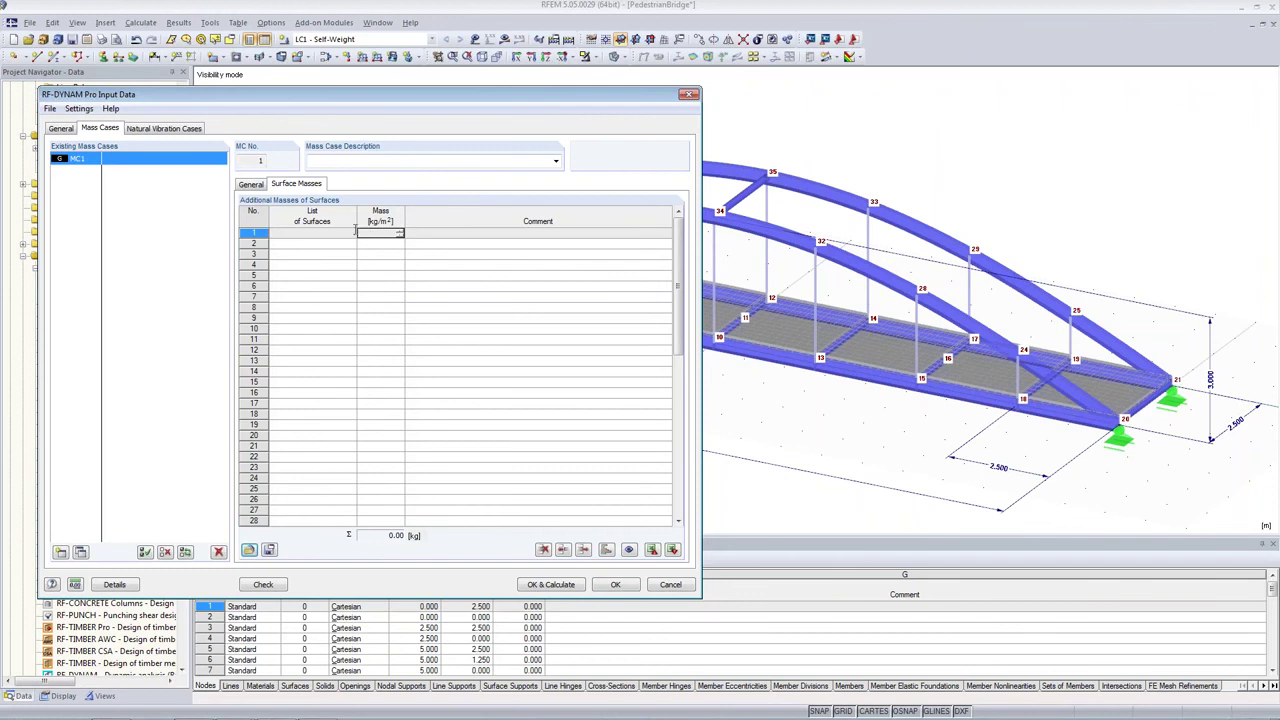
left_click(252, 185)
left_click(244, 419)
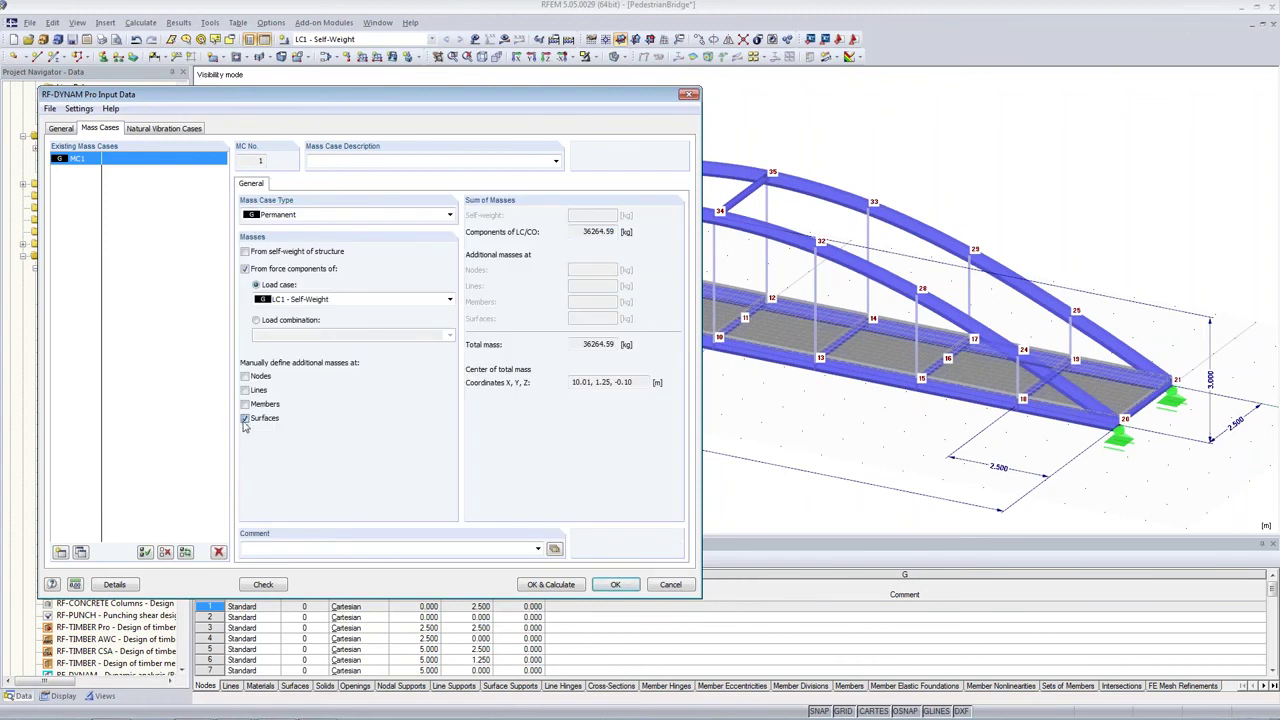
Step: Set the number of lowest eigenvalues to calculate to 10 for natural vibration case NVC1
left_click(166, 128)
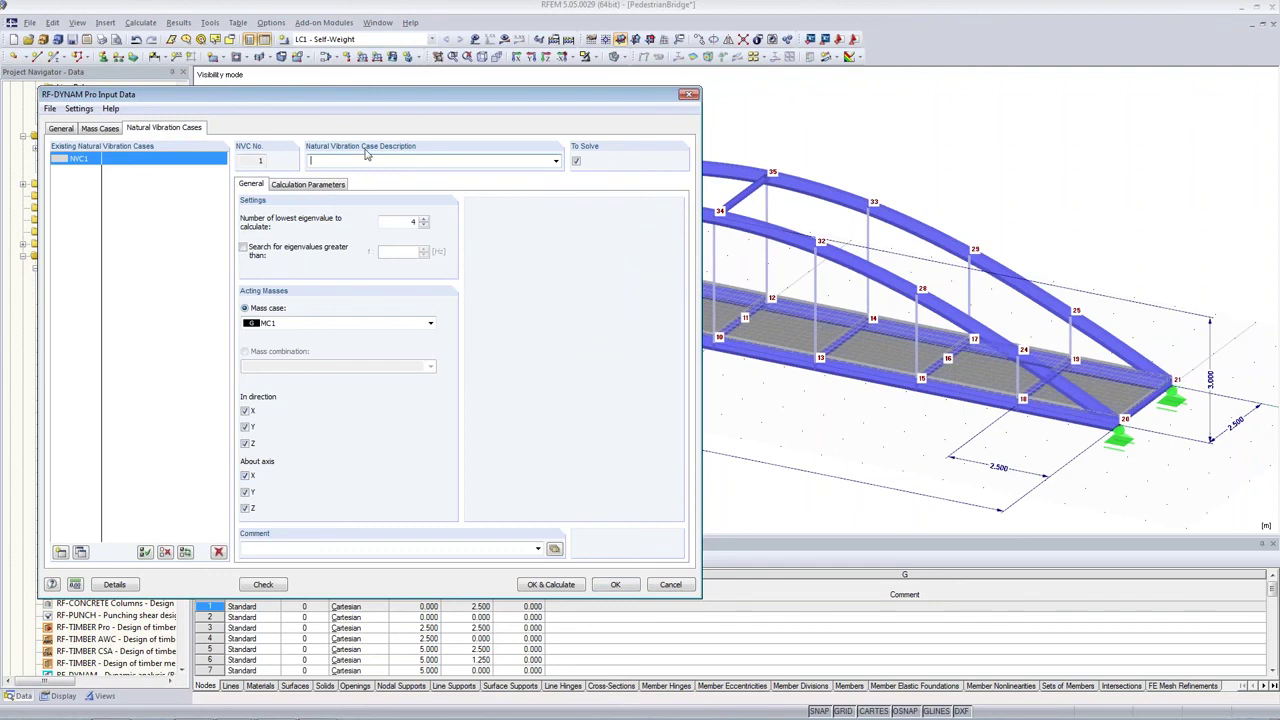
left_click(412, 221)
double_click(412, 221)
Step: Review the calculation parameters of NVC1, such as mass matrix type and eigenvalue method, and return to its general settings
left_click(280, 184)
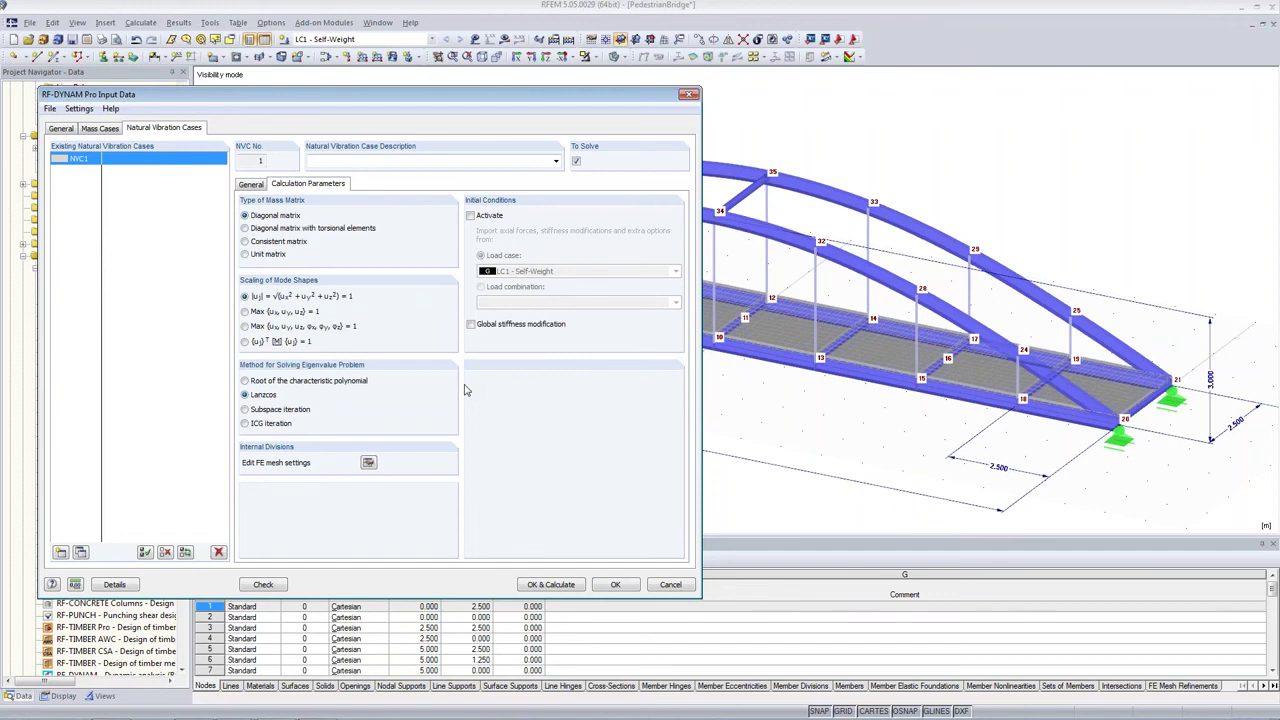
left_click_drag(517, 103, 658, 116)
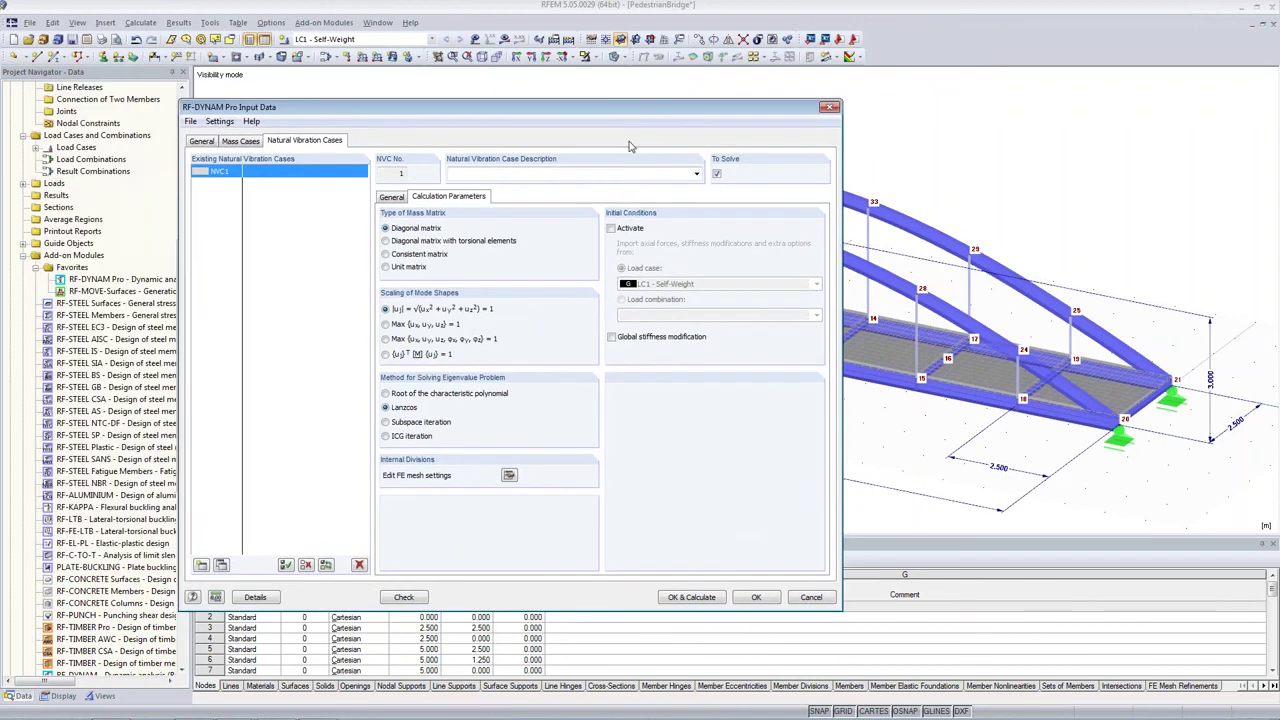
left_click(390, 197)
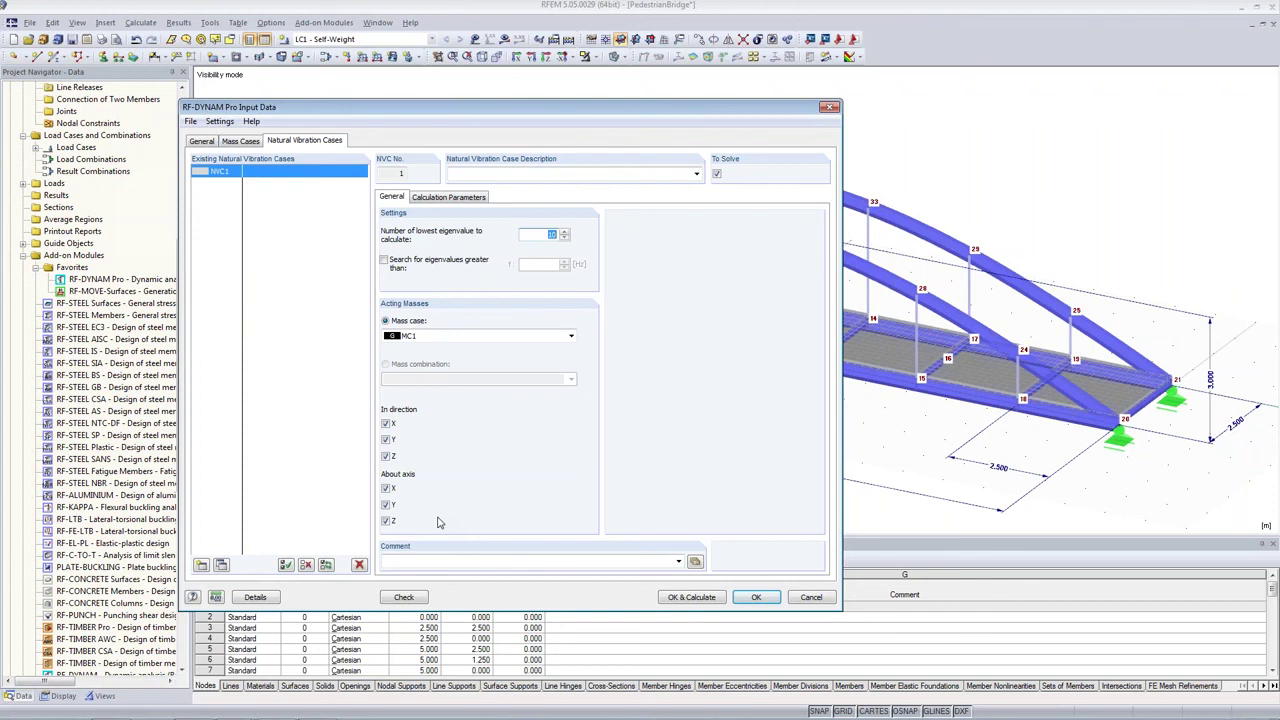
Step: Run the natural vibration calculation and enlarge the natural frequencies table so all modes and the bridge are in view
left_click(690, 597)
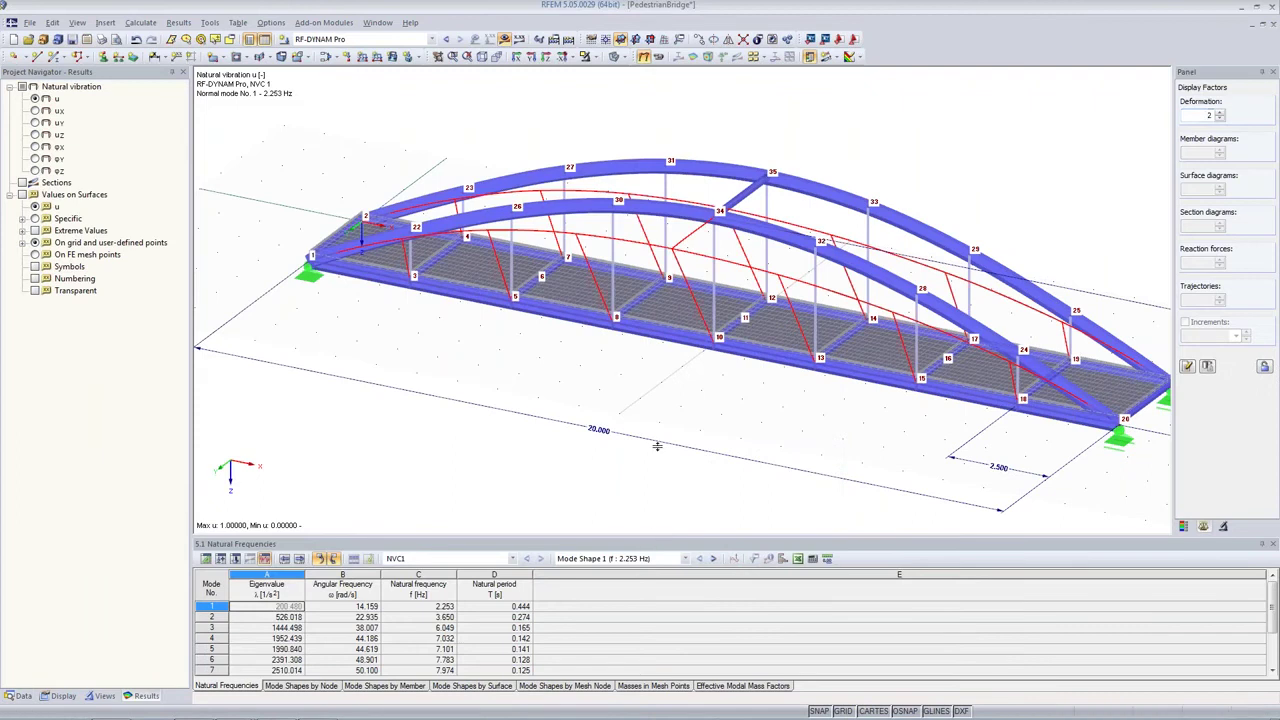
left_click_drag(657, 447, 657, 448)
middle_click_drag(659, 362, 575, 318)
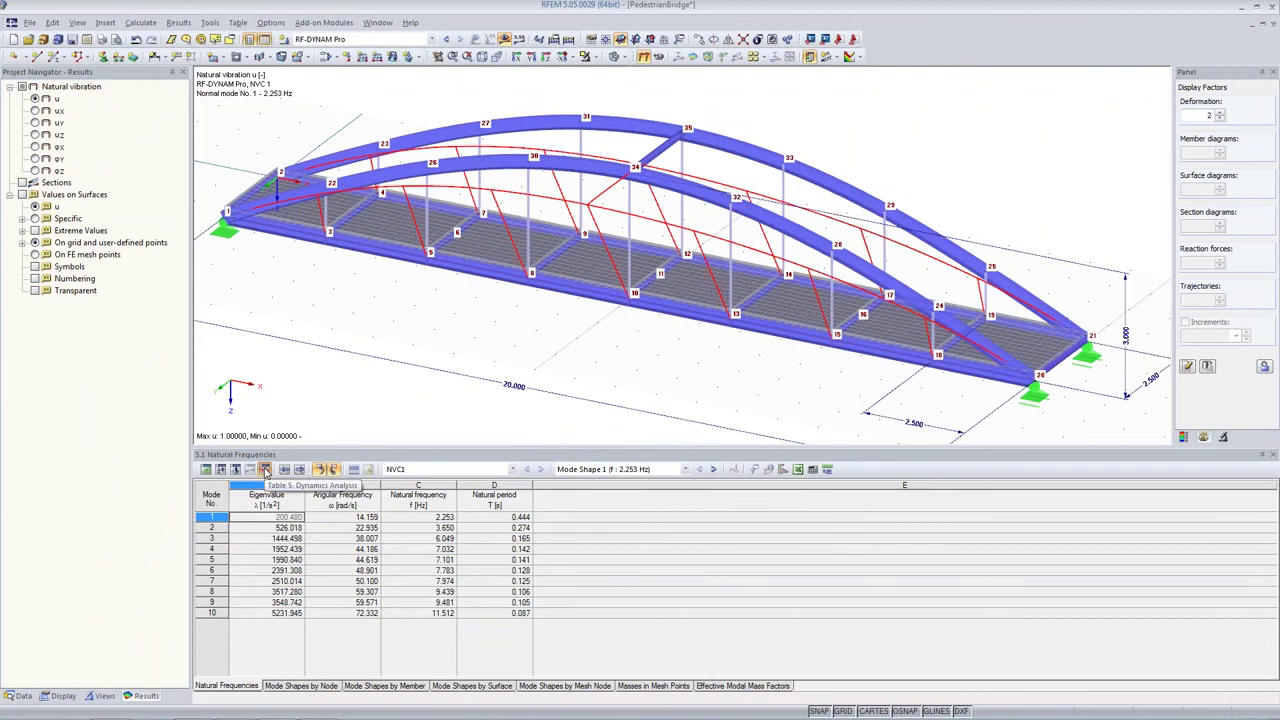
Step: Examine the natural vibration cases and mode shapes available for selection in the results table
left_click(397, 471)
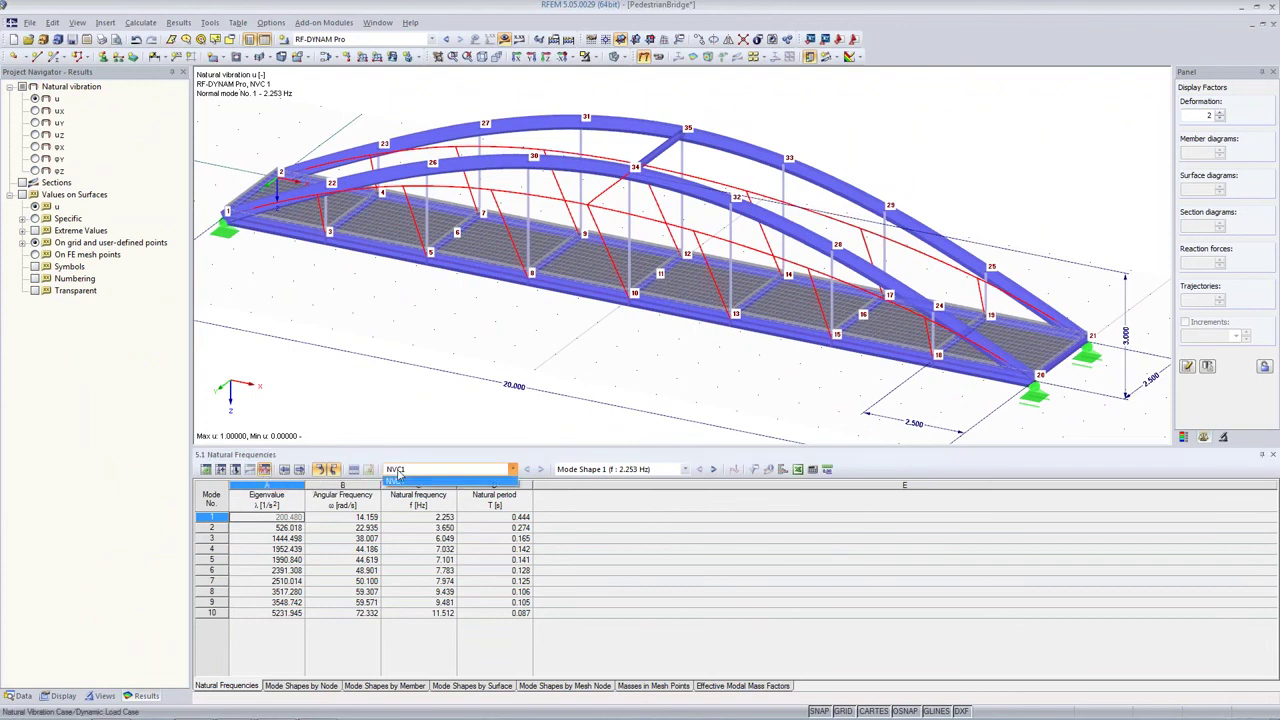
left_click(465, 472)
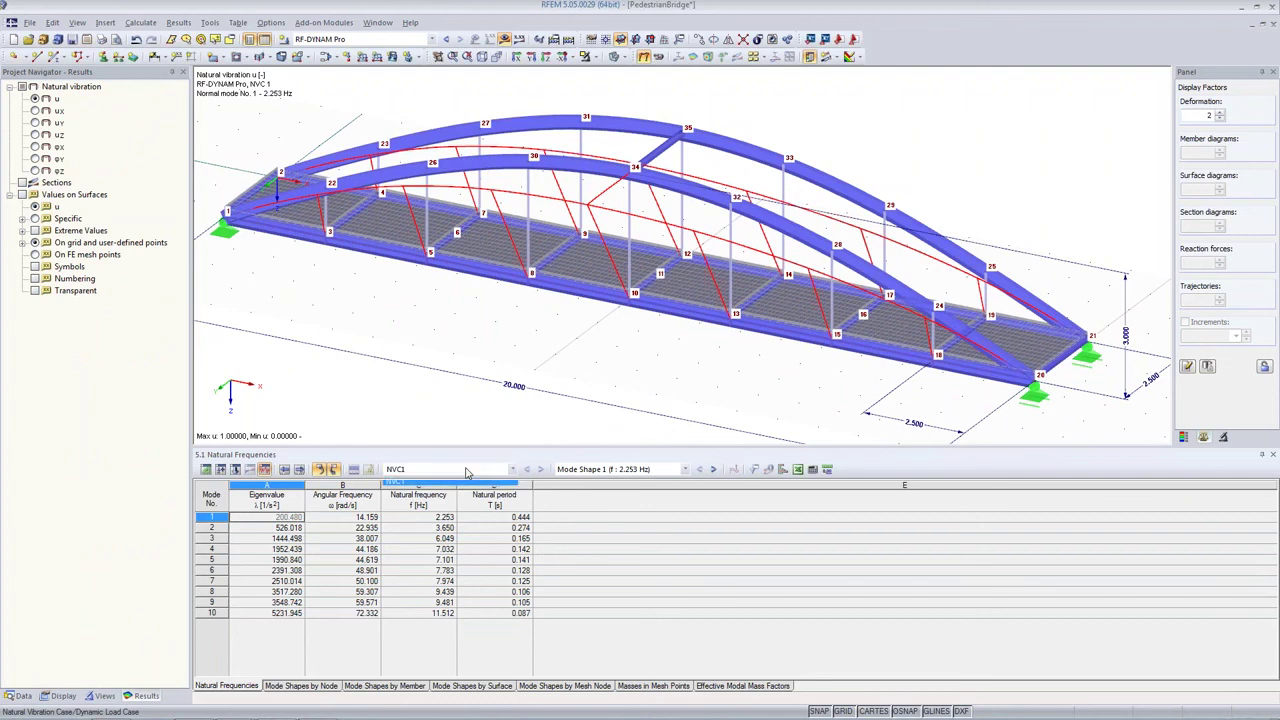
left_click(647, 470)
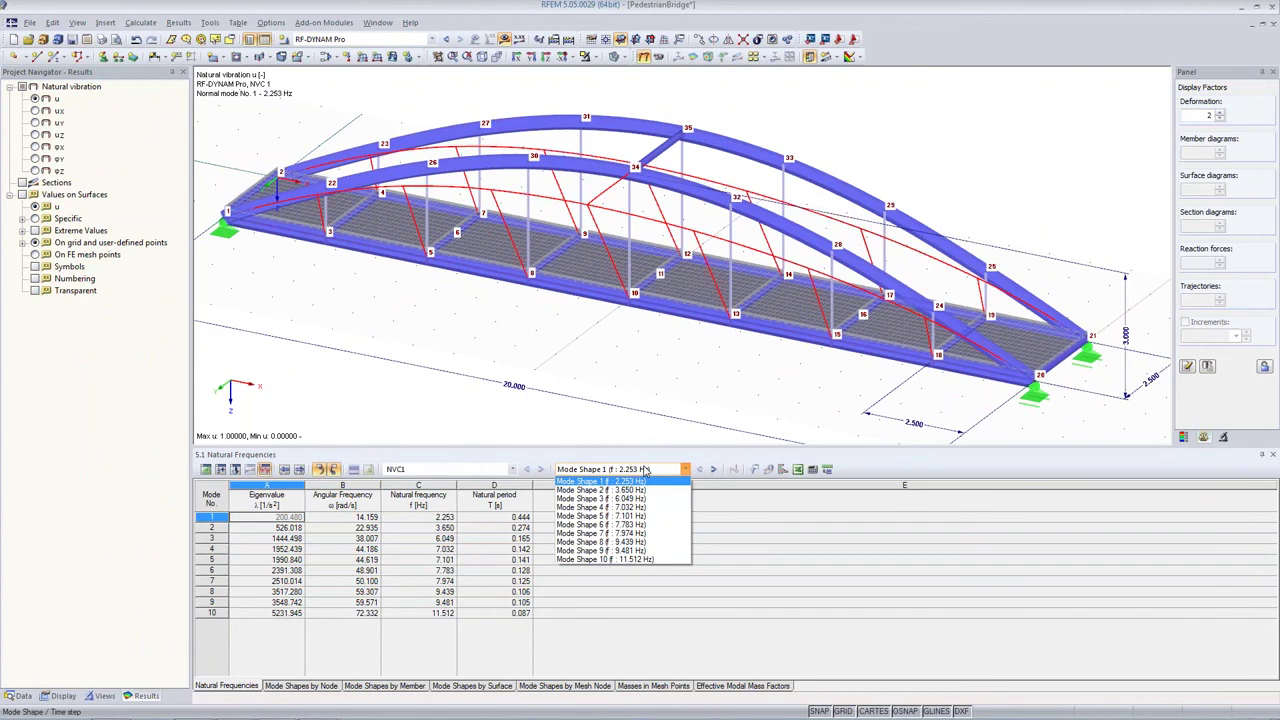
left_click(646, 471)
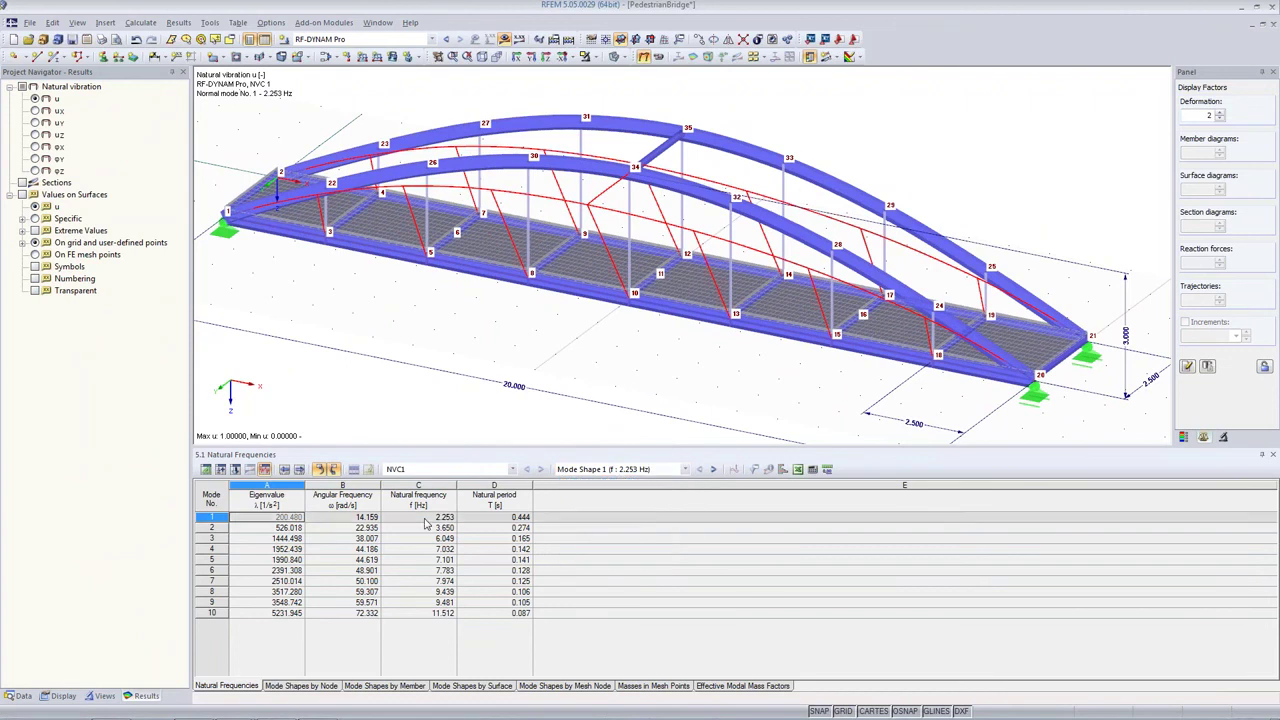
Step: Show mode shapes 1 to 5 of NVC1 one after another on the bridge model
left_click(427, 518)
left_click(425, 529)
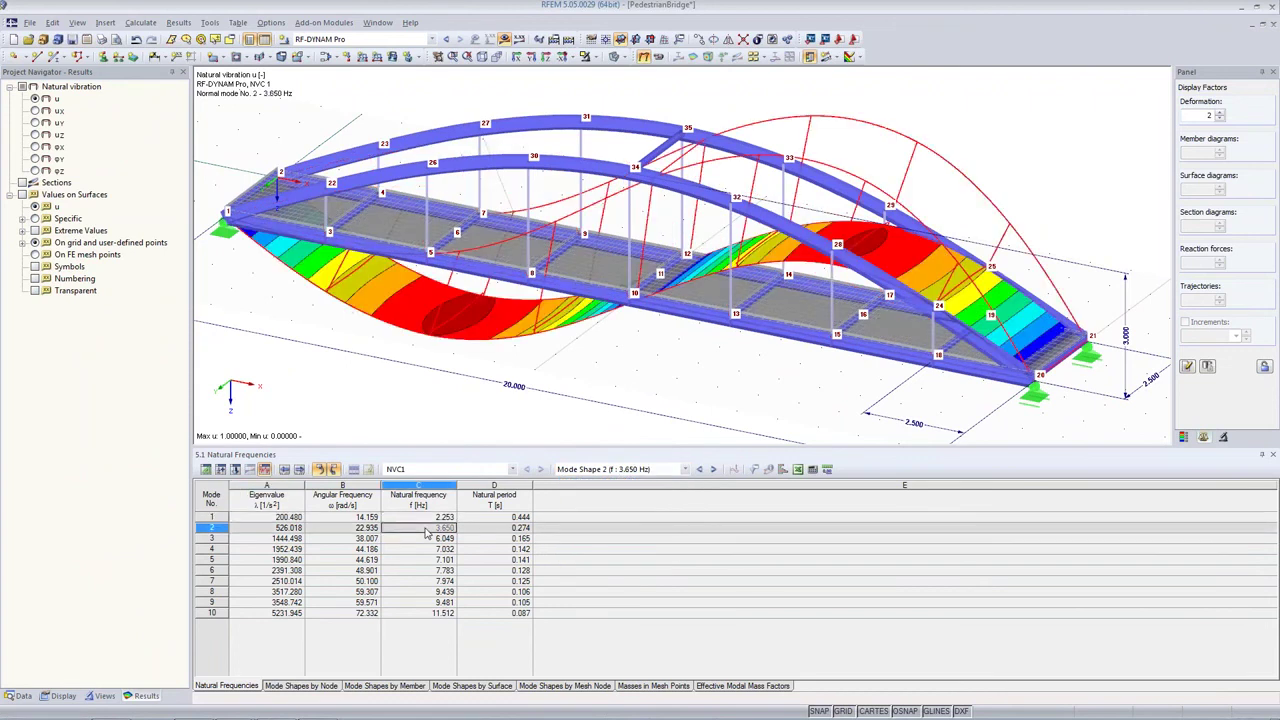
left_click(425, 538)
left_click(427, 549)
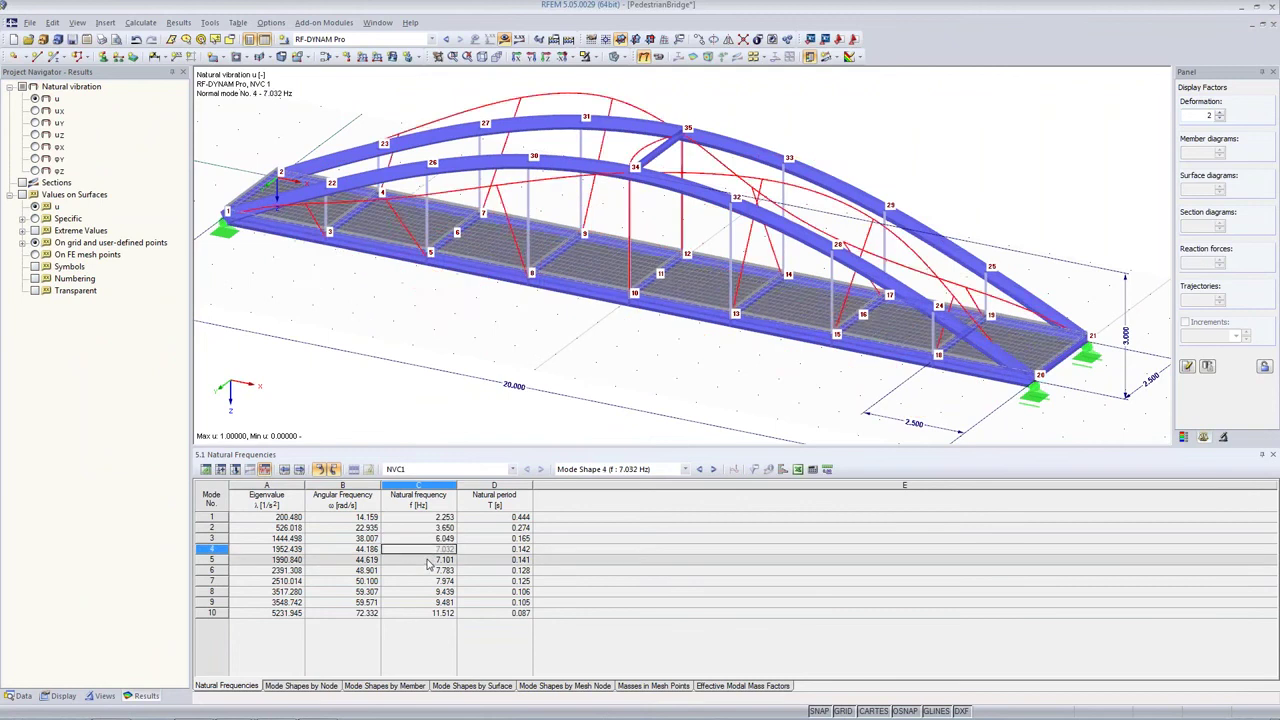
left_click(427, 561)
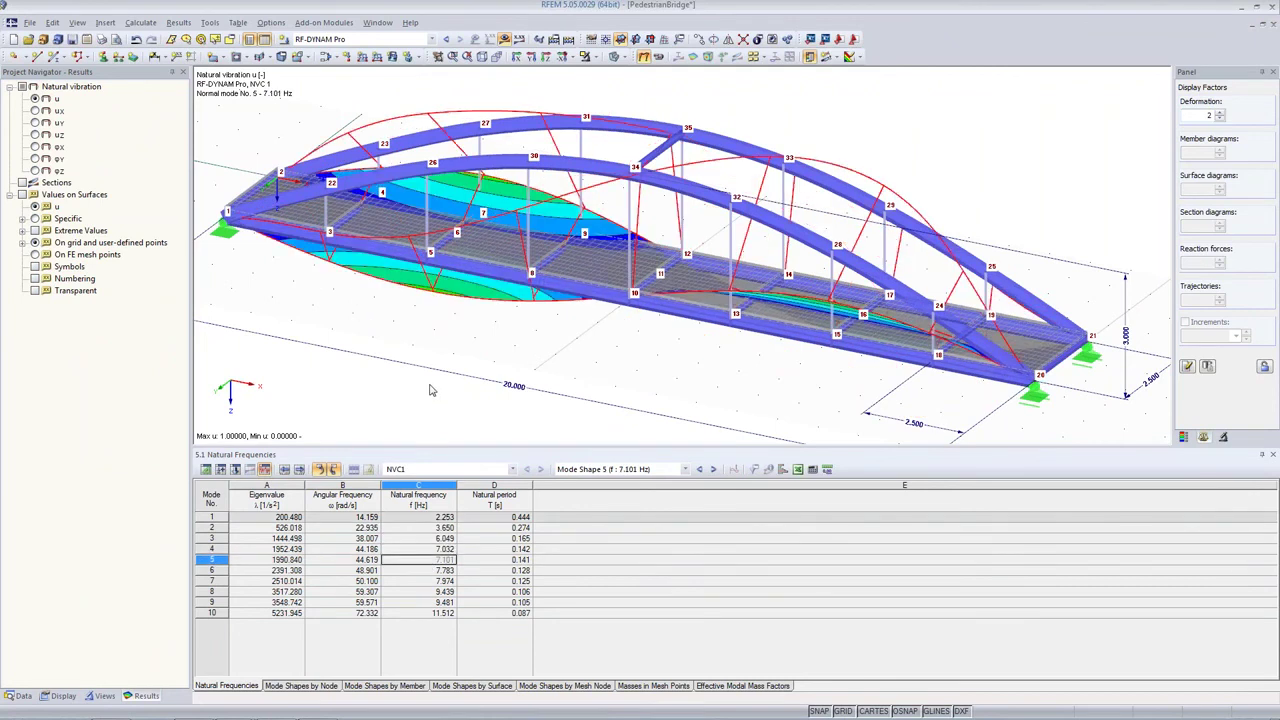
Step: Compare mode shapes 1 and 2 and examine the mode 2 deformation of the bridge from the side and at an angle
left_click(396, 519)
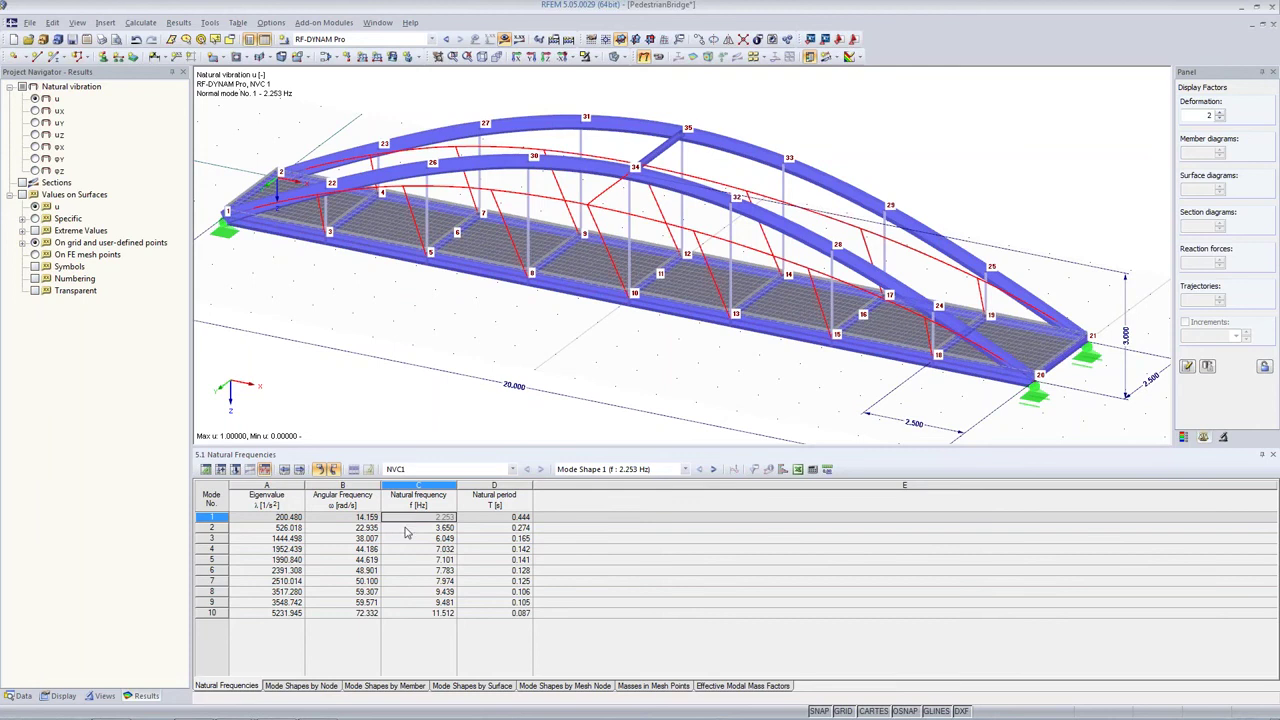
left_click(407, 531)
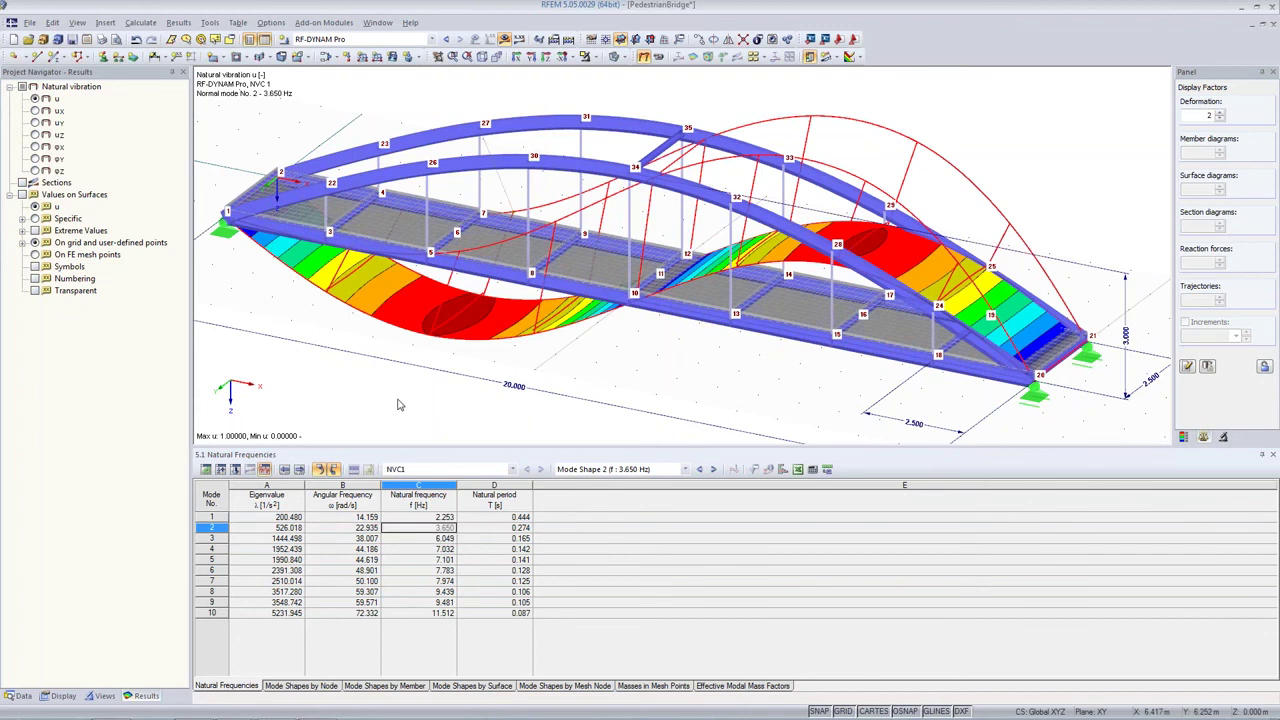
middle_click_drag(397, 404, 410, 345, "ctrl")
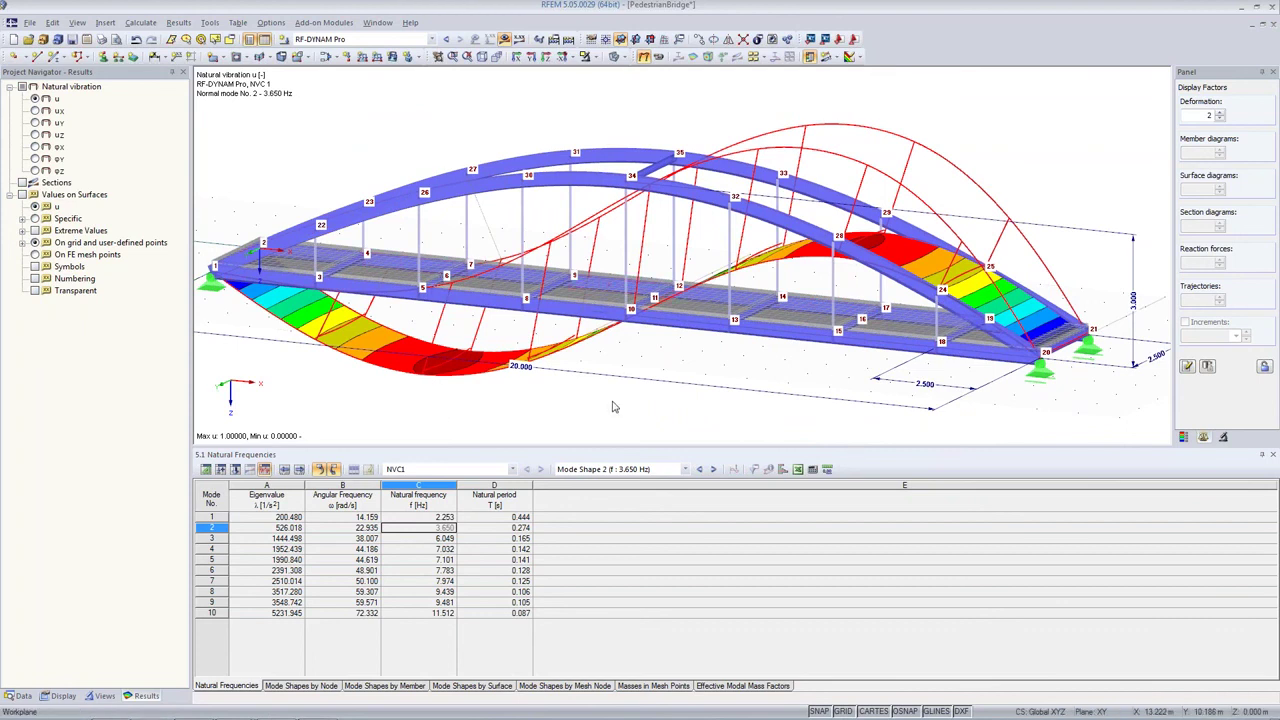
middle_click_drag(614, 406, 685, 368, "ctrl")
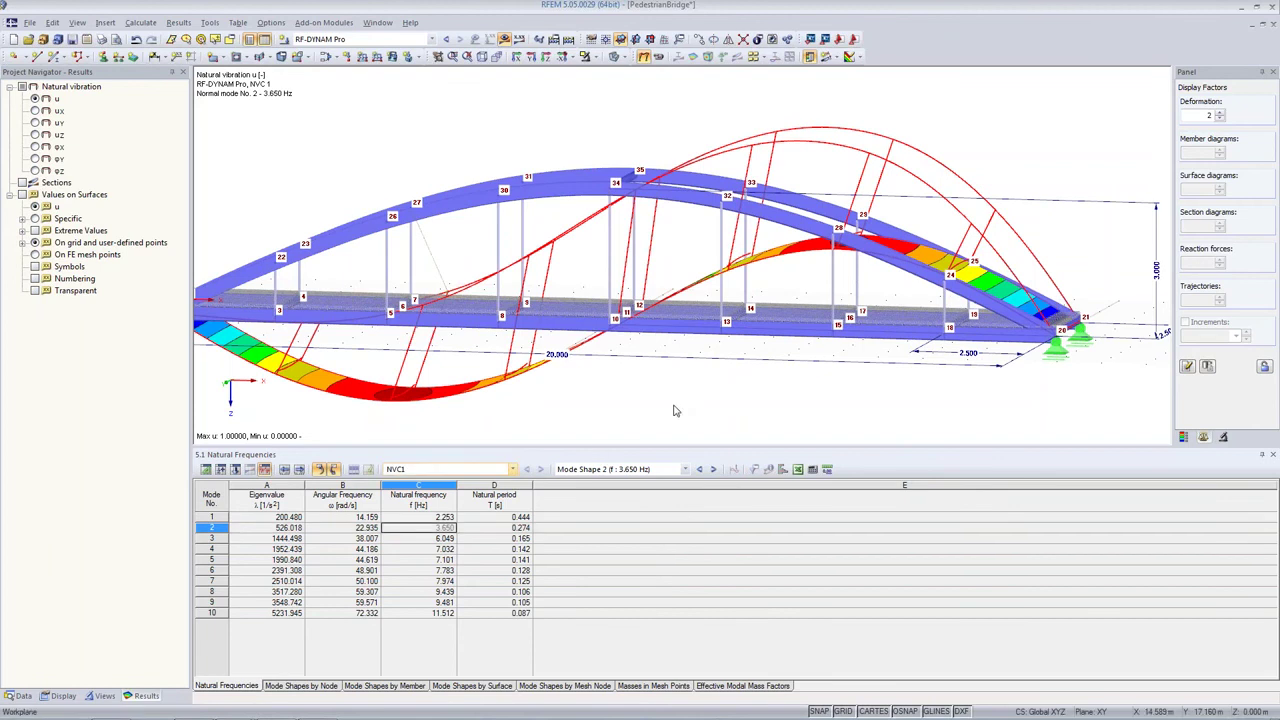
middle_click_drag(677, 384, 604, 427, "ctrl")
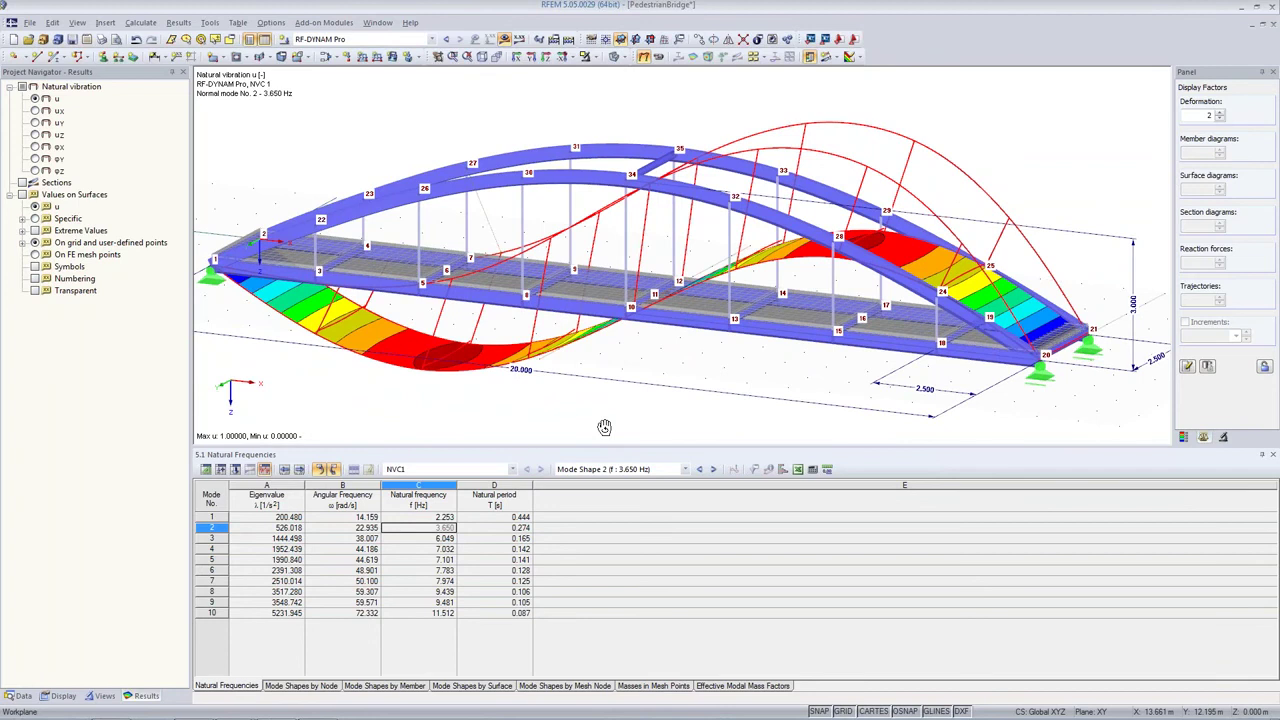
middle_click_drag(604, 427, 603, 428, "ctrl")
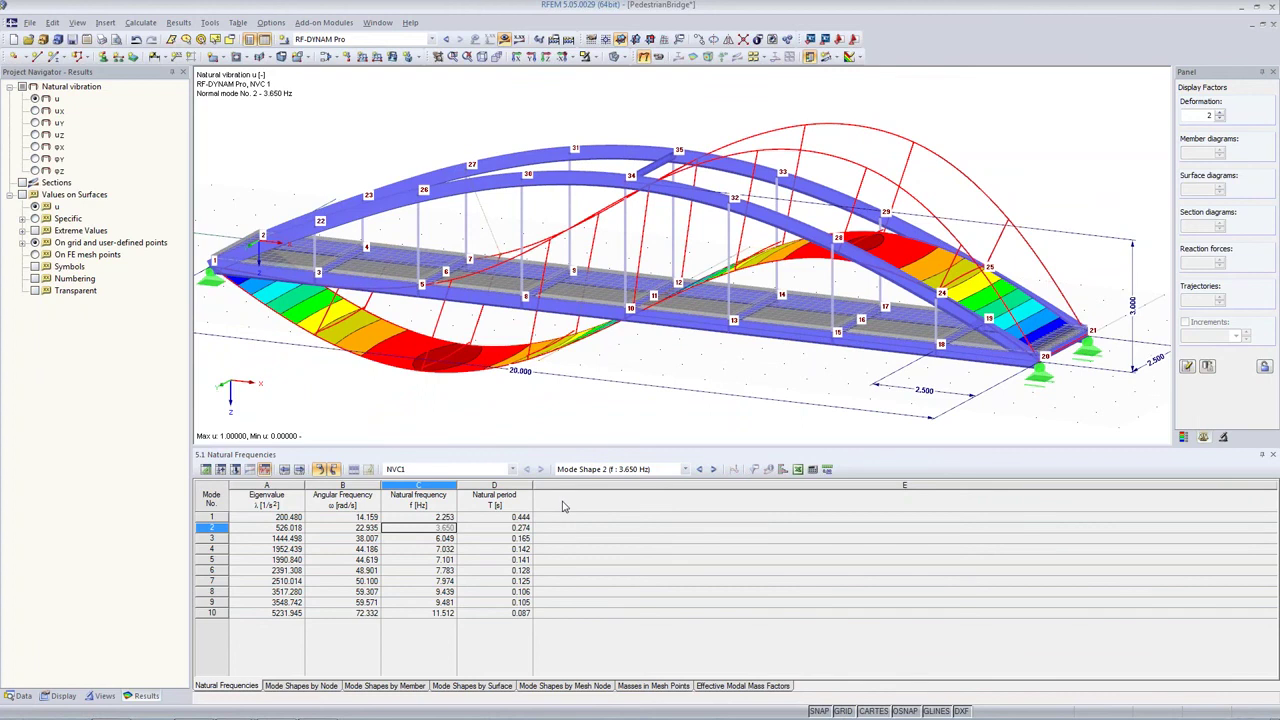
Step: Examine mode shapes 3, 4 and 5 on the bridge from different viewing angles
left_click(436, 541)
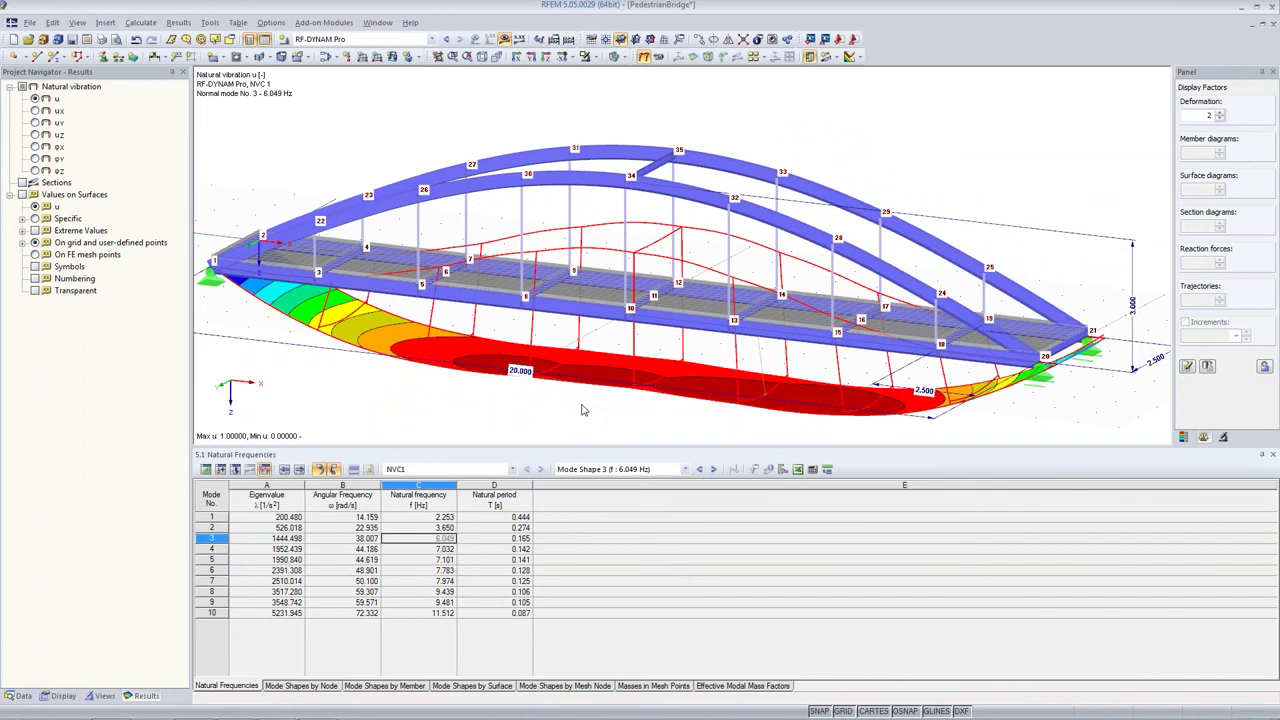
middle_click_drag(583, 410, 540, 343, "ctrl")
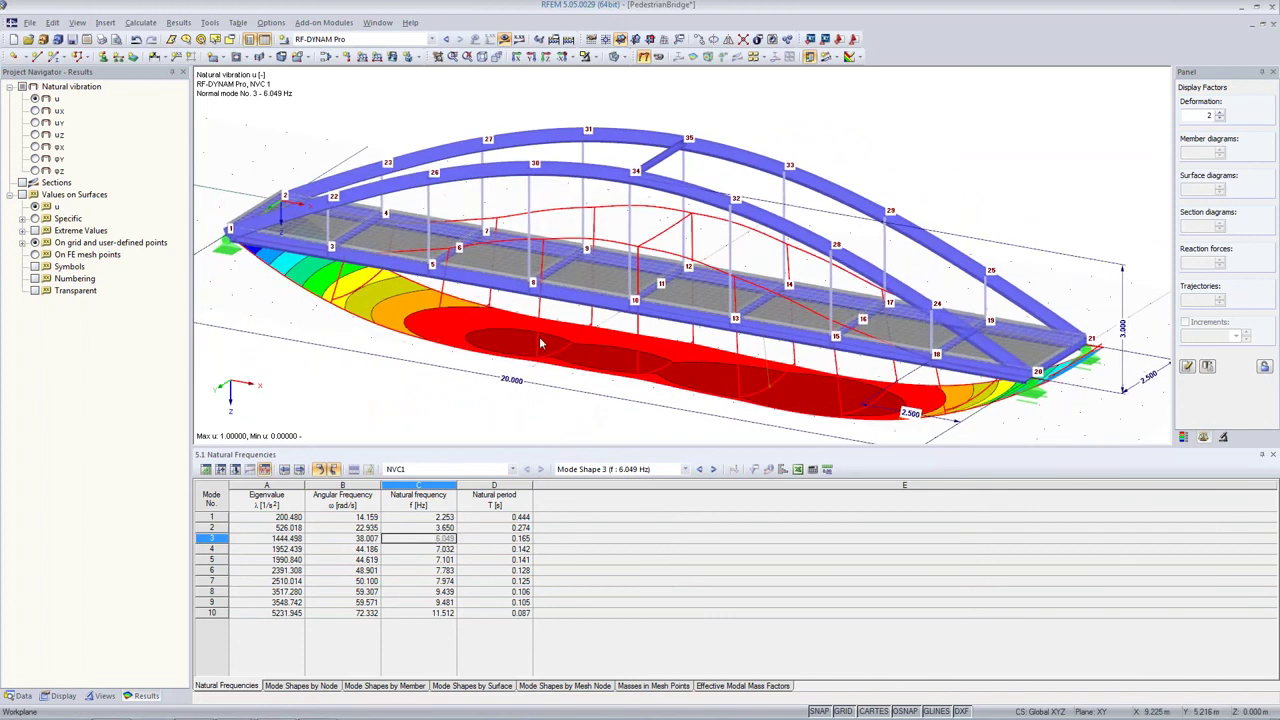
left_click(434, 550)
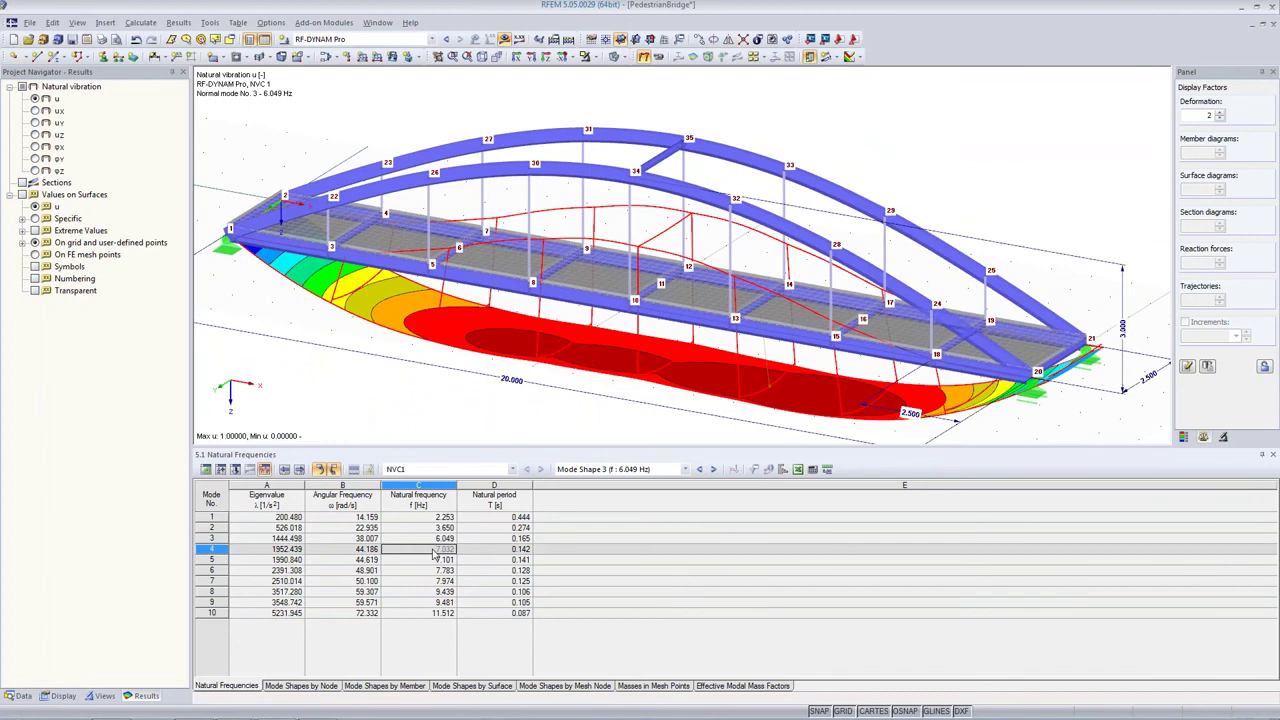
middle_click_drag(612, 396, 612, 418, "ctrl")
left_click(446, 560)
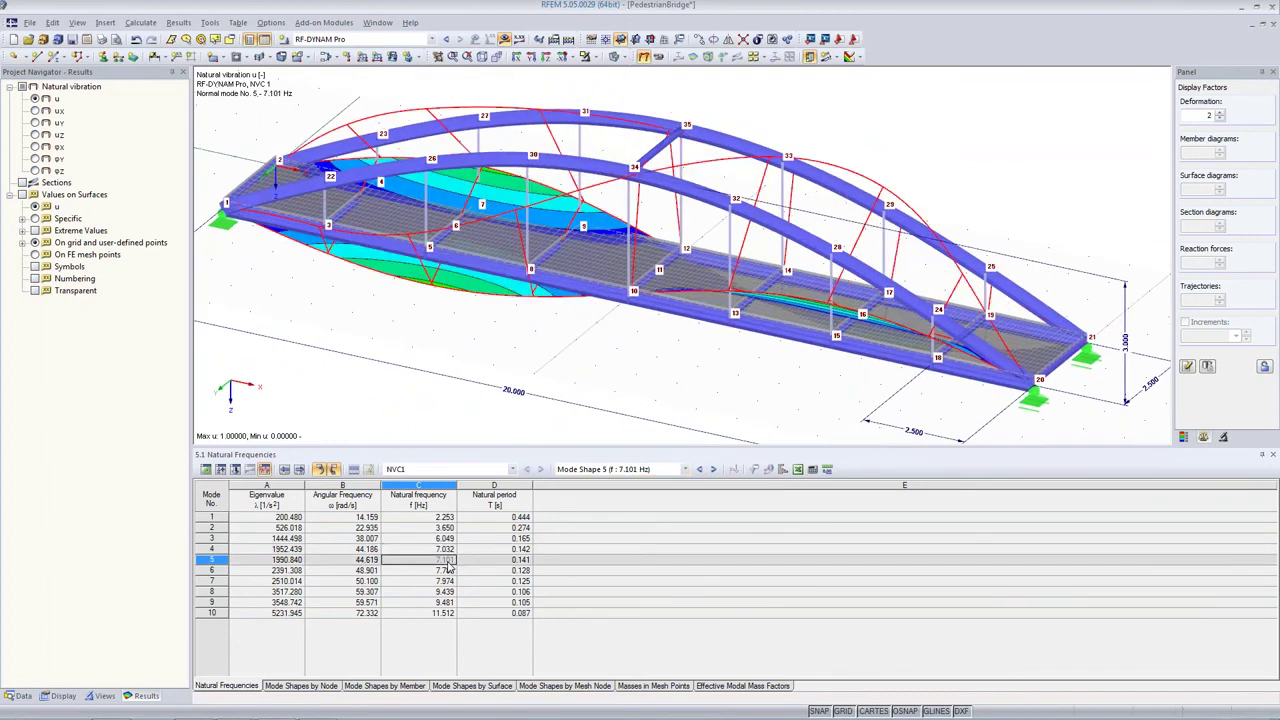
middle_click_drag(693, 390, 505, 316, "ctrl")
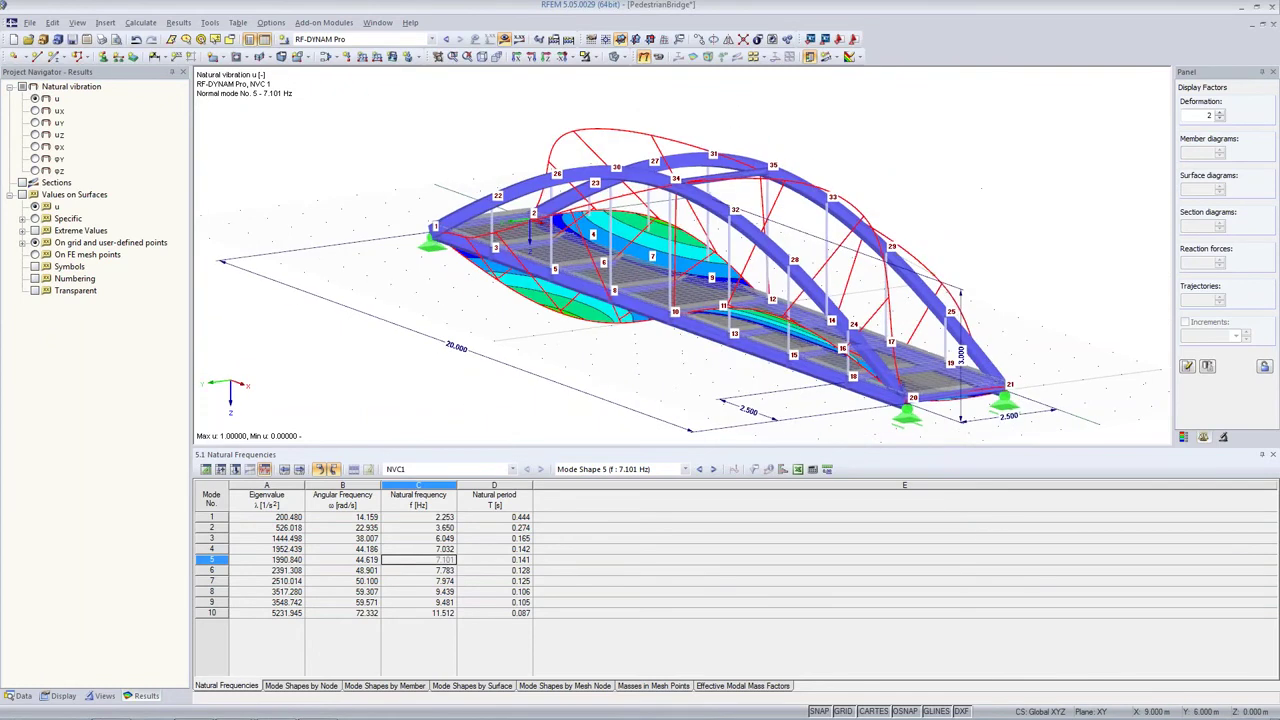
Step: Examine mode shapes 6, 7 and 8, viewing the bridge deformation from the side and along its length
key("Down")
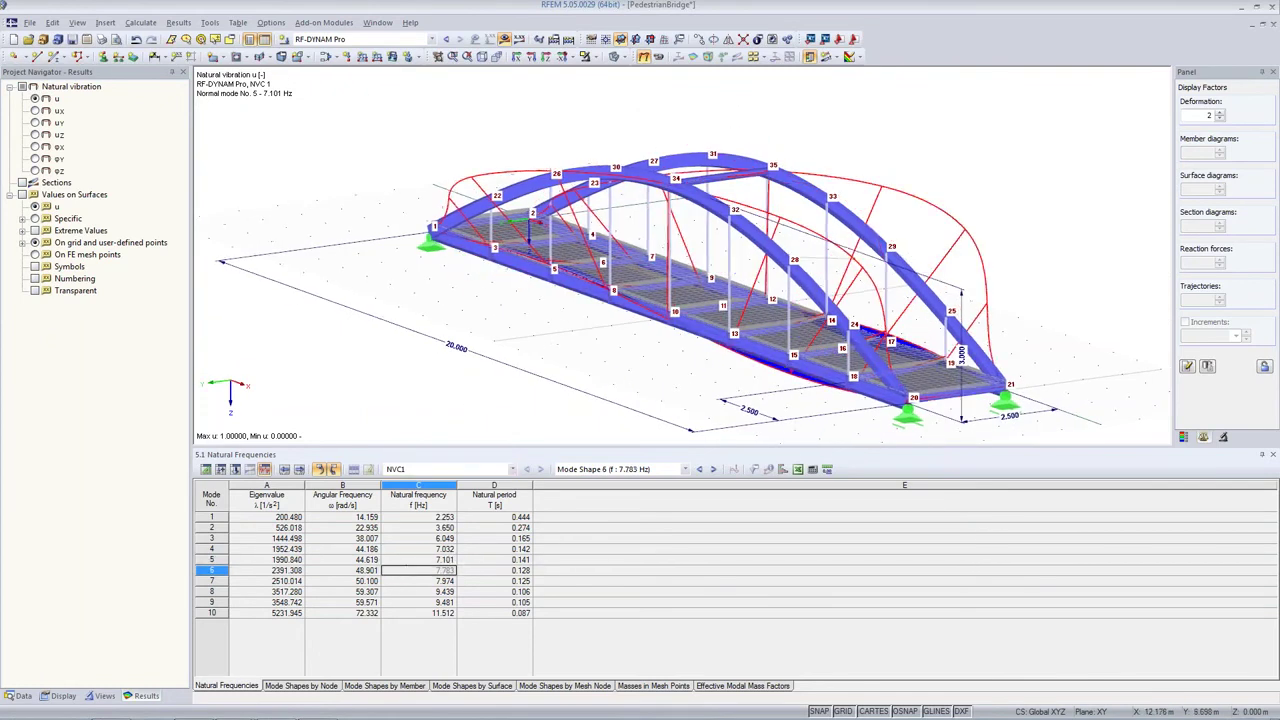
middle_click_drag(486, 399, 620, 440, "ctrl")
left_click(421, 581)
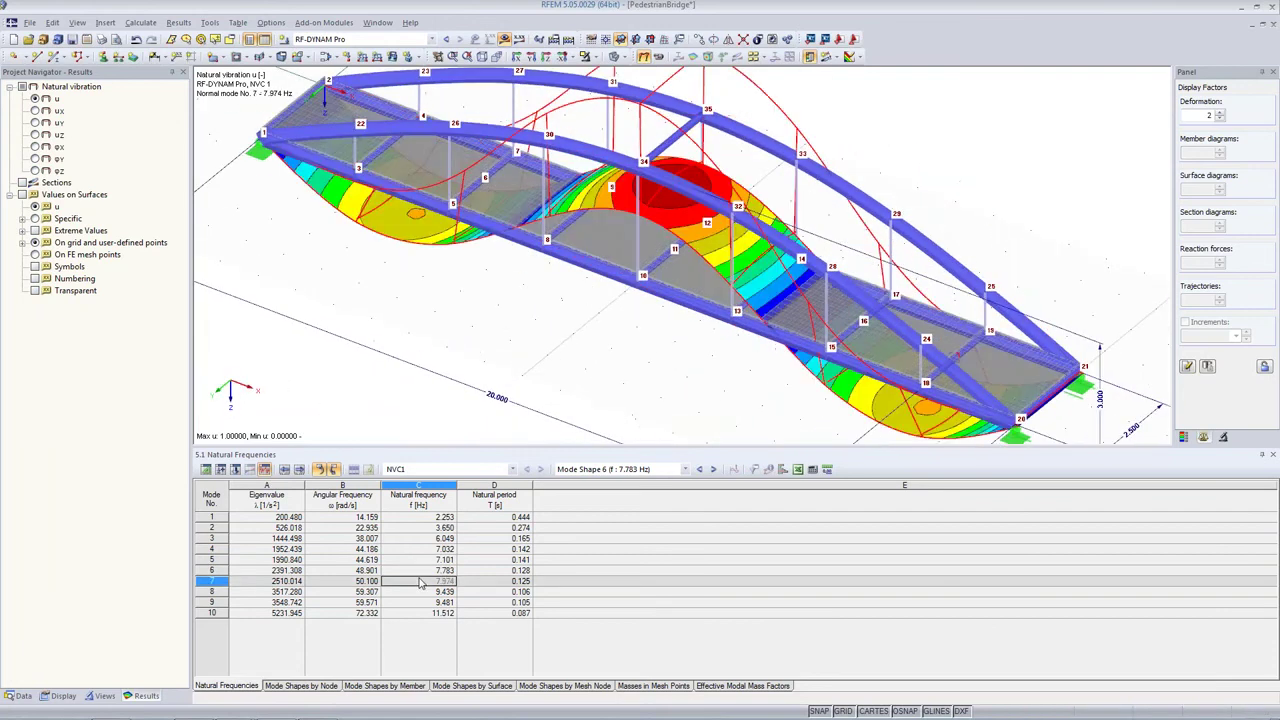
middle_click_drag(515, 376, 615, 255, "ctrl")
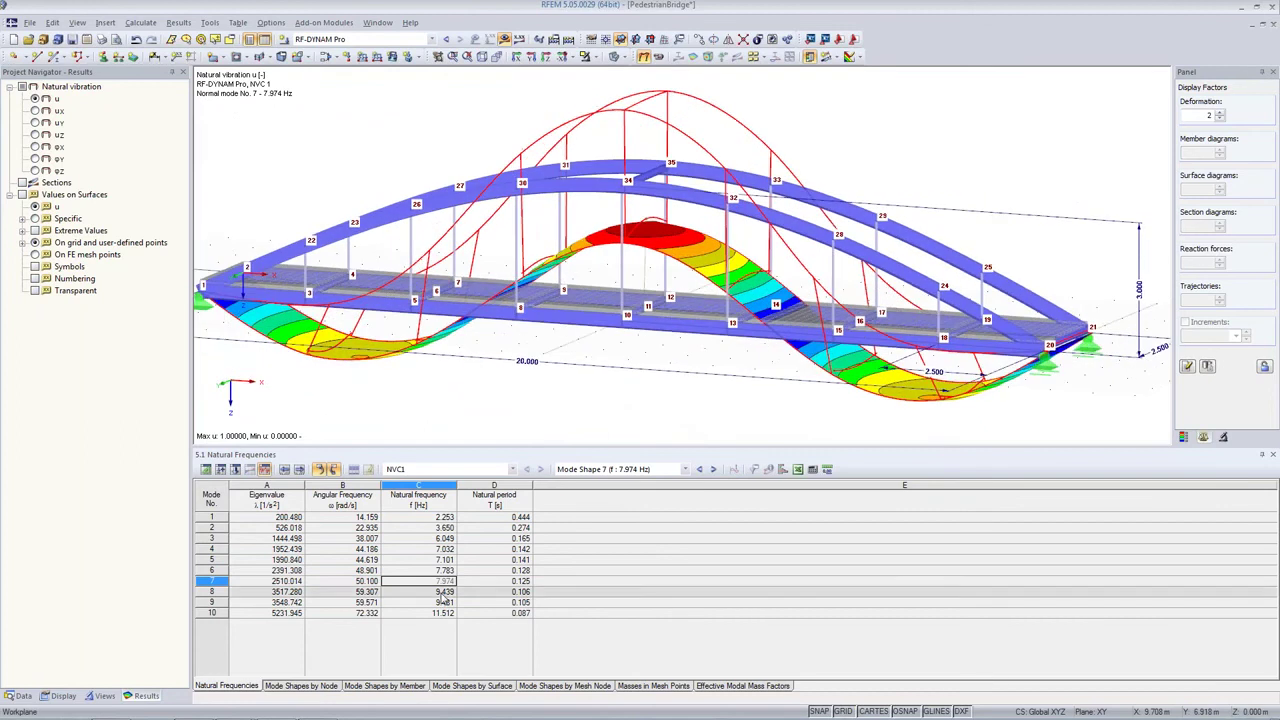
left_click(447, 592)
middle_click_drag(638, 409, 263, 358, "ctrl")
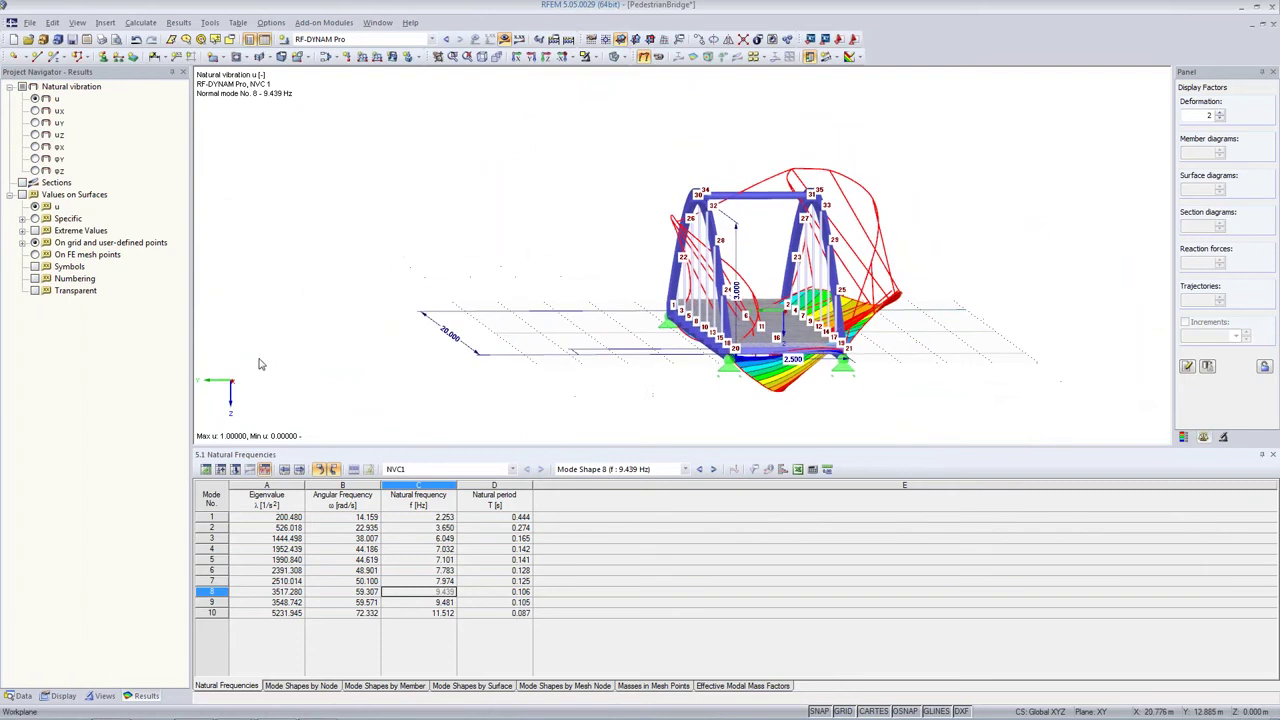
Step: Inspect mode shapes 9 and 10 from several angles and return the display to mode shape 2
left_click(424, 603)
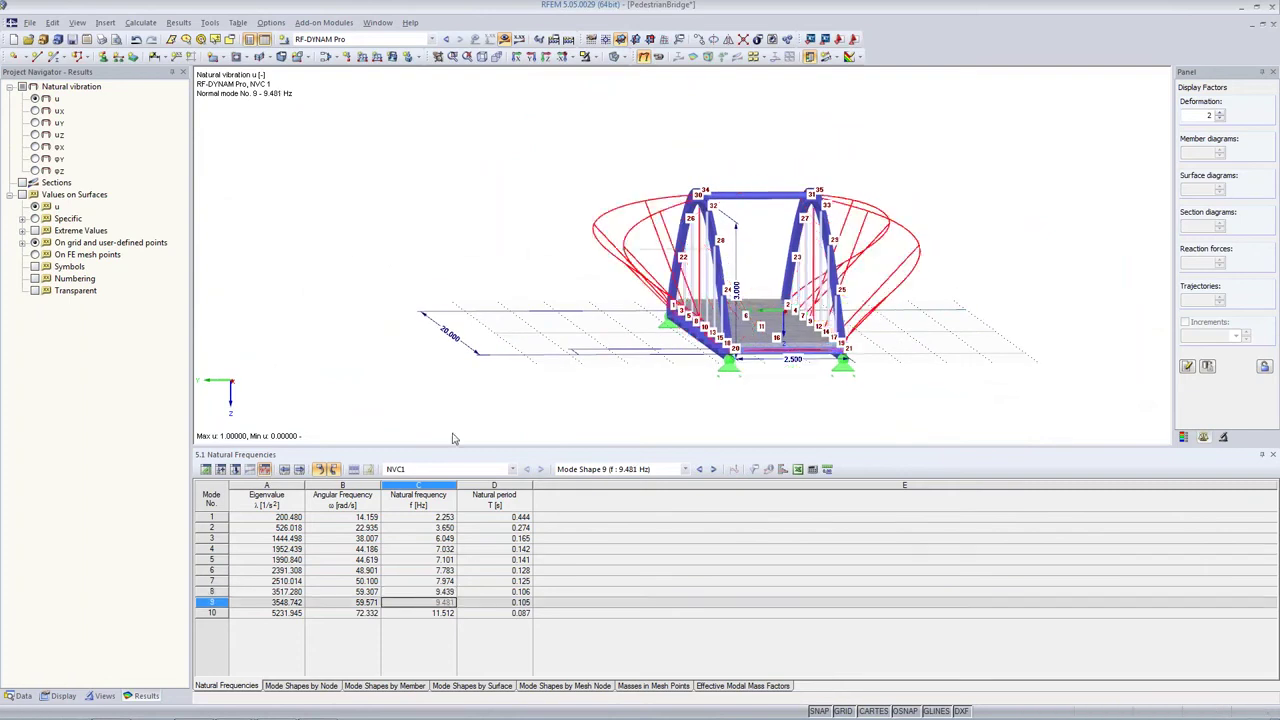
middle_click_drag(467, 344, 784, 515, "ctrl")
left_click(446, 612)
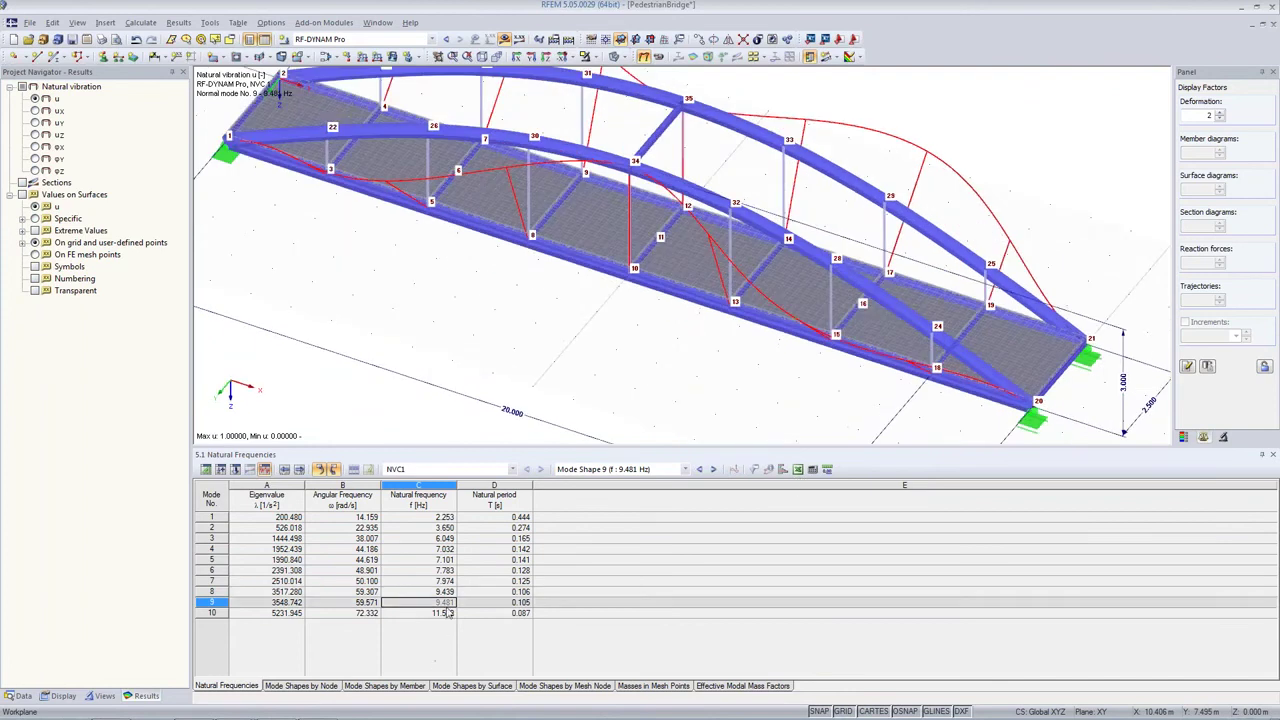
middle_click_drag(544, 410, 181, 218, "ctrl")
middle_click_drag(181, 220, 525, 328, "ctrl")
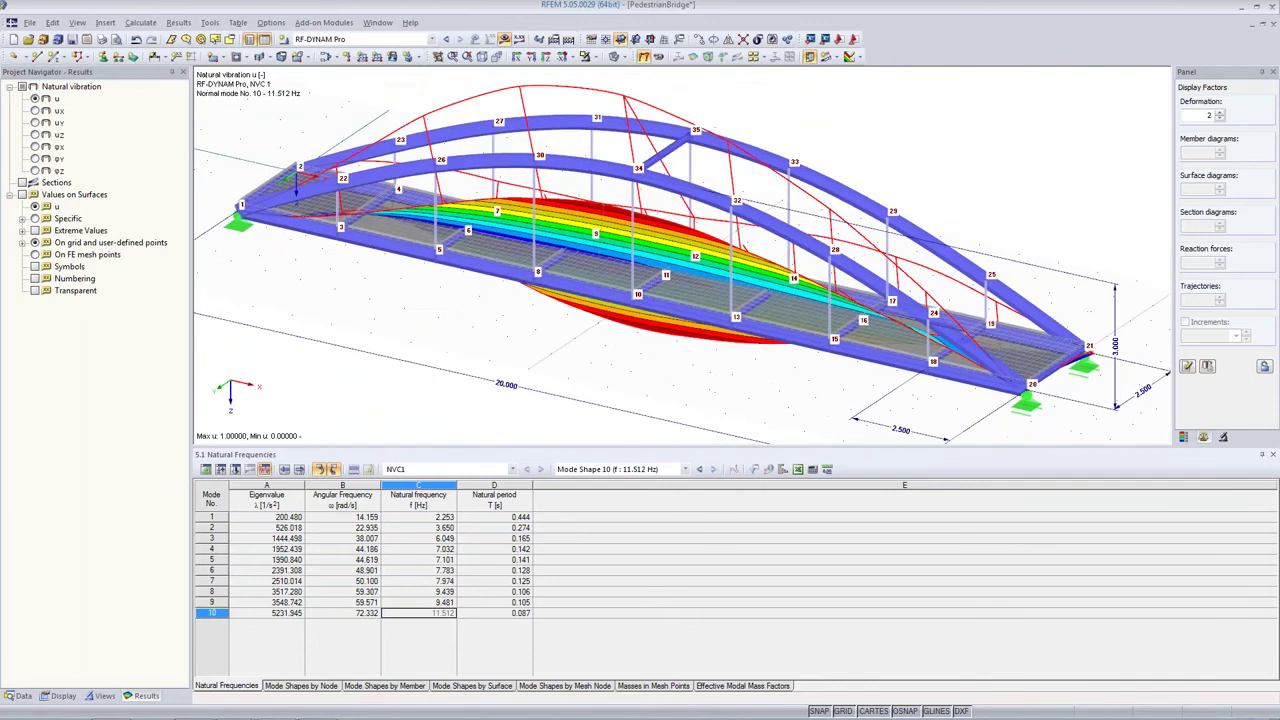
left_click(433, 528)
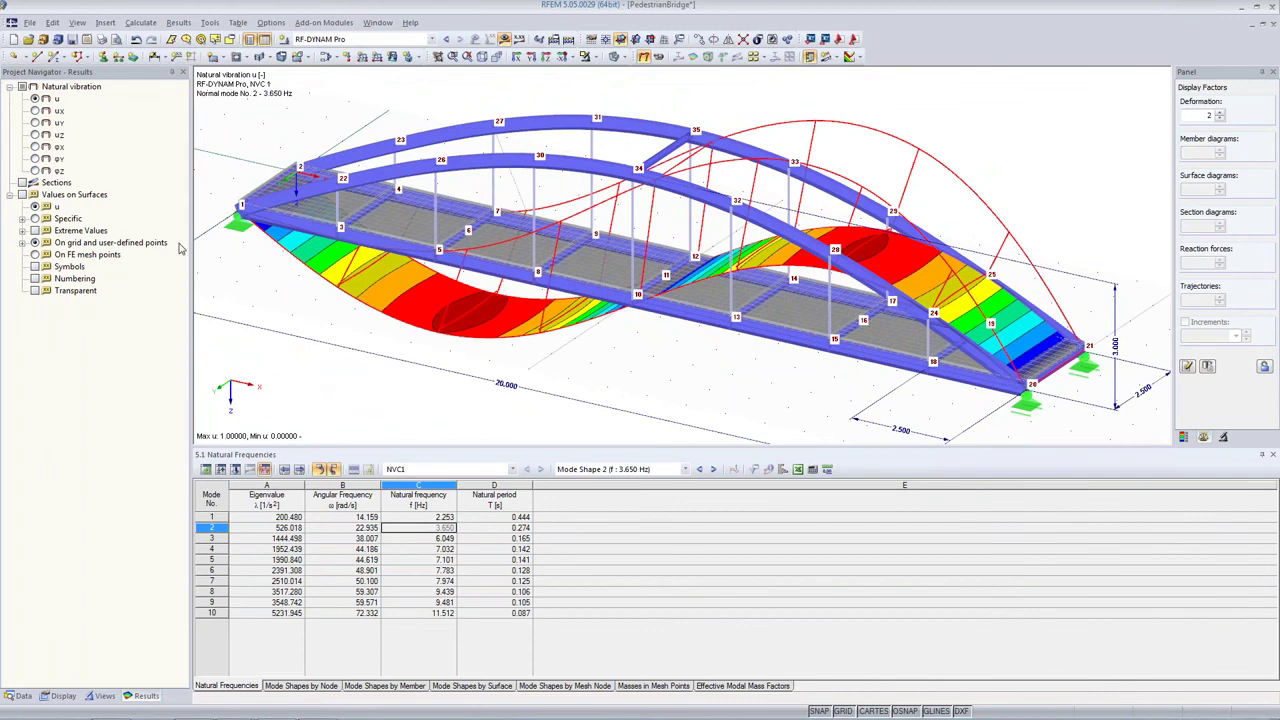
Step: Switch to the TimeHistoryAnalysis PowerPoint slide show and advance to the Walking – Vertical Excitation slide
mouse_move(232, 706)
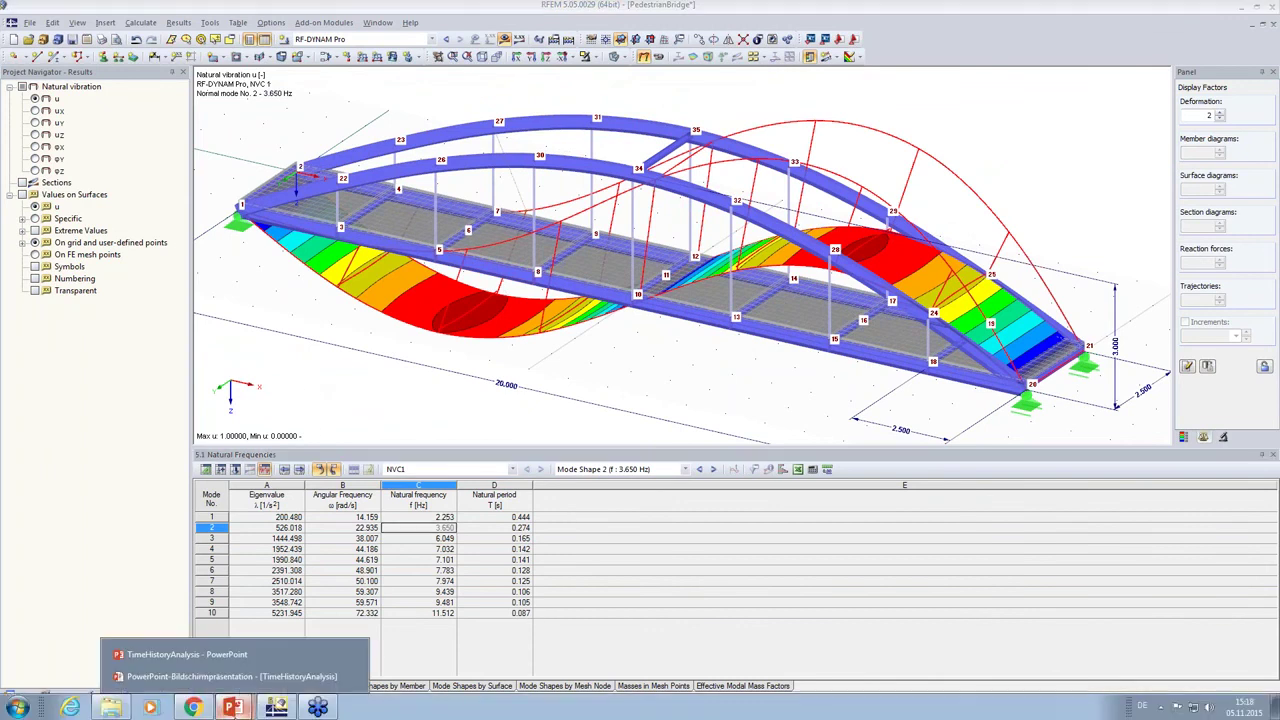
left_click(232, 676)
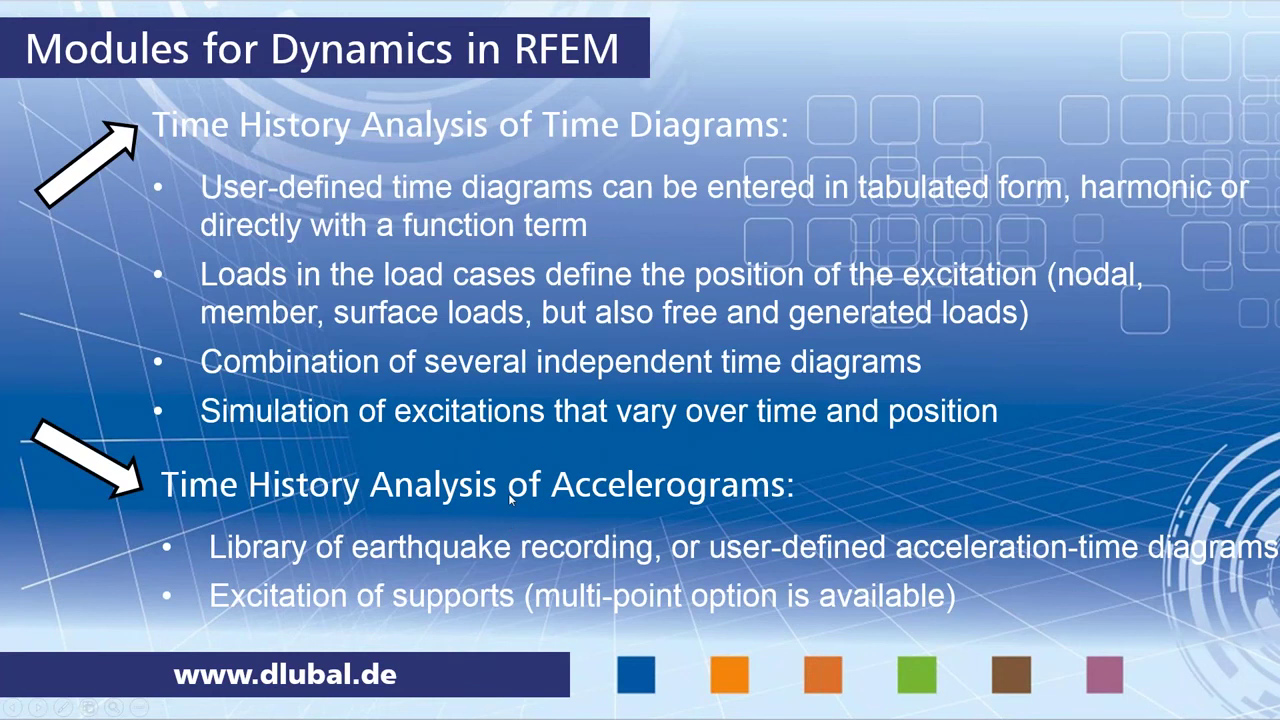
left_click(510, 501)
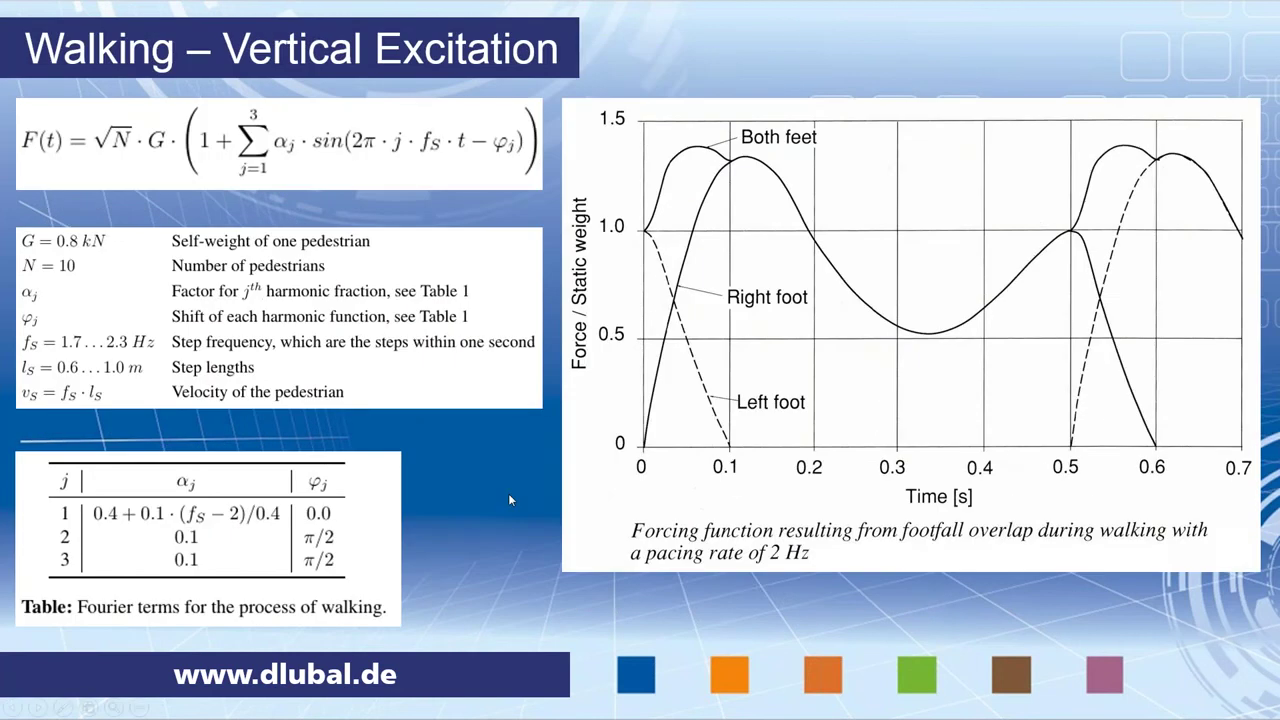
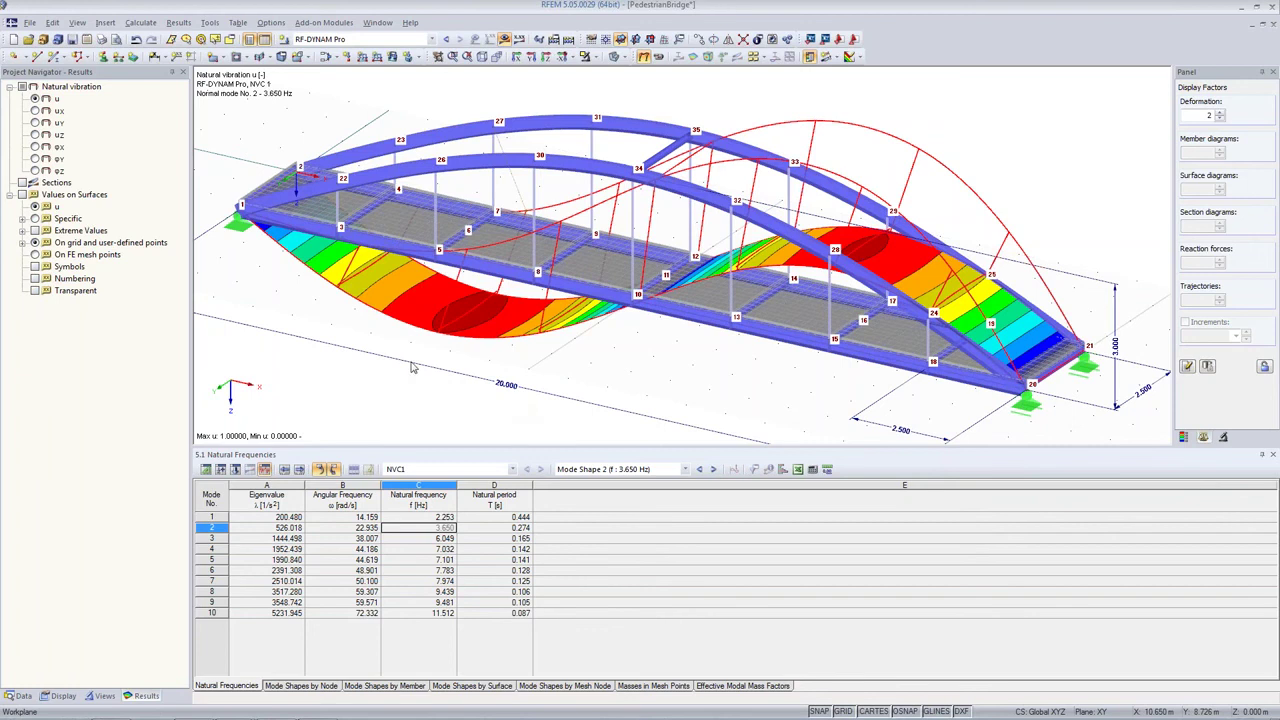
Step: Start the RF-MOVE-Surfaces add-on module from the favorites in the project data and move its window clear of the bridge model
mouse_move(439, 246)
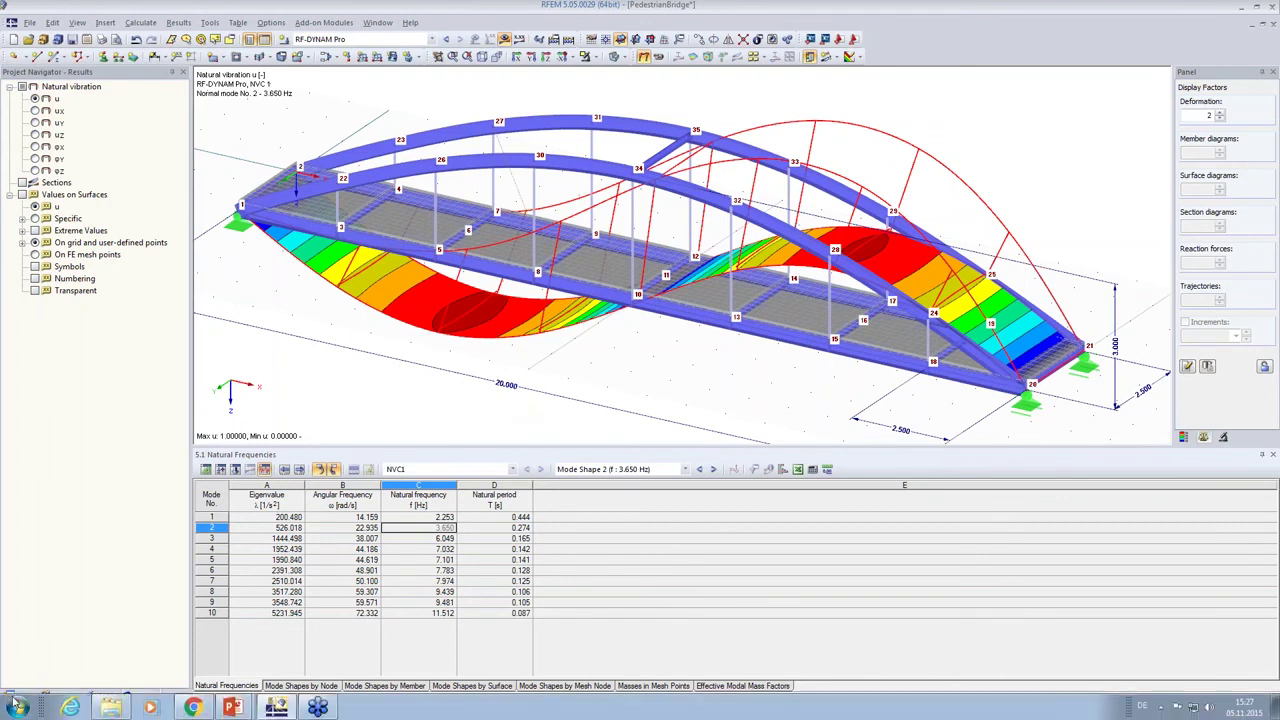
left_click(22, 695)
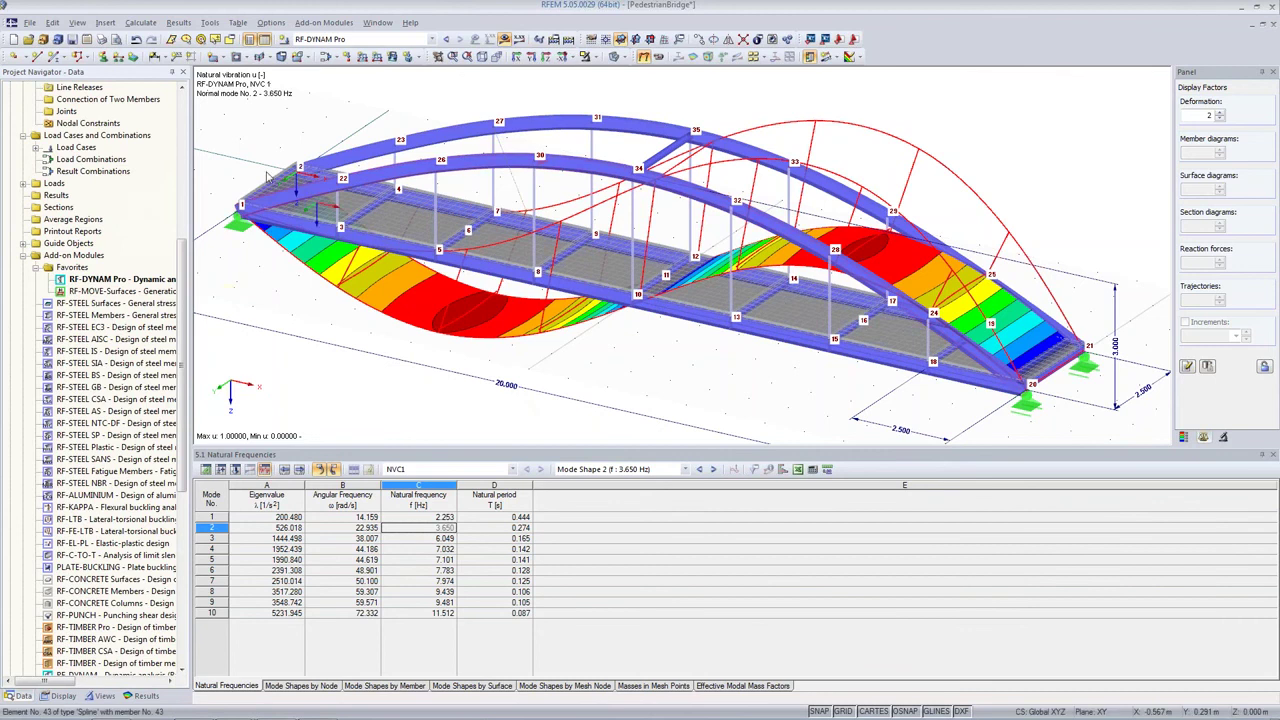
mouse_move(272, 186)
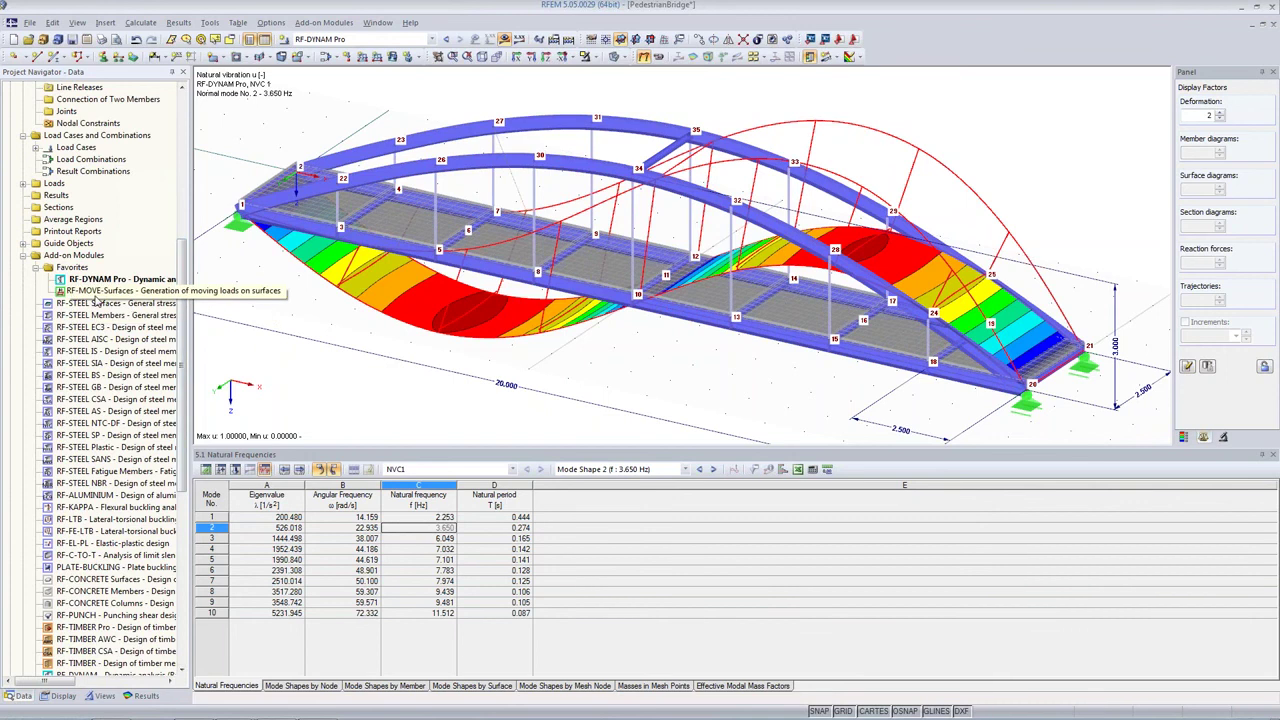
left_click(98, 291)
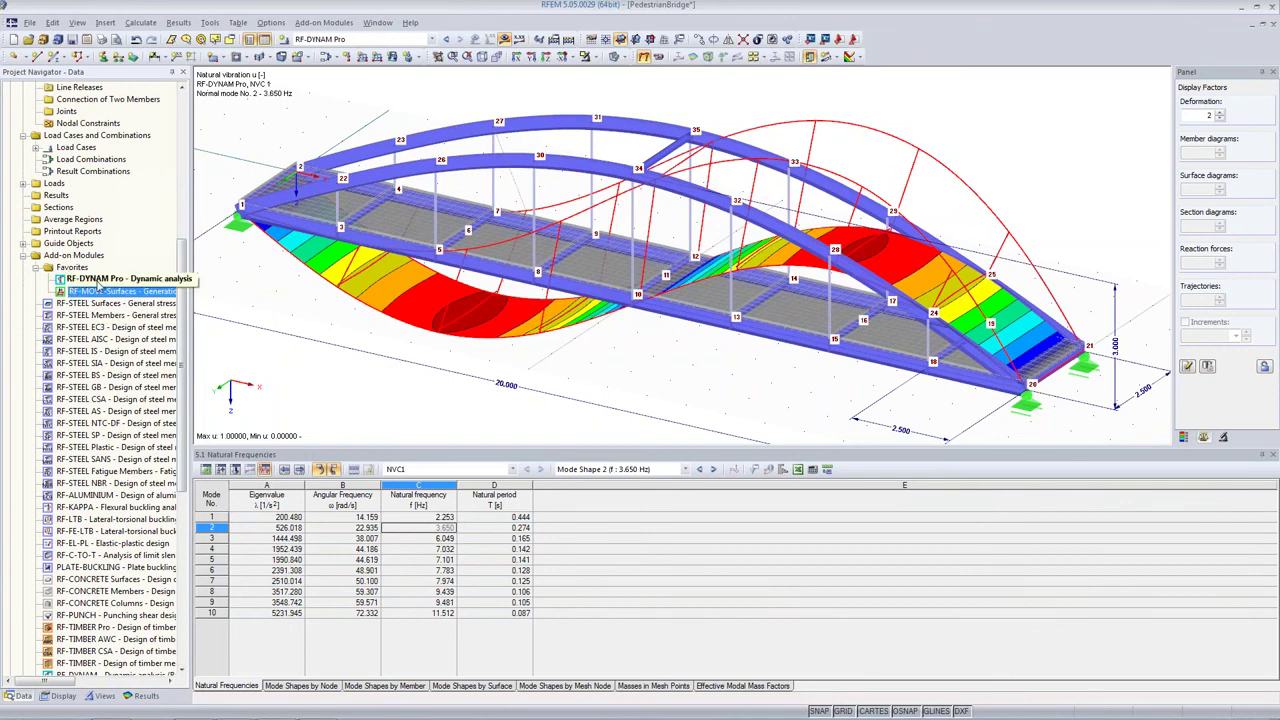
right_click(99, 281)
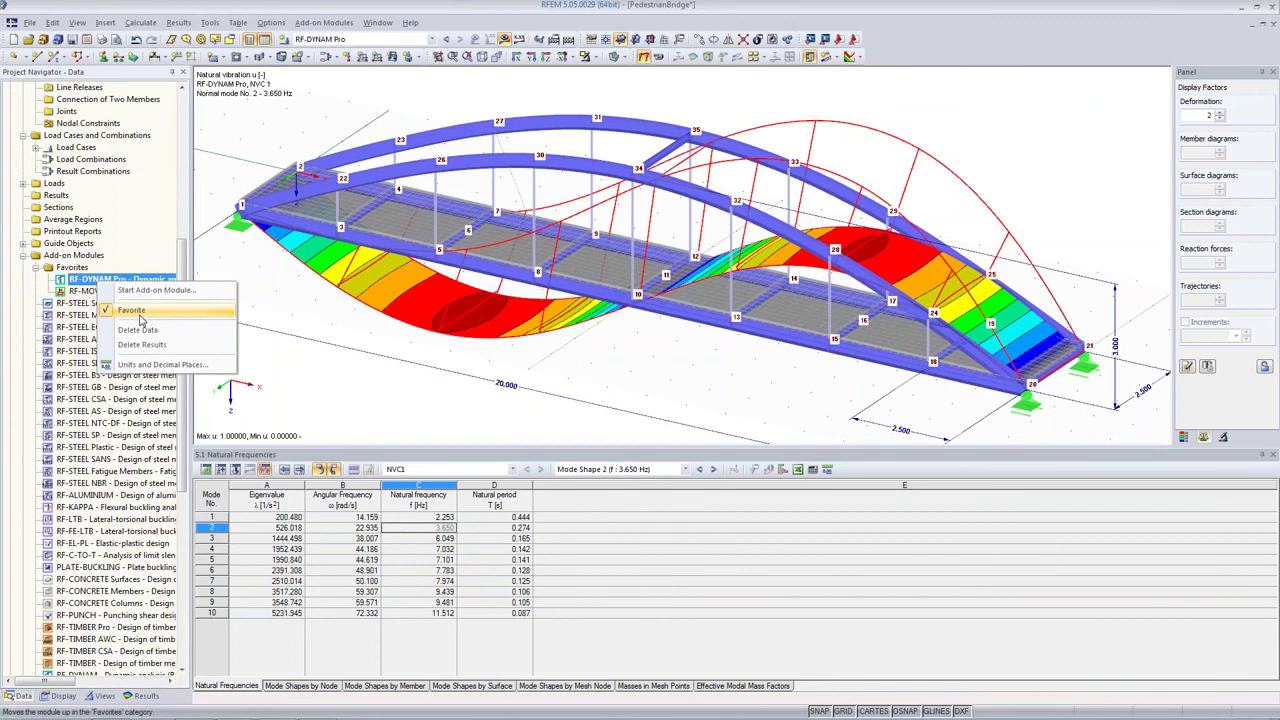
left_click(80, 292)
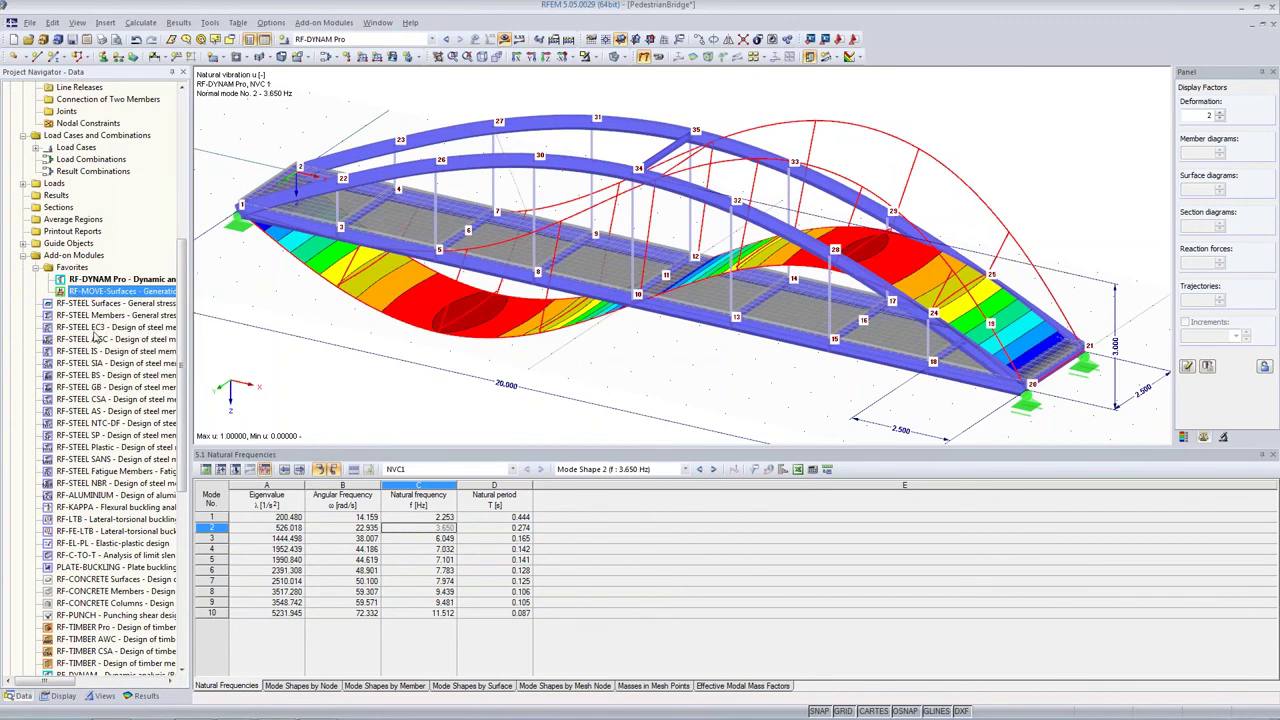
double_click(104, 292)
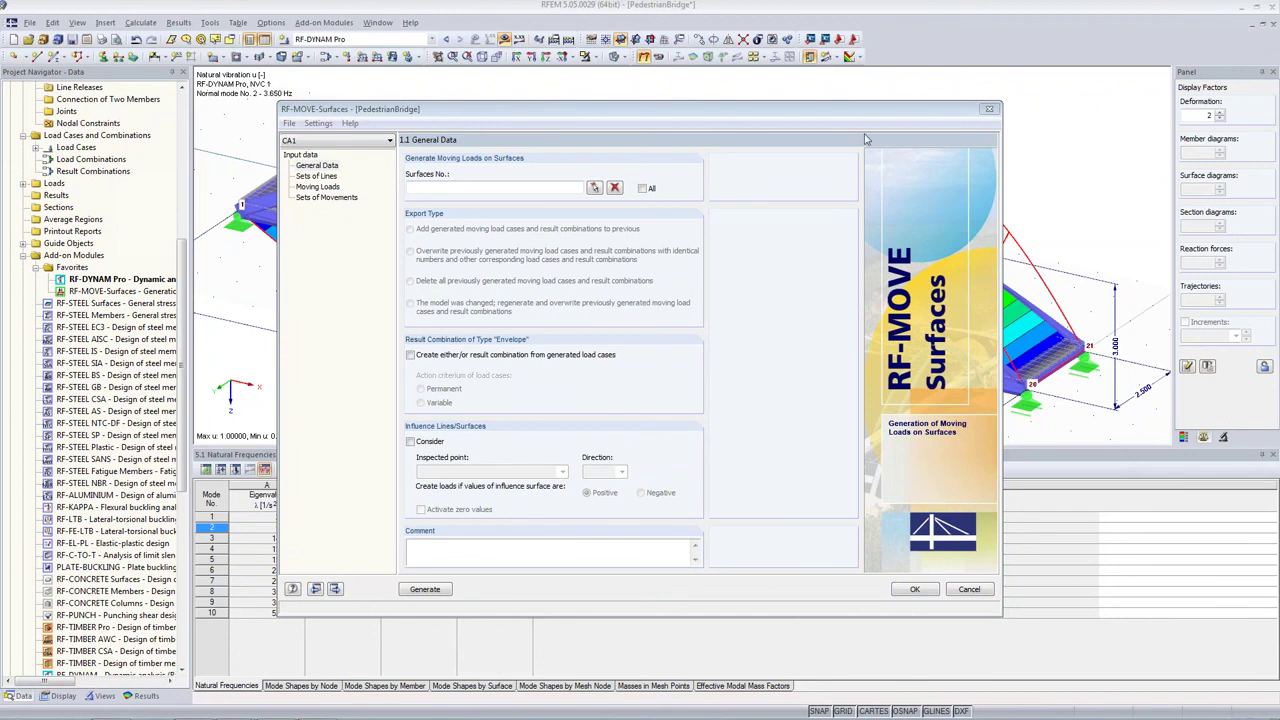
left_click(838, 114)
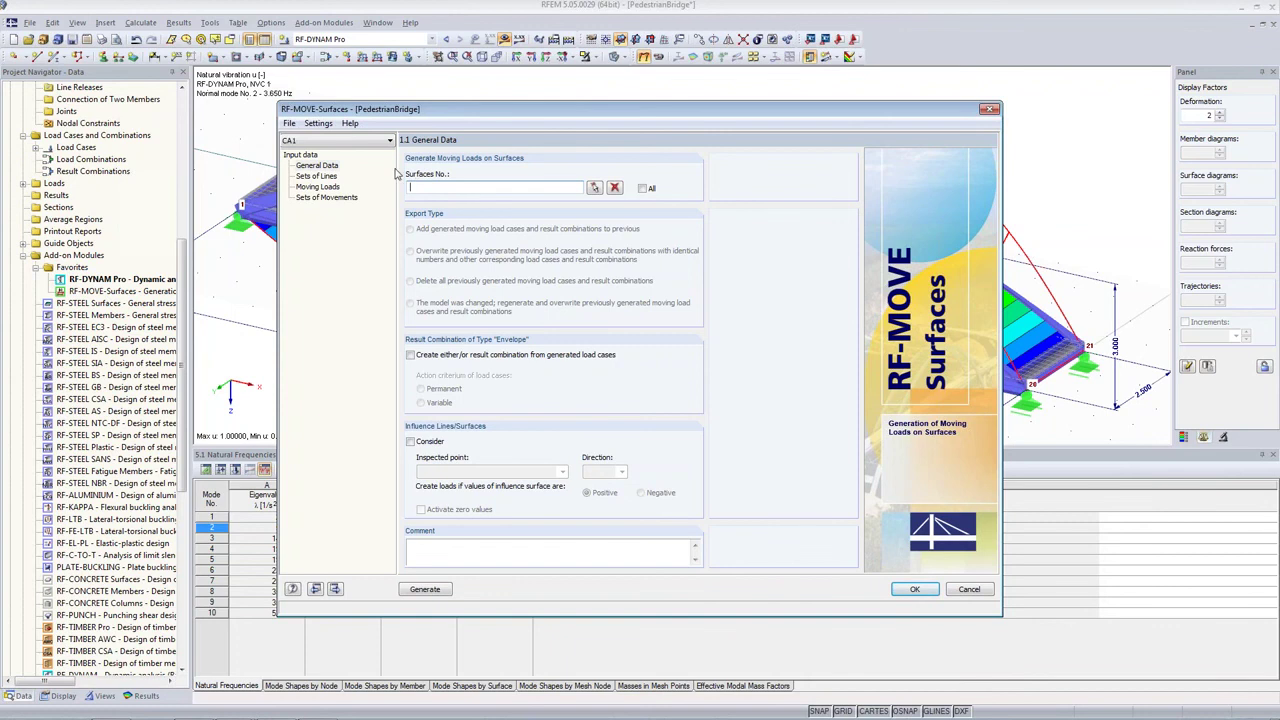
left_click_drag(452, 109, 444, 407)
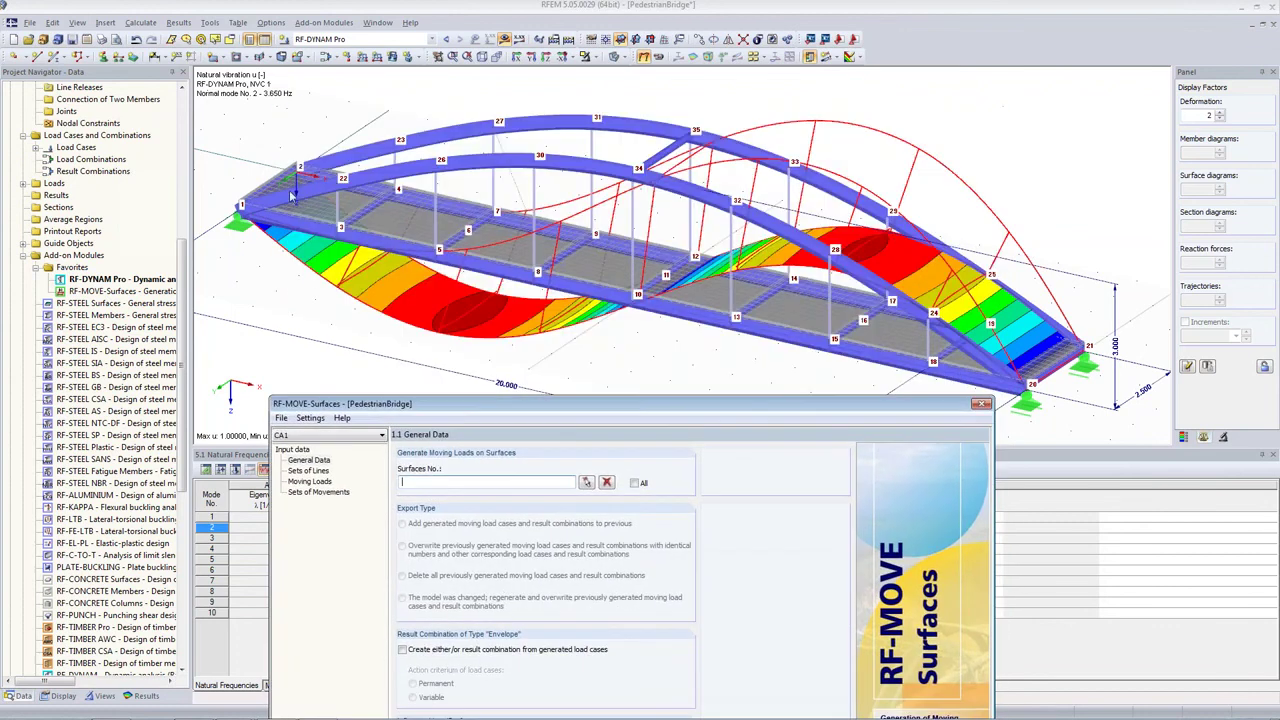
Step: Apply the moving loads to all surfaces and name the first set of lines Right Foot
left_click_drag(643, 403, 646, 150)
left_click(637, 230)
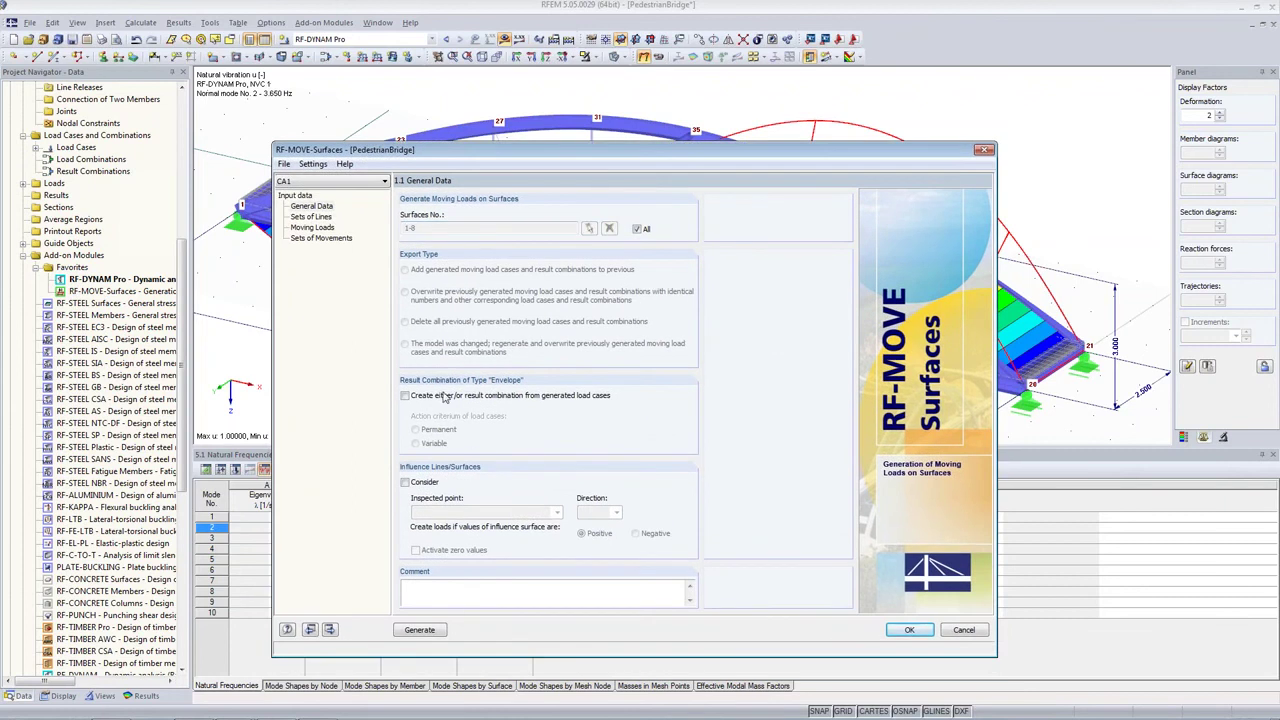
left_click(311, 217)
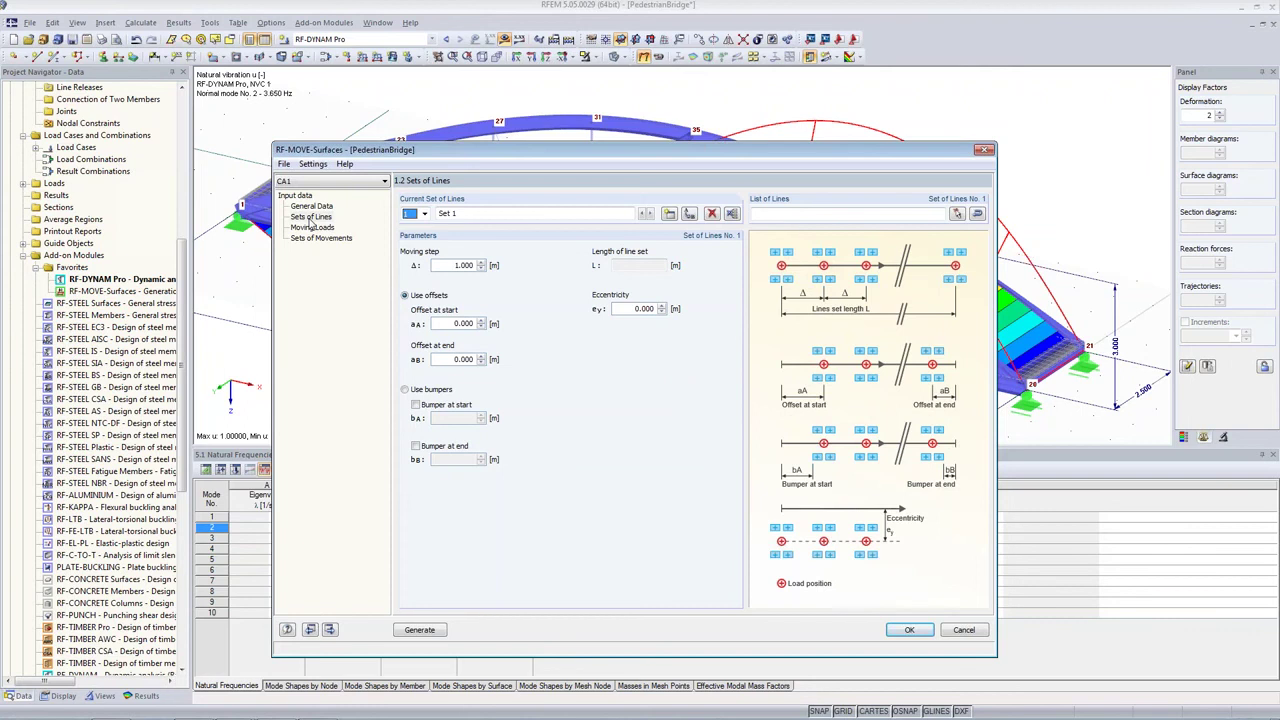
left_click_drag(425, 155, 281, 55)
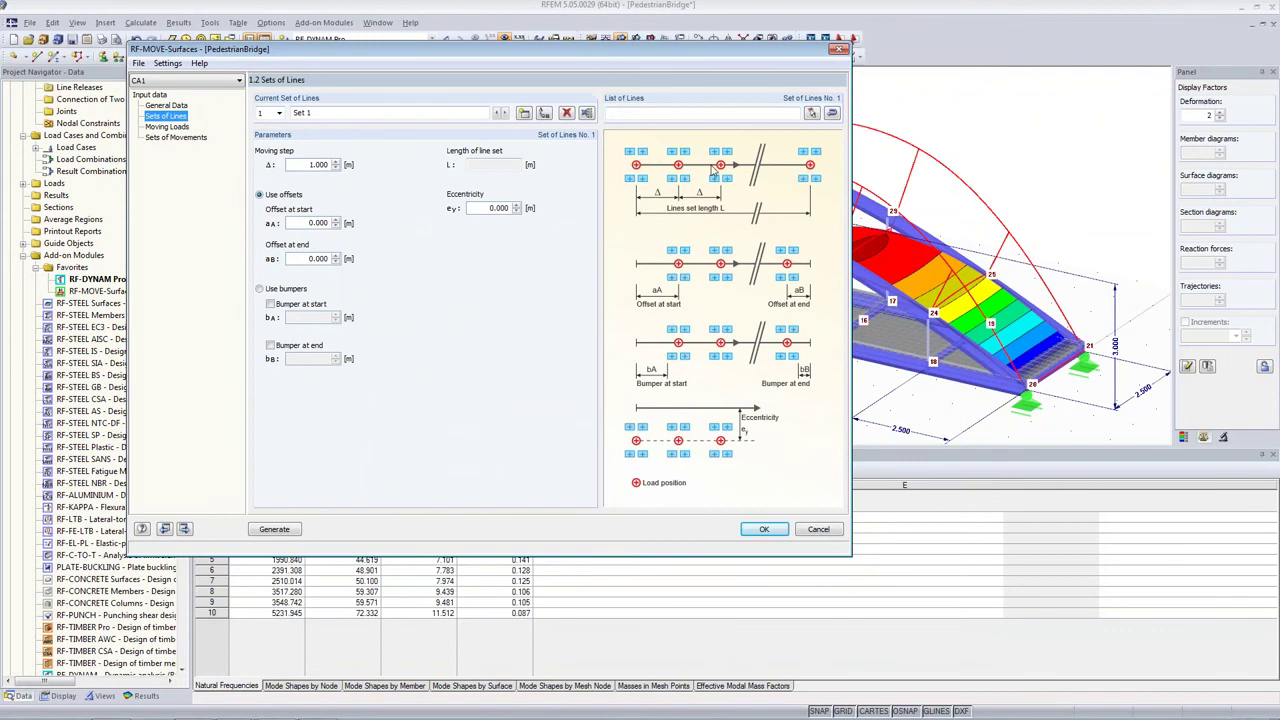
left_click_drag(331, 112, 294, 112)
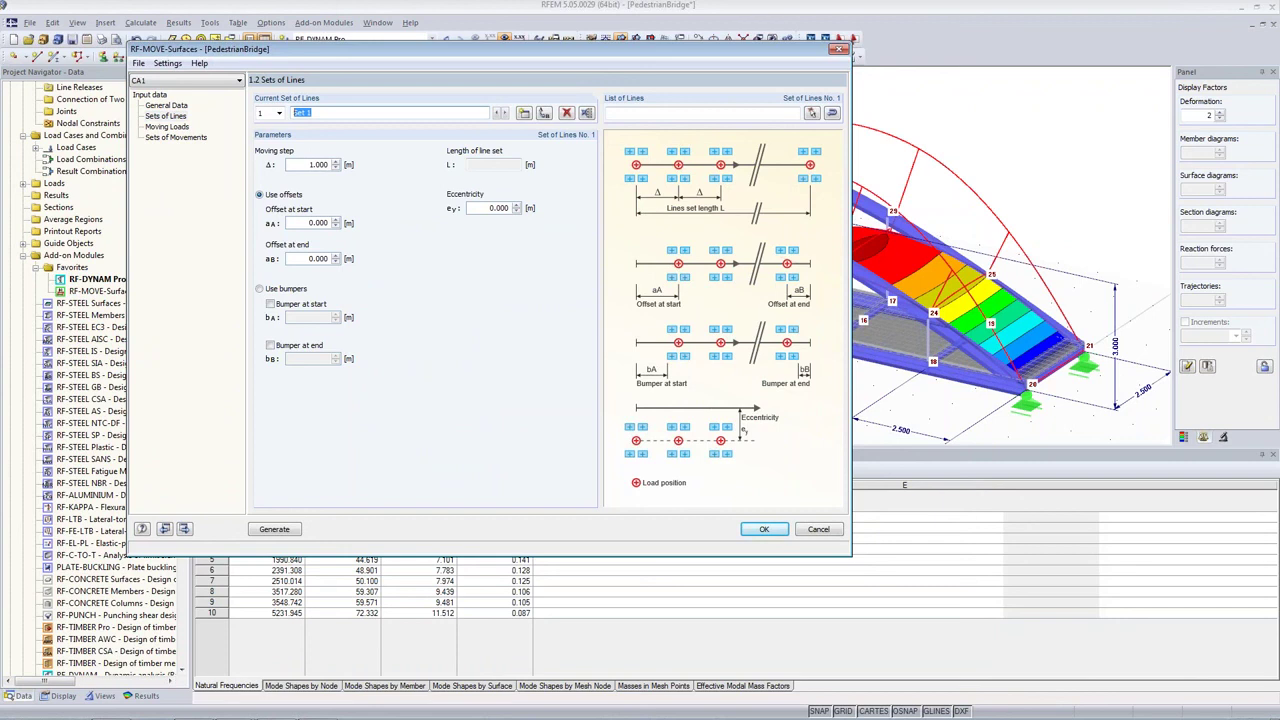
type("Right Foot")
Step: Set the Right Foot line set's moving step to 1.25 m and its start and end offsets to 0.625 m
left_click(296, 224)
type("1.25")
double_click(310, 164)
type("1.25")
key("Tab")
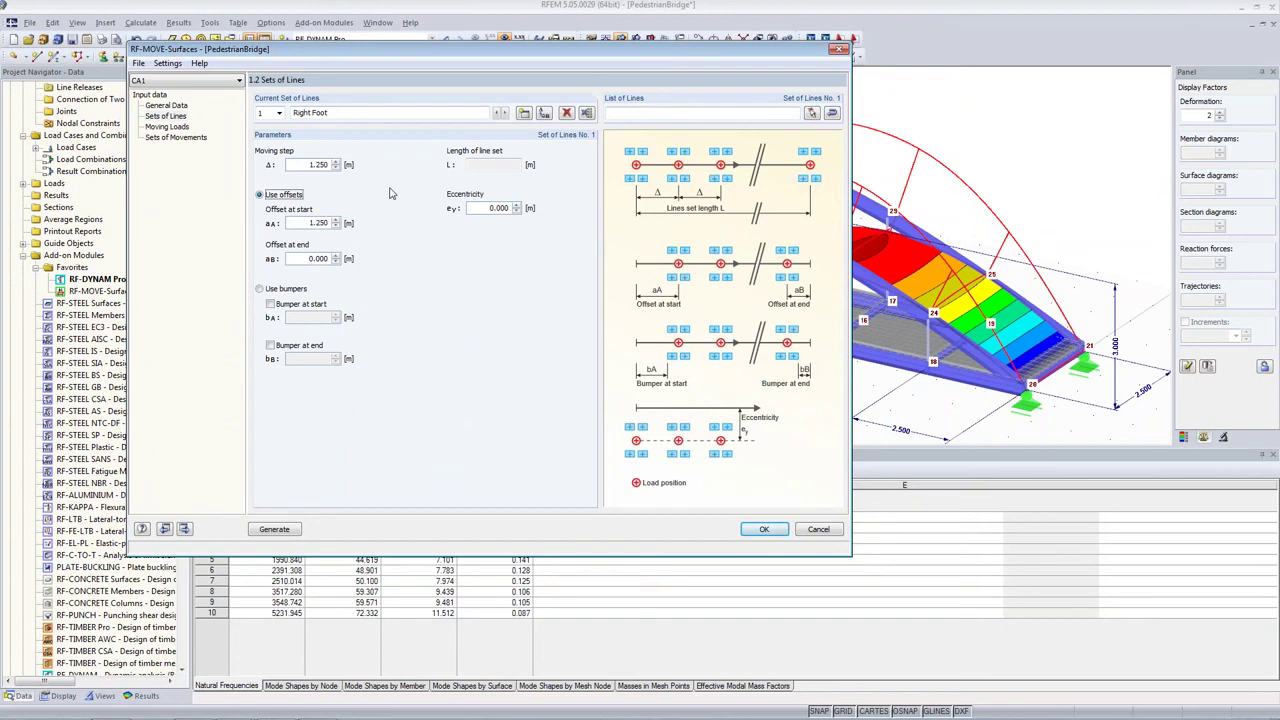
key("Tab")
type("0.625")
key("Tab")
type("0.6")
key("Tab")
type("25")
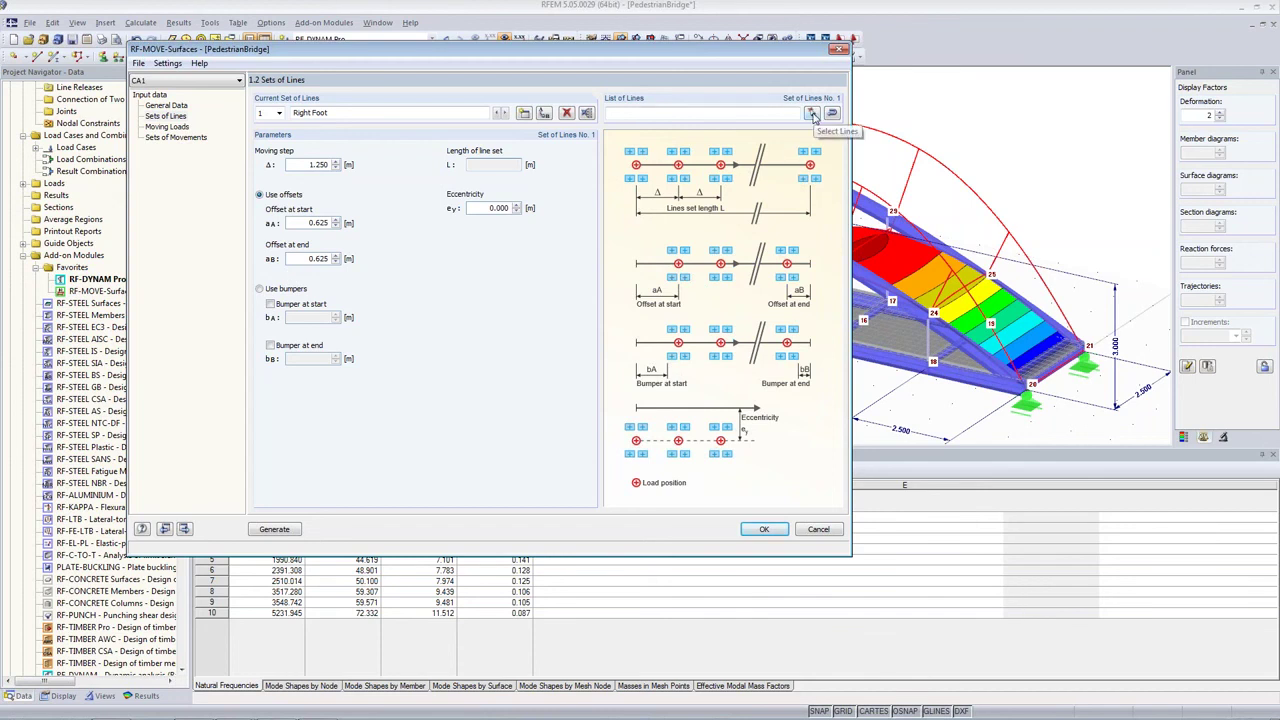
Step: Assign lines 2, 5, 9, 12, 16, 19, 23 and 26 along the deck's front edge to the Right Foot set
left_click(811, 113)
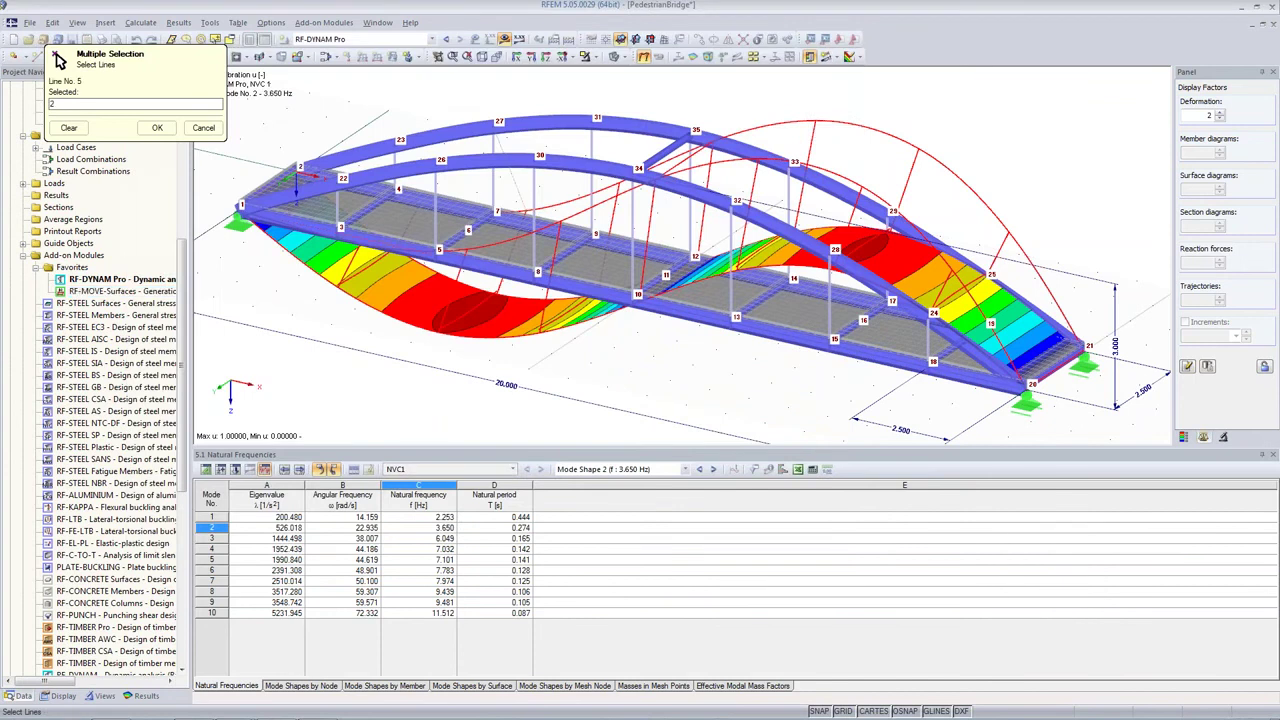
left_click(498, 268)
left_click(817, 350)
left_click(157, 128)
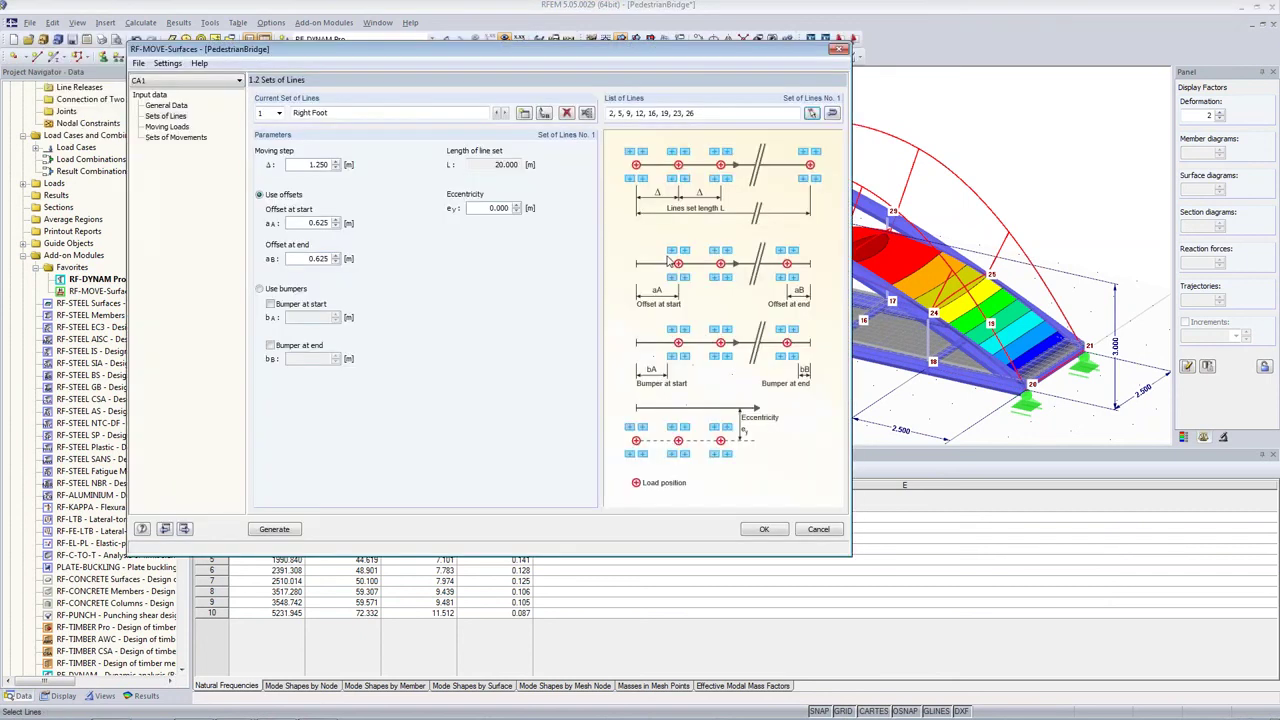
Step: Set the eccentricity of the Right Foot line set to -1.1 m
key("Tab")
key("BackSpace")
type("-1.1")
key("Tab")
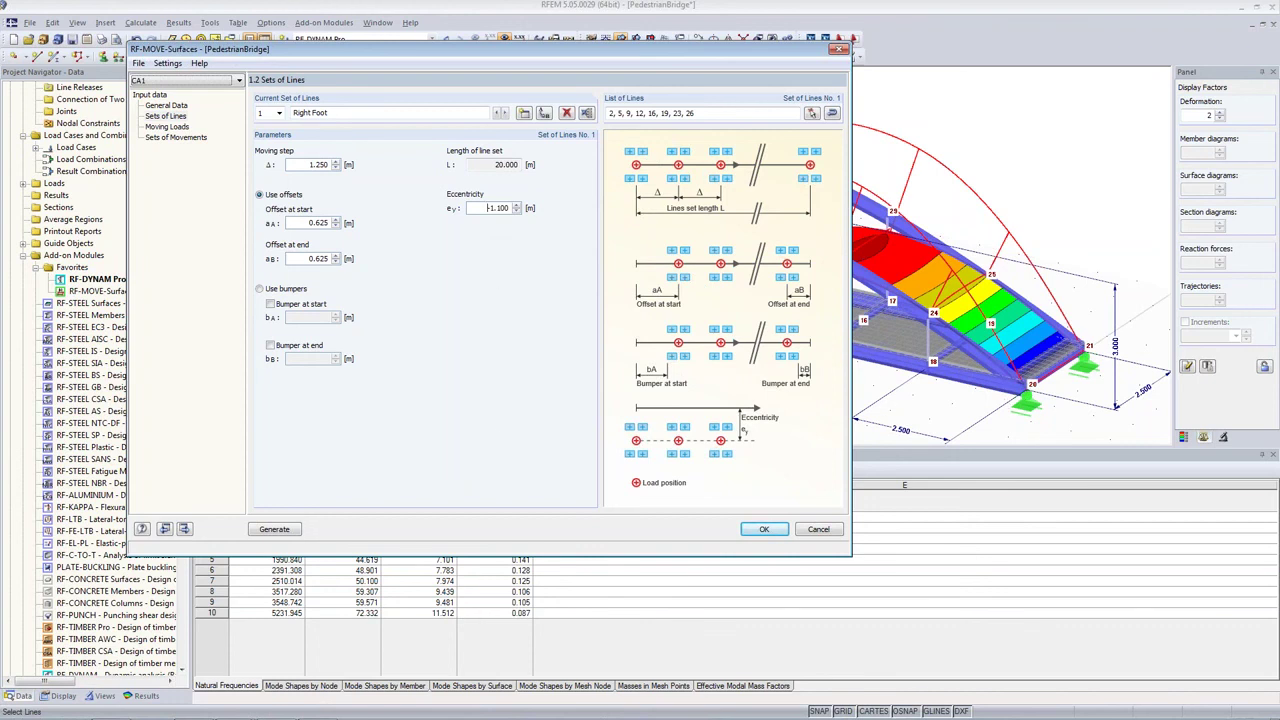
Step: Create a second set of lines named Left Foot with a 1.25 m moving step and 1.25 m start and end offsets
left_click(524, 115)
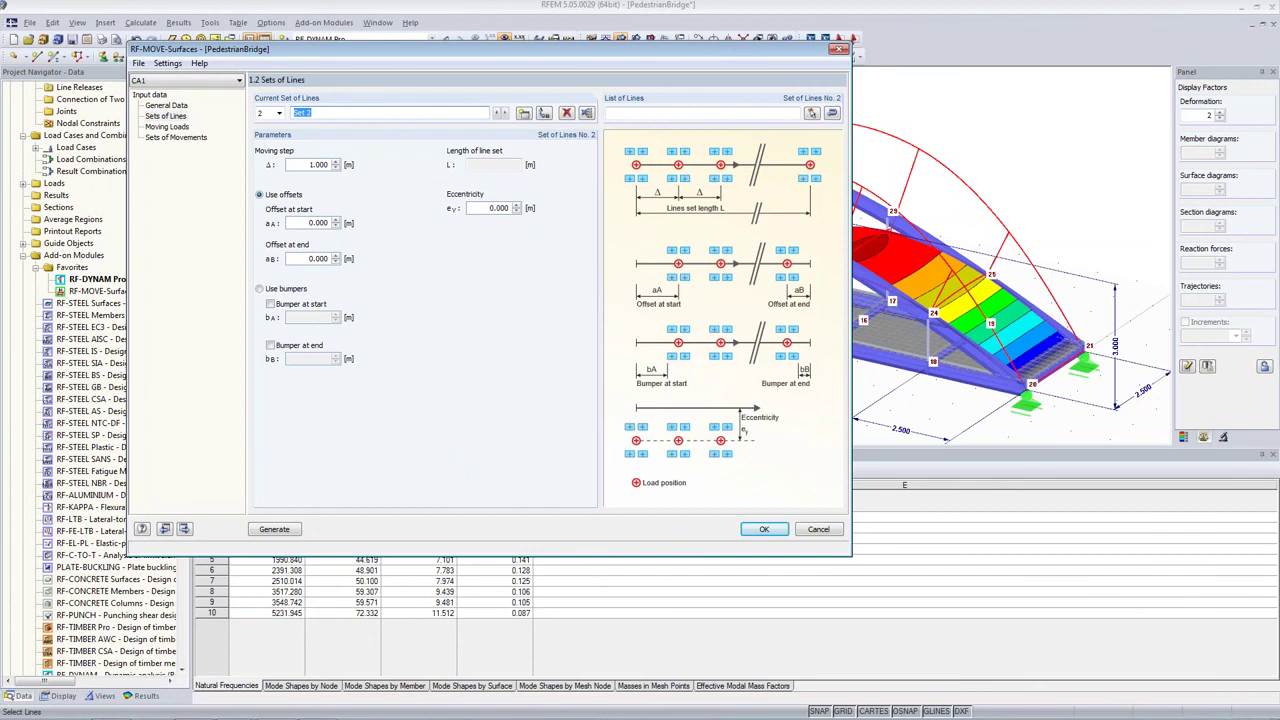
type("Left Foot")
left_click(309, 164)
type("1.25")
key("Tab")
key("Tab")
type("1.25")
key("Tab")
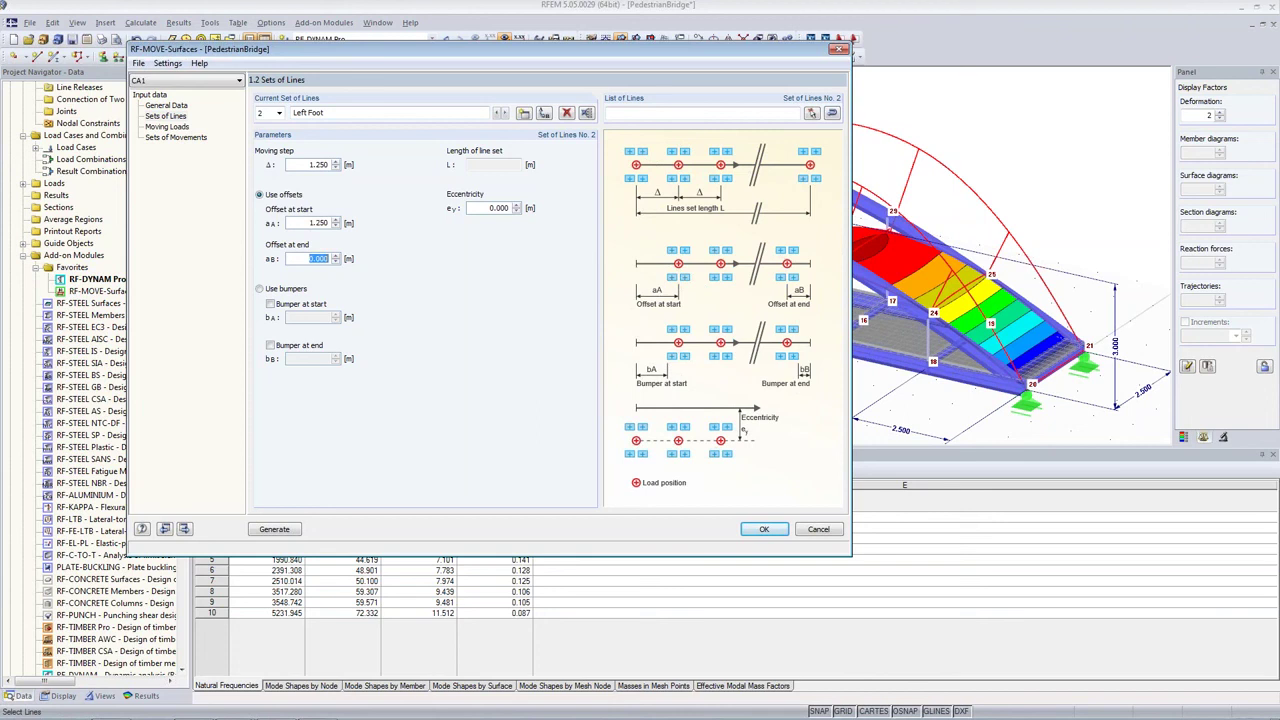
type("1.25")
Step: Set the eccentricity of the Left Foot line set to -1.4 m
key("Tab")
type("-")
type("400")
left_click(163, 132)
left_click(499, 334)
Step: Assign front deck edge lines 2, 5, 9, 12, 16, 19, 23 and 26 to the Left Foot set
left_click(811, 113)
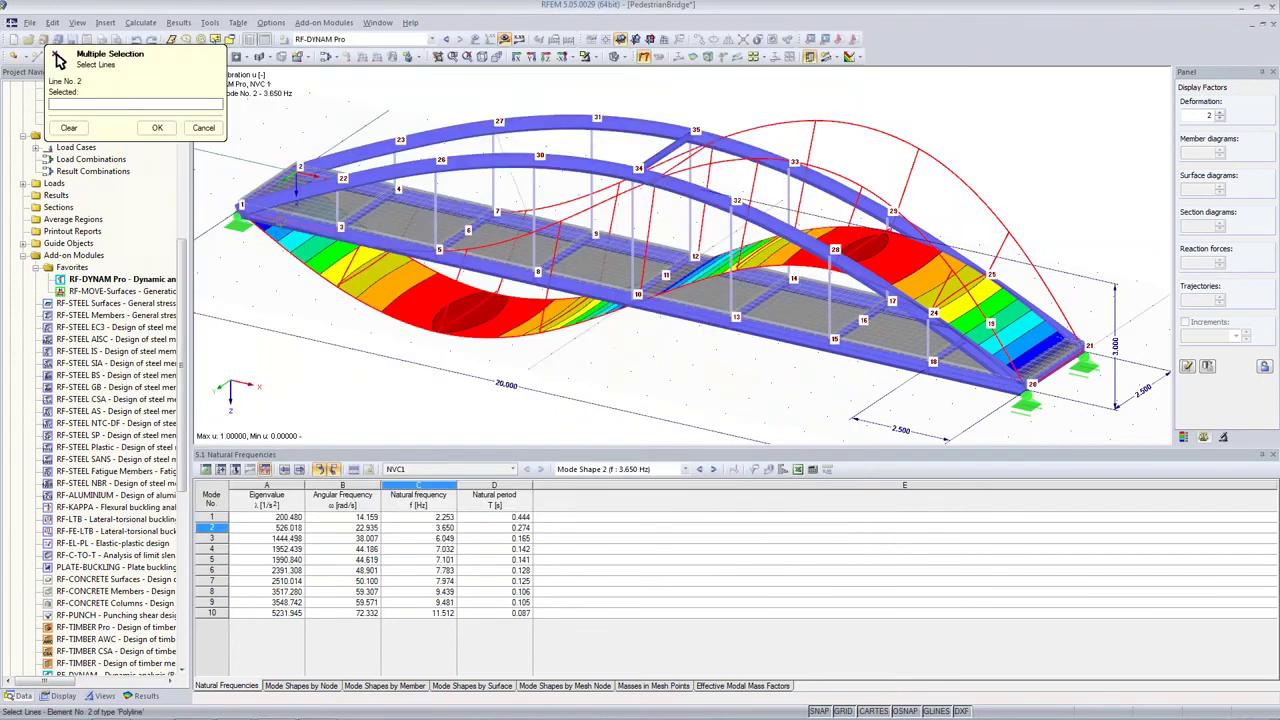
left_click(290, 223)
left_click(390, 245)
left_click(488, 265)
left_click(588, 288)
left_click(718, 316)
left_click(805, 332)
left_click(893, 352)
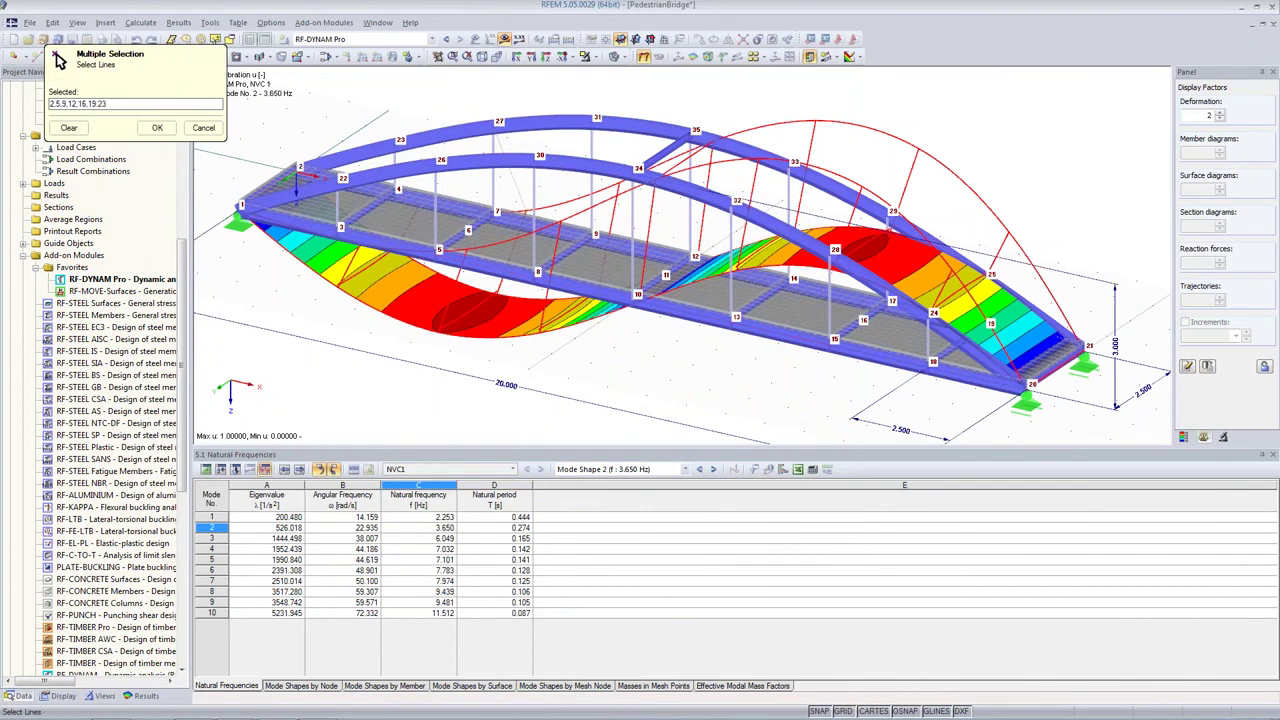
left_click(984, 373)
left_click(157, 127)
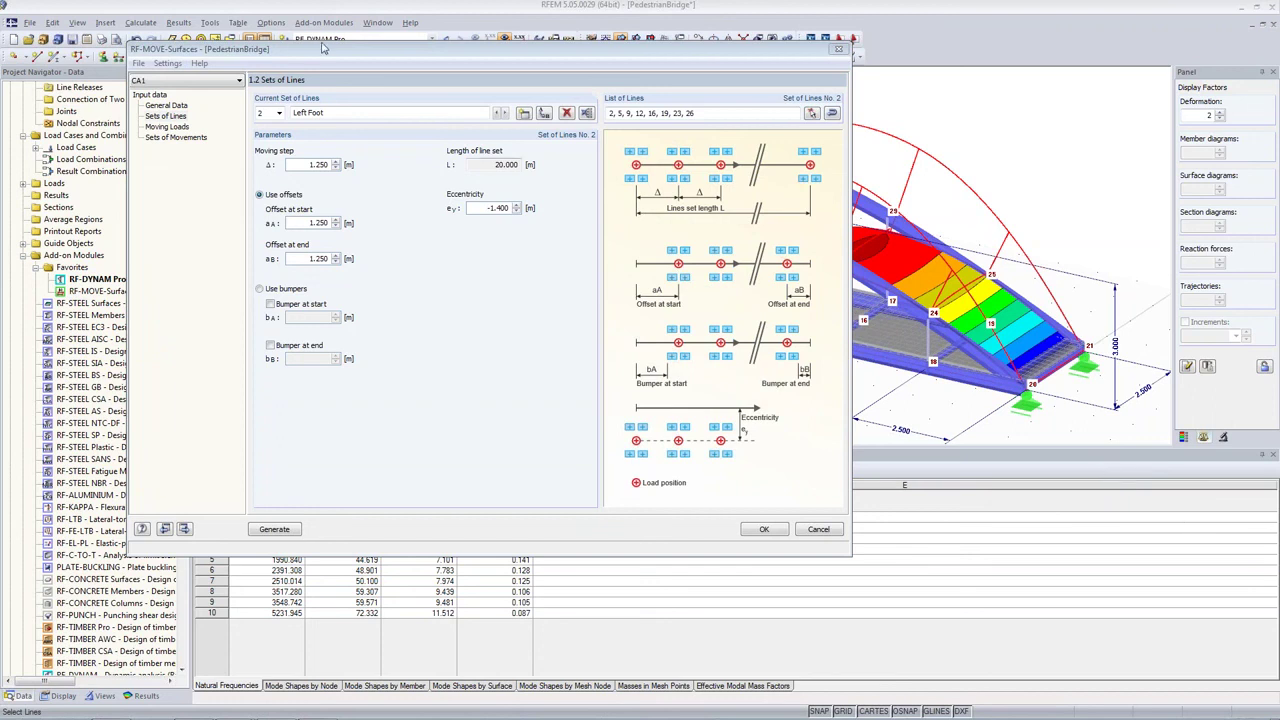
Step: Go to the moving loads data and rename the first load model as Both Feet
left_click_drag(330, 54, 338, 84)
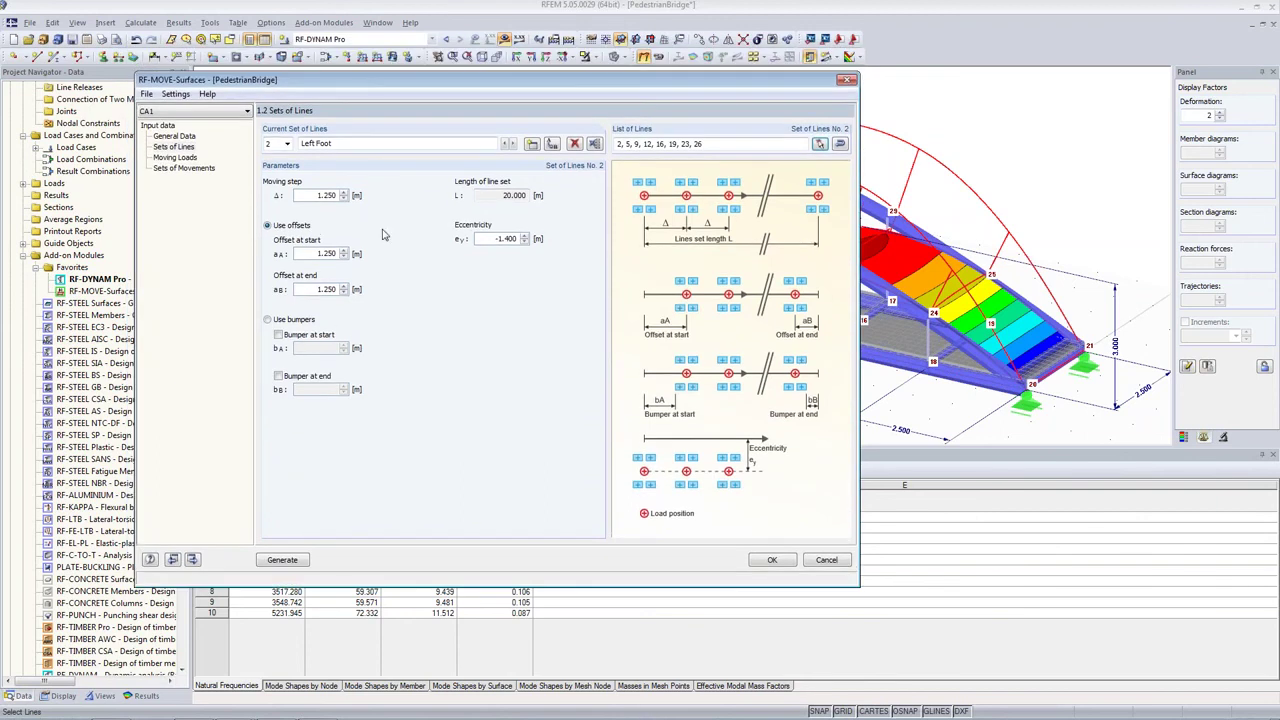
left_click(175, 157)
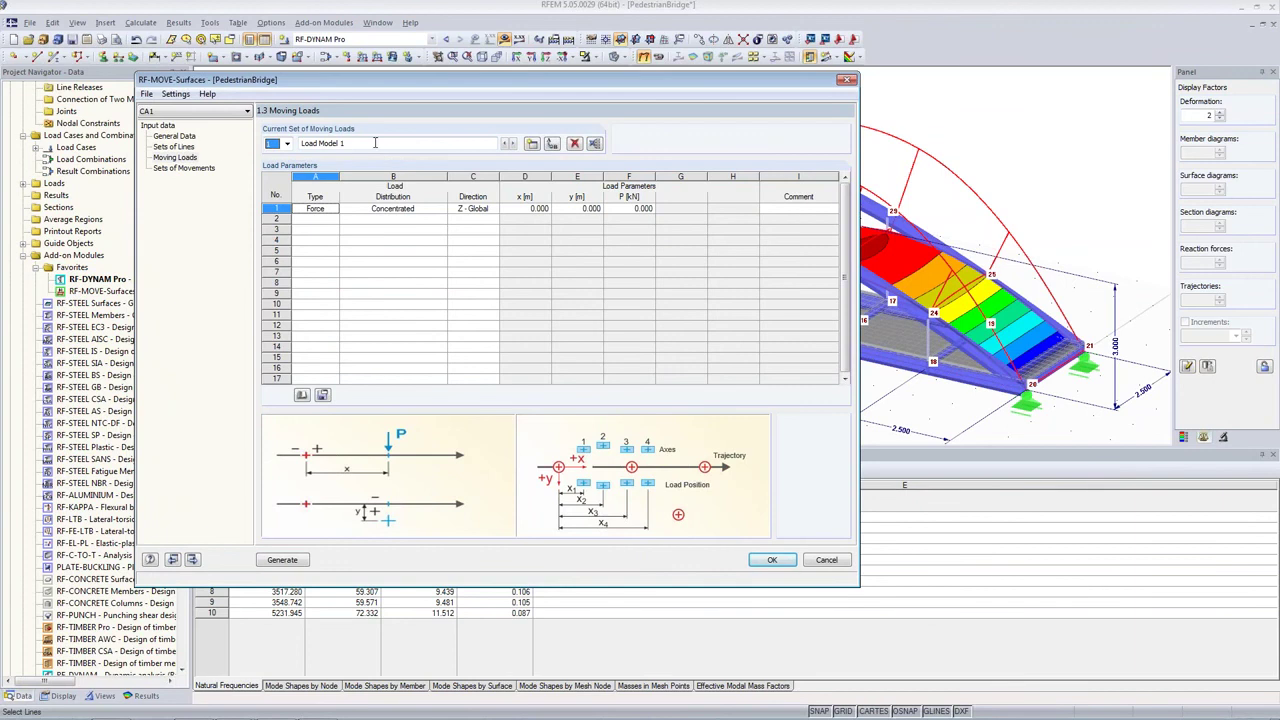
left_click_drag(380, 143, 223, 139)
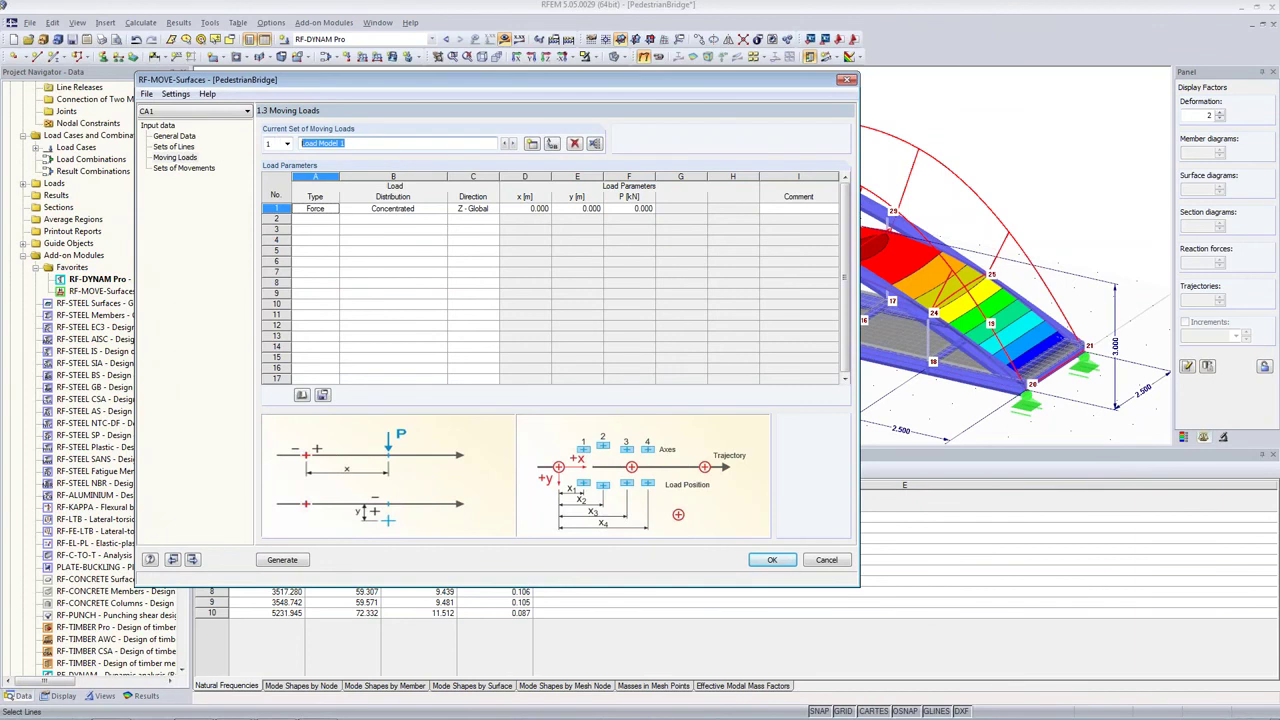
type("Both Feet")
key("Return")
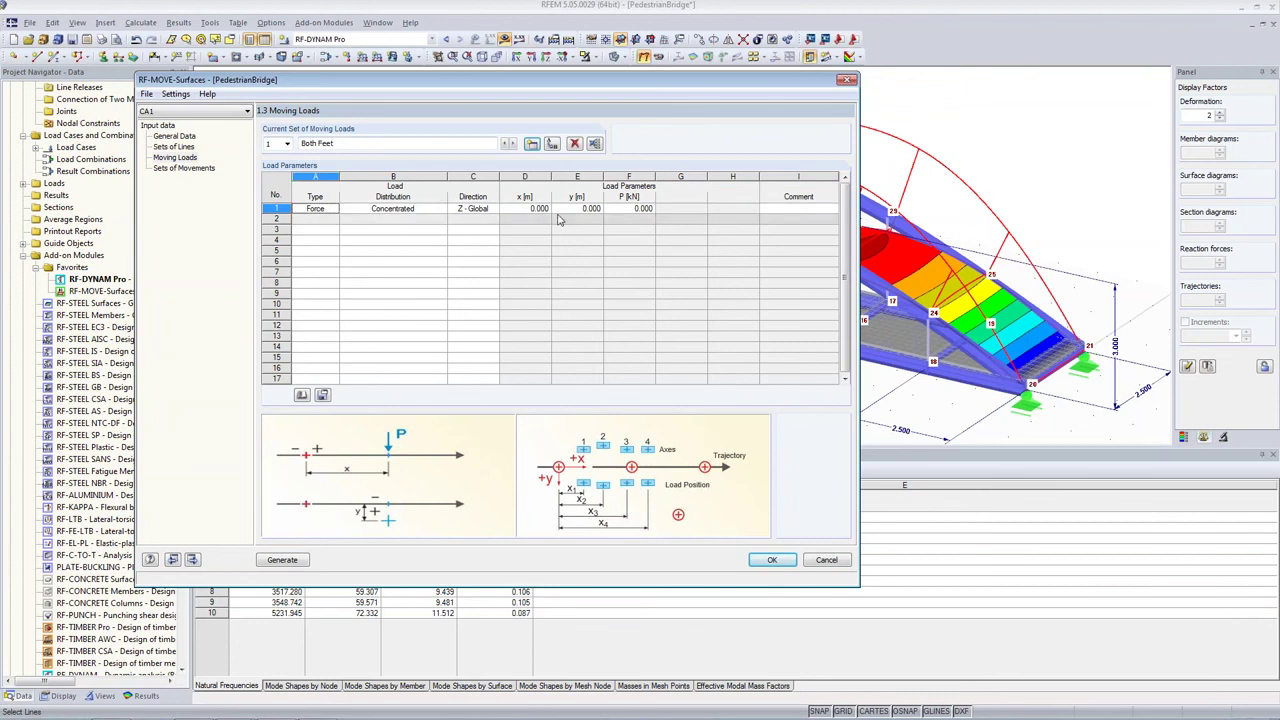
Step: Set the concentrated force P of the Both Feet moving load to 1 kN
left_click(630, 208)
type("1")
key("Return")
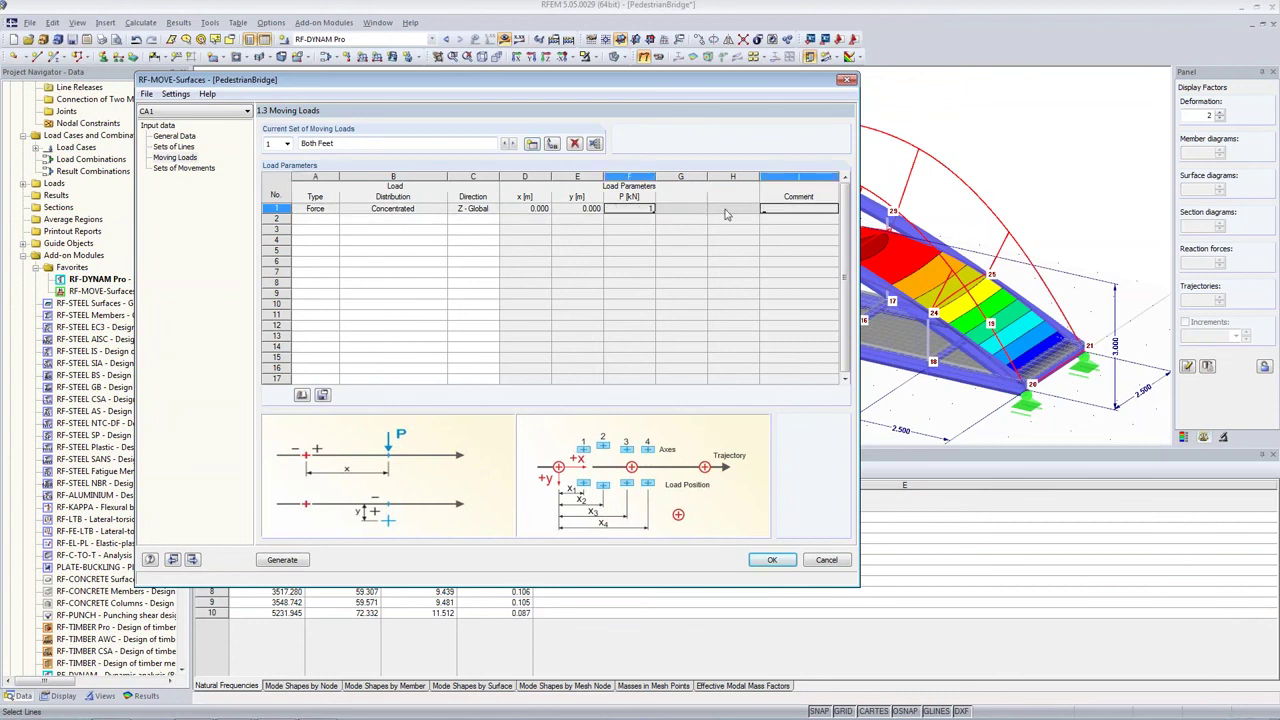
left_click(619, 208)
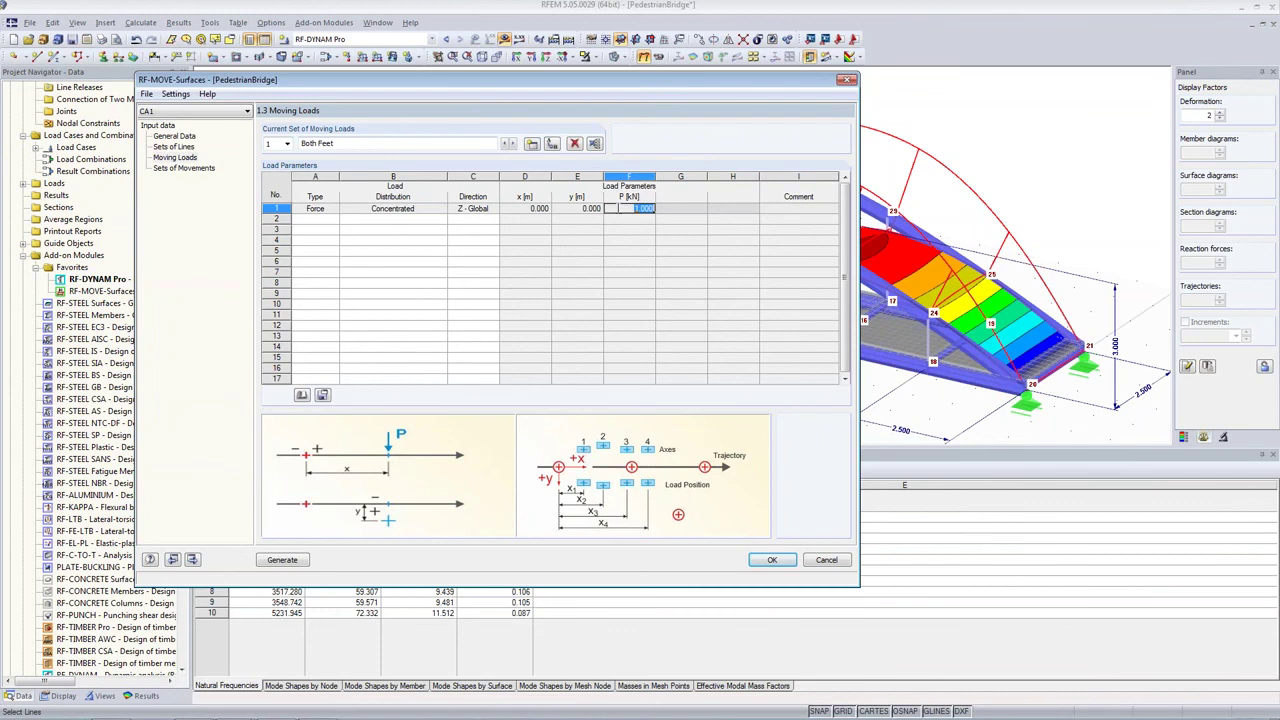
left_click_drag(591, 90, 594, 138)
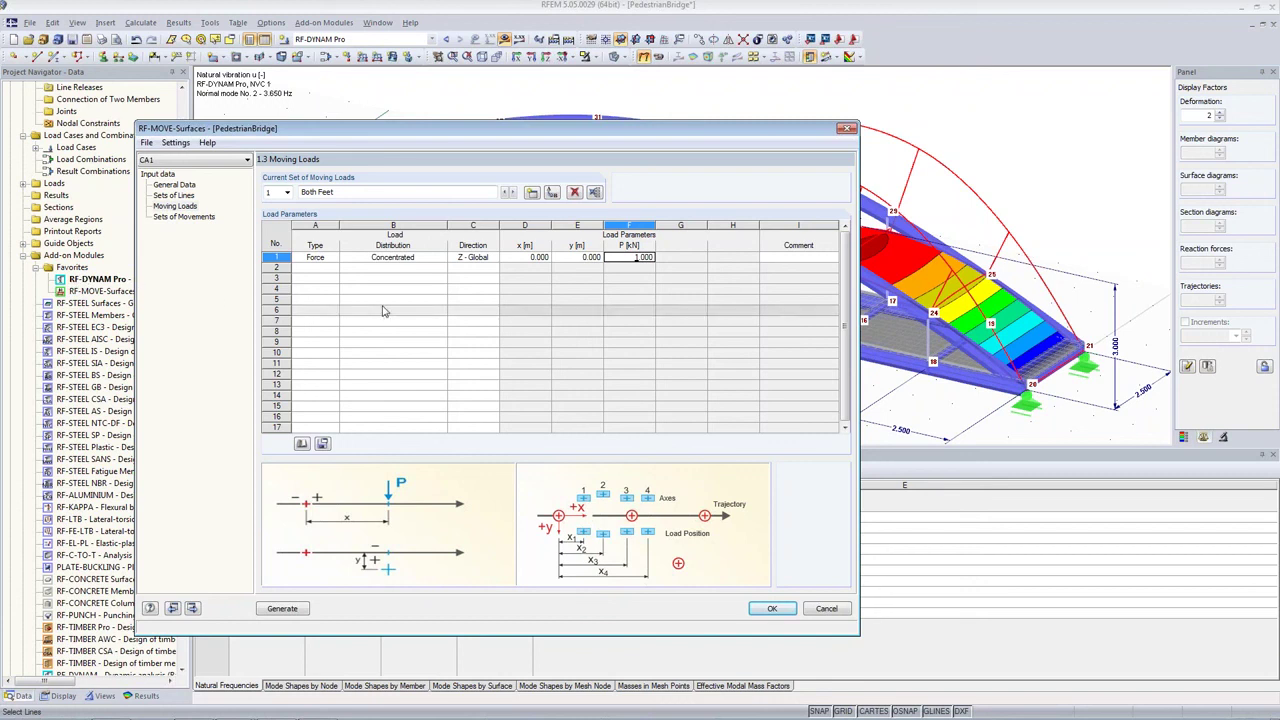
Step: Name the first set of movements Right Foot and assign it the Right Foot line set with the Both Feet moving load
left_click(190, 217)
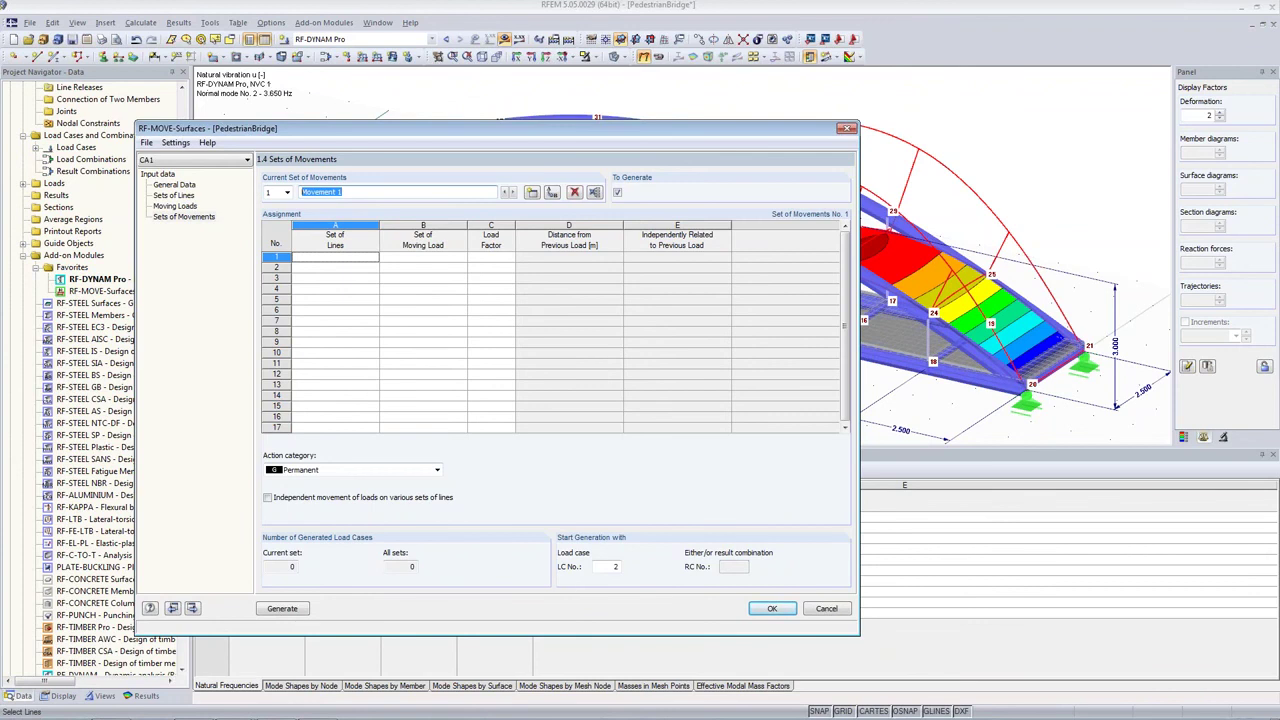
type("Right Foot")
left_click(369, 257)
left_click(374, 257)
left_click(361, 270)
left_click(410, 258)
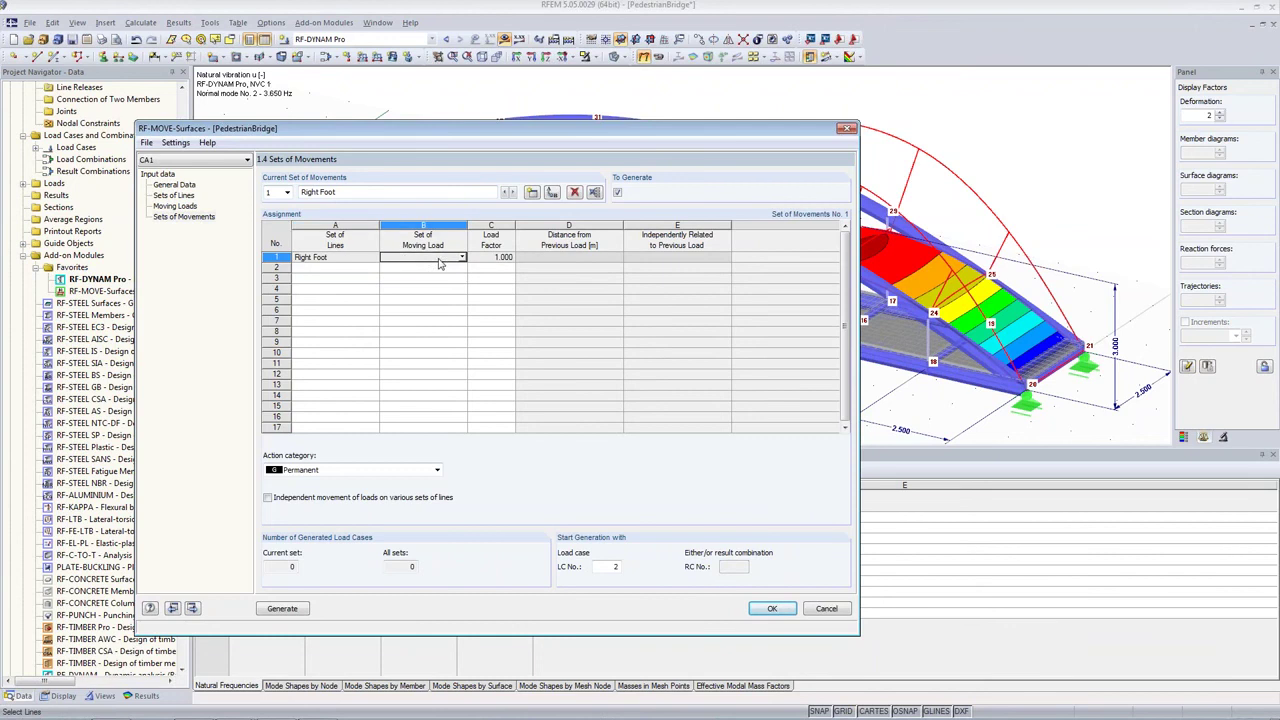
double_click(440, 256)
Step: Set the action category of the Right Foot movement to Earthquake
left_click(352, 472)
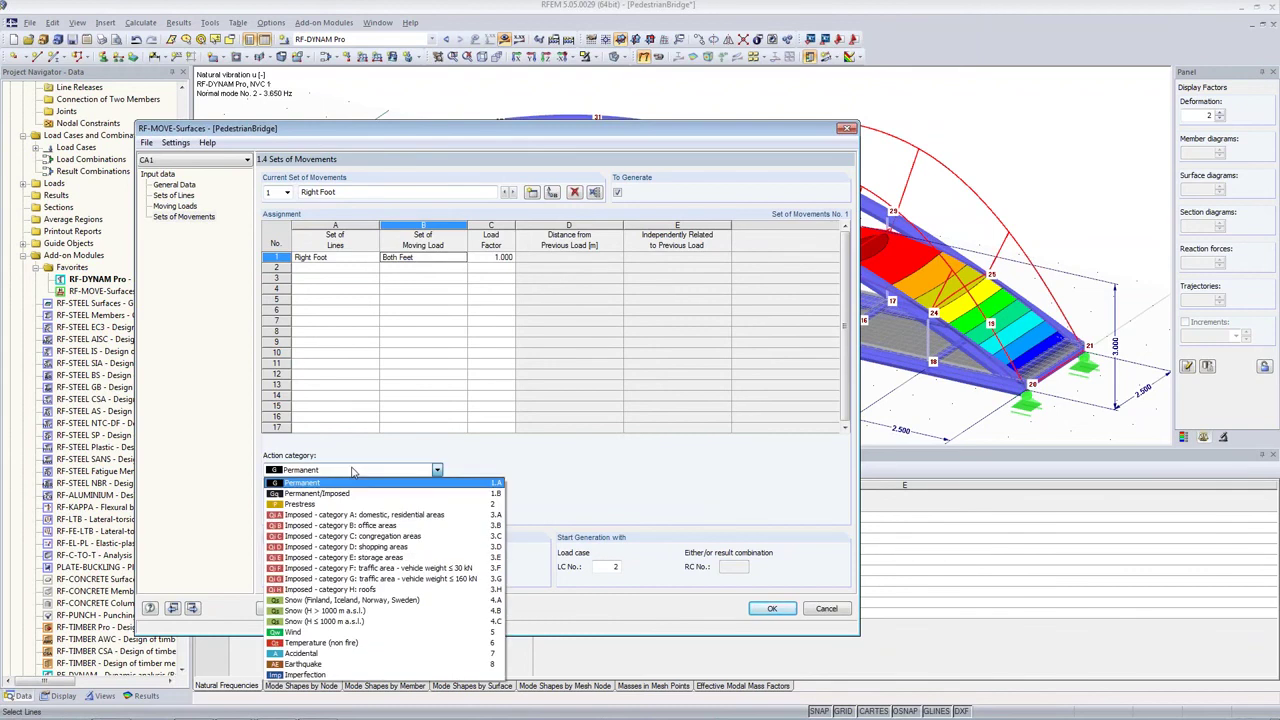
left_click(310, 664)
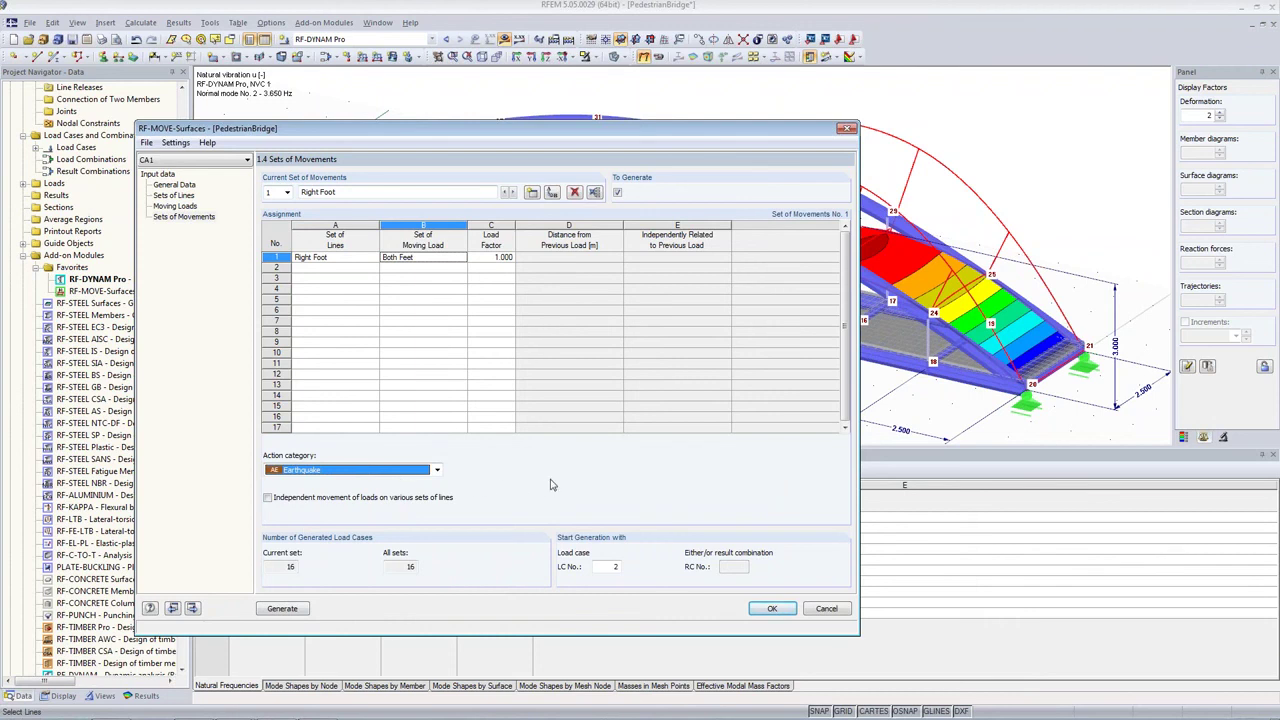
left_click(407, 470)
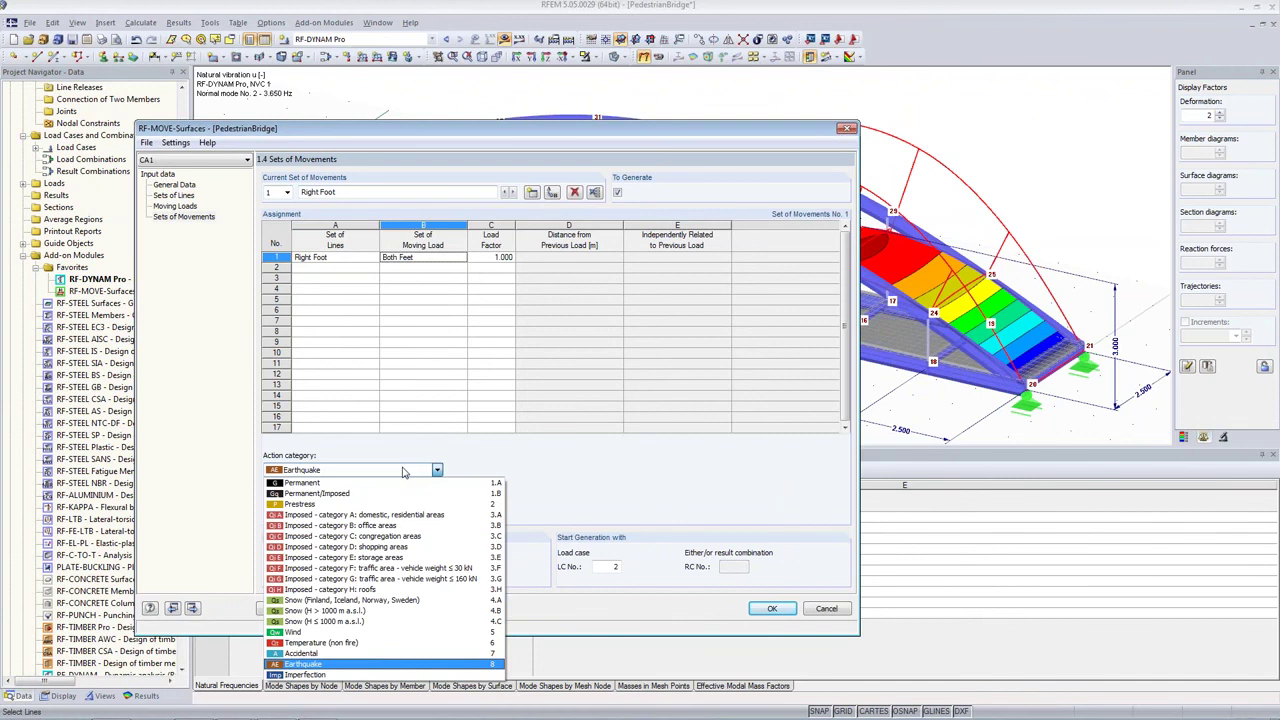
left_click(382, 666)
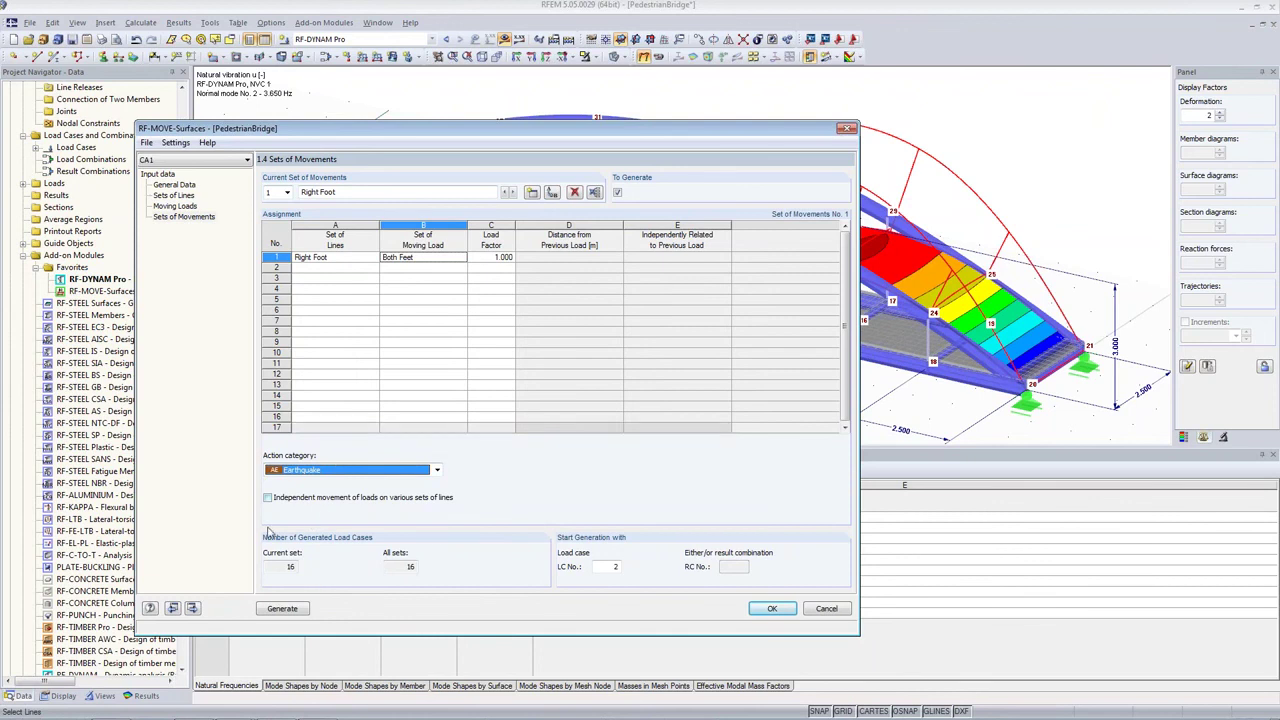
Step: Create a second set of movements named Left Foot, combining the Left Foot line set with the Both Feet moving load
left_click(531, 192)
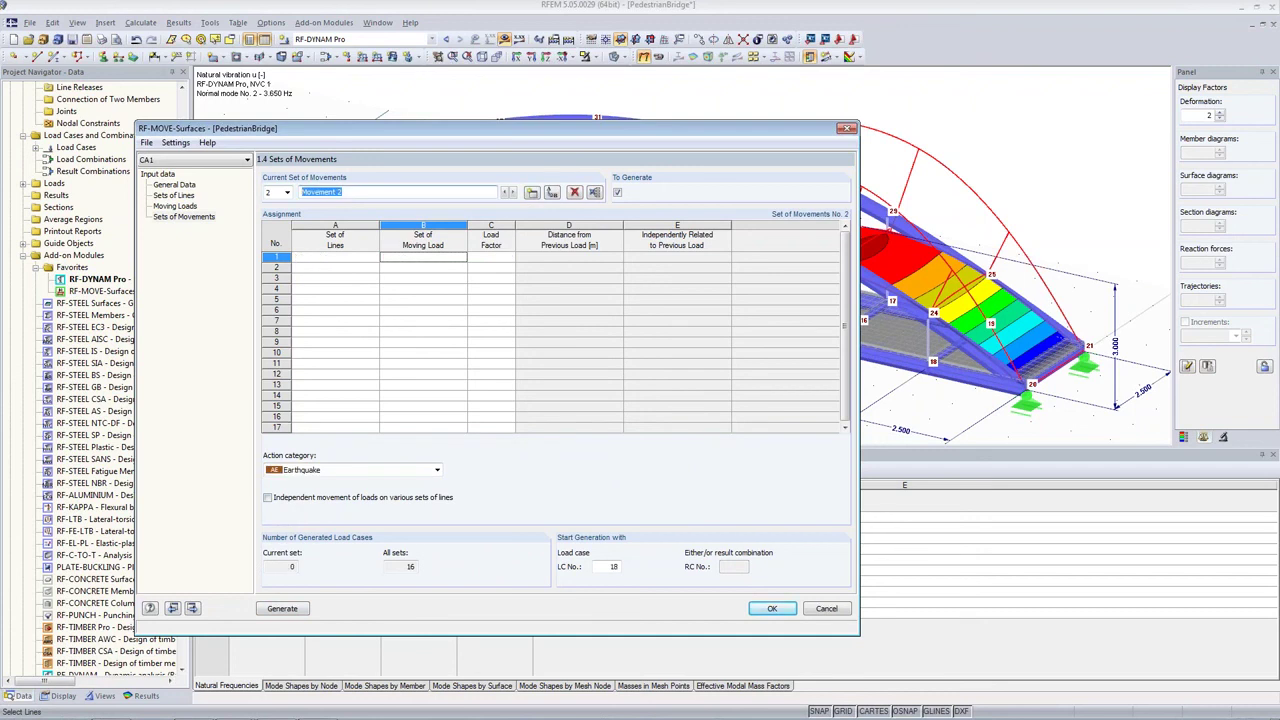
type("Left Foot")
left_click(368, 257)
left_click(373, 257)
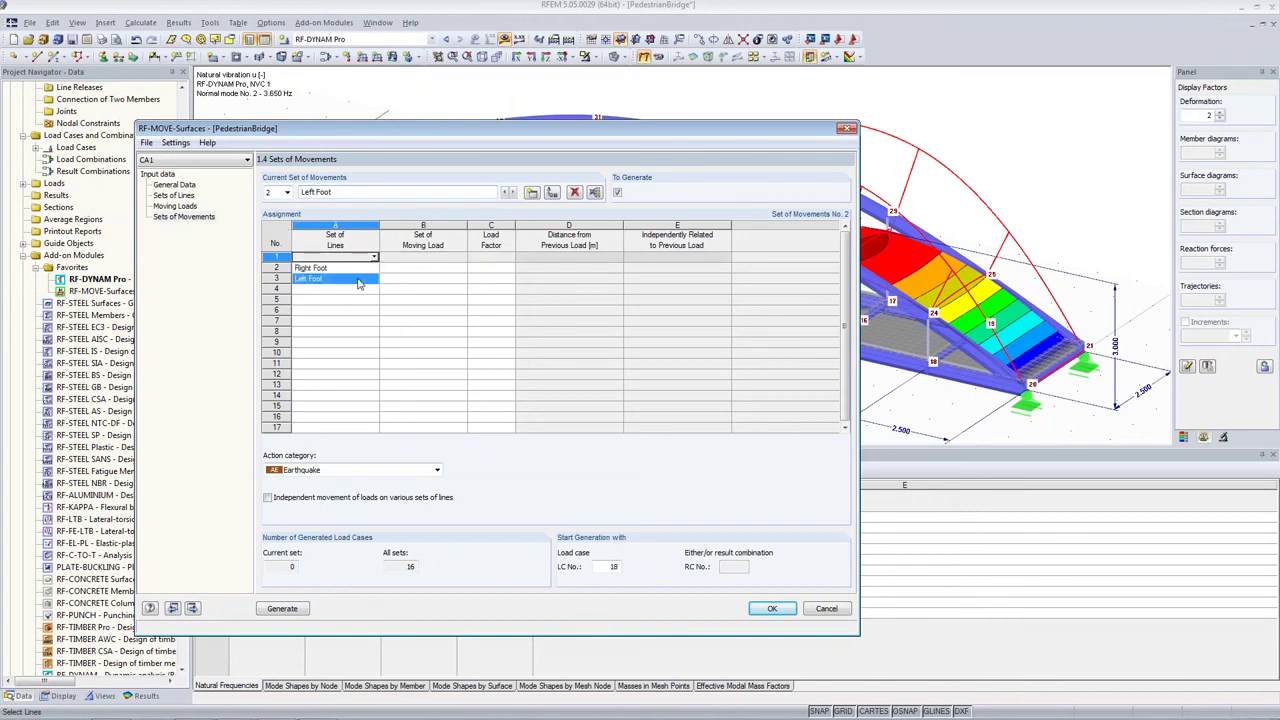
left_click(359, 279)
left_click(463, 259)
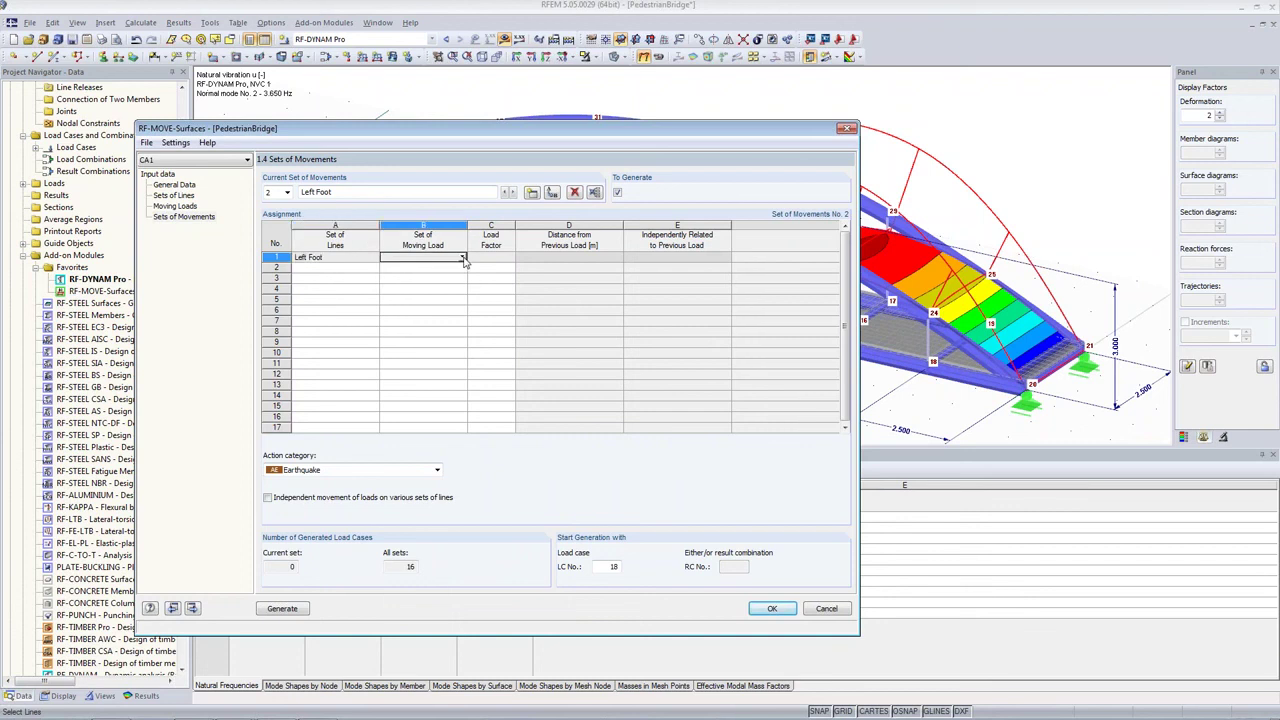
left_click(463, 259)
left_click(450, 270)
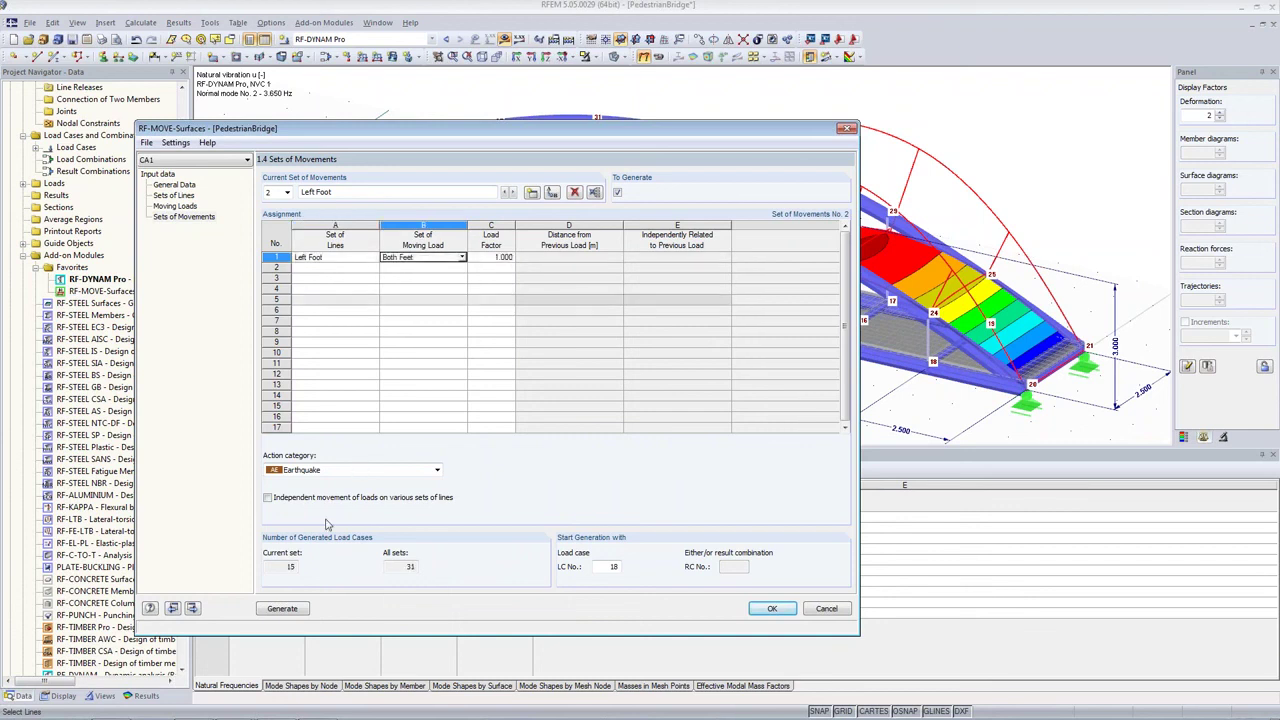
Step: Generate the moving load cases for both movement sets and exit the RF-MOVE-Surfaces module
left_click(281, 566)
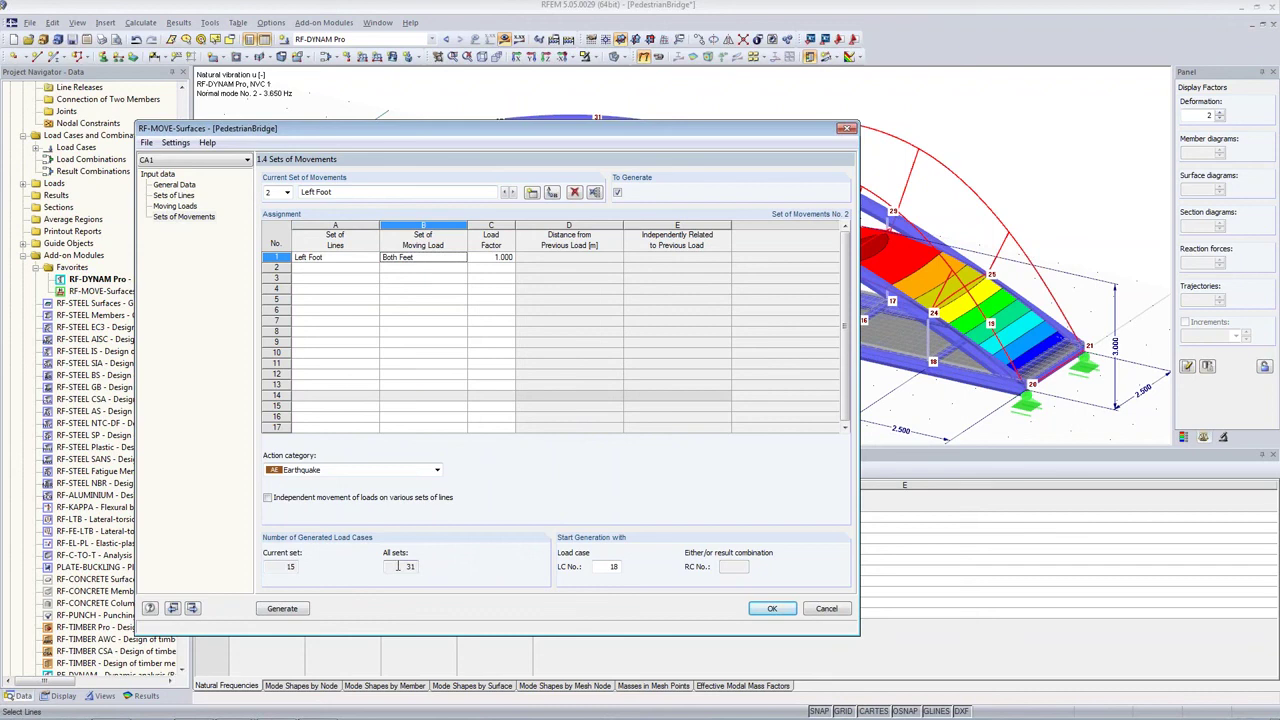
left_click(300, 609)
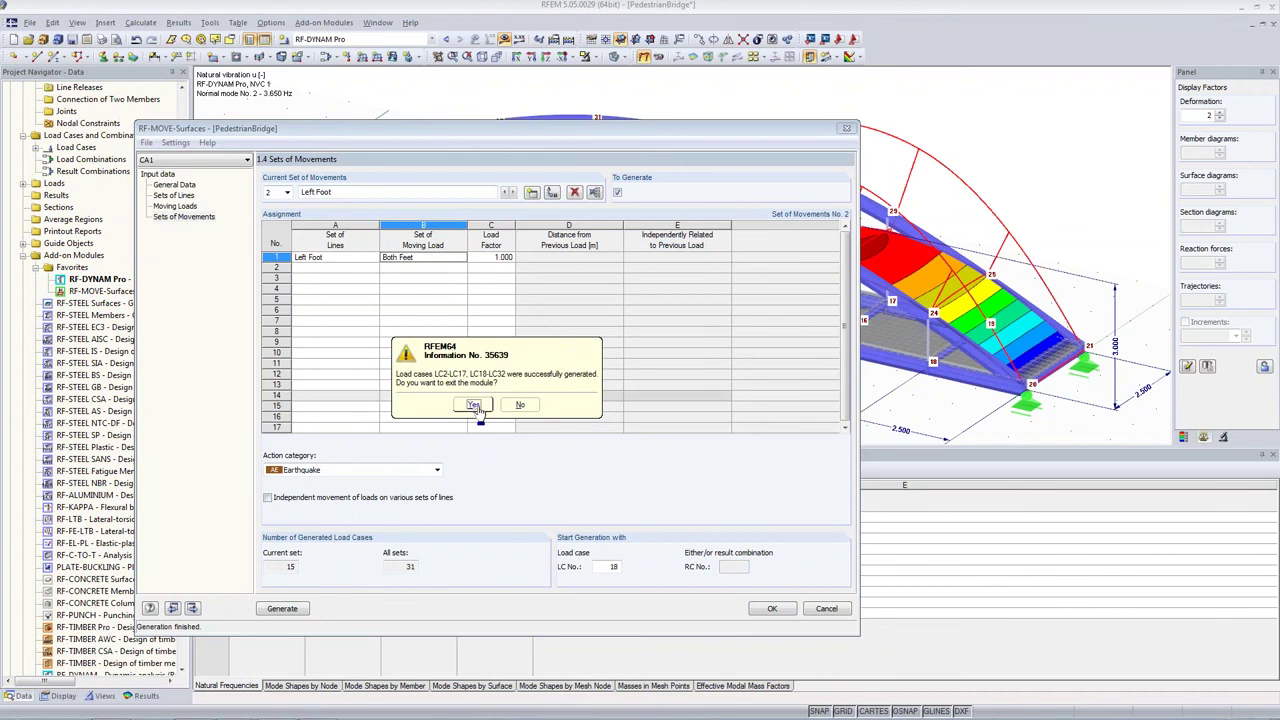
left_click(474, 405)
Step: Activate load case LC2, Step 1/16 of Movement Sets 1, and display its load on the bridge deck in plan view
left_click(366, 38)
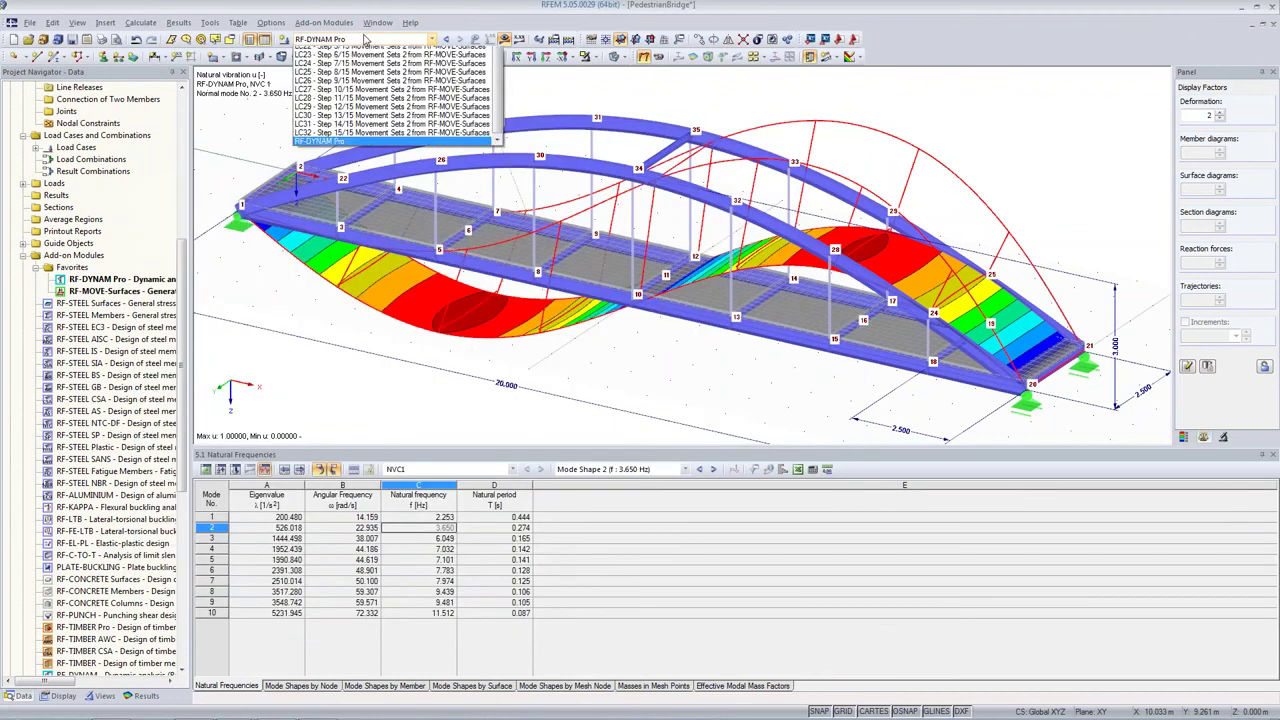
scroll(370, 55, "up", 2)
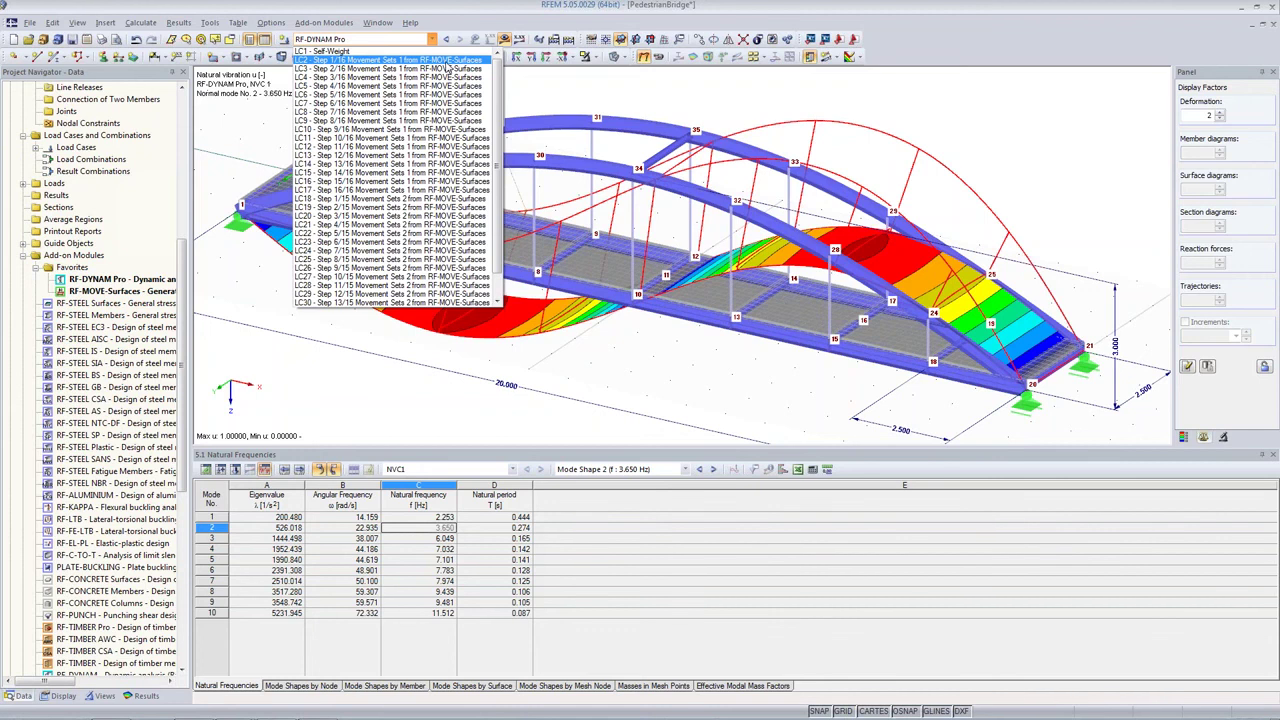
left_click(477, 67)
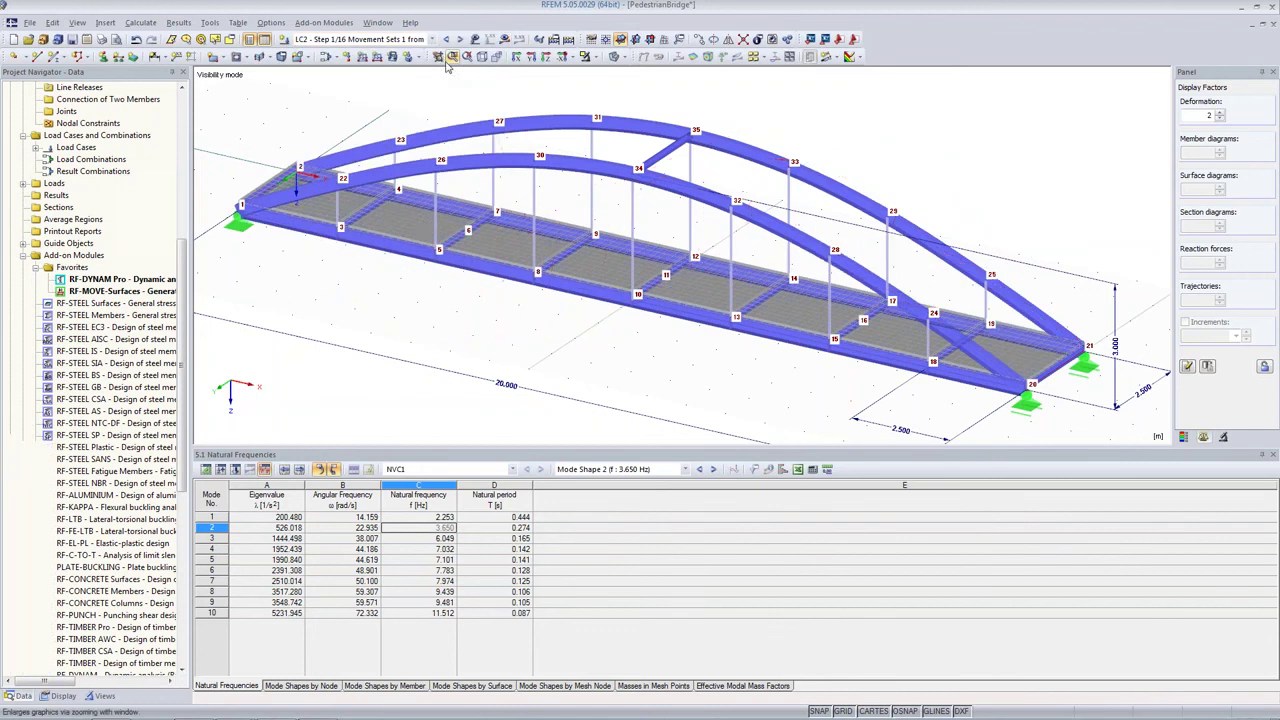
left_click(546, 57)
middle_click_drag(645, 306, 546, 386)
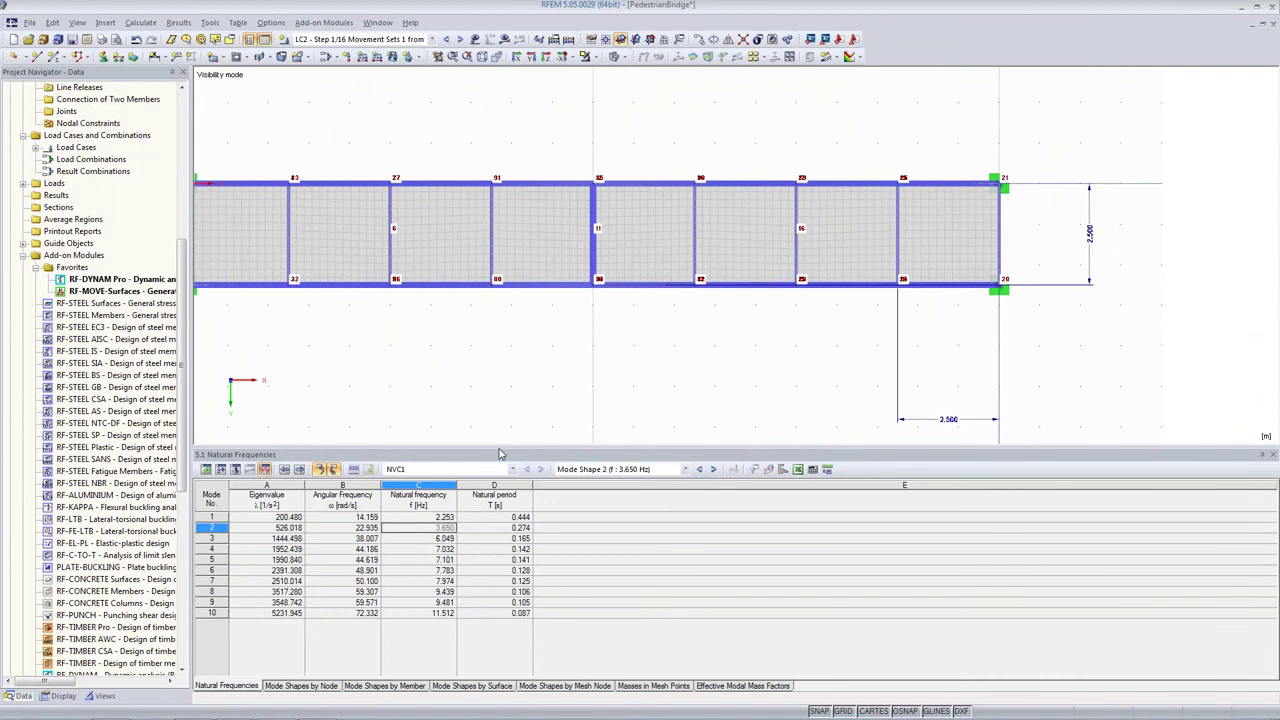
left_click_drag(505, 548, 505, 550)
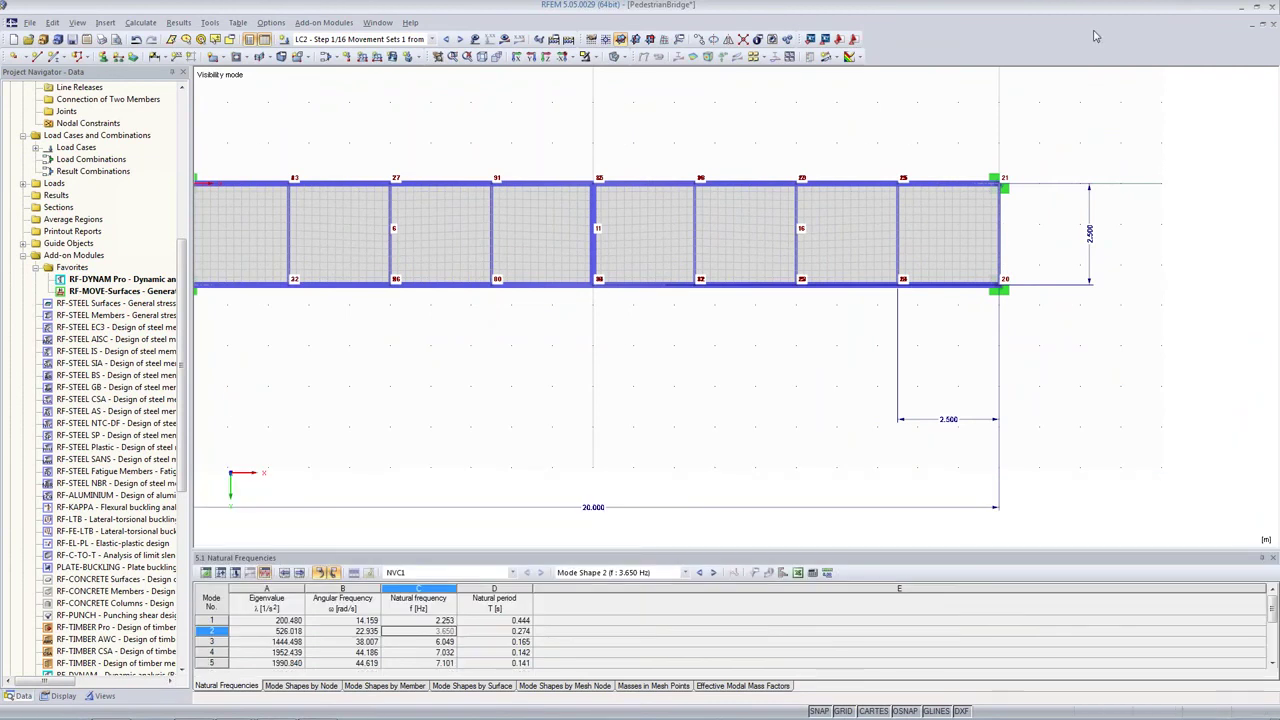
middle_click_drag(320, 360, 401, 411)
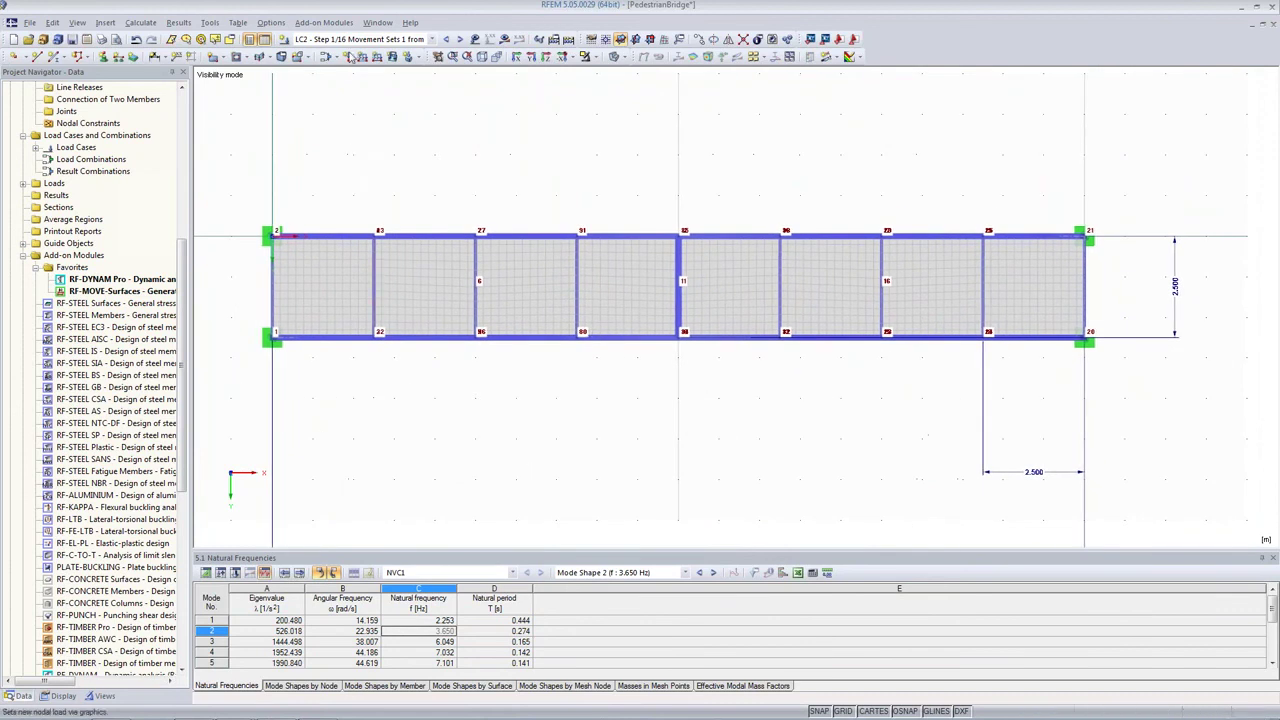
left_click(476, 40)
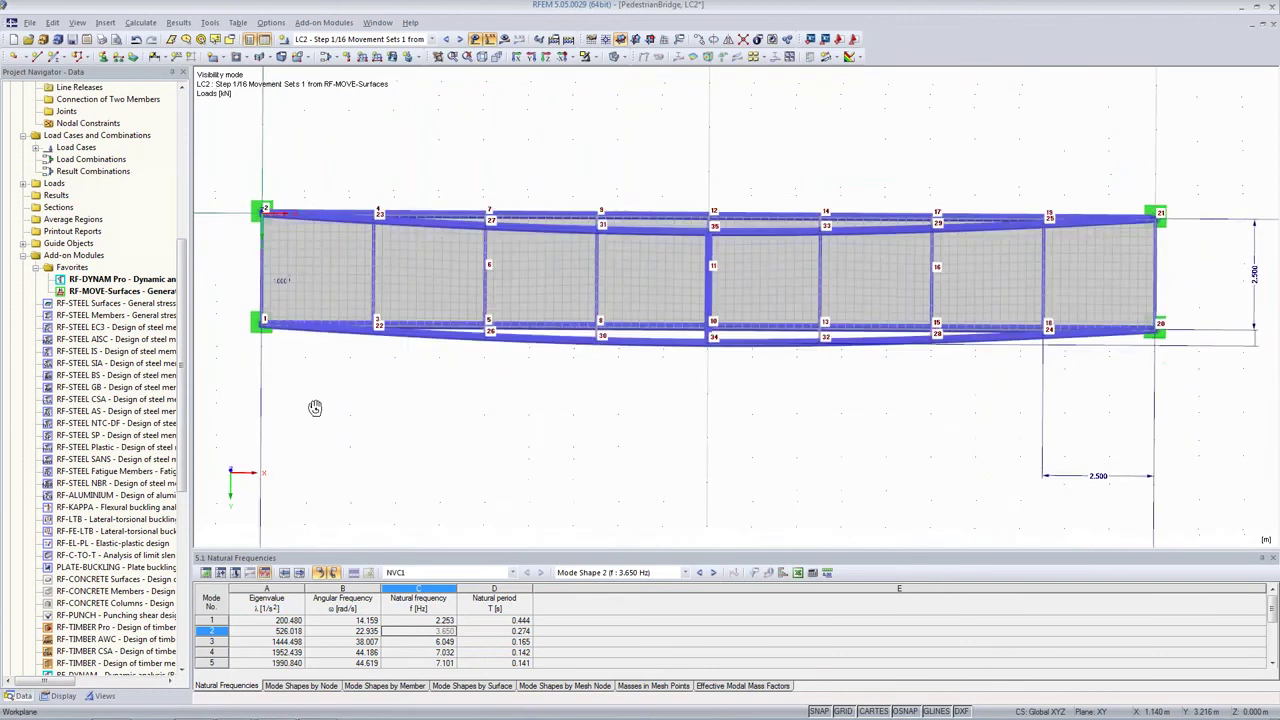
middle_click_drag(317, 476, 366, 402, "ctrl")
left_click(566, 57)
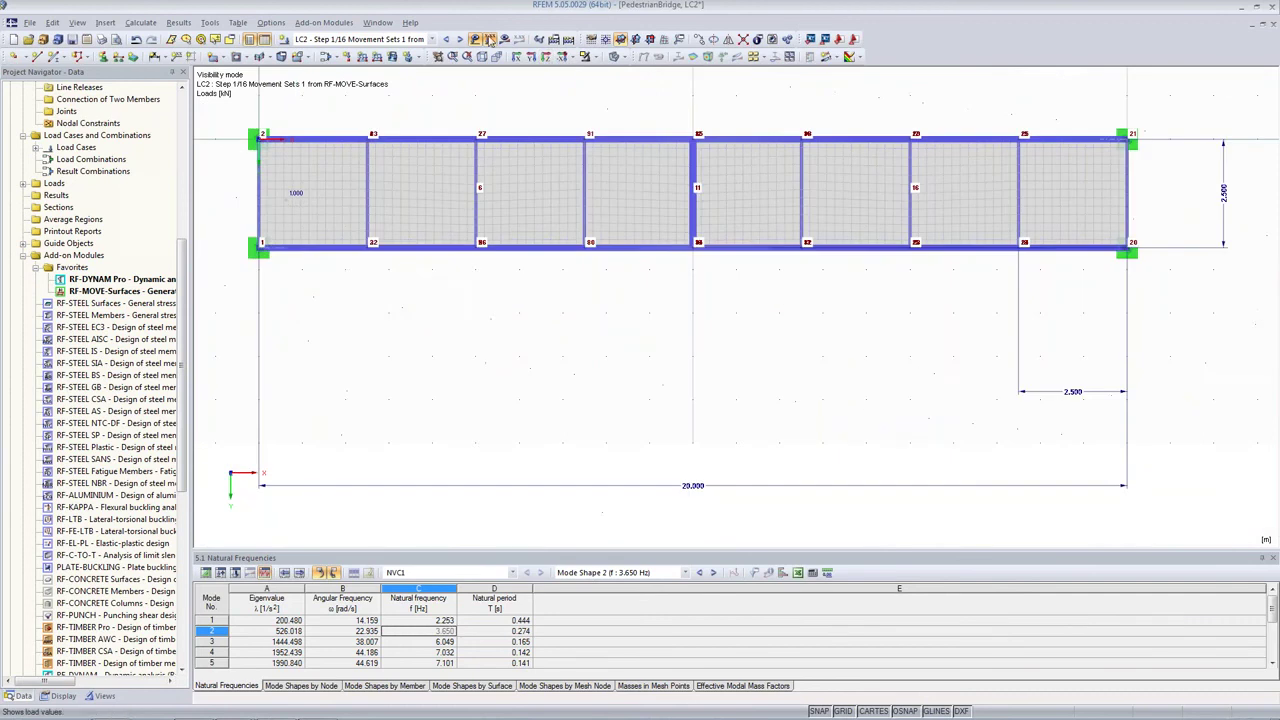
Step: Go through the generated load cases one by one up to LC32, examining how the load moves along the deck for each foot
left_click(460, 39)
left_click(460, 39)
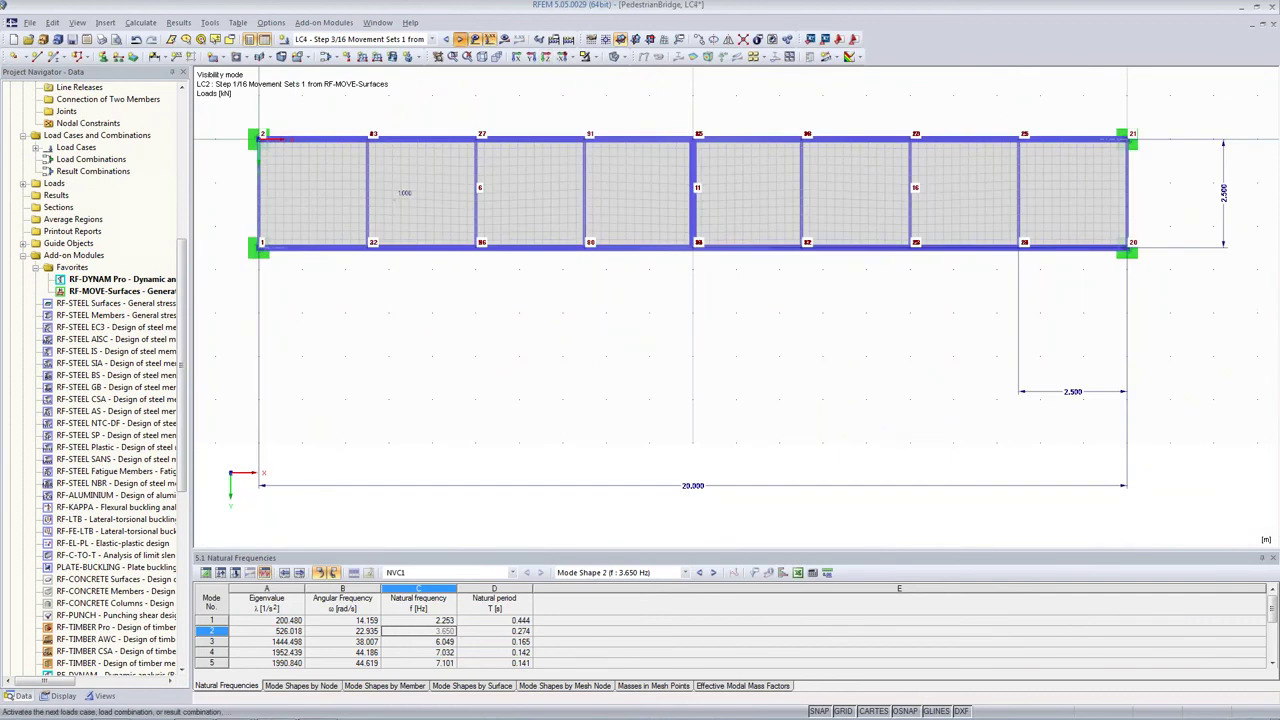
left_click(460, 39)
left_click(460, 39)
left_click(460, 39)
double_click(460, 39)
double_click(460, 39)
left_click(460, 39)
left_click(460, 39)
left_click(460, 39)
left_click(460, 39)
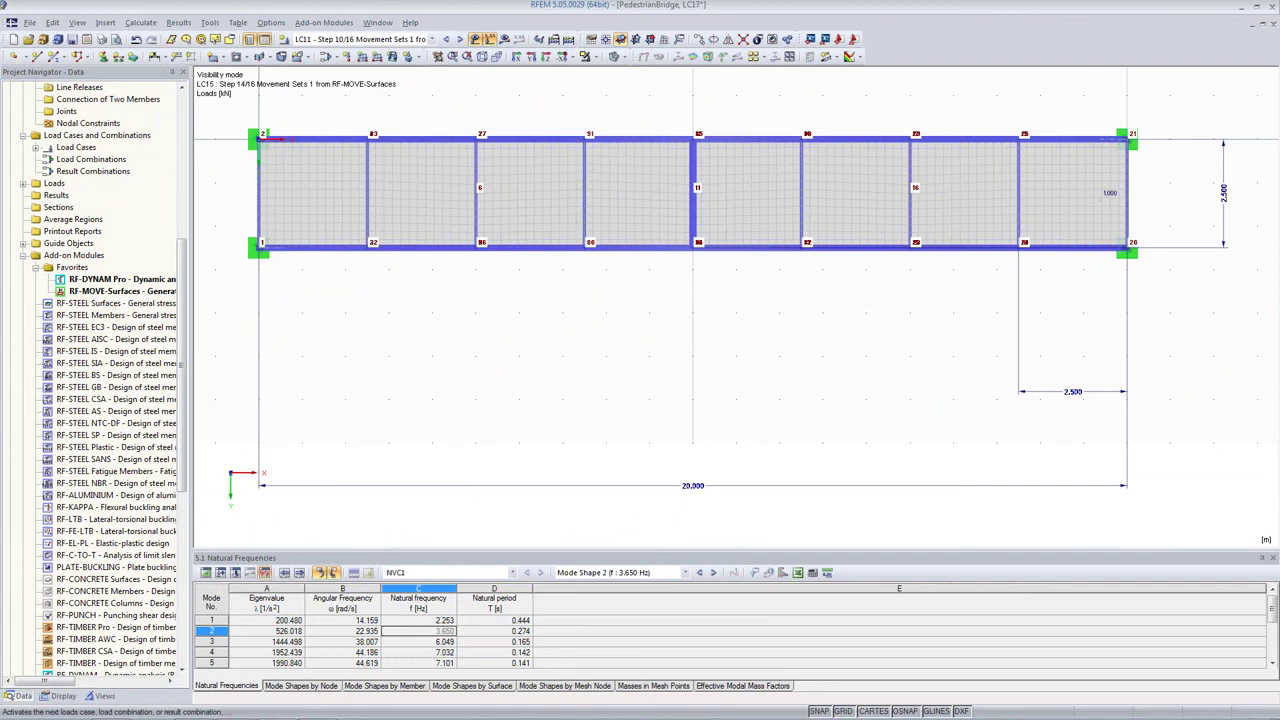
left_click(460, 39)
left_click(460, 39)
left_click(460, 39)
left_click(460, 39)
left_click(460, 39)
left_click(460, 39)
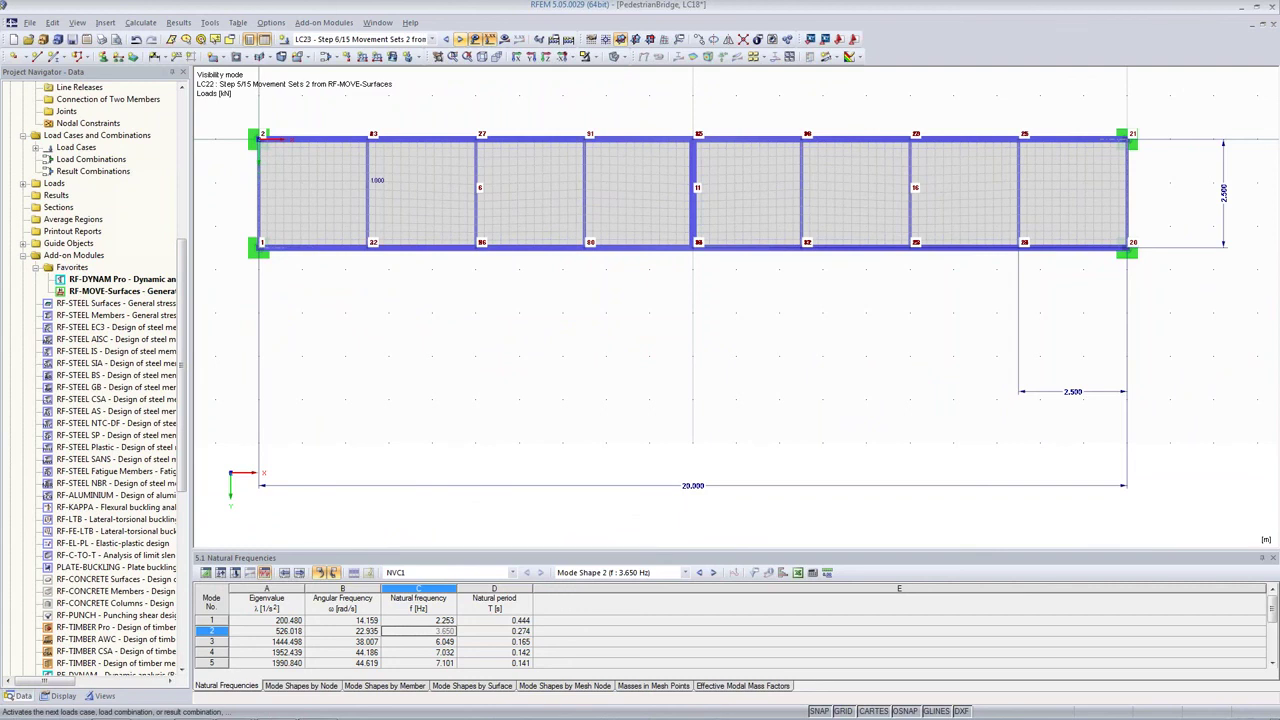
left_click(460, 39)
left_click(460, 39)
left_click(460, 39)
left_click(460, 39)
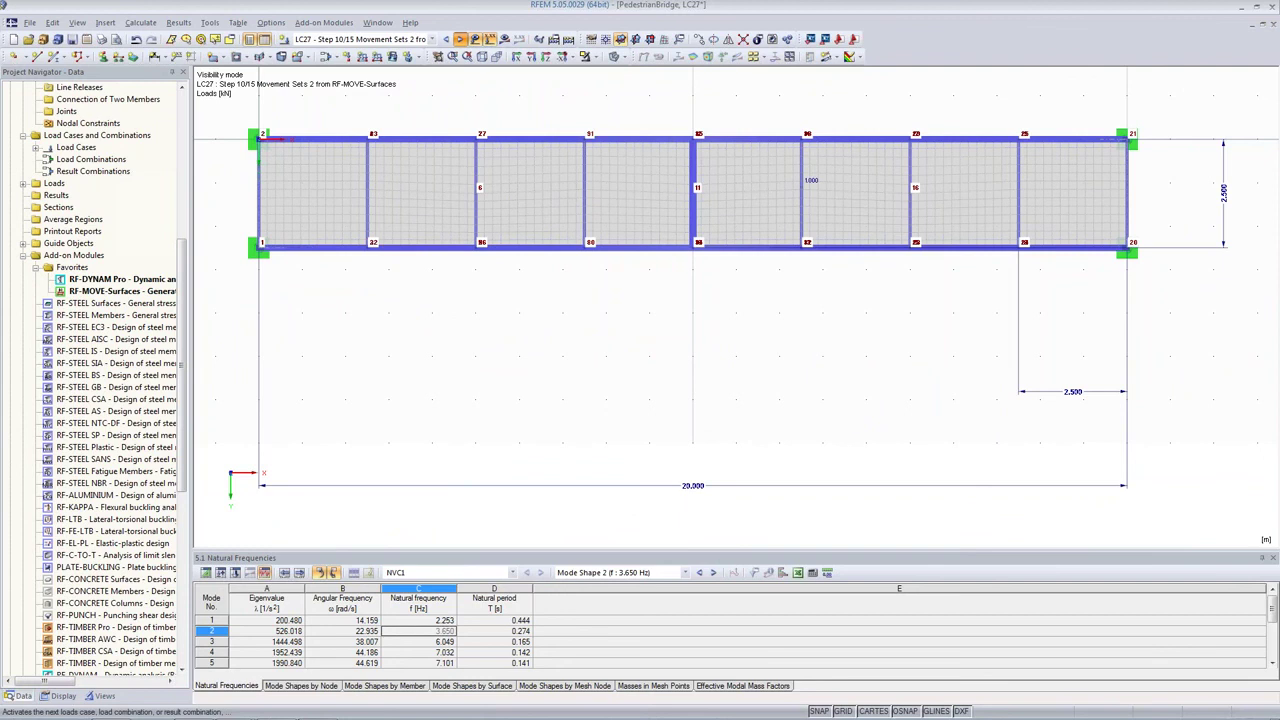
left_click(460, 39)
left_click(460, 39)
left_click(460, 39)
left_click(460, 39)
left_click(460, 39)
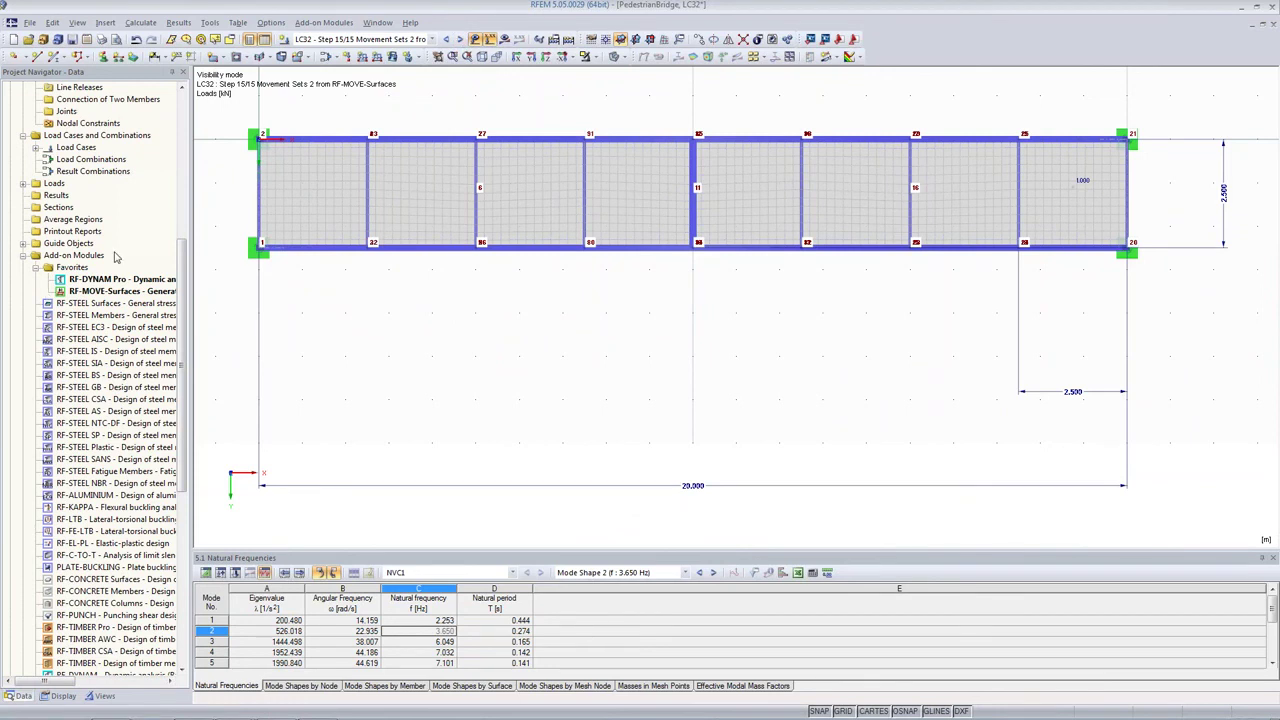
Step: Return the bridge to the isometric view and open the list of model parameters for editing
left_click(140, 24)
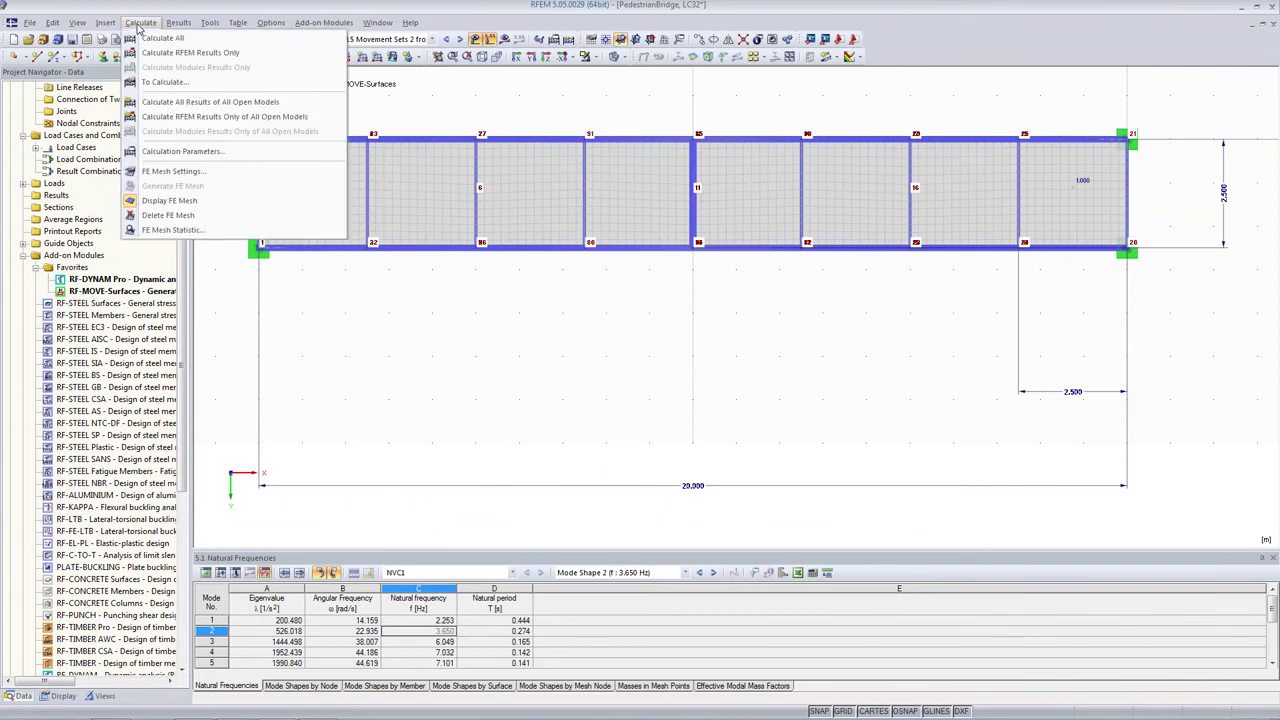
left_click(116, 26)
left_click(495, 58)
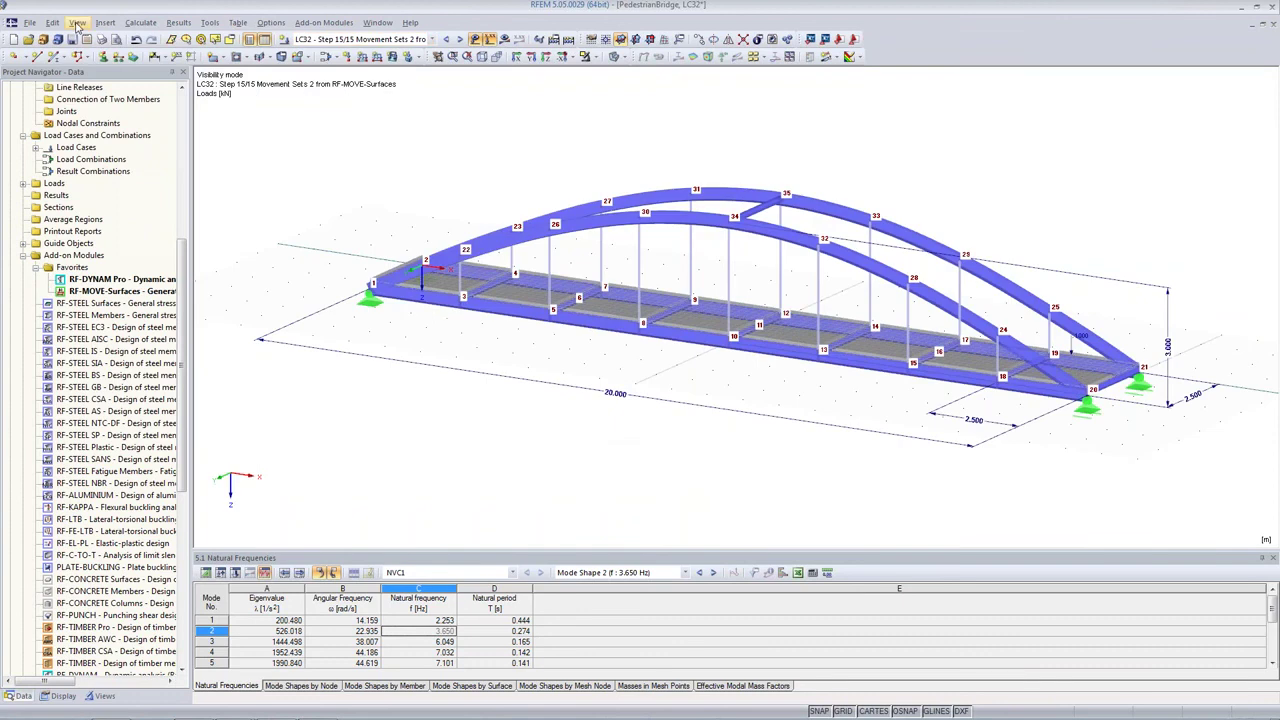
left_click(52, 22)
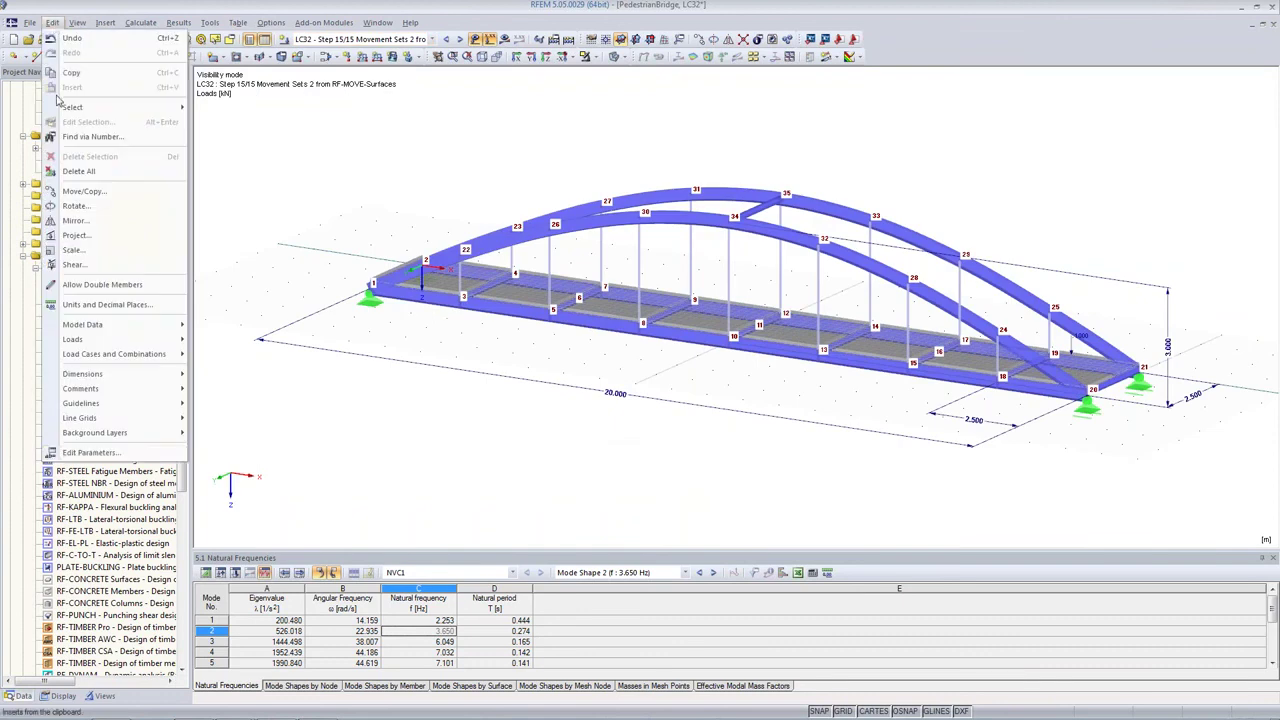
left_click(75, 454)
left_click_drag(225, 19, 508, 239)
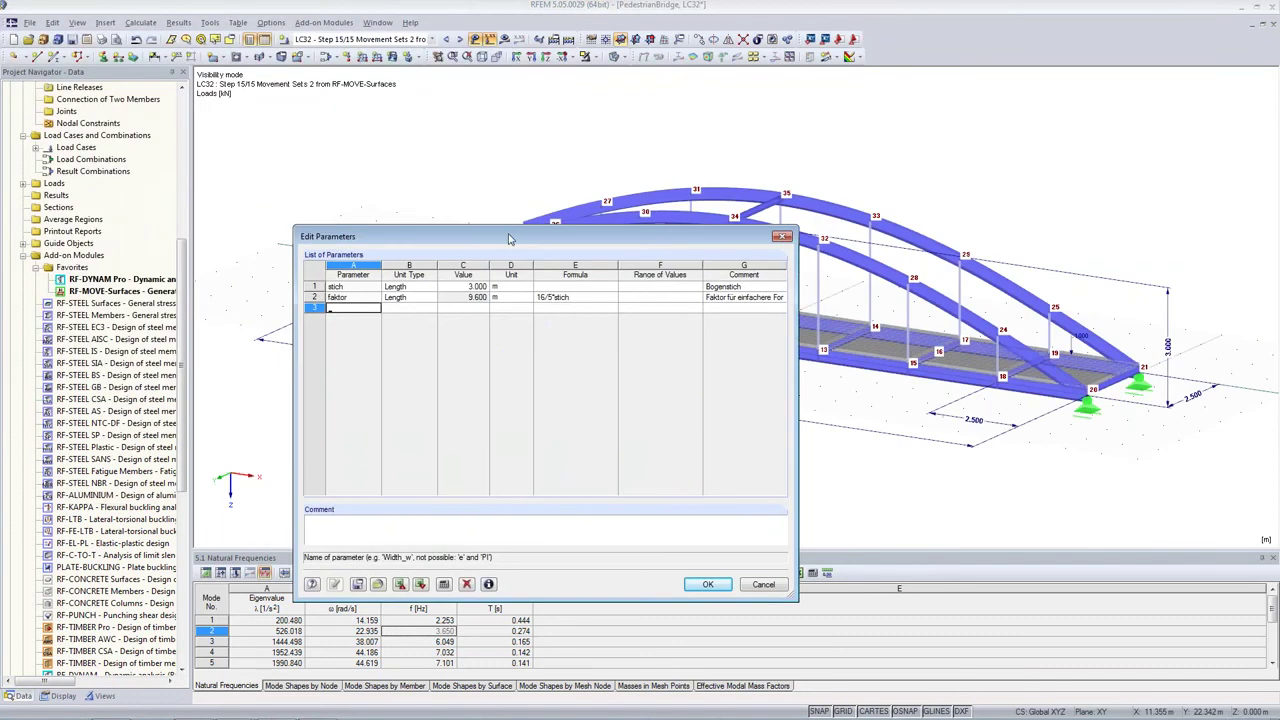
Step: Add a new parameter named G below the existing ones, with Force as its unit type
left_click(337, 310)
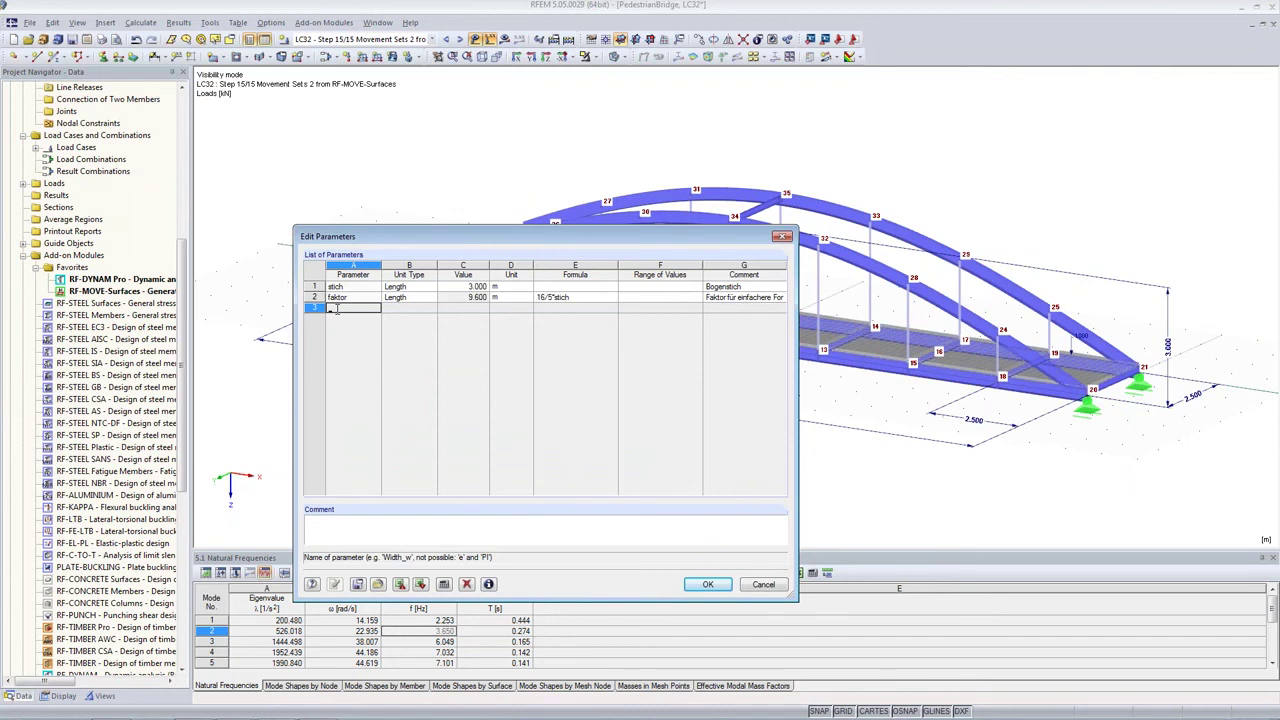
type("G")
key("Tab")
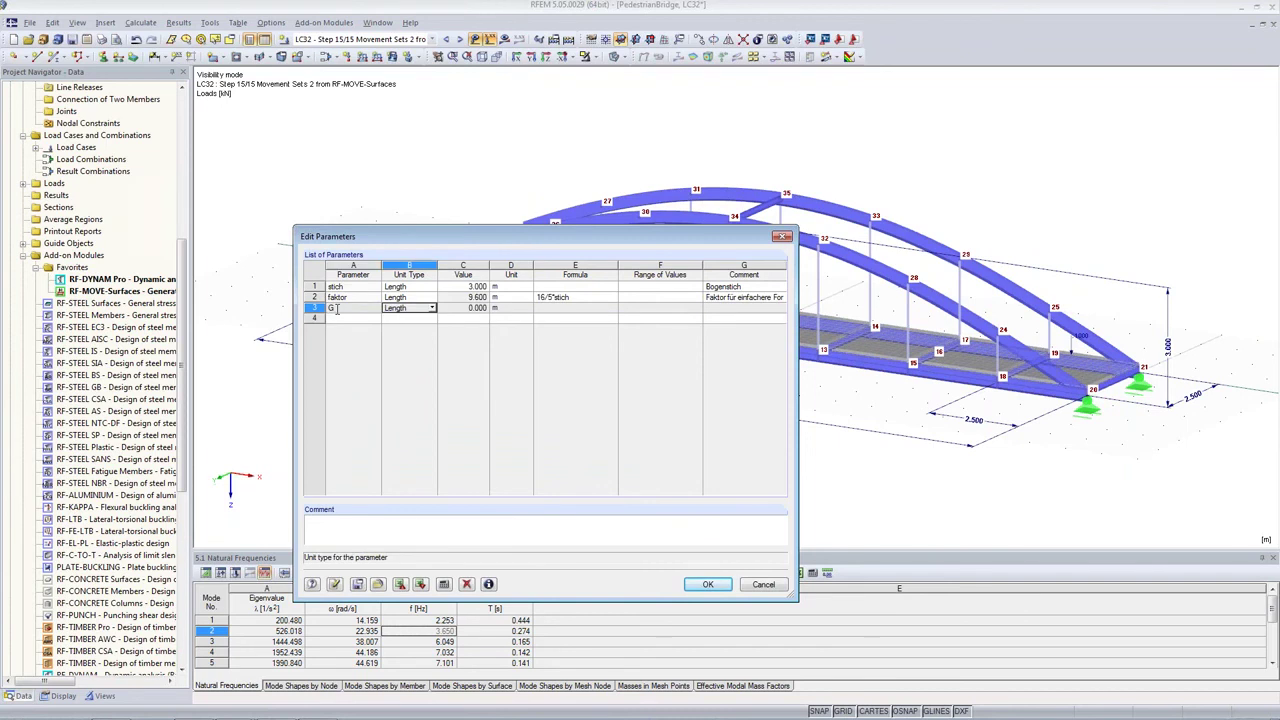
left_click(432, 308)
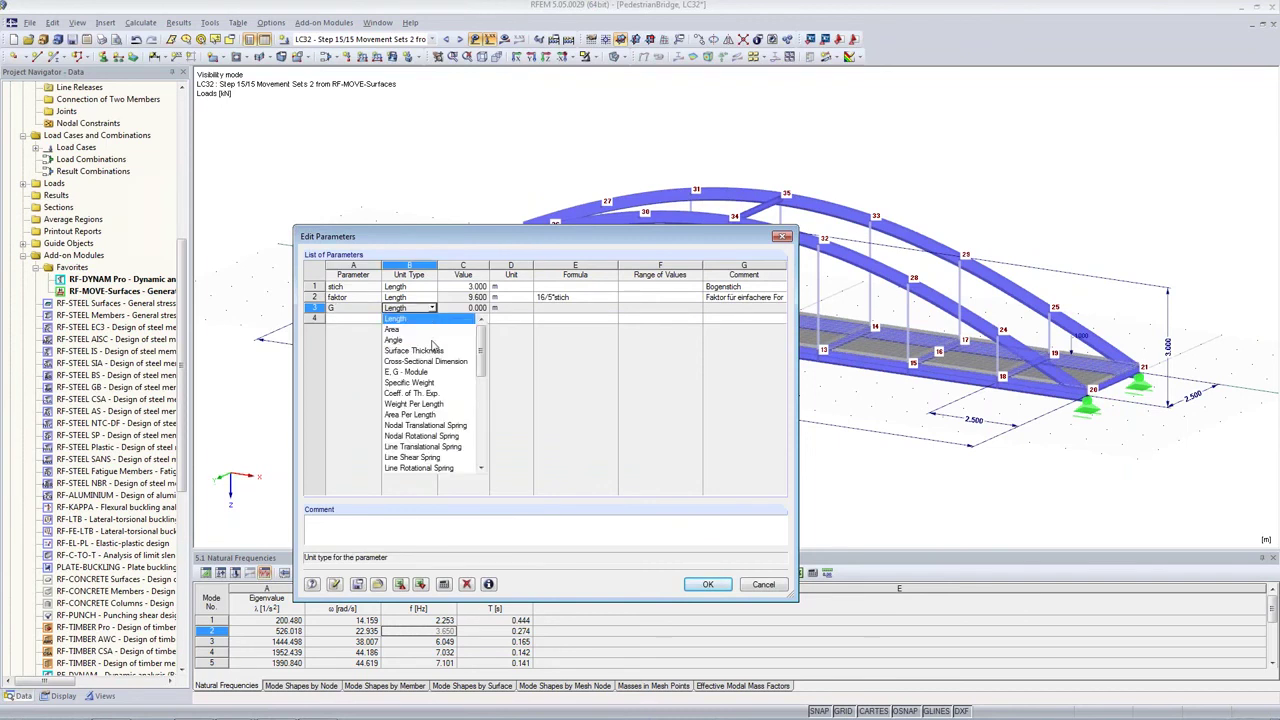
scroll(434, 395, "down", 2)
left_click(430, 427)
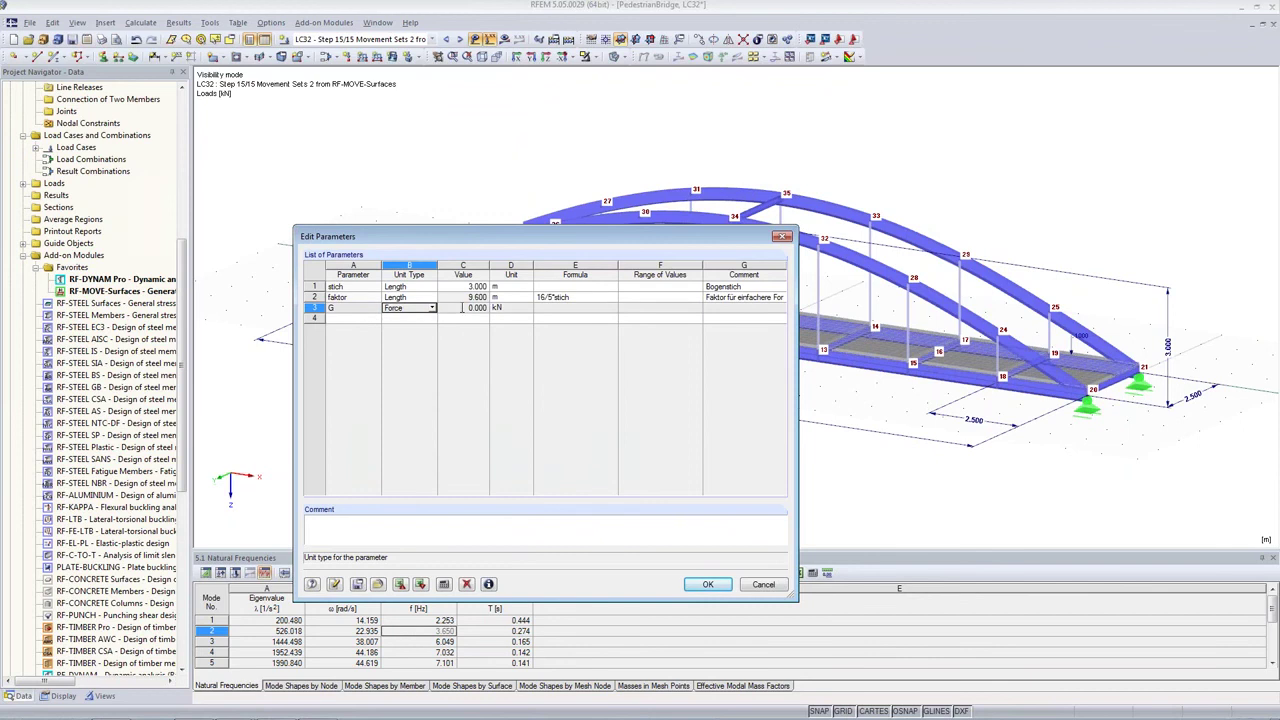
Step: Set parameter G to 0.8 kN and add the comment "Self-Weight of Person"
left_click(462, 308)
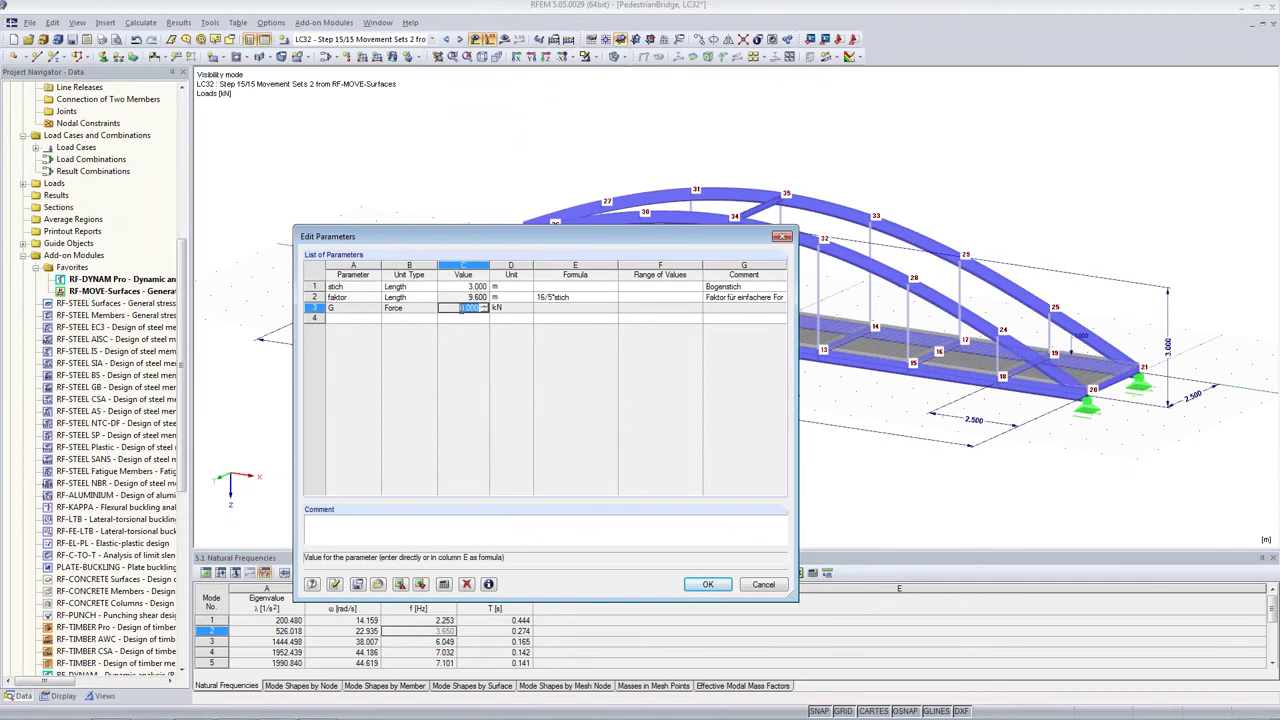
type("0.6")
key("Tab")
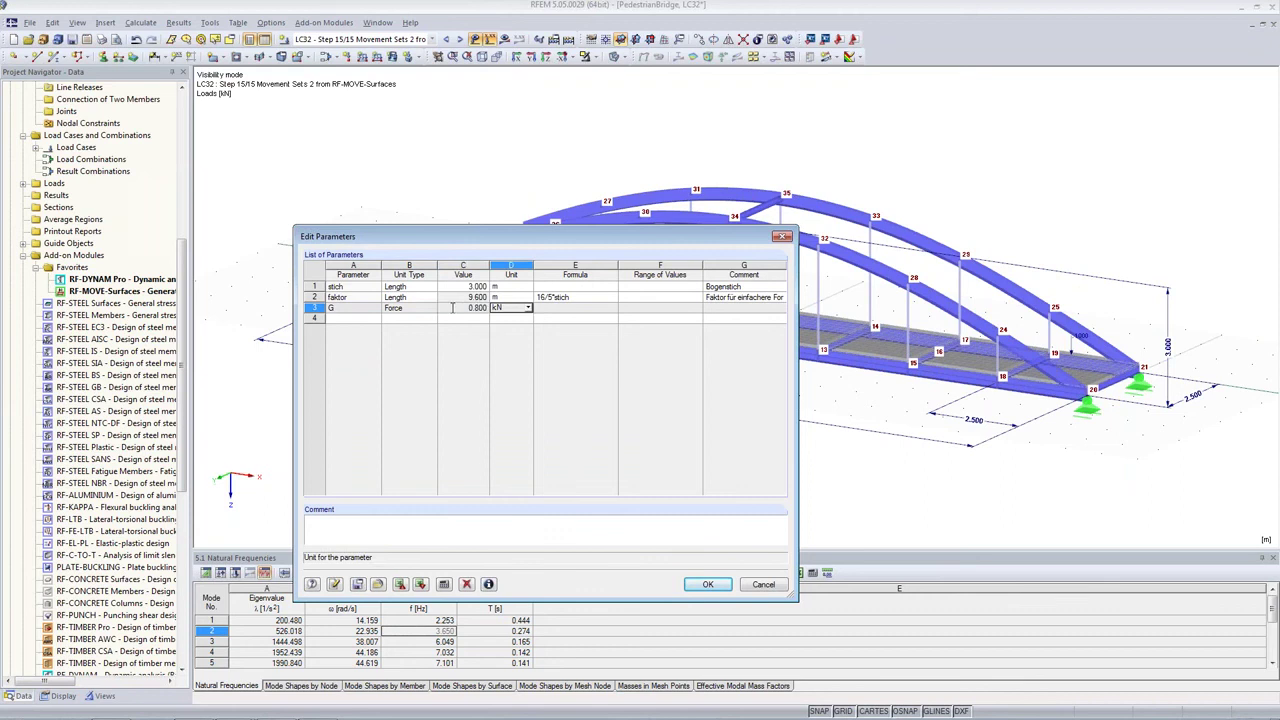
left_click(716, 308)
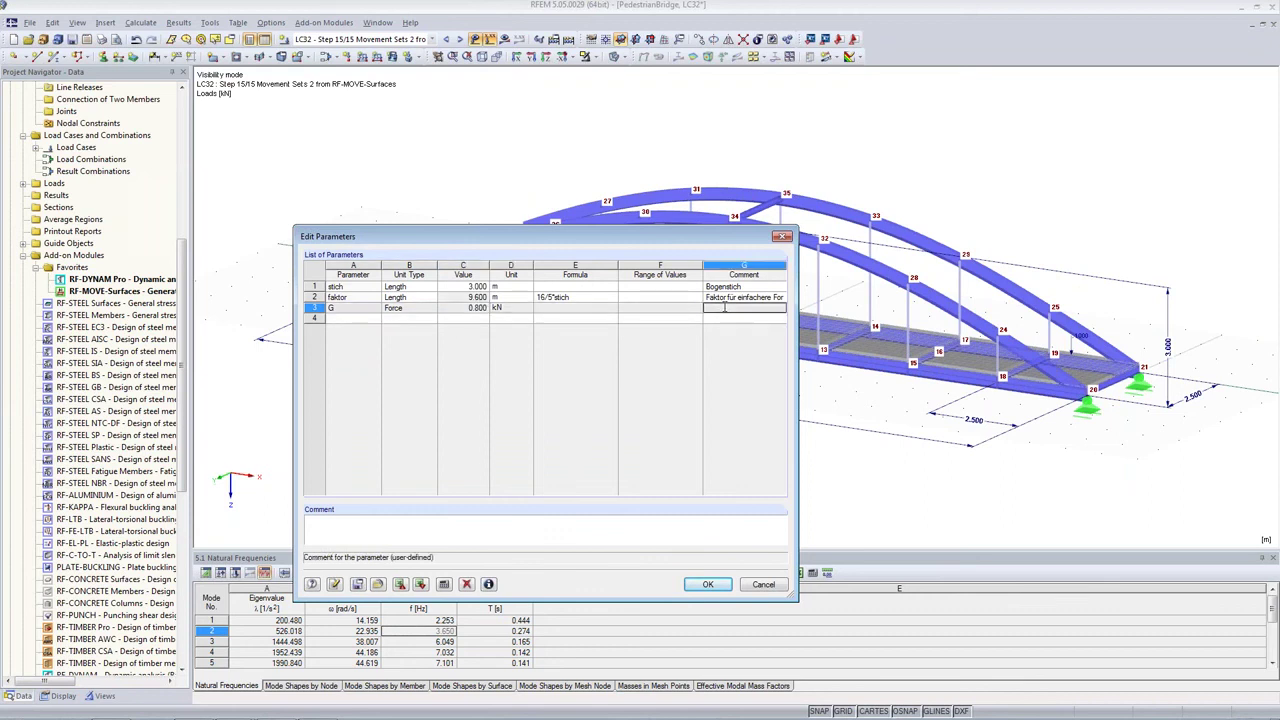
type("Self-Weight of Person")
Step: Add a new parameter named N below G, with Dimensionless as its unit type
left_click(355, 318)
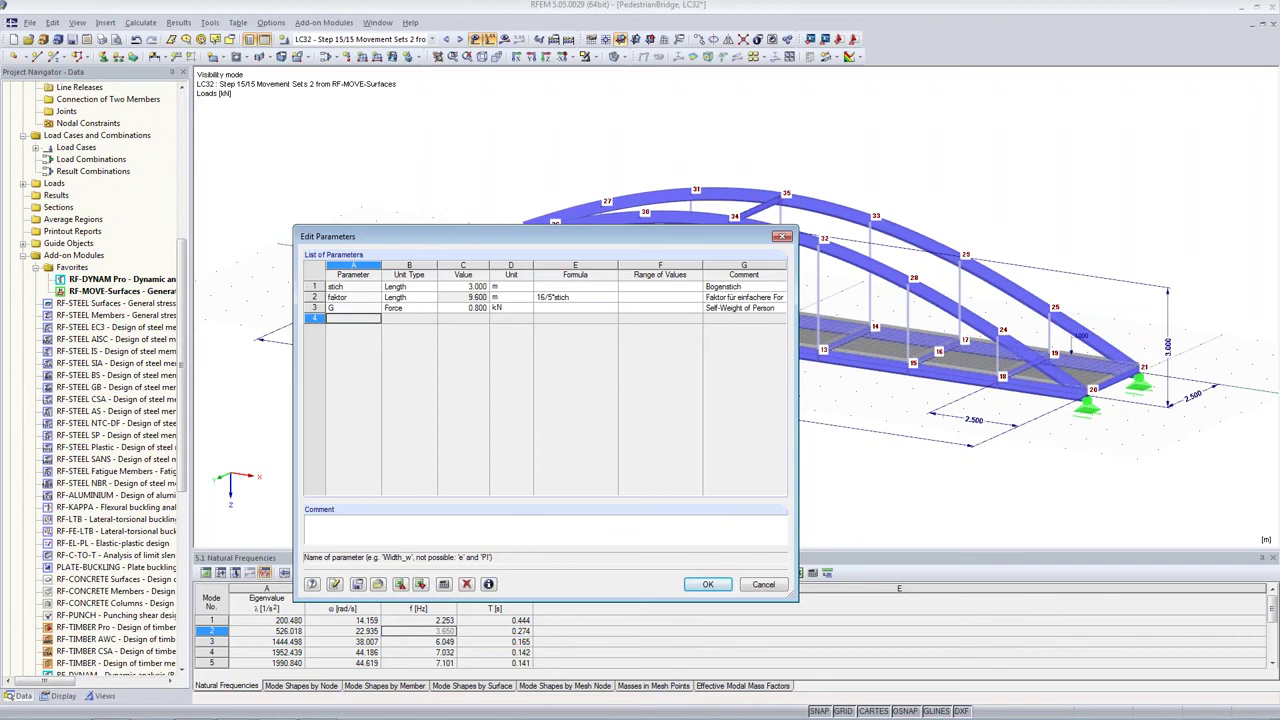
type("N")
key("Tab")
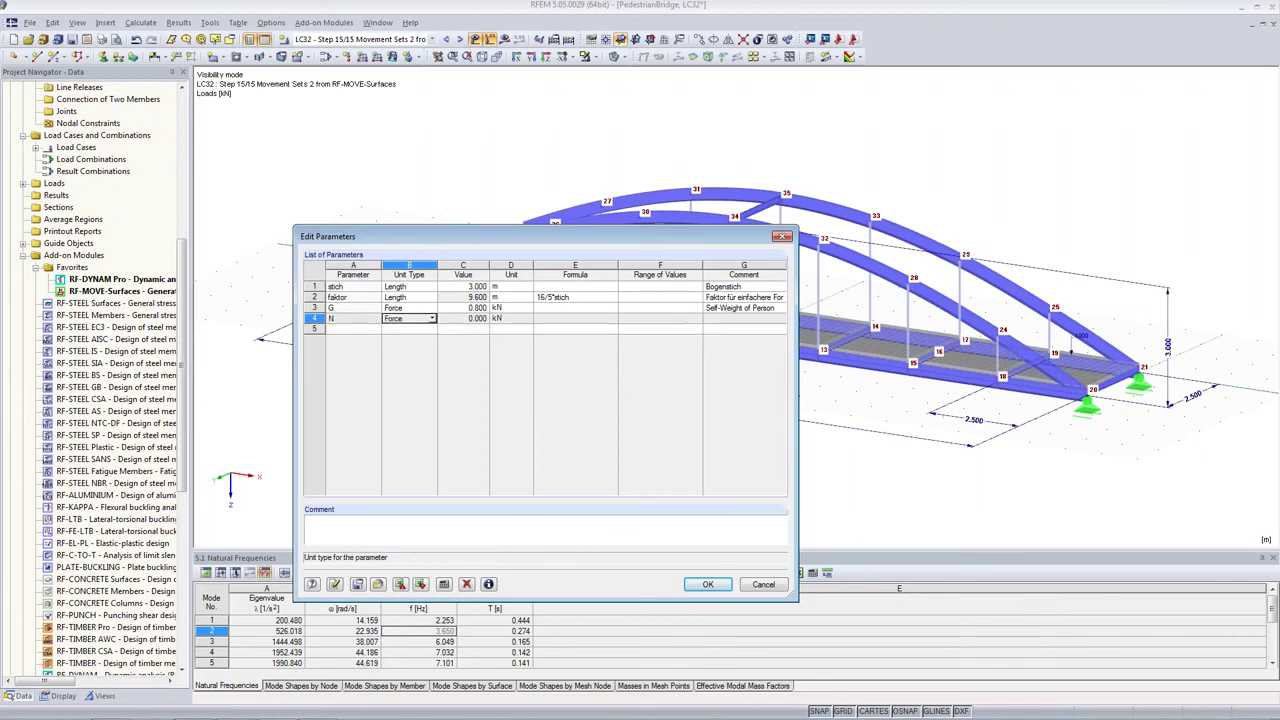
left_click(434, 320)
scroll(426, 433, "down", 5)
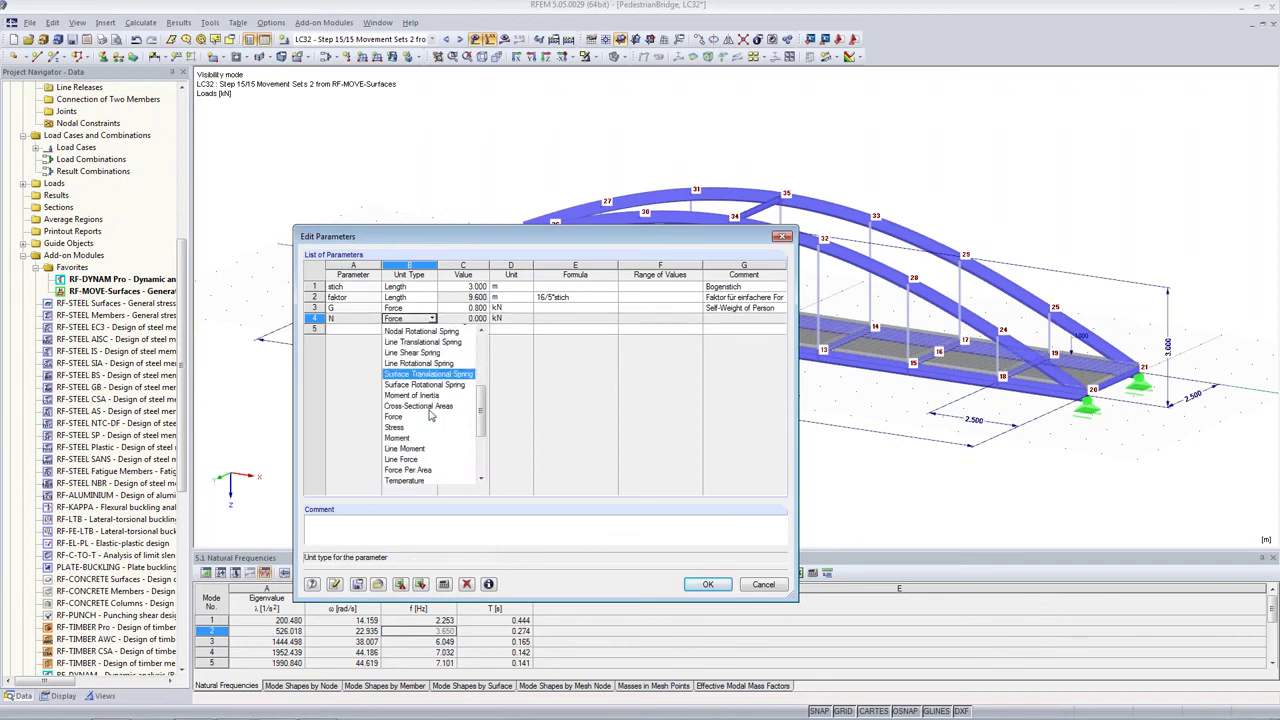
left_click(426, 478)
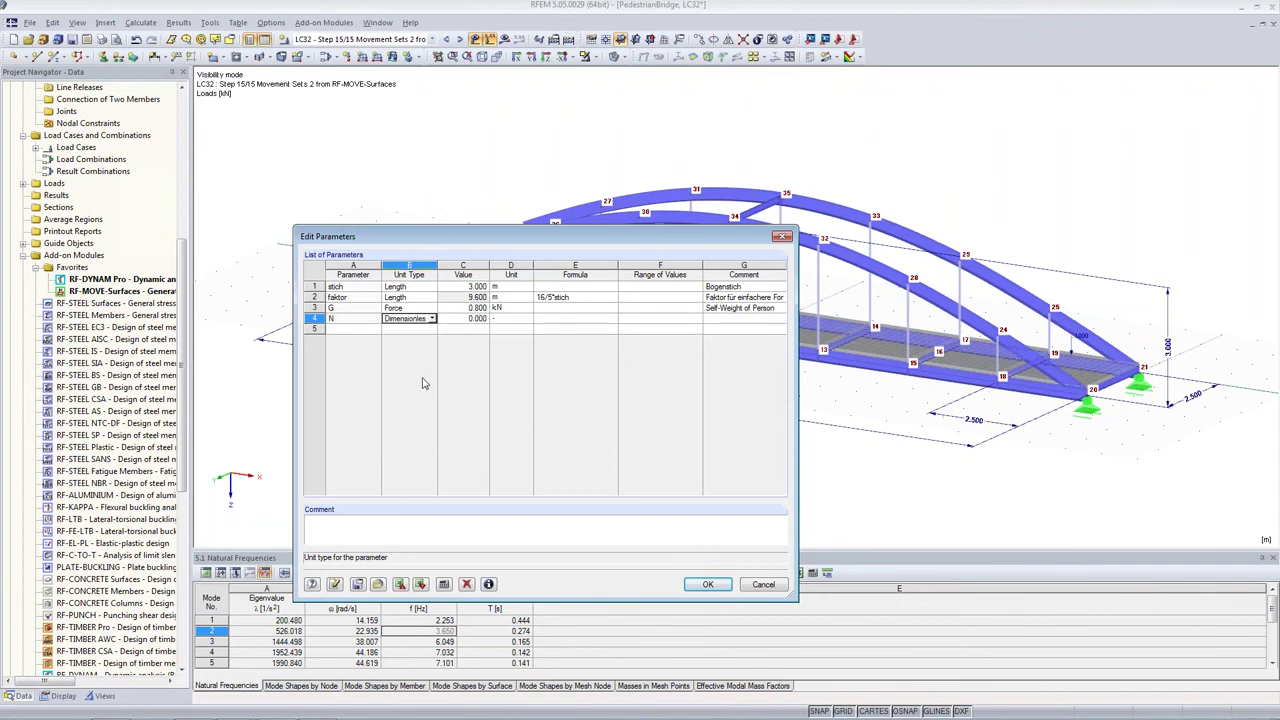
left_click(431, 319)
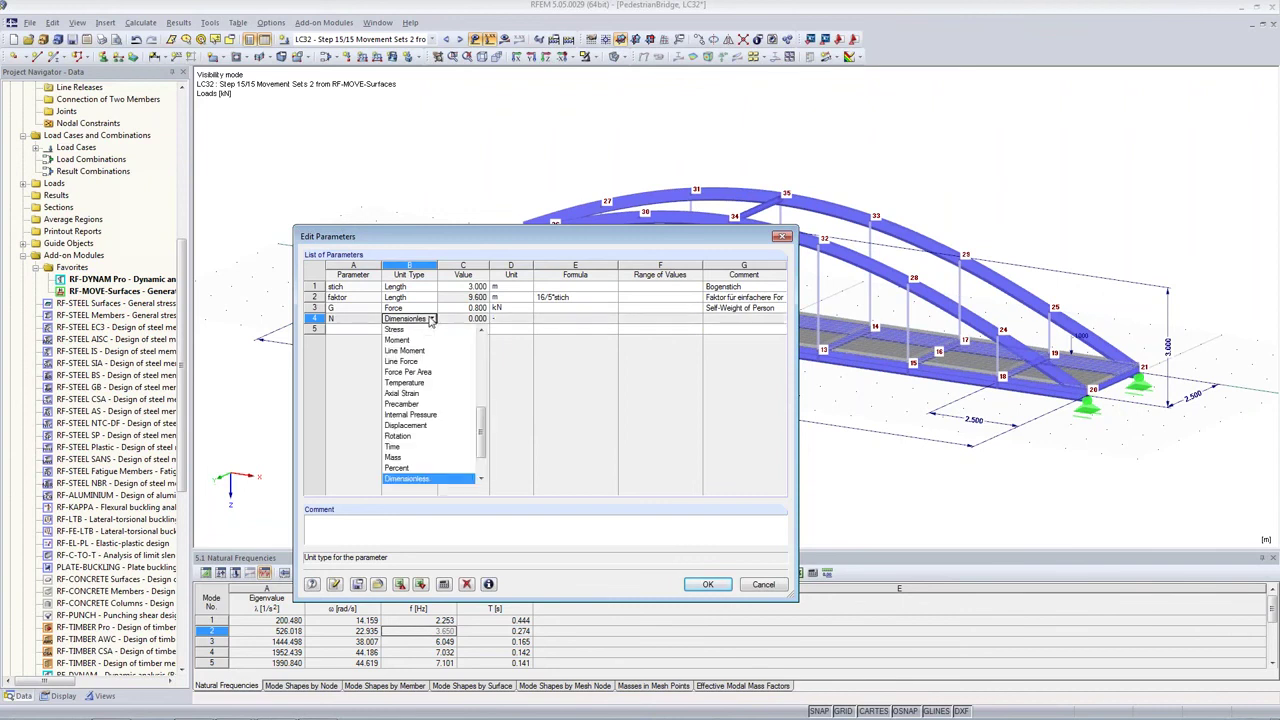
left_click(431, 319)
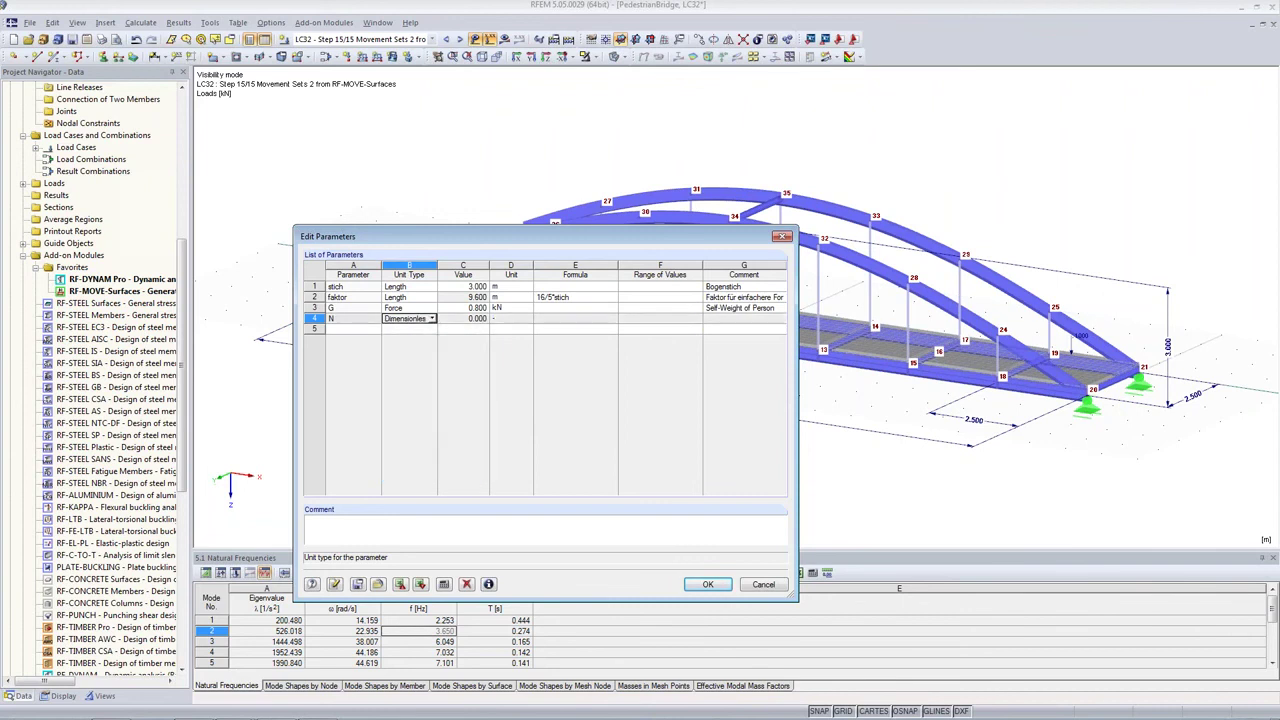
Step: Set parameter N to 4 and add the comment "Number of Persons"
left_click(457, 320)
double_click(457, 320)
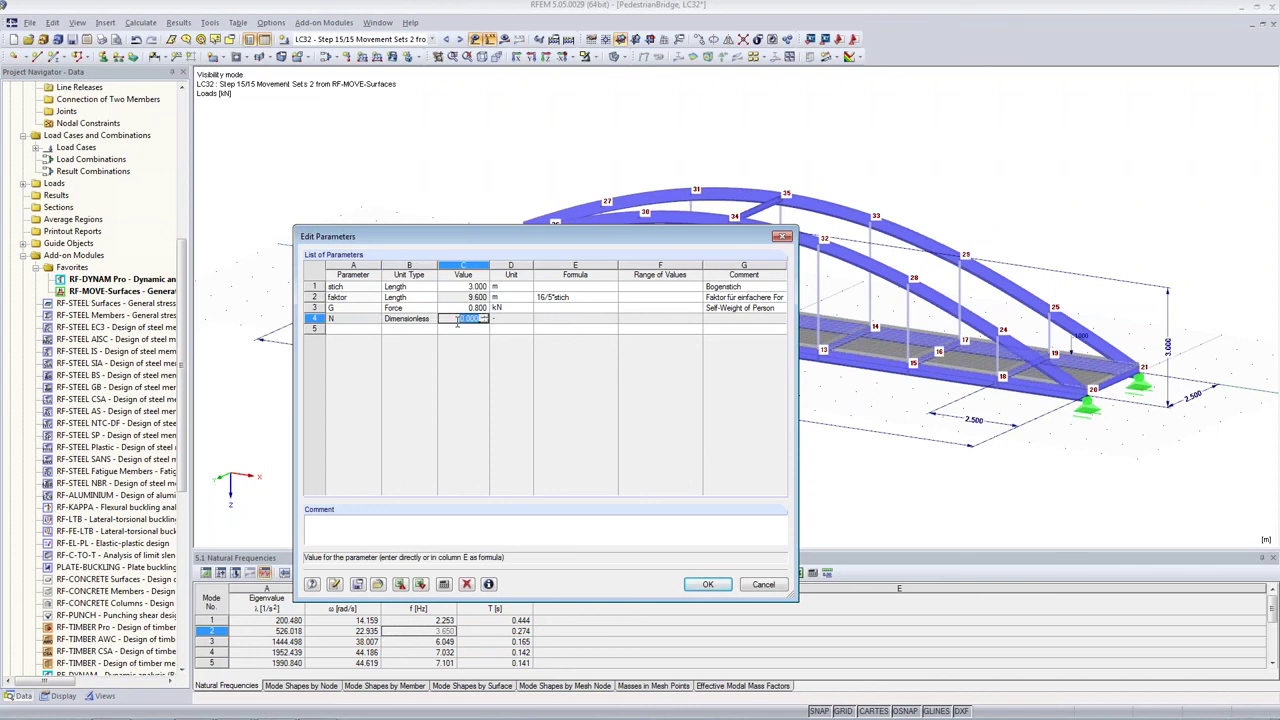
type("4")
key("Tab")
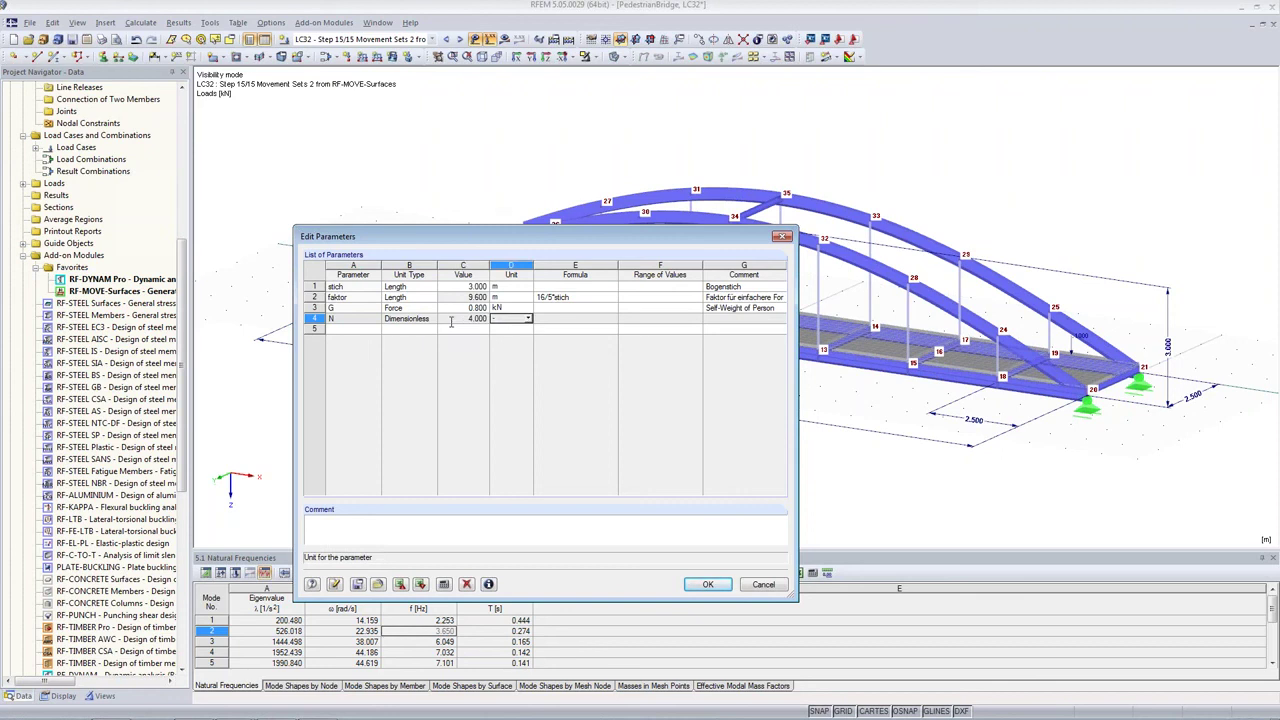
left_click(725, 316)
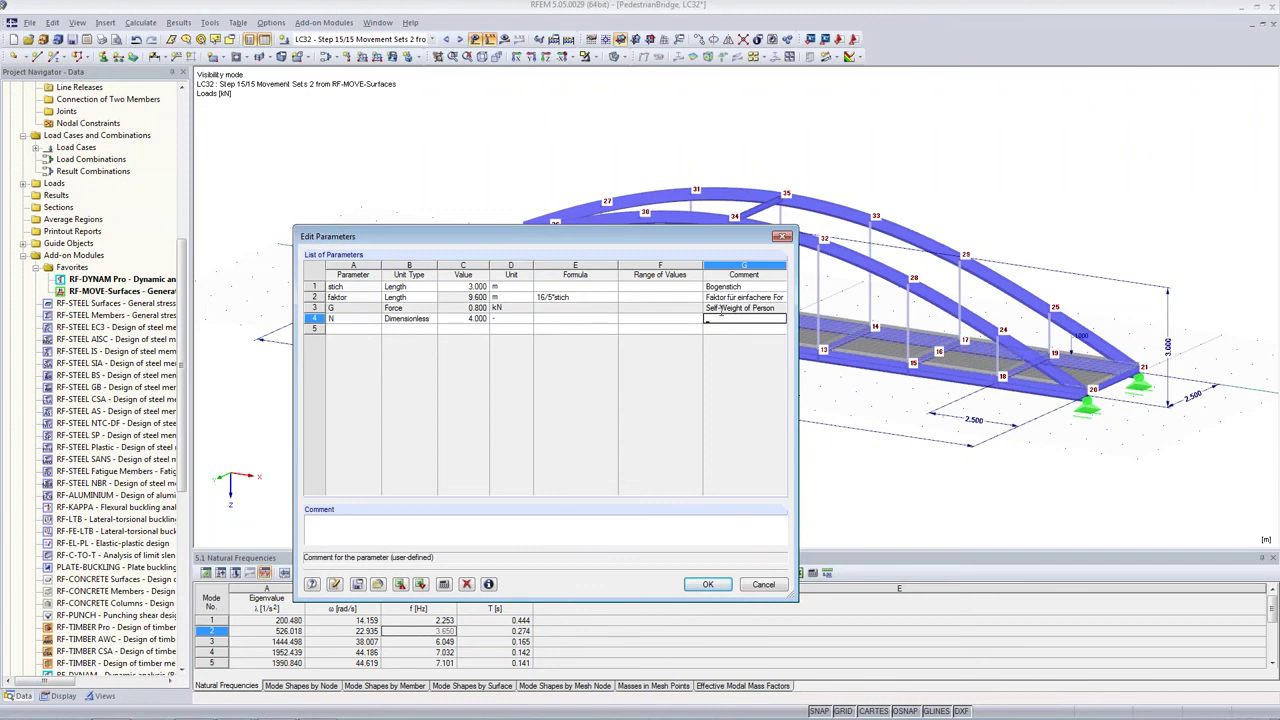
type("Number of Persons")
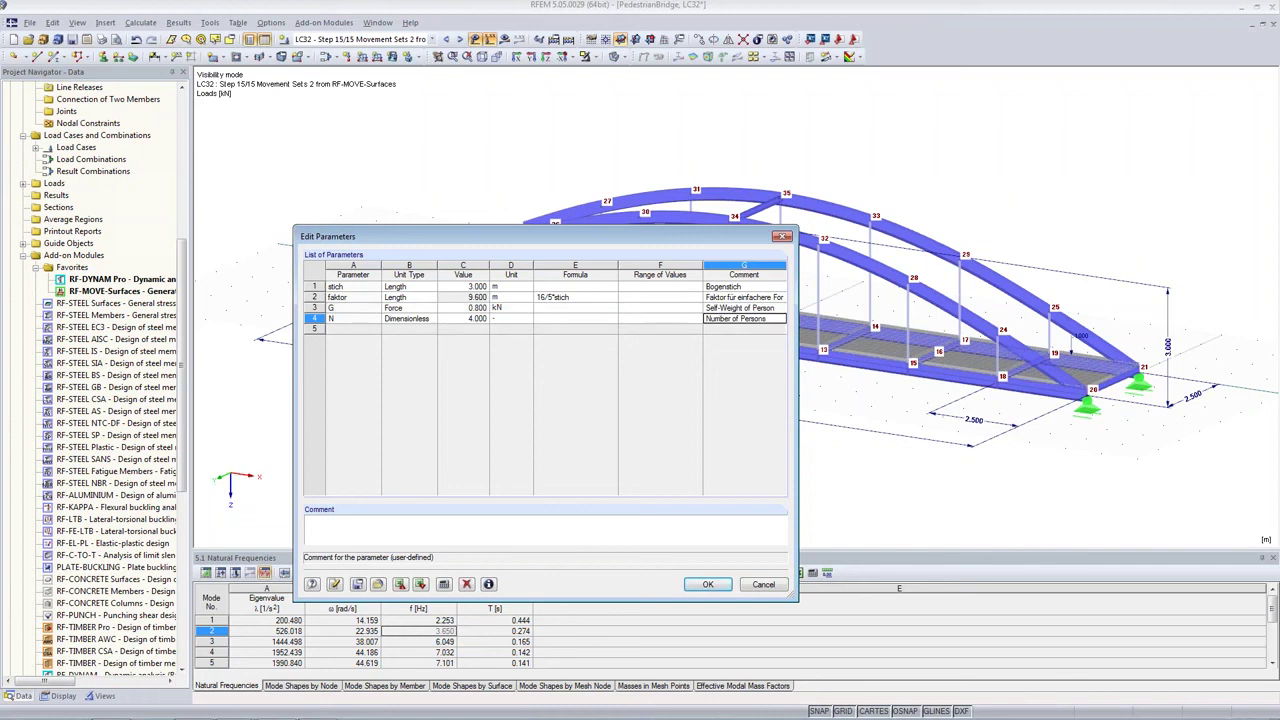
left_click(348, 328)
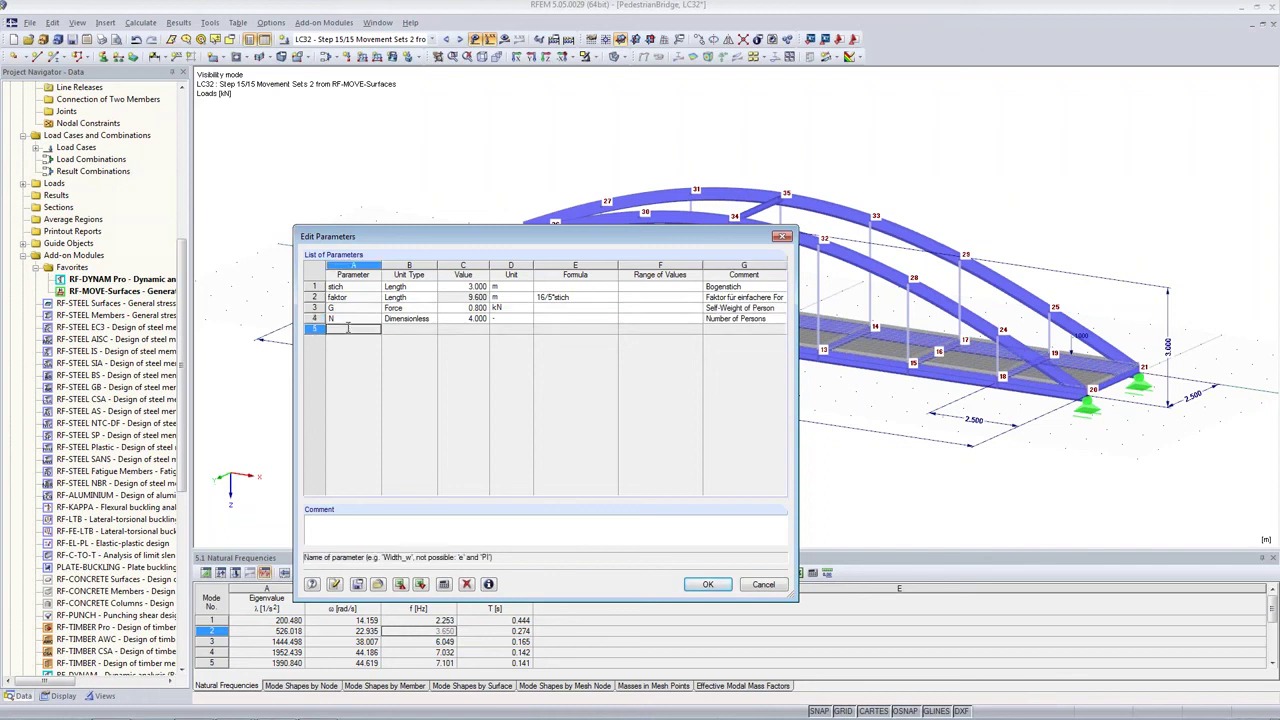
Step: Add a new parameter named fs below N, with Dimensionless as its unit type
type("fs")
key("Tab")
left_click(432, 330)
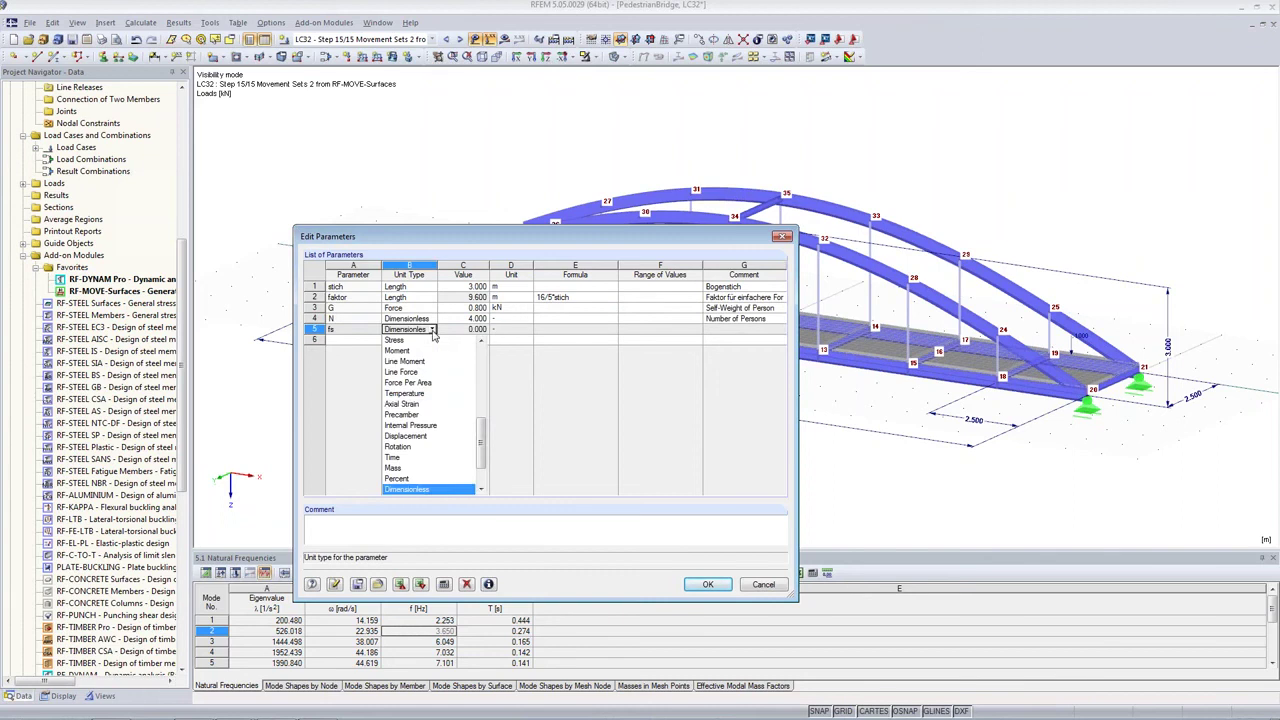
scroll(432, 340, "down", 2)
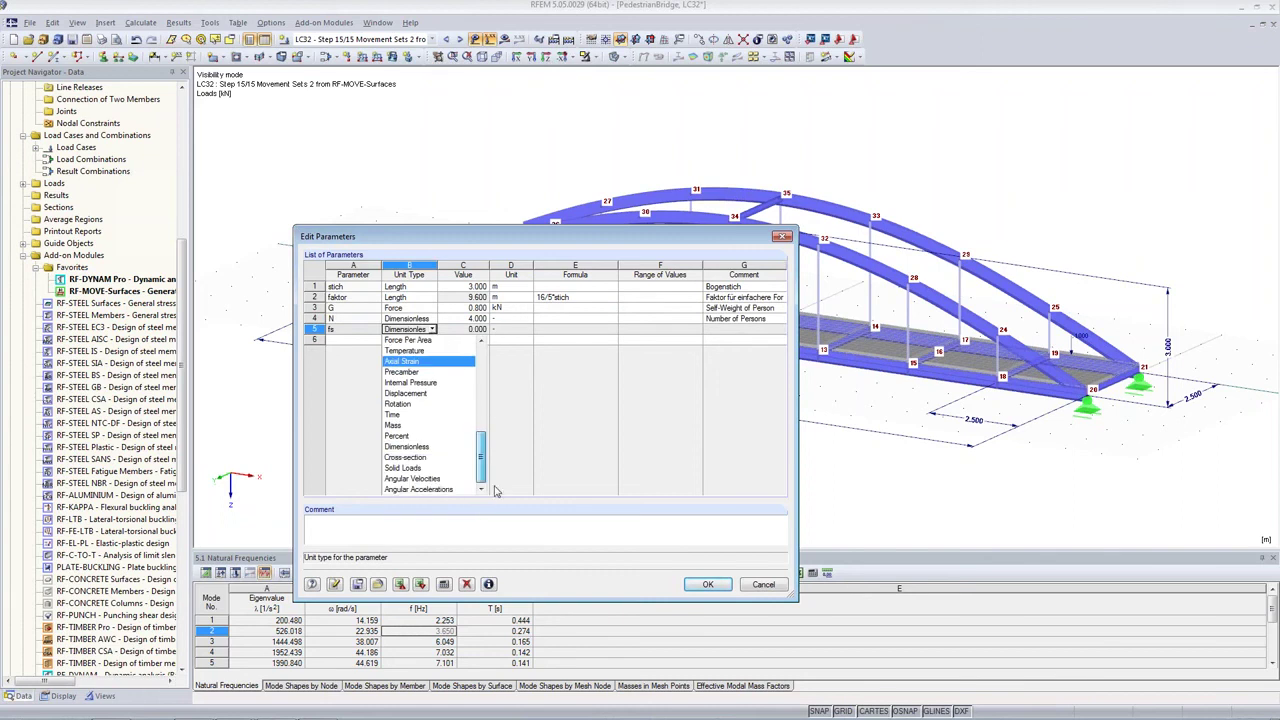
left_click(426, 447)
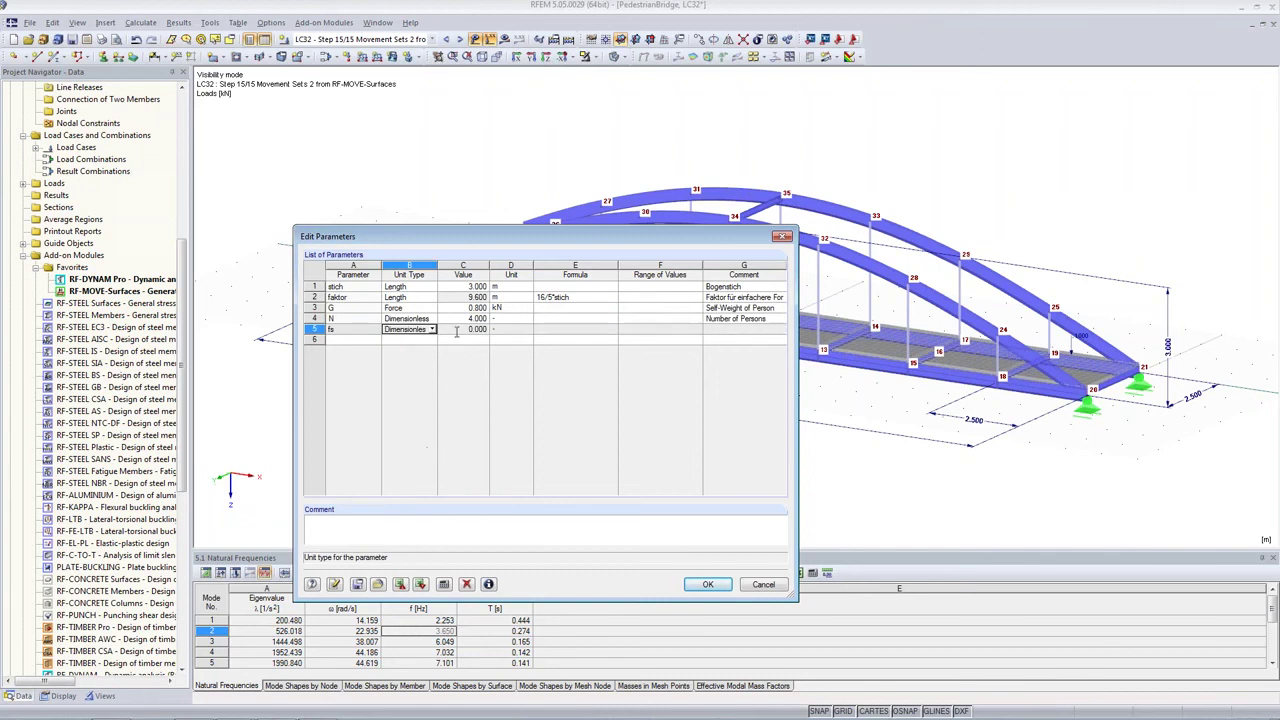
Step: Set parameter fs to 2 with the comment "Step Frequency [Hz]" and accept the parameter list
left_click(456, 330)
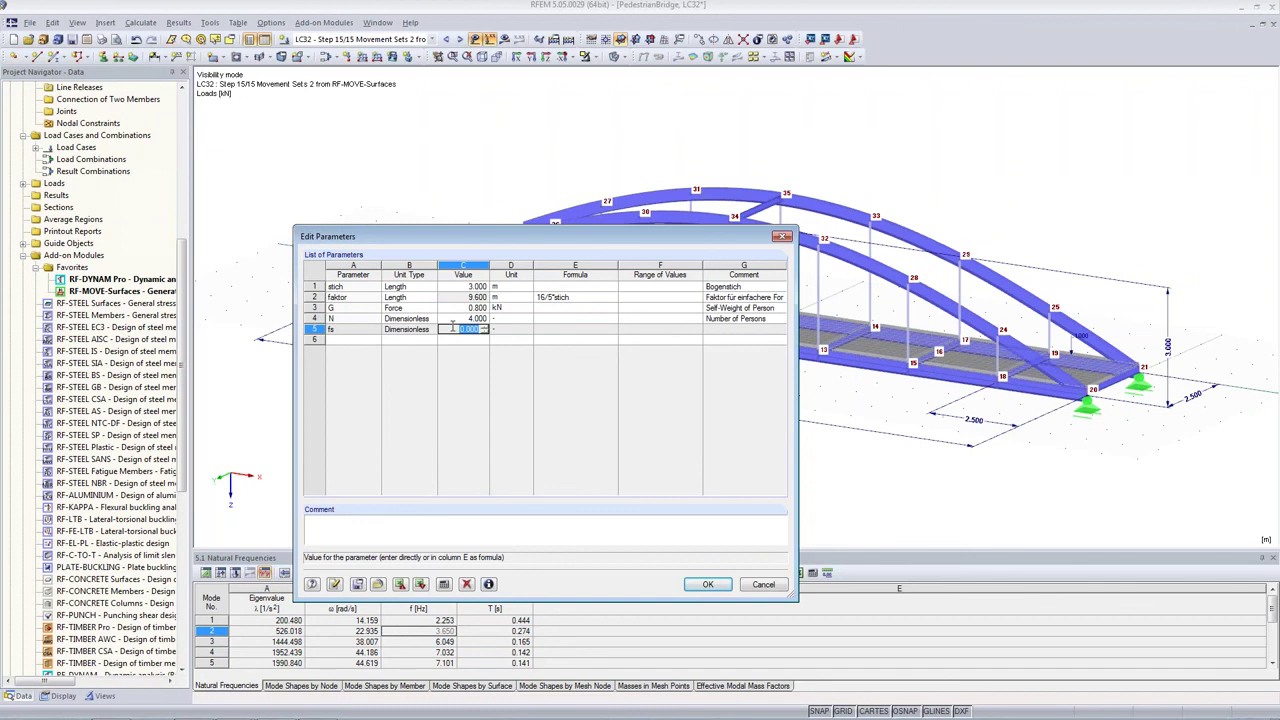
type("2")
key("Tab")
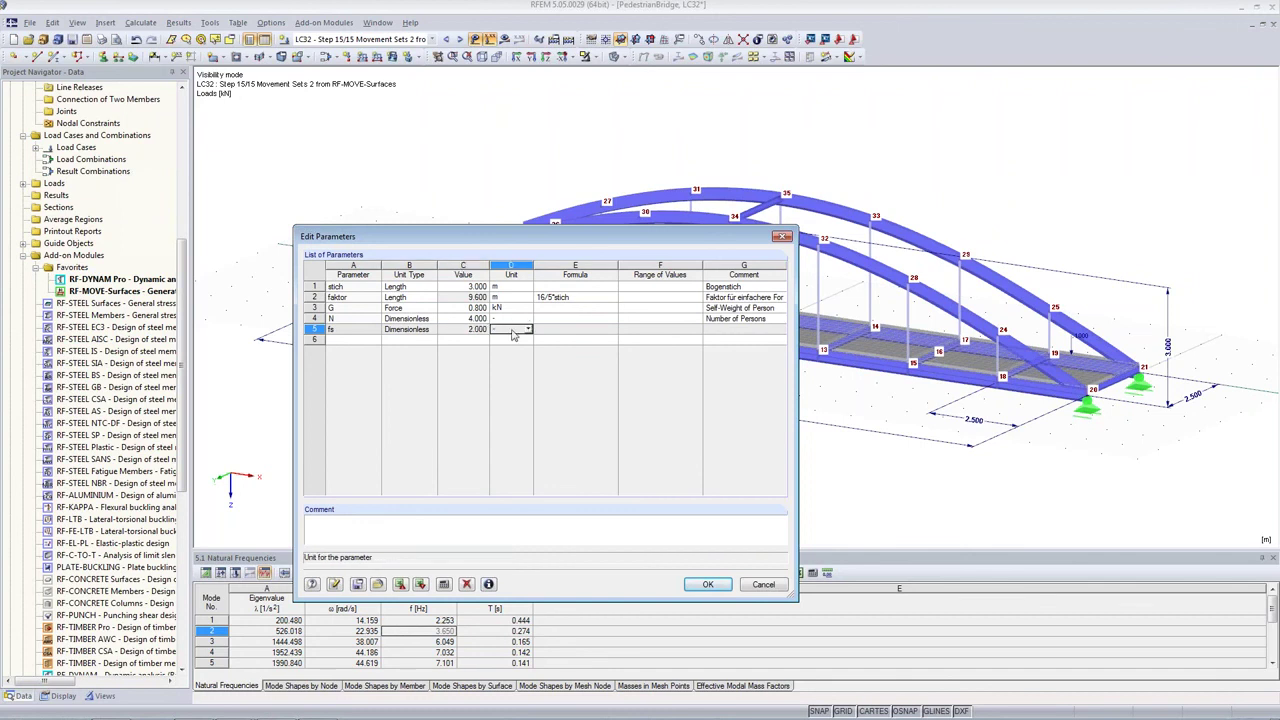
left_click(448, 329)
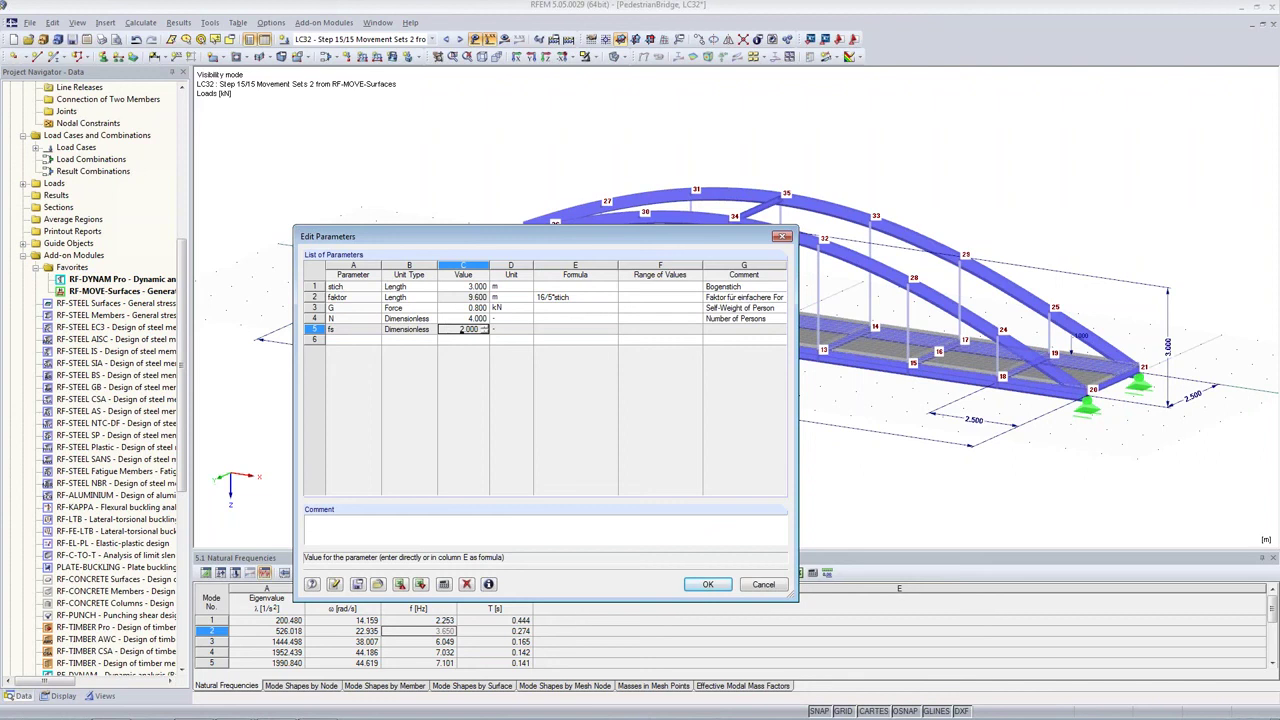
left_click(720, 329)
type("Step F")
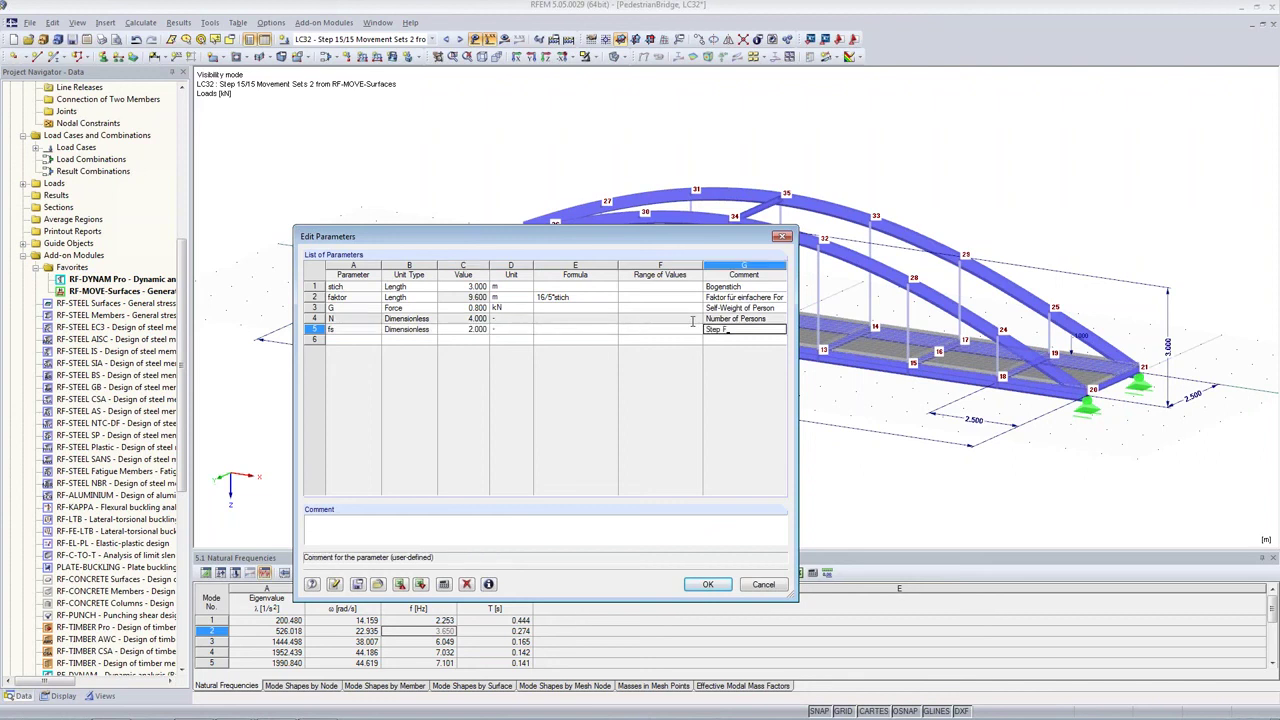
type("requency [Hz]")
left_click(712, 586)
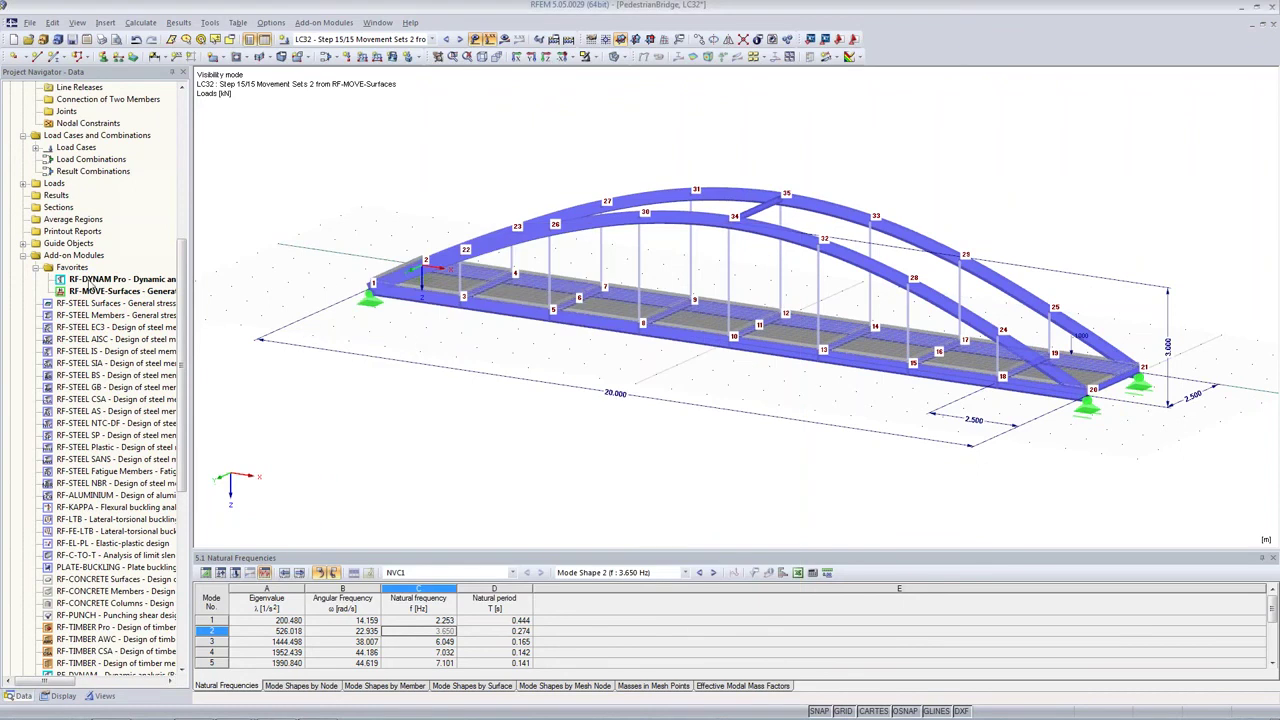
Step: Open the RF-DYNAM Pro input data, activate forced vibrations with time diagrams, and show the time diagram settings
double_click(90, 281)
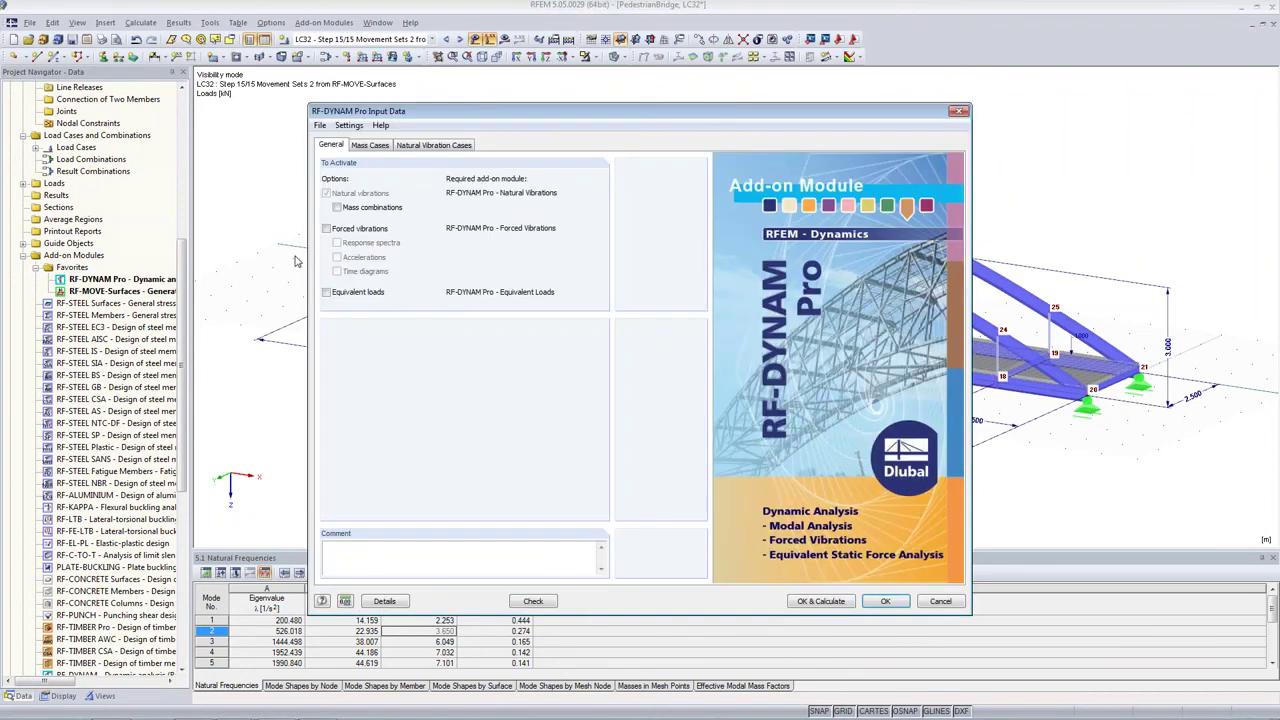
left_click(326, 230)
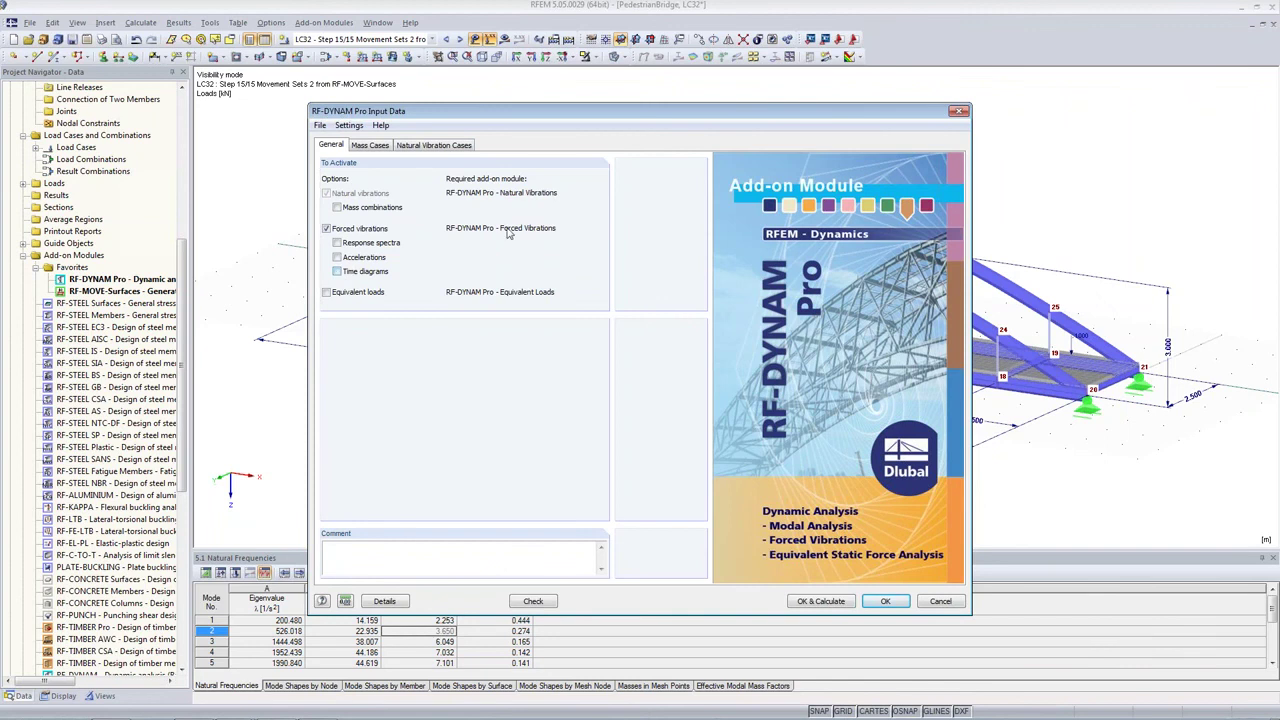
left_click(337, 272)
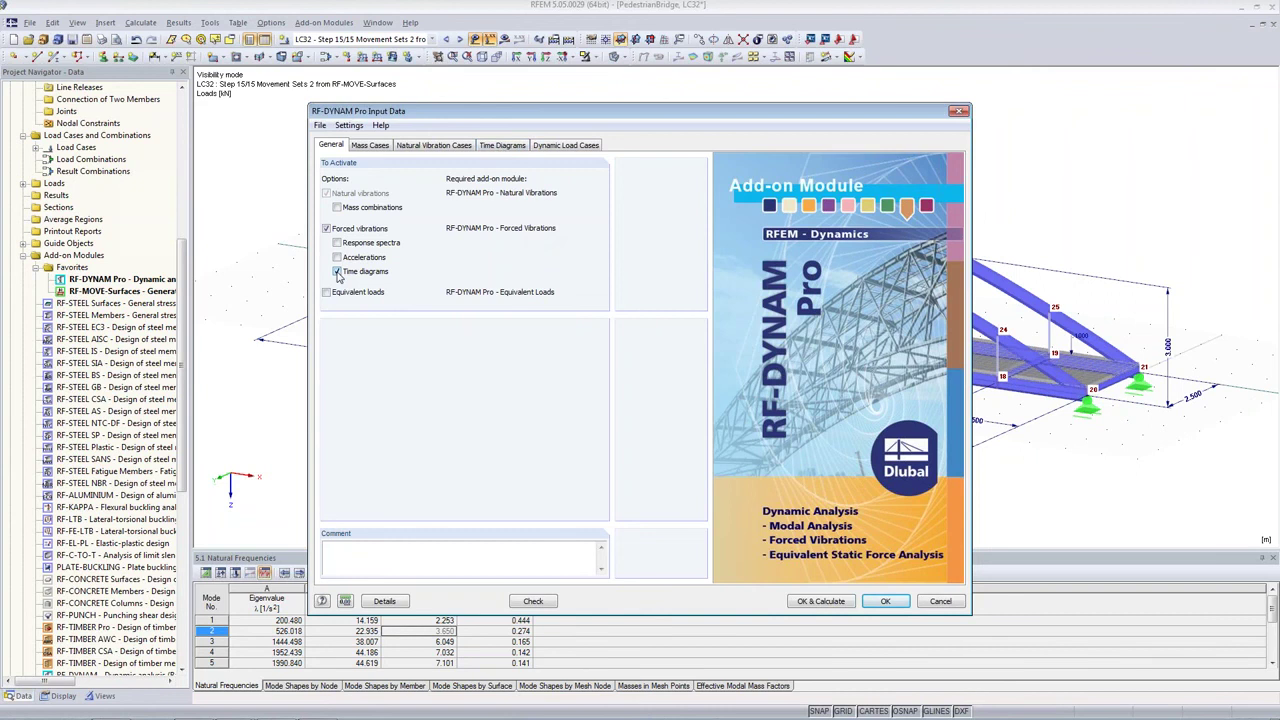
left_click(508, 148)
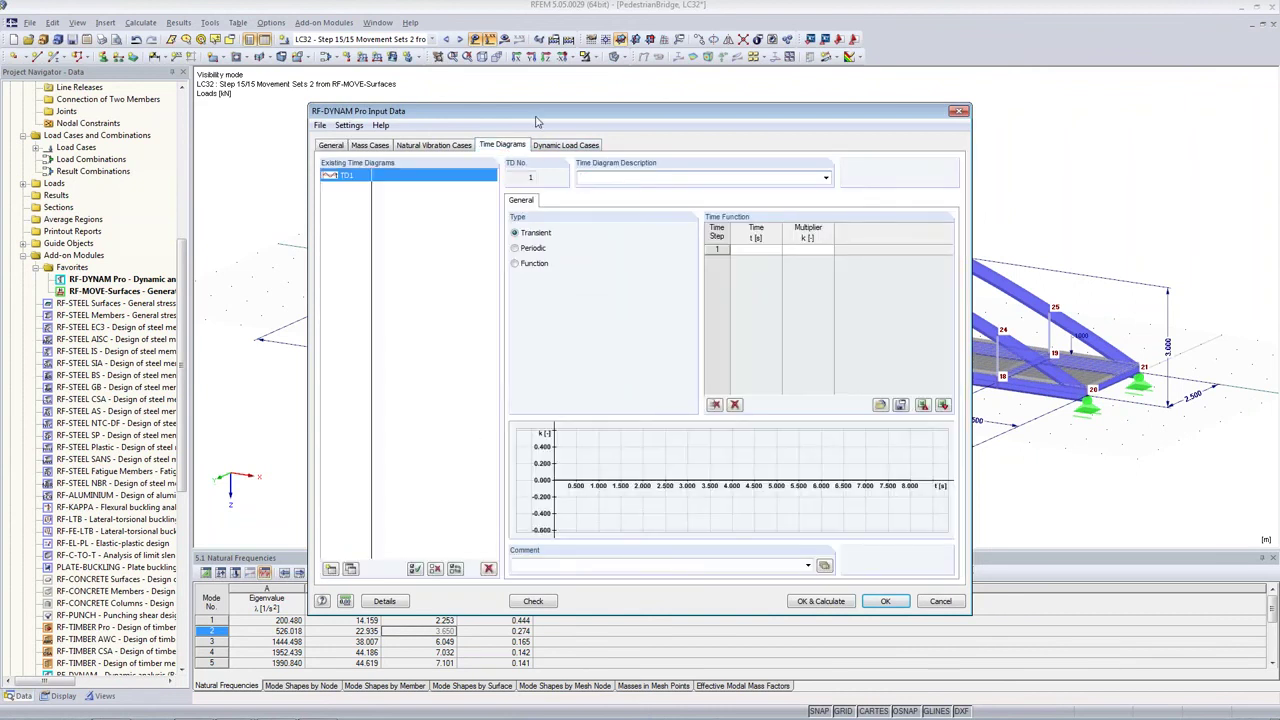
left_click(541, 148)
left_click(505, 146)
left_click(757, 250)
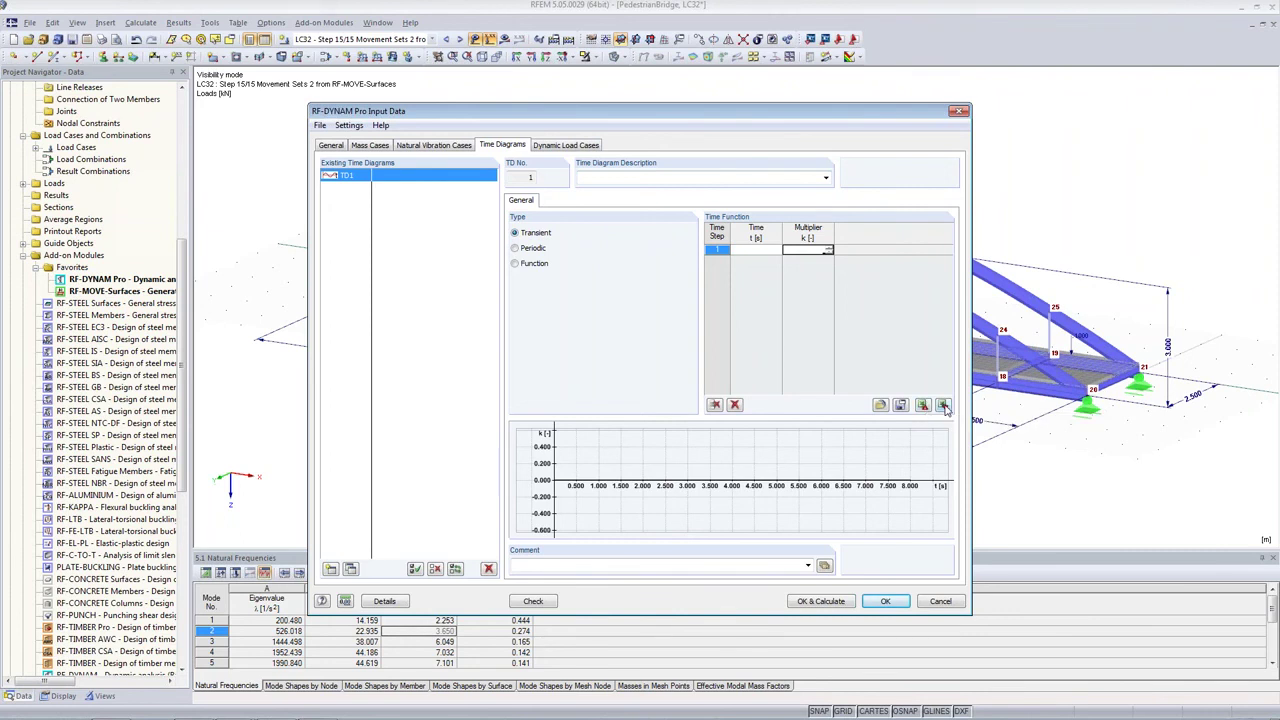
left_click(516, 249)
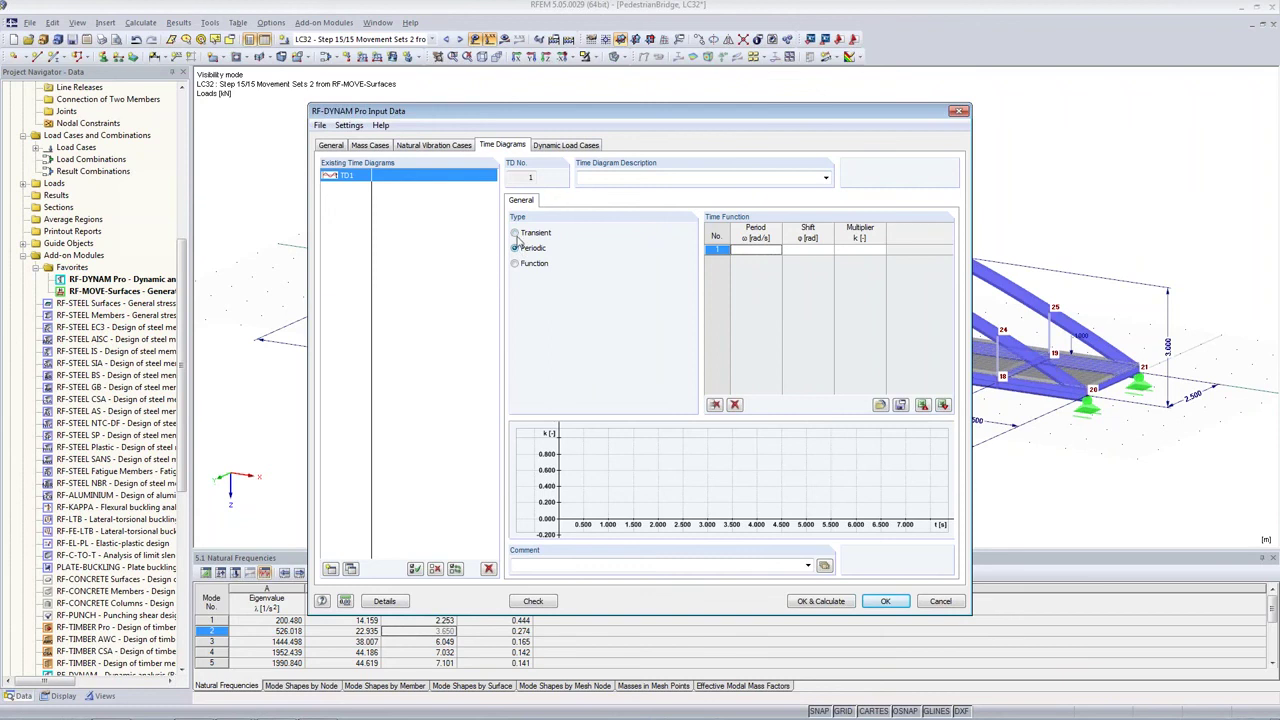
left_click(759, 249)
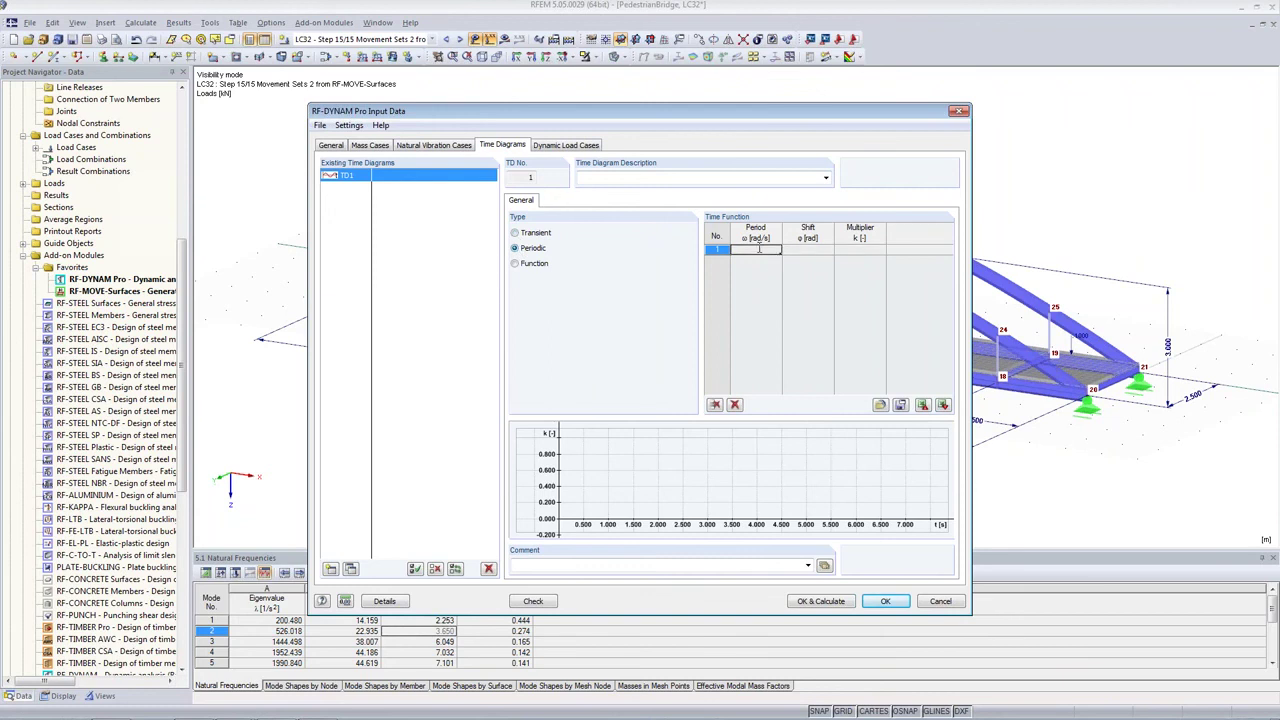
left_click(810, 252)
Step: Define time diagram TD1 as a Function and describe it as "Right Foot - Position 1"
left_click(532, 265)
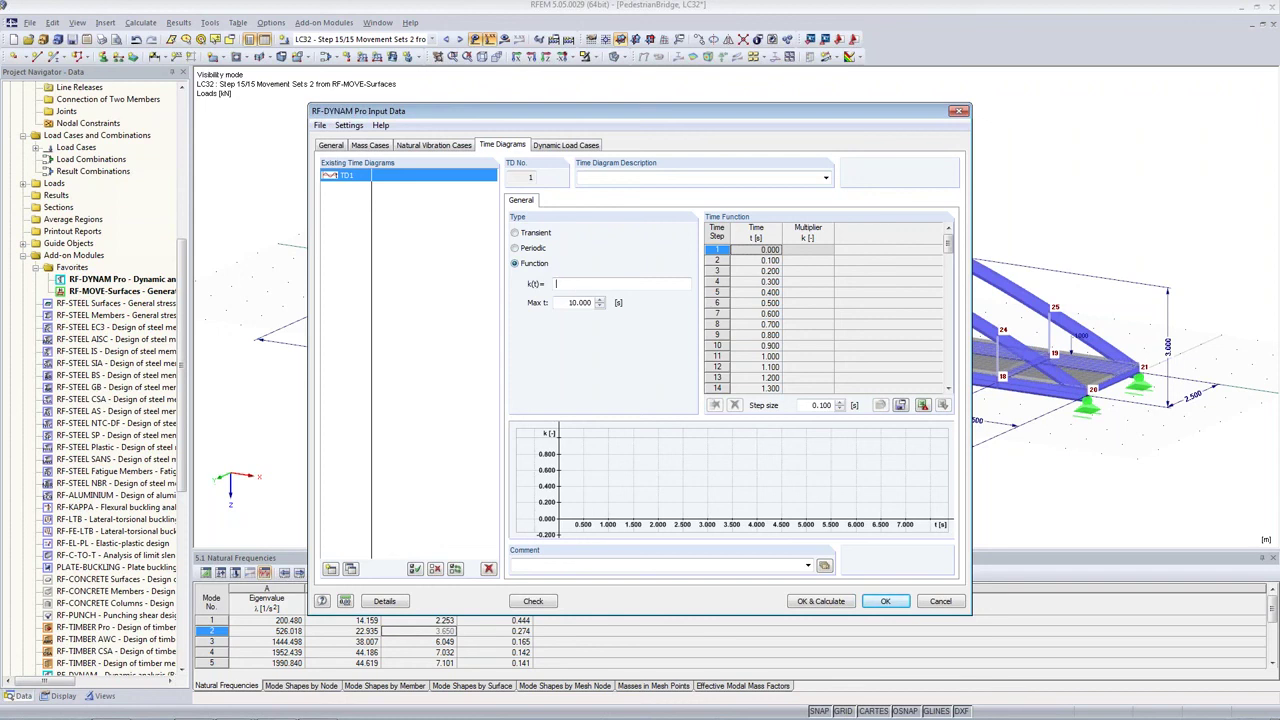
left_click(584, 177)
type("Right Foot")
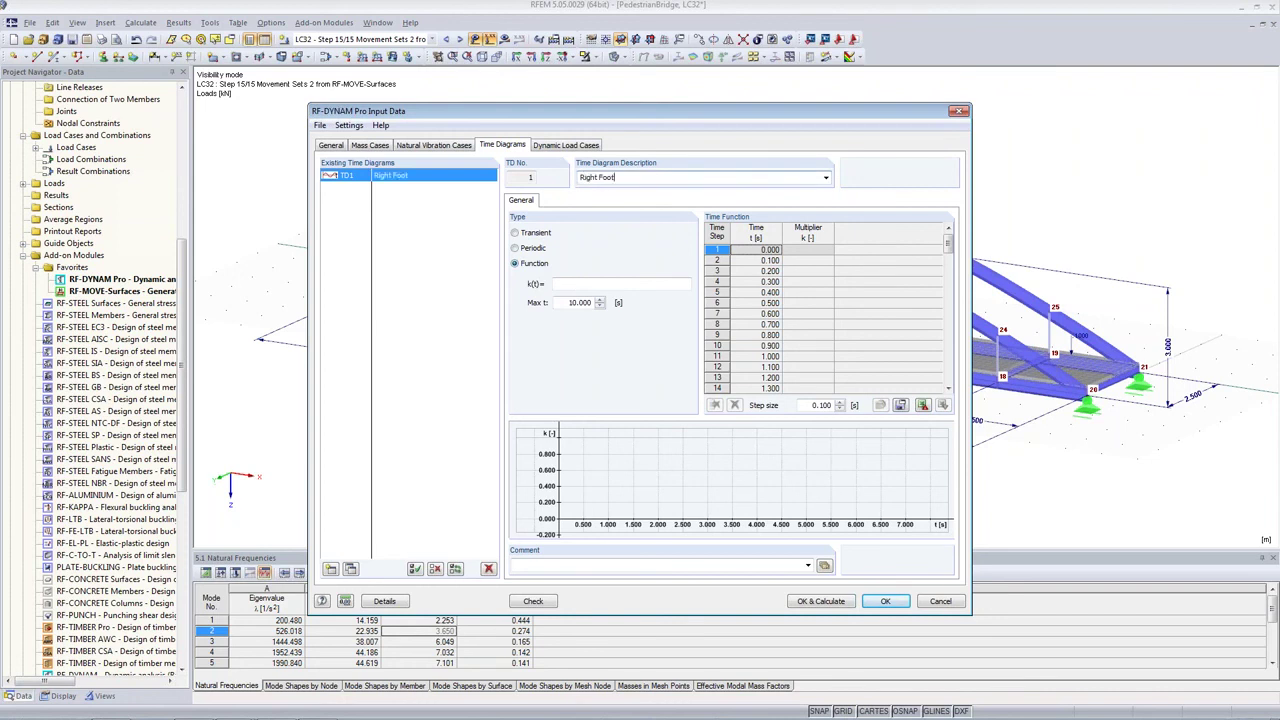
type(" - Position 1")
Step: Enter the static part and first harmonic of TD1's function as k(t) = (1+0.4*SIN(PI*2*fs*t))
left_click(596, 284)
type("(1+0.4")
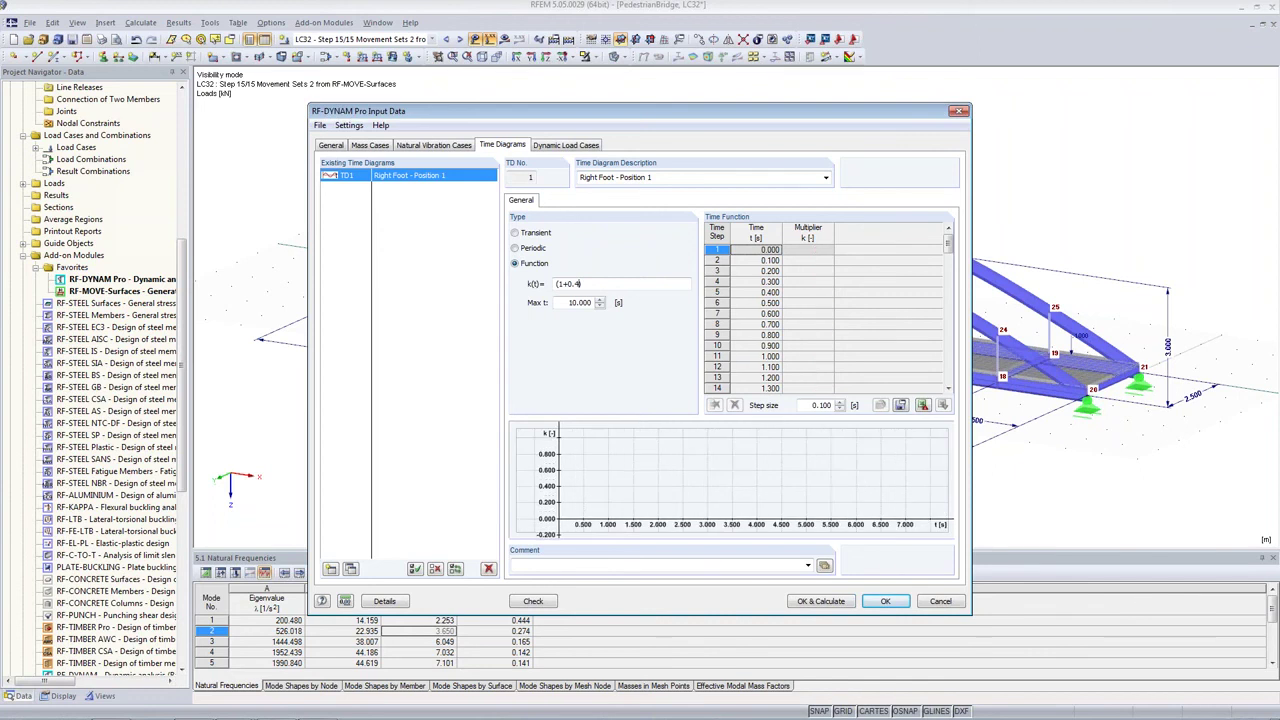
type("SIN(")
type("*")
type("(PI")
type("*2")
type("*fs*t)")
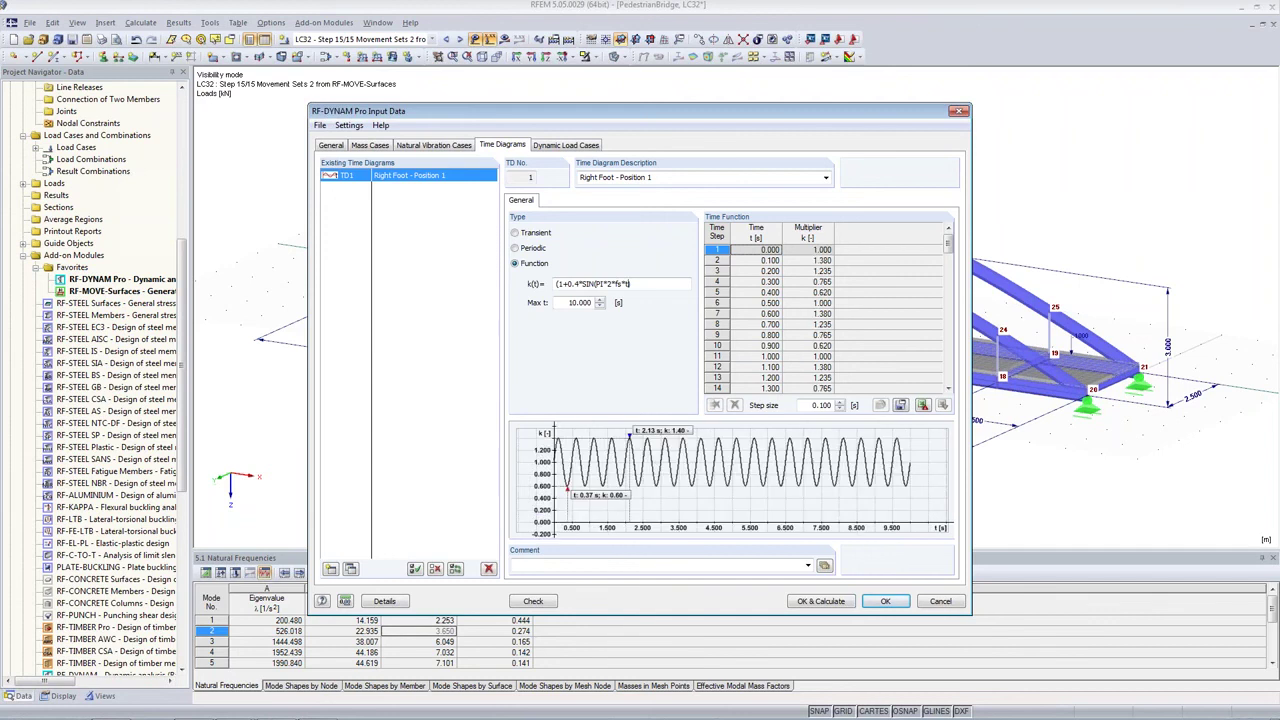
type("))")
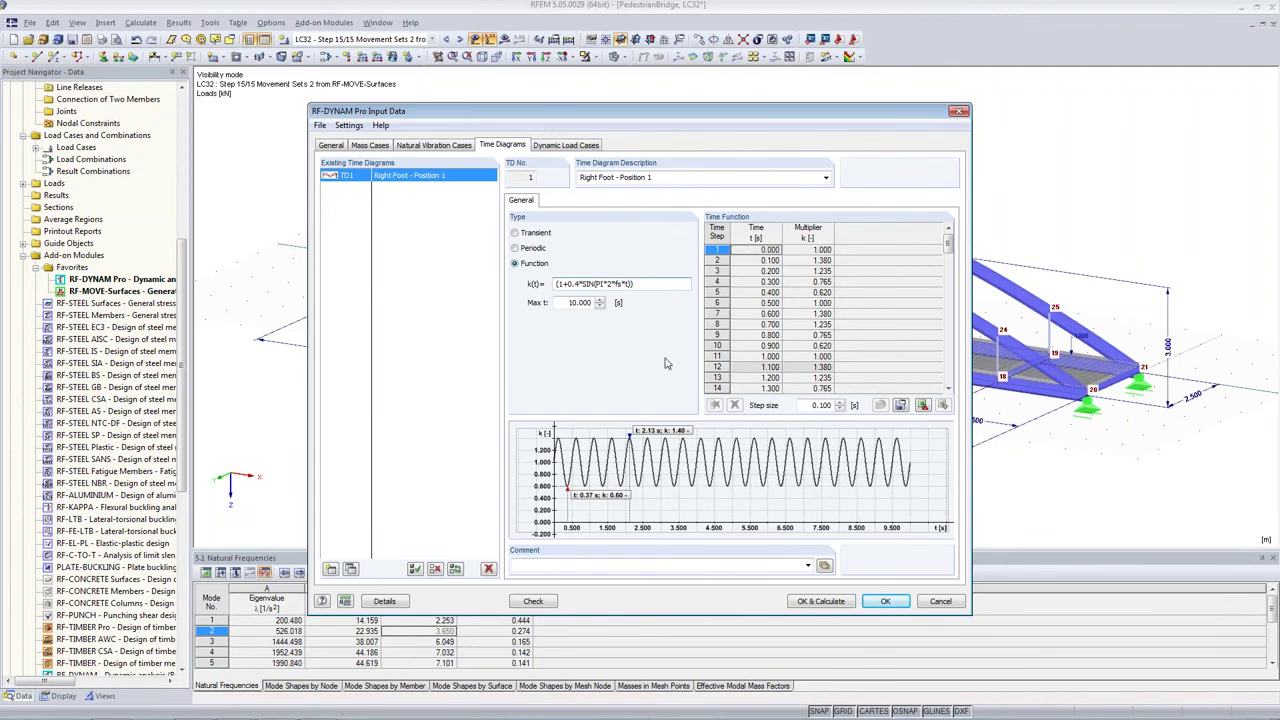
Step: Add the second harmonic +0.1*SIN(PI*4*fs*t-PI/2) inside the outer bracket of the k(t) function
type("*")
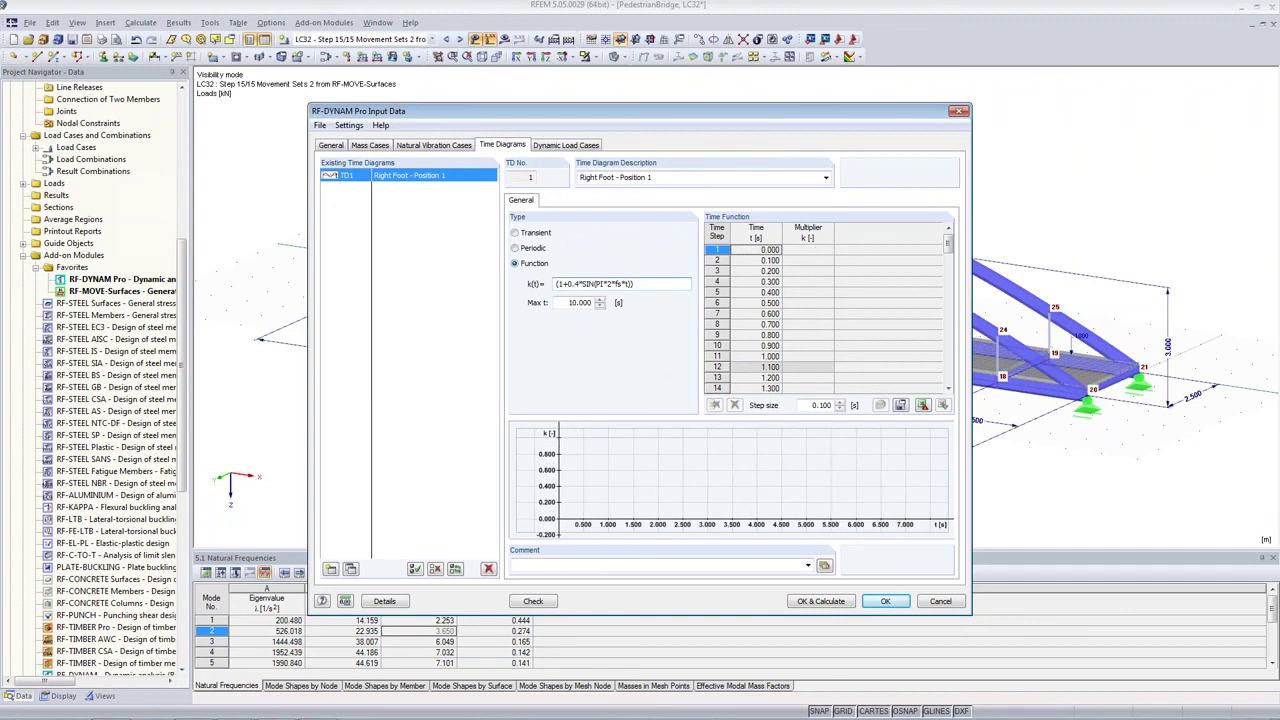
type(" +0.1")
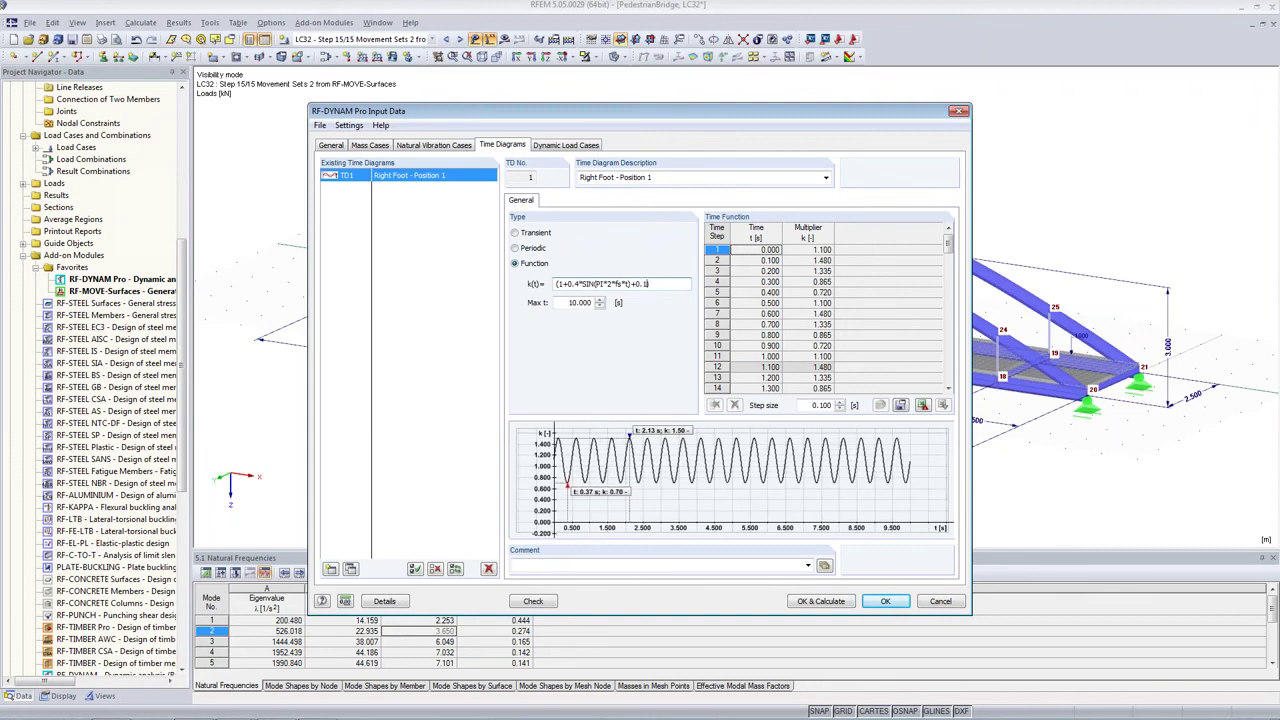
type("*")
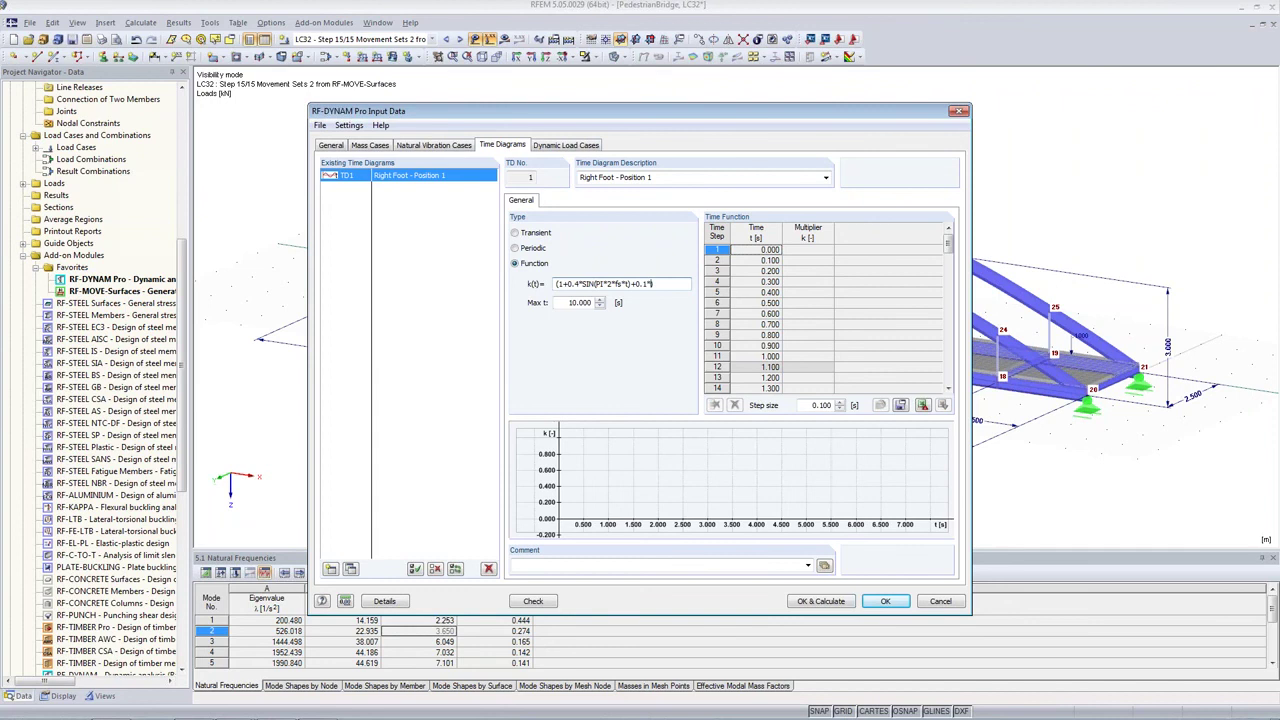
type("SIN(PI*")
type("4*fs)*t-PI/2")
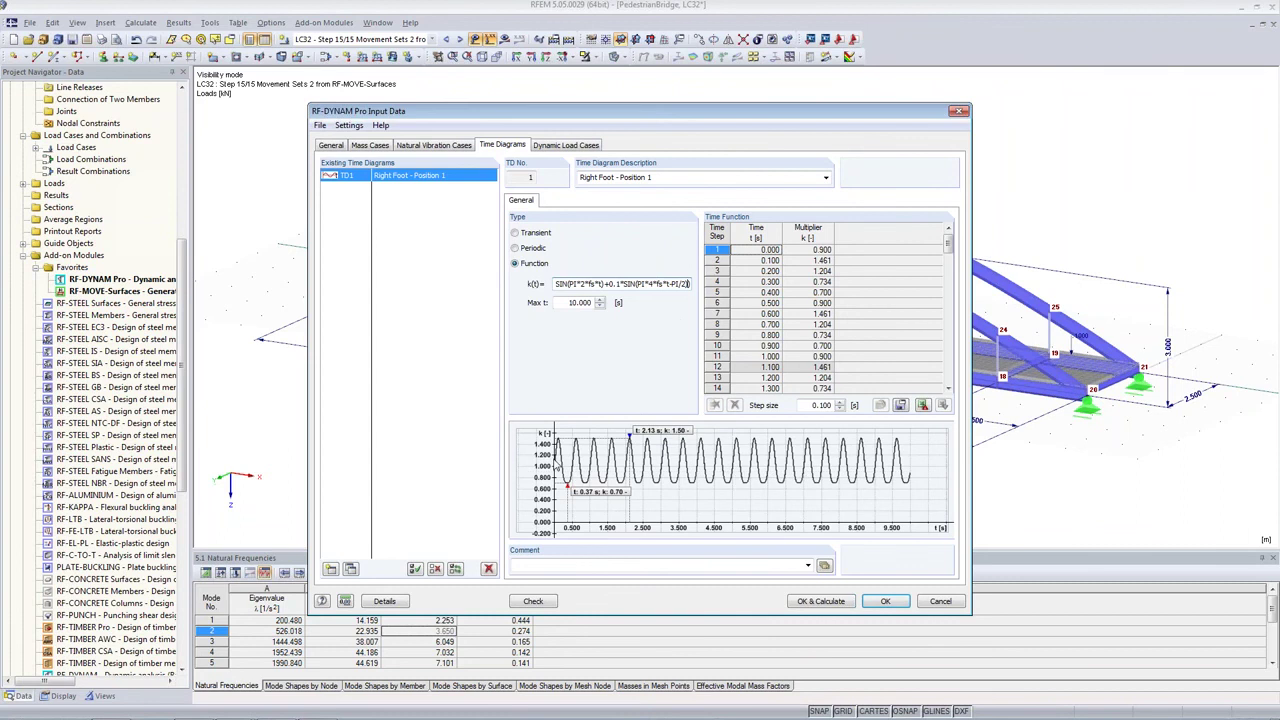
Step: Add the third harmonic +0.1*SIN(PI*6*fs*t-PI/2) to the k(t) function and close the outer bracket
type("+")
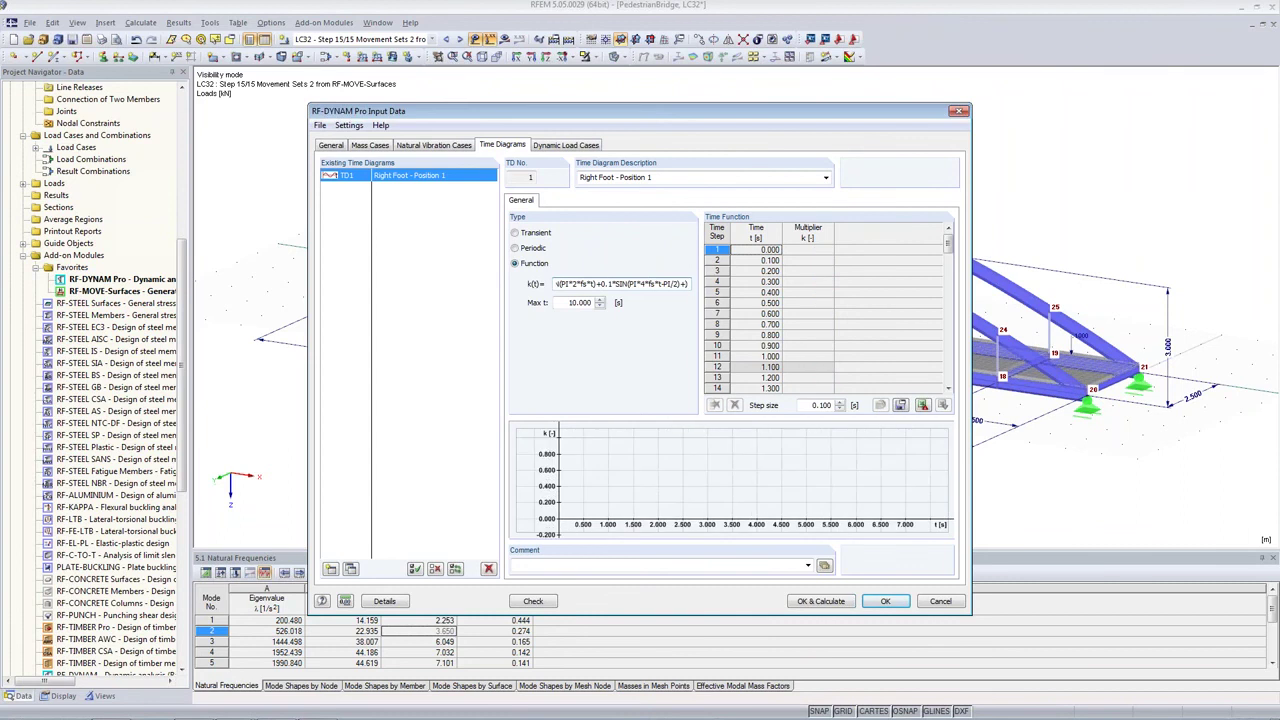
type("0.1*SIN(PI*6*fs*t-PI/2)")
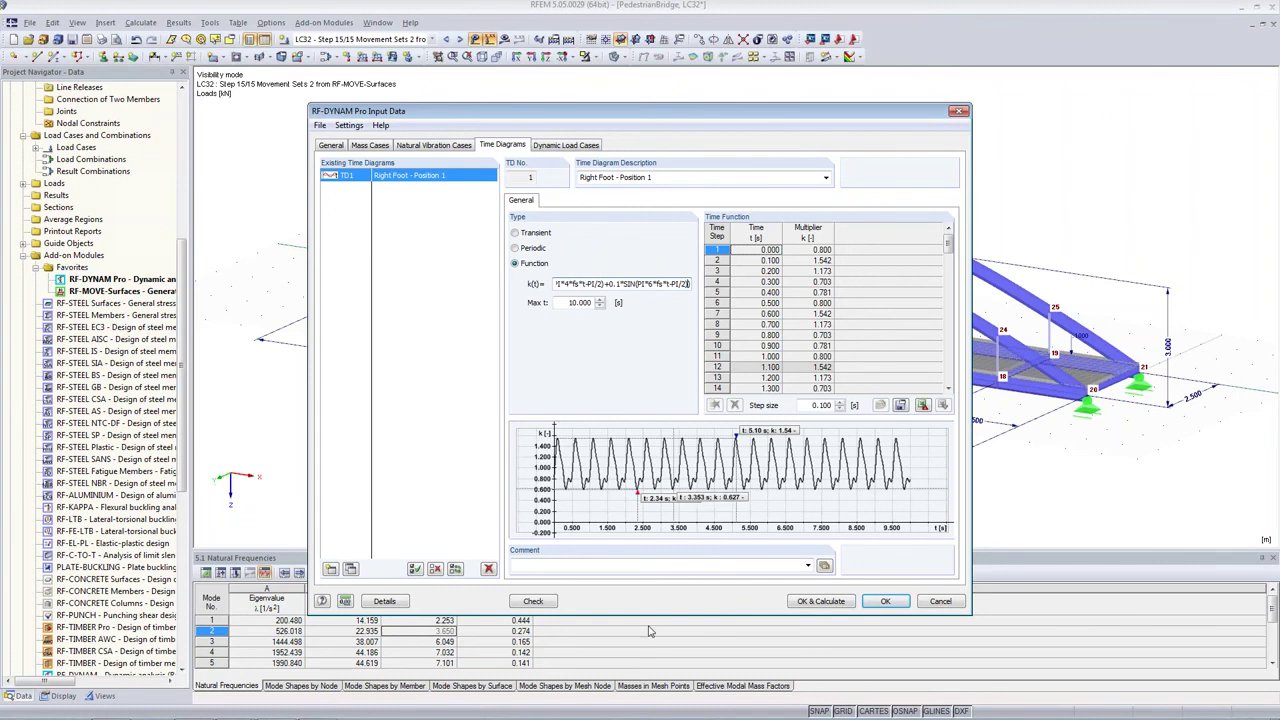
type(")")
Step: Switch to the TimeHistoryAnalysis slide show in PowerPoint and examine the walking excitation formula and its factors
left_click(244, 705)
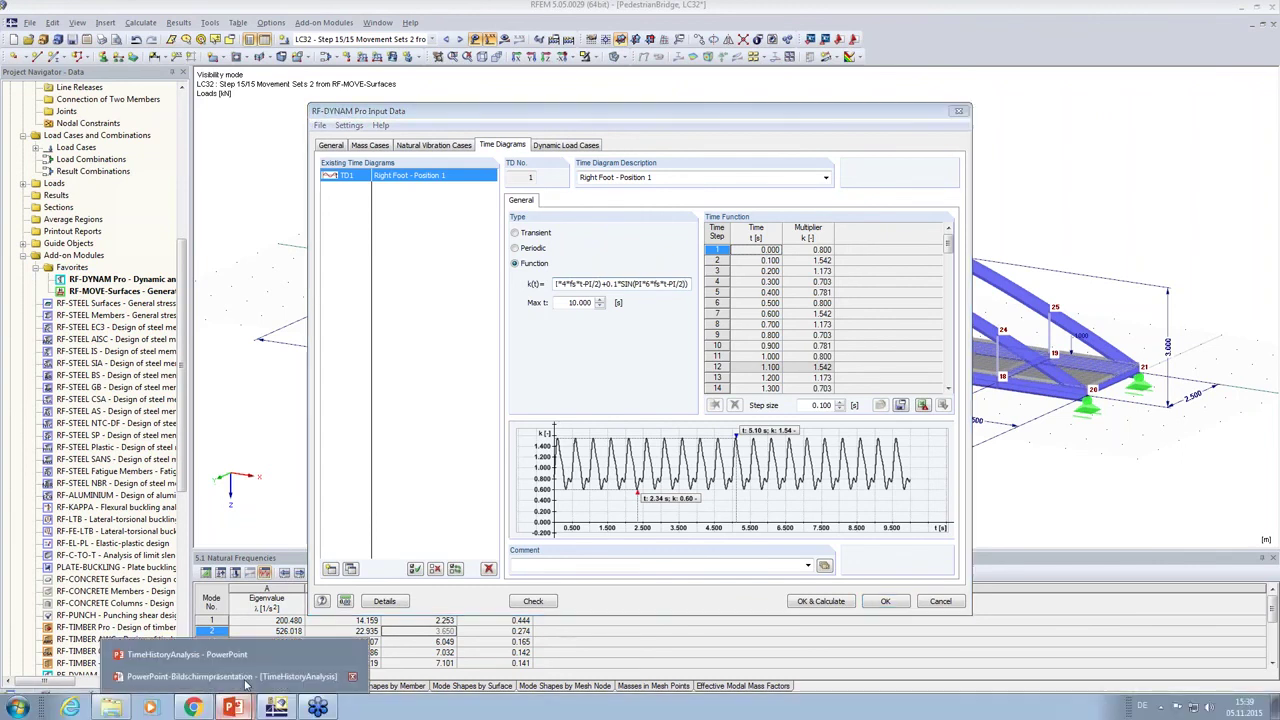
left_click(238, 677)
left_click(162, 345)
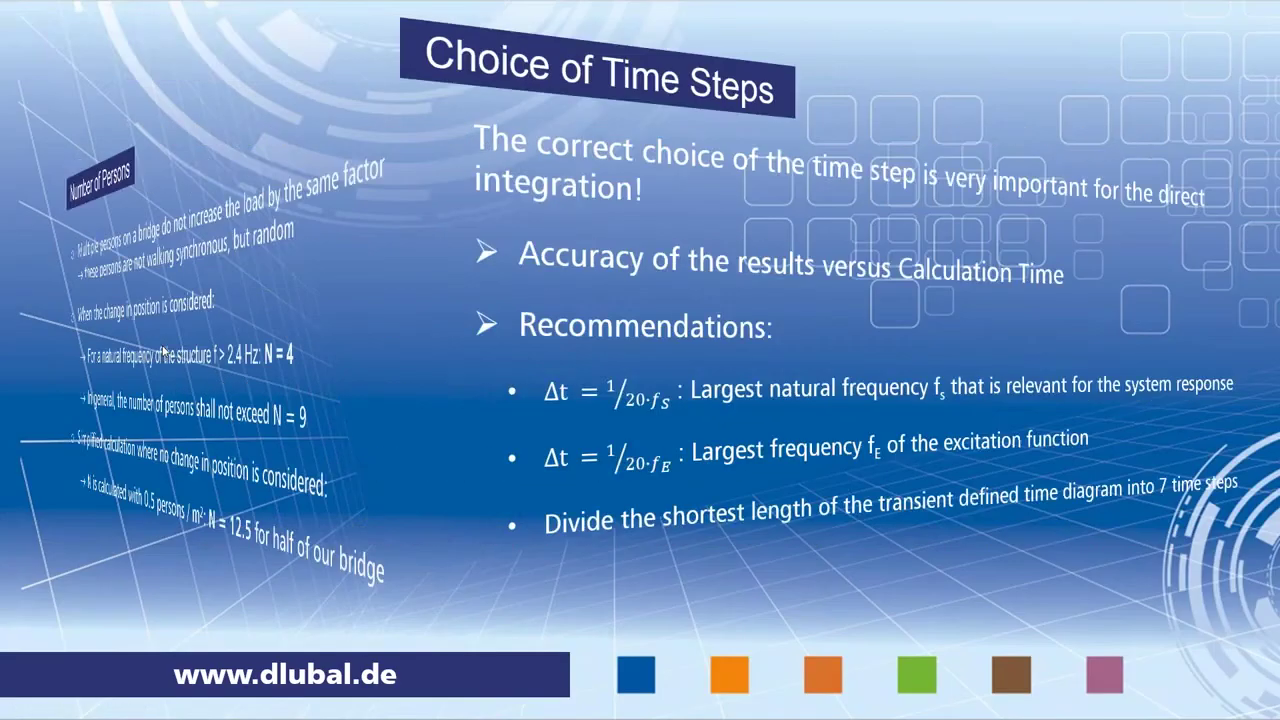
left_click(168, 368)
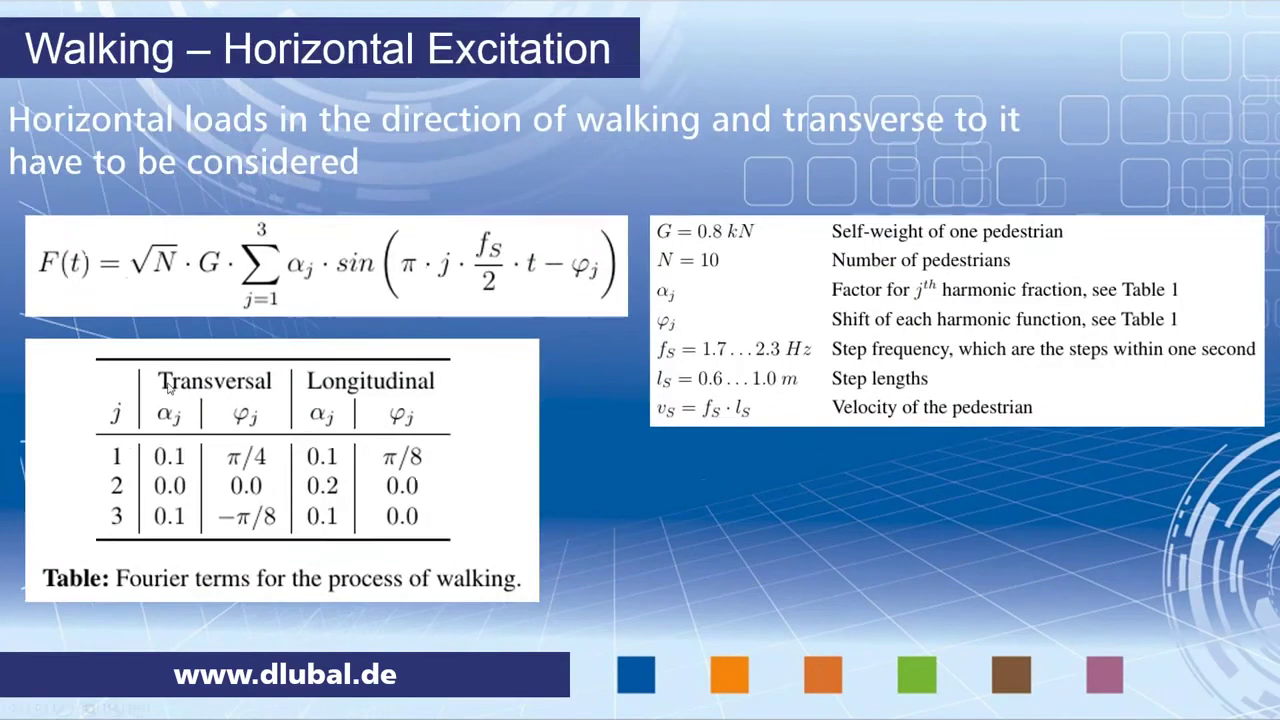
left_click(230, 450)
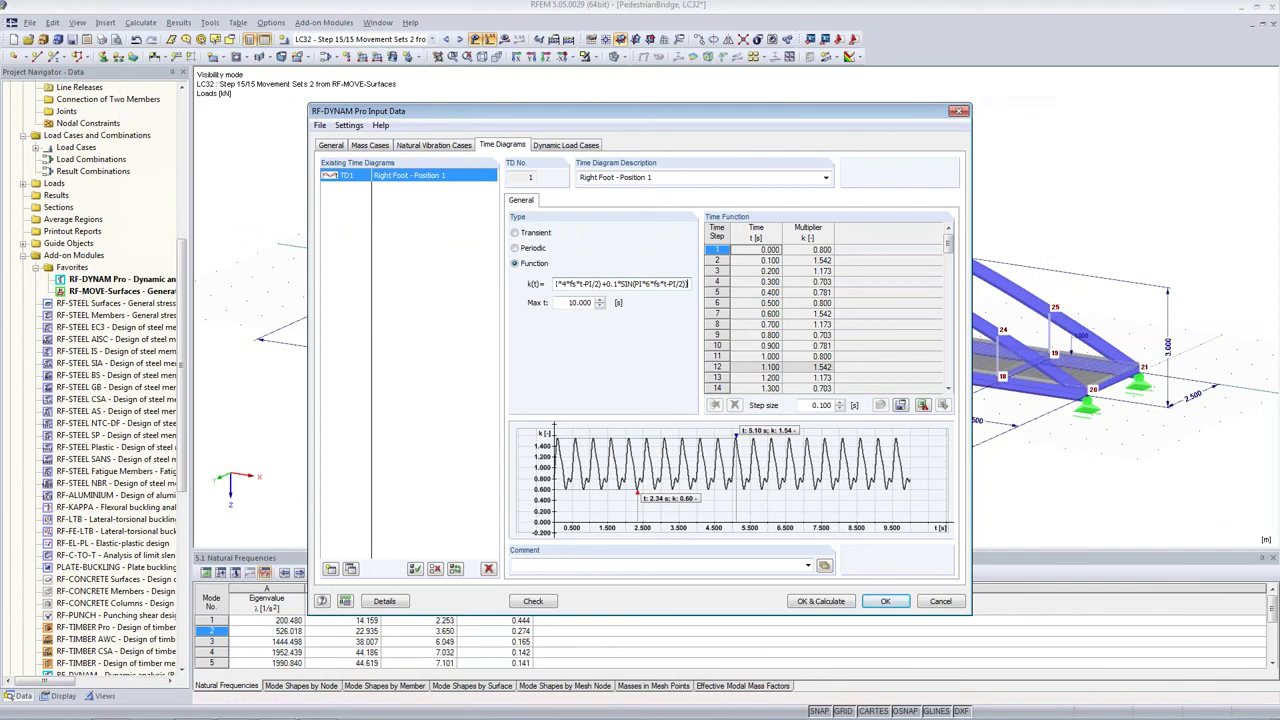
Step: Prefix TD1's k(t) function in RF-DYNAM Pro with the load factor G/1000*sqrt(N)*
key("Home")
type("G/")
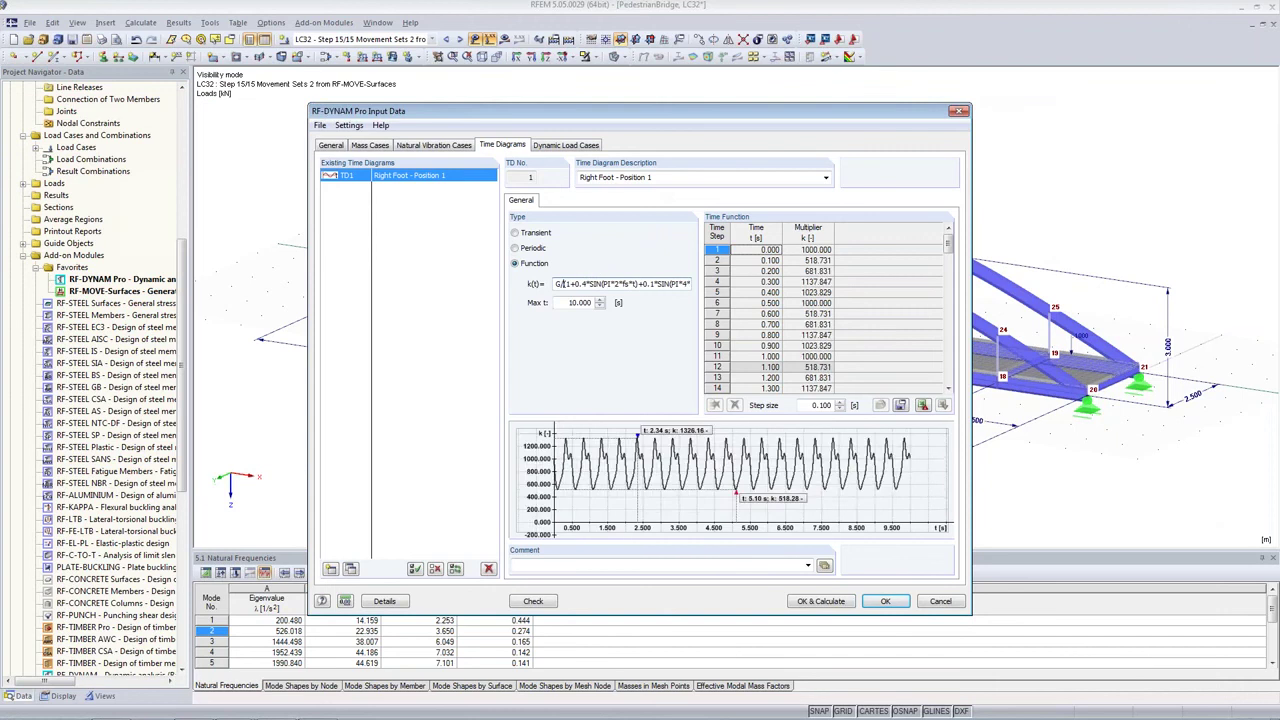
type("1000")
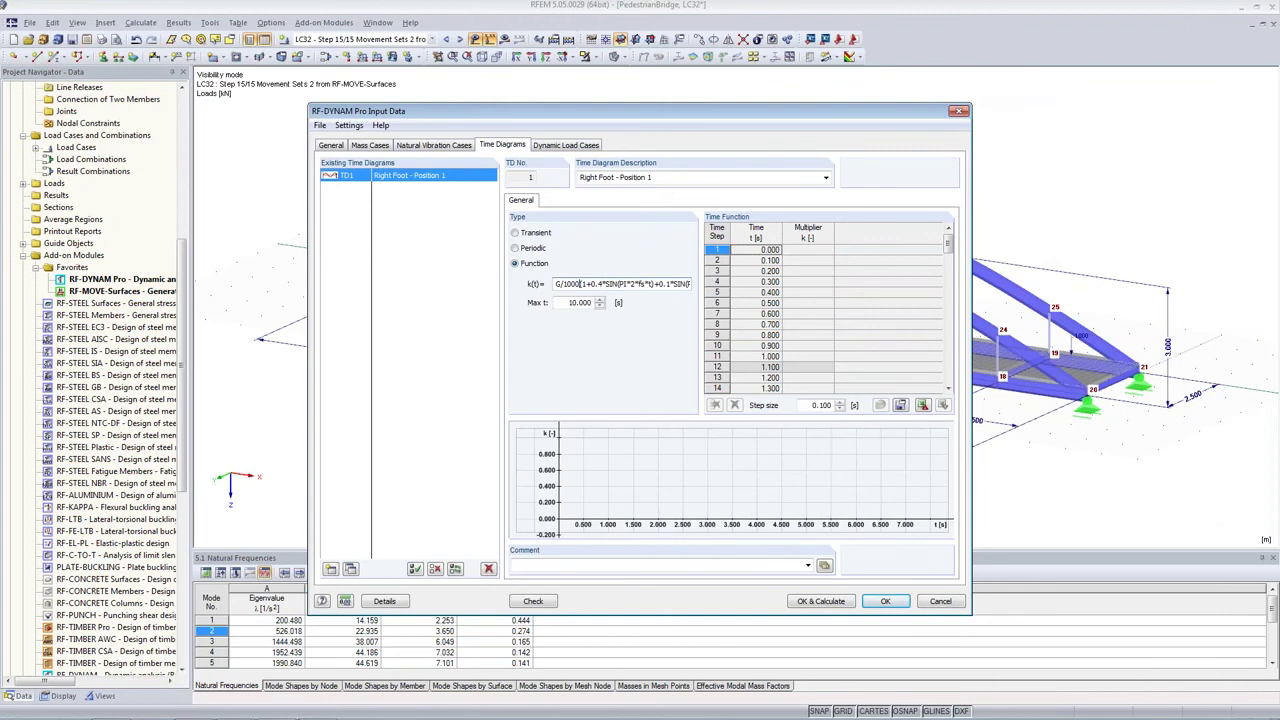
type("*")
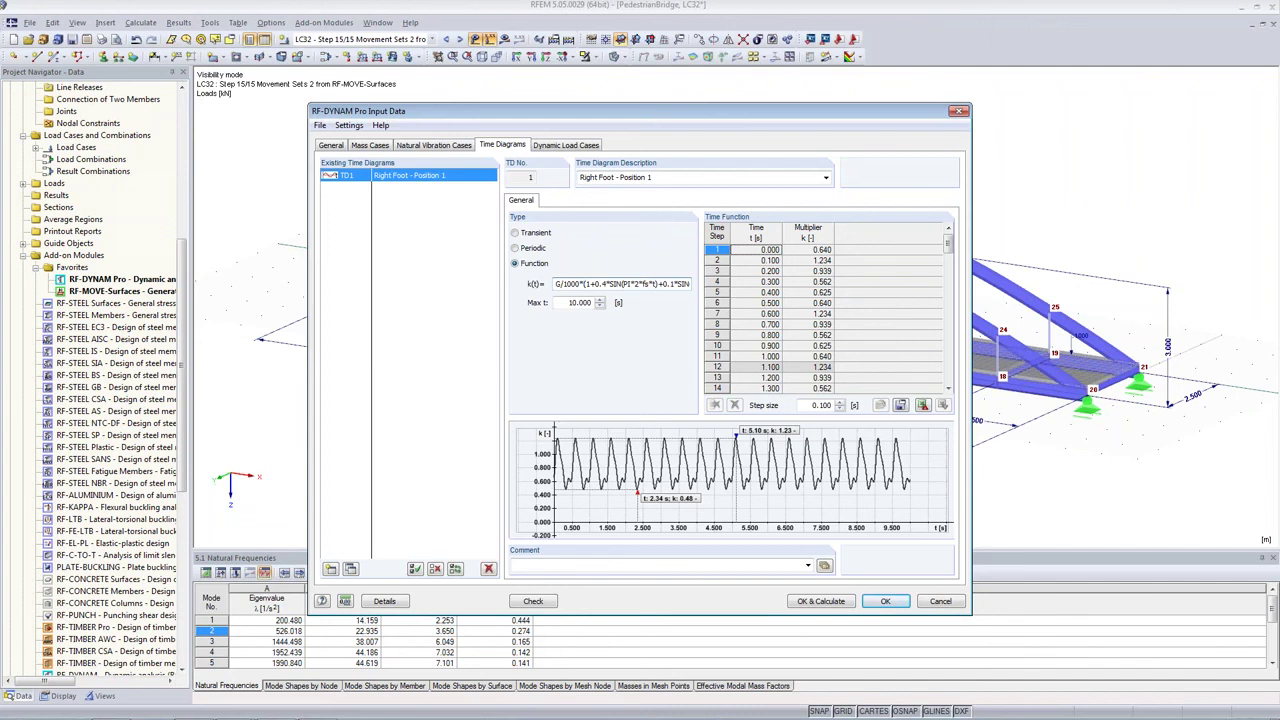
type("sqrt(N)")
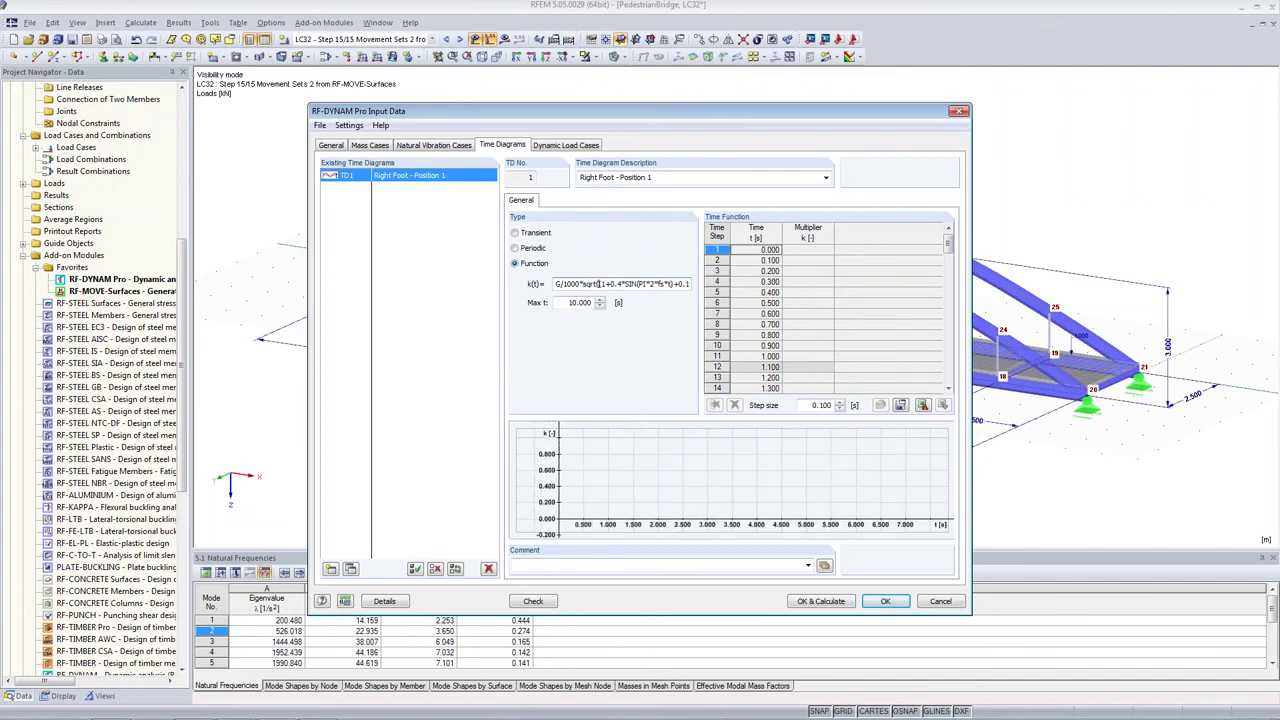
type("*")
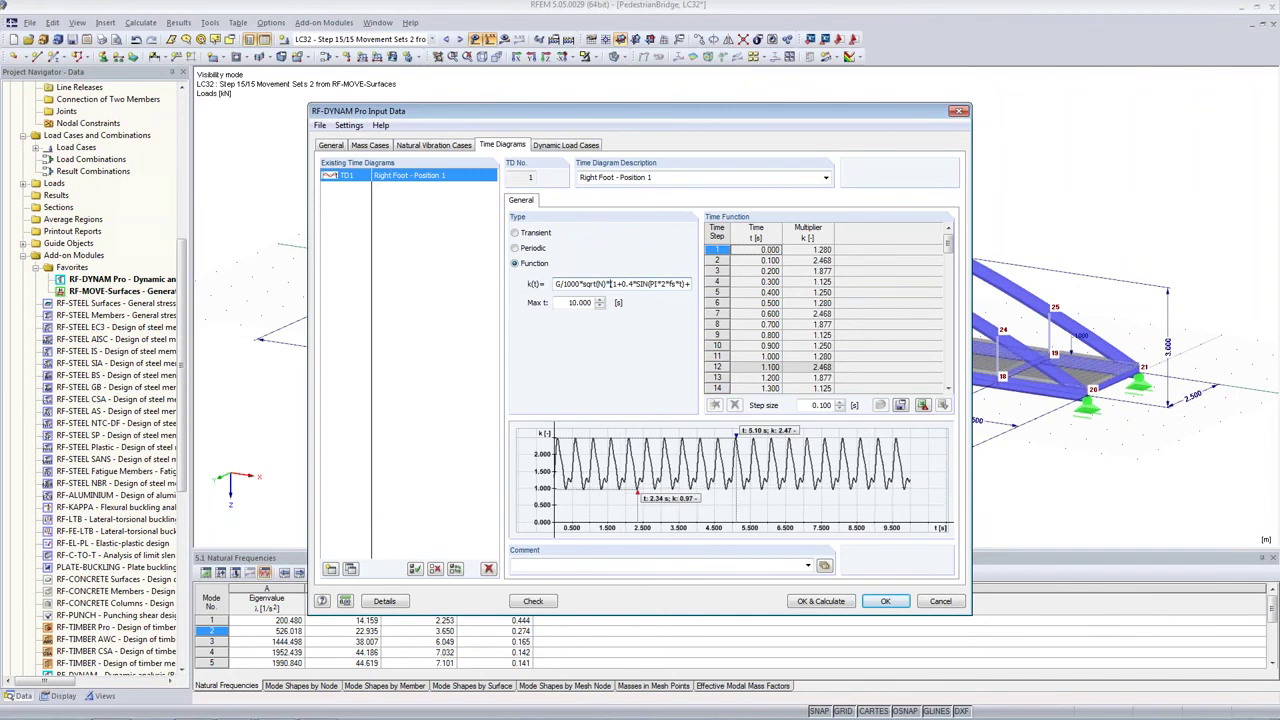
Step: Limit time diagram TD1 to a maximum time of 0.470 s
double_click(600, 302)
type("0.")
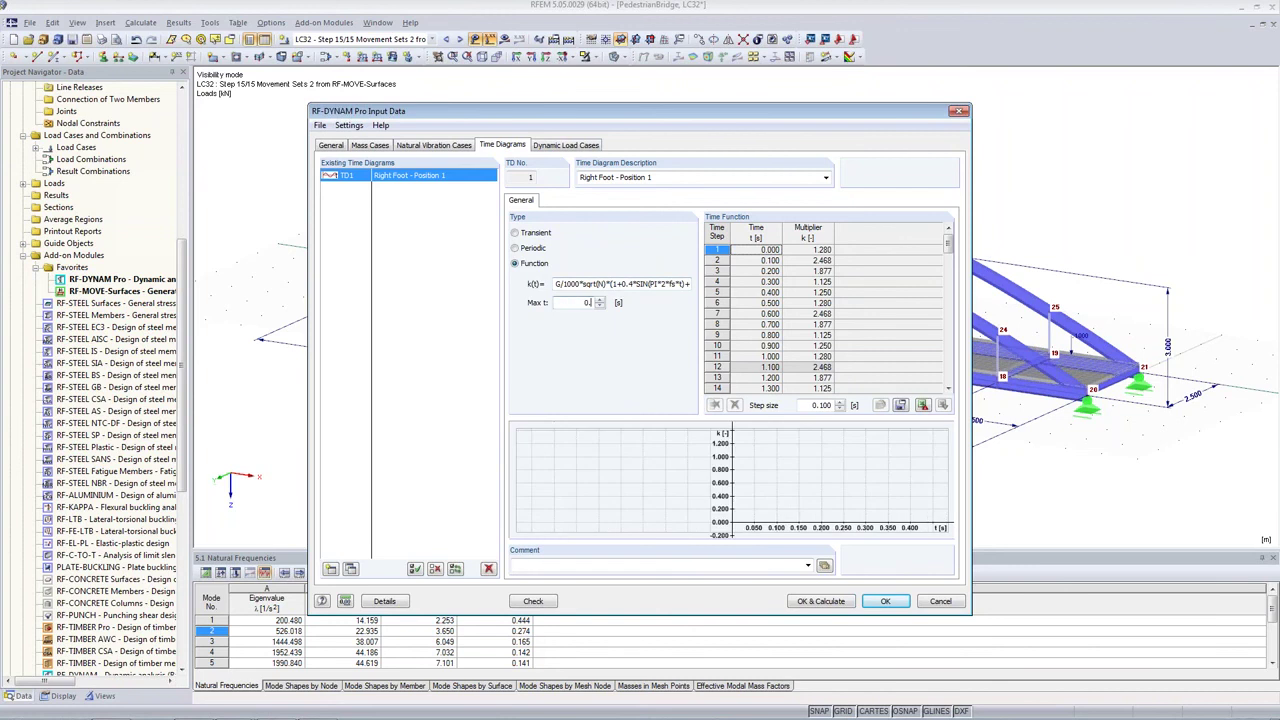
type("470")
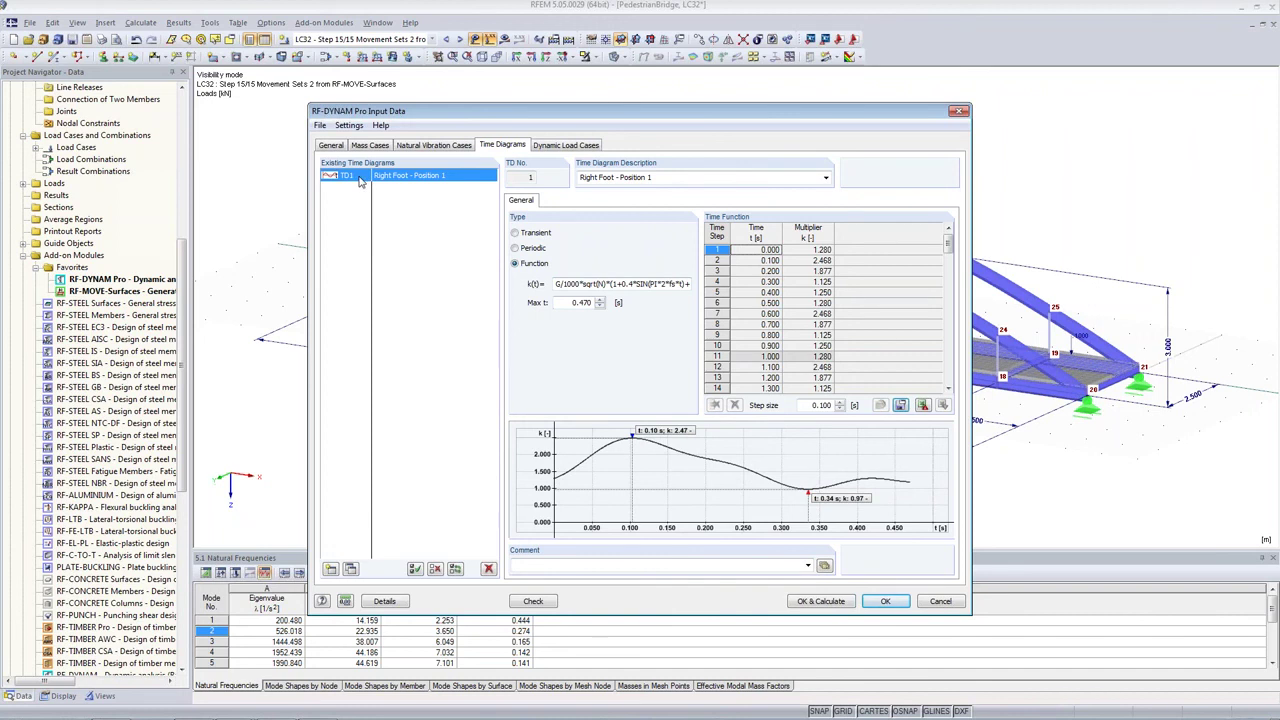
Step: Copy time diagram TD1 into a new one and describe it as Left Foot - Position 1
left_click(350, 569)
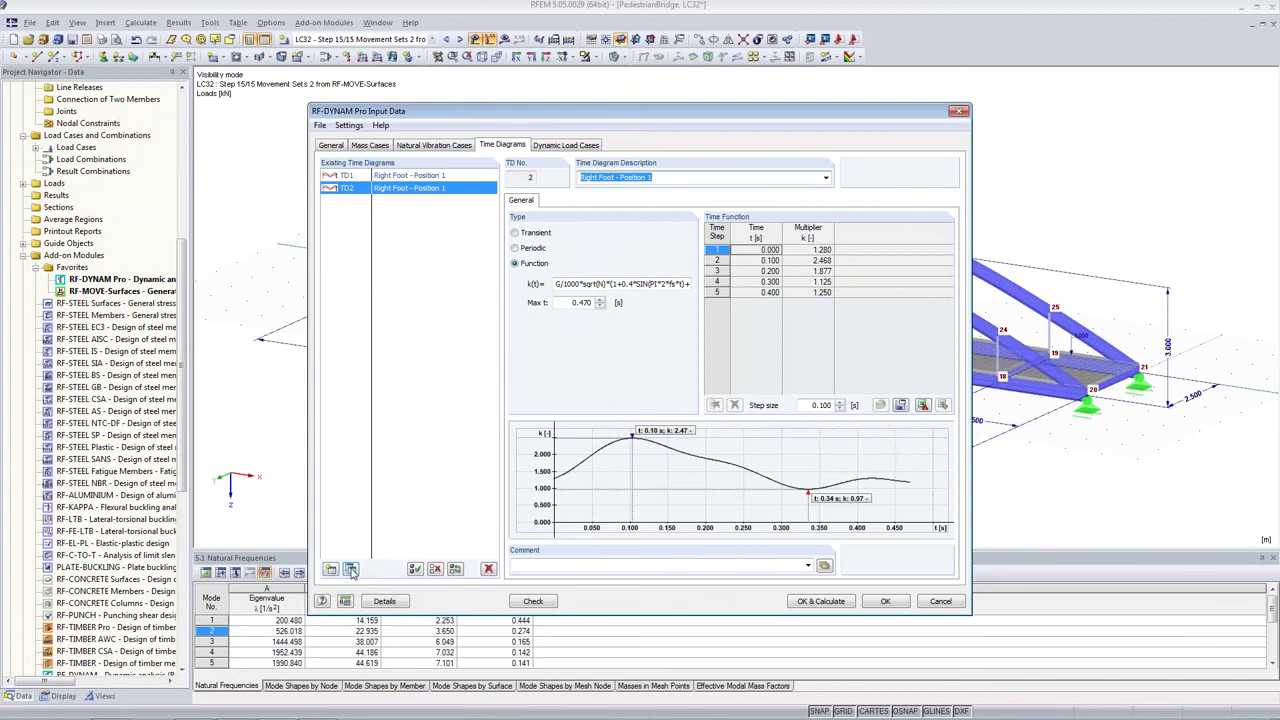
left_click(605, 177)
key("shift+Home")
type("Le")
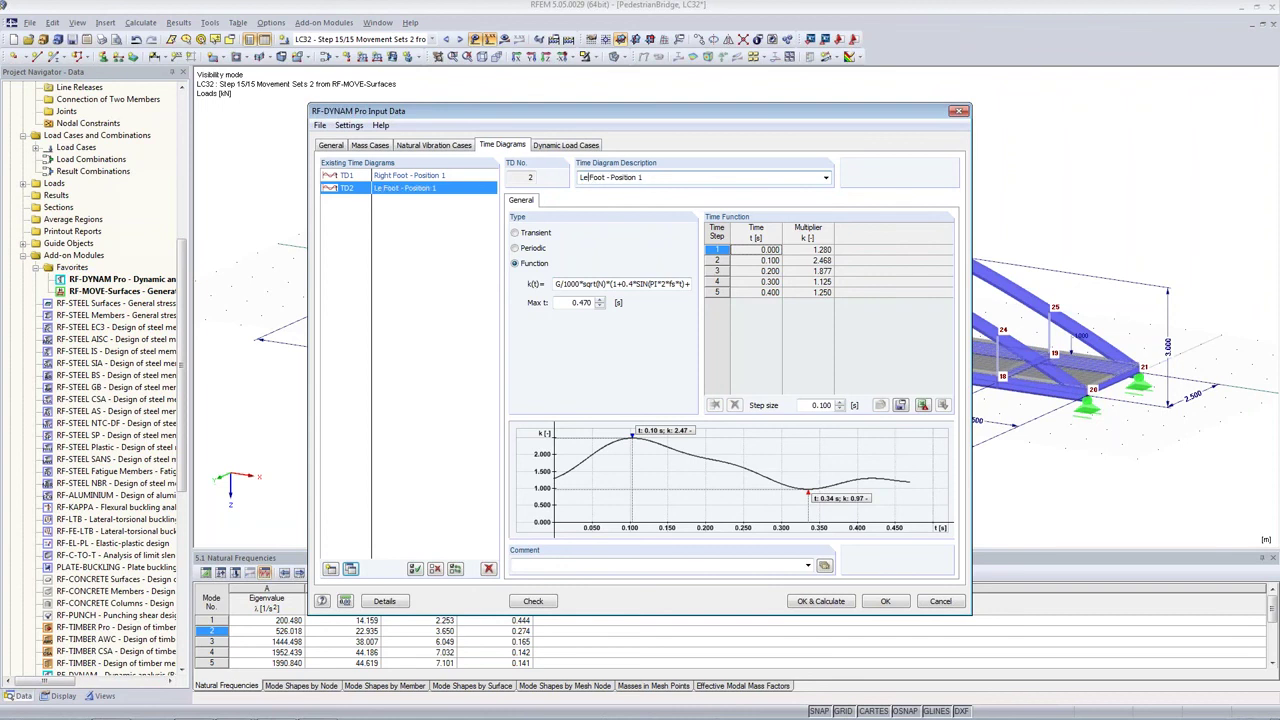
type("ft")
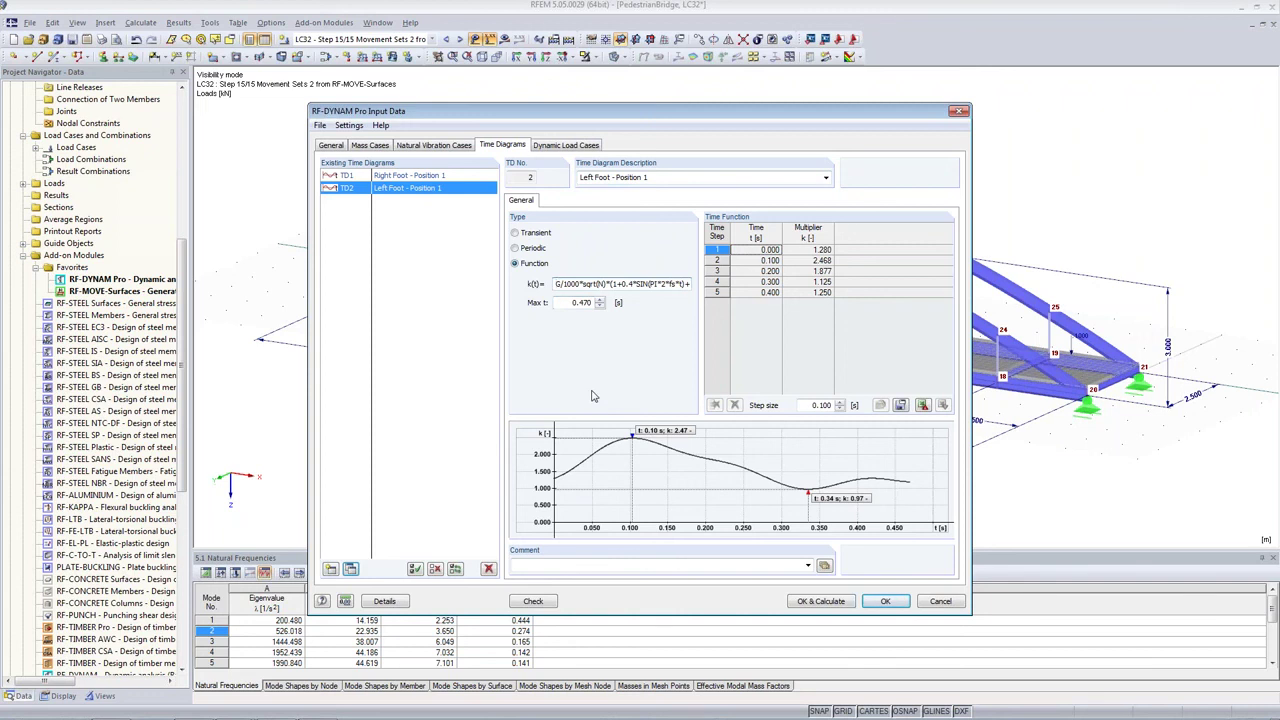
Step: Wrap TD2's whole k(t) function in the condition if(t<0.47;0;...) and close the outer bracket
left_click(557, 284)
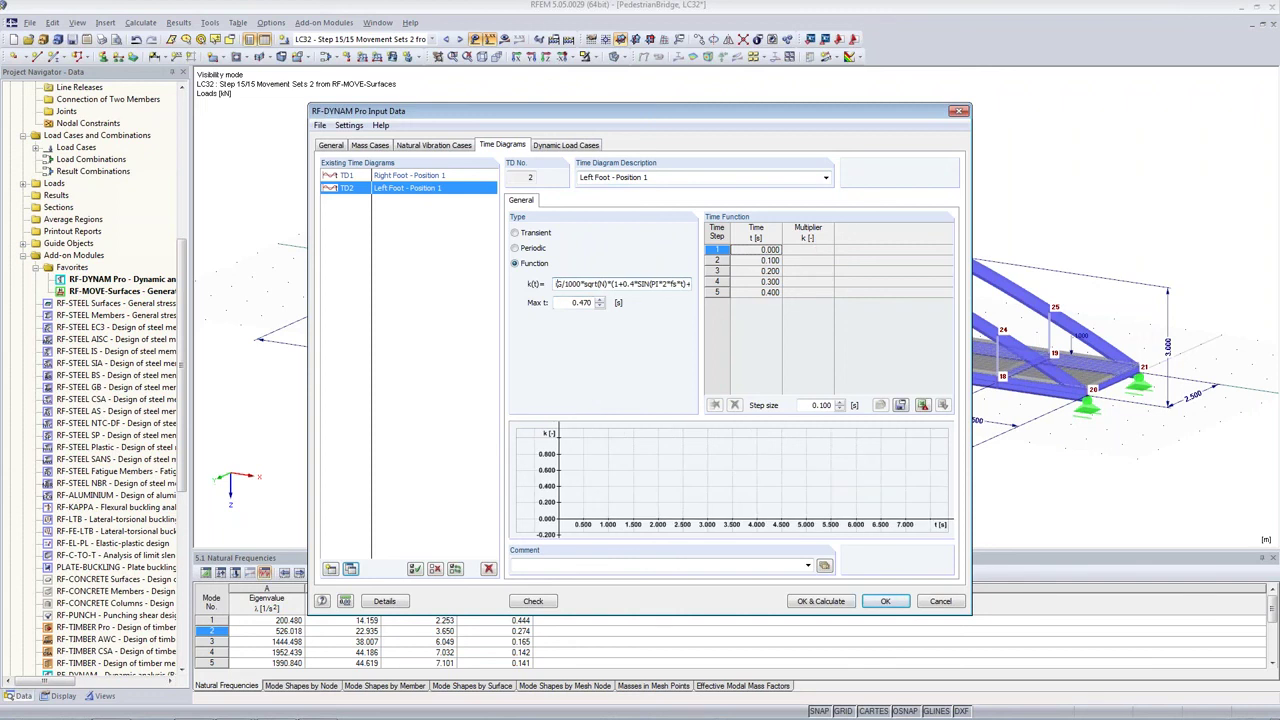
type("if(t<0.47")
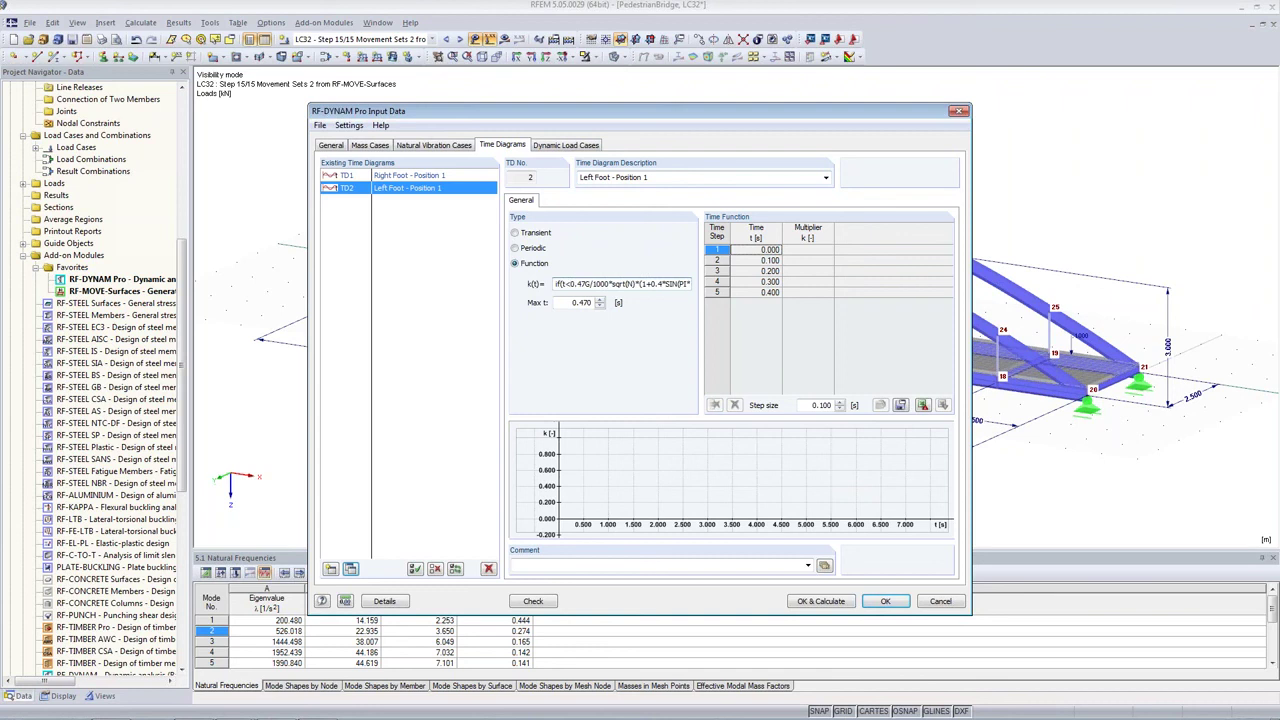
type(";0;")
key("End")
type(")")
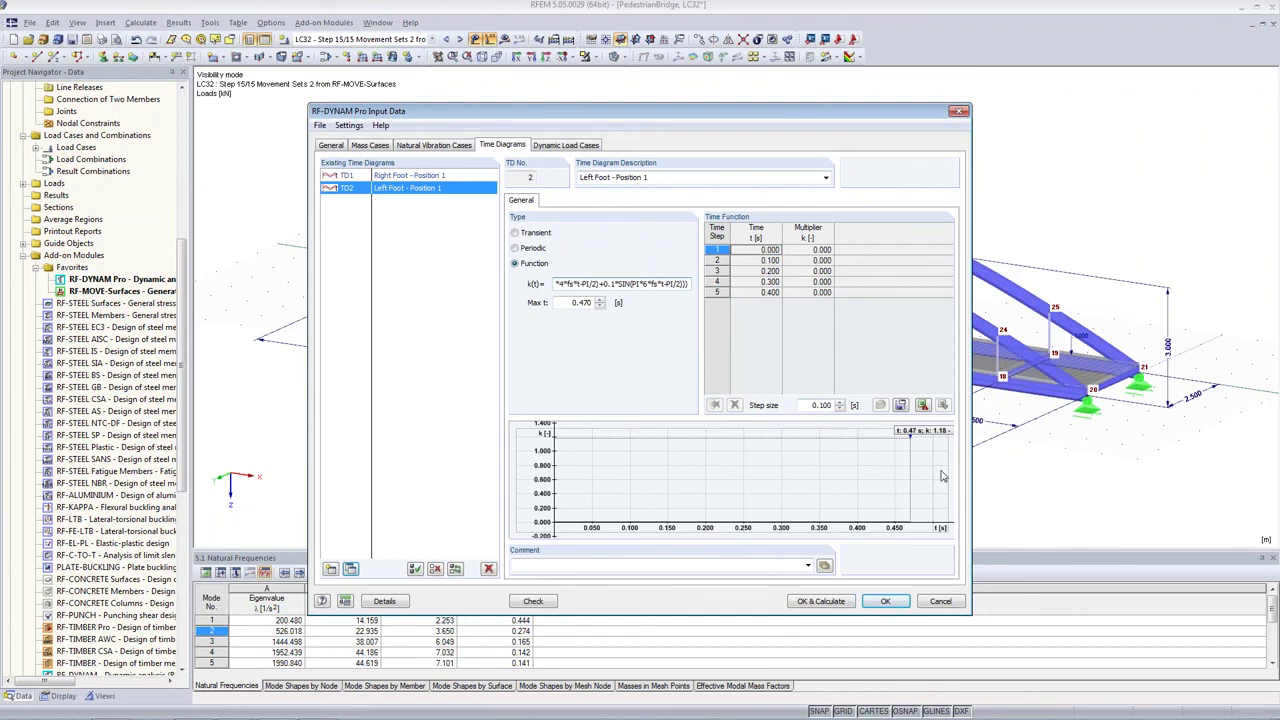
key("Tab")
left_click(568, 284)
key("ctrl+a")
key("ctrl+v")
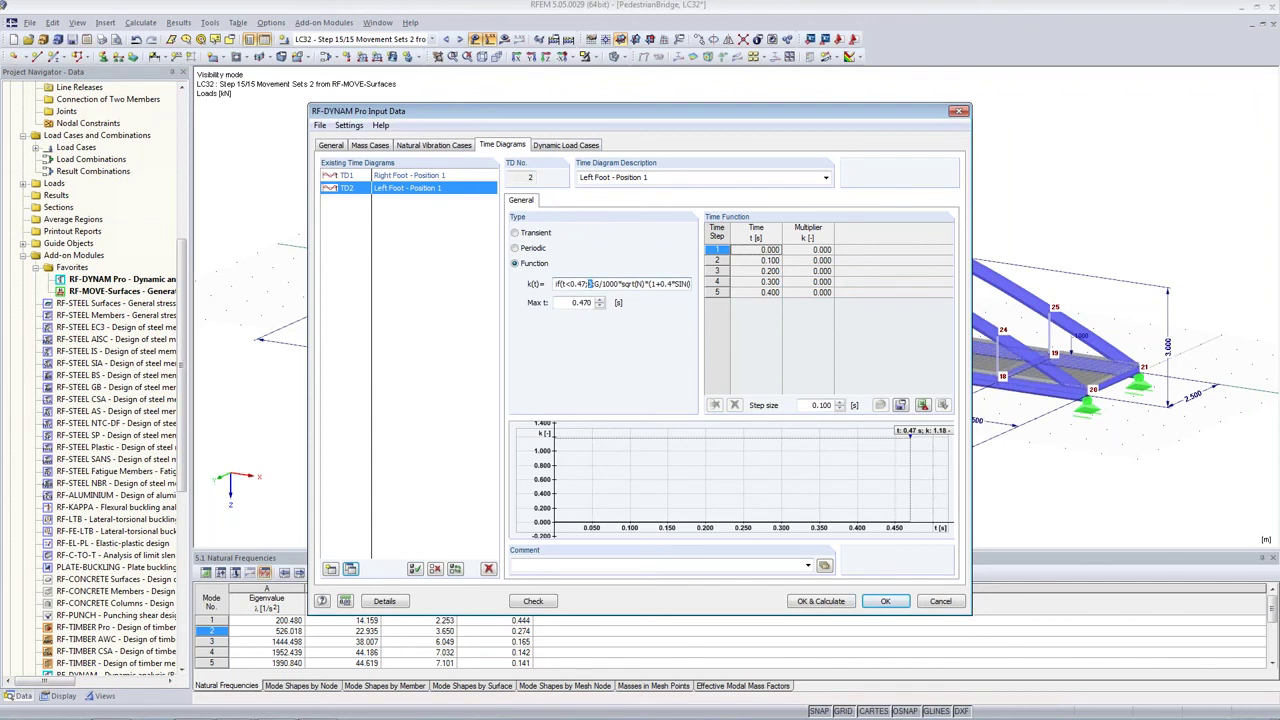
Step: Set the maximum time of the Left Foot - Position 1 diagram to 0.970 s
left_click(571, 303)
type("1")
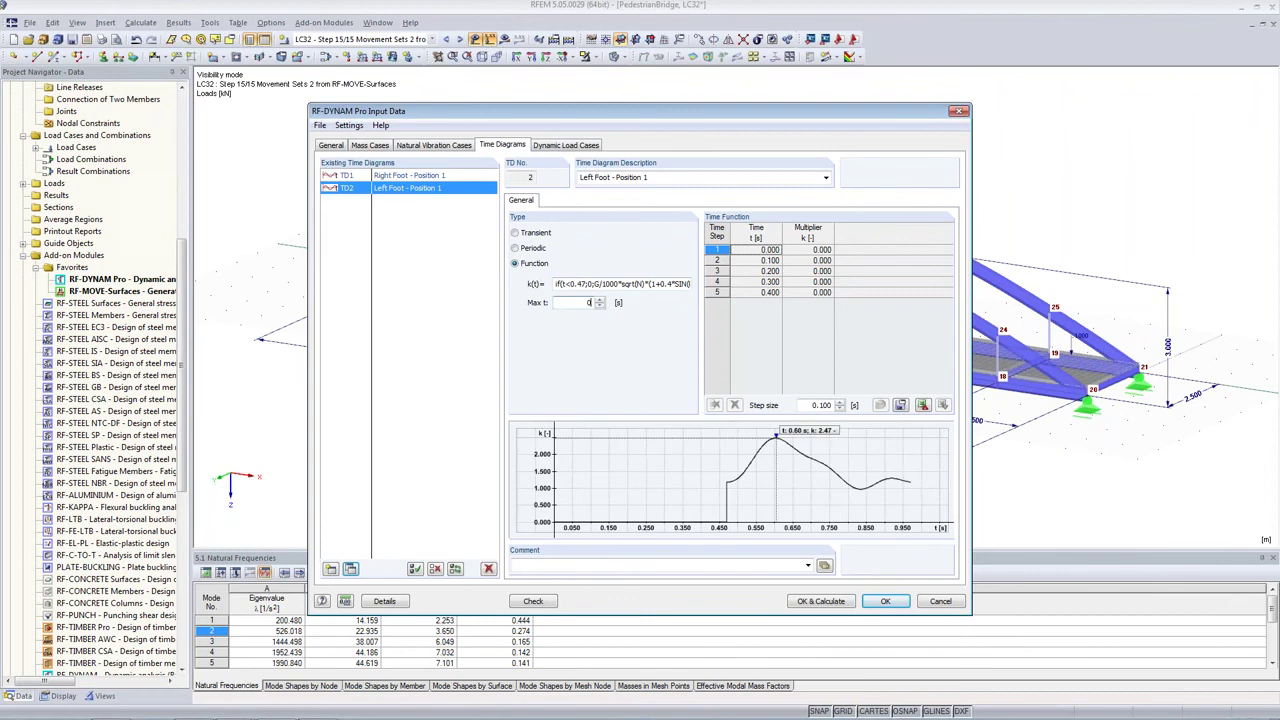
type(".970")
Step: Copy time diagram TD2 into a new one and describe it as Right Foot - Position 2
left_click(350, 568)
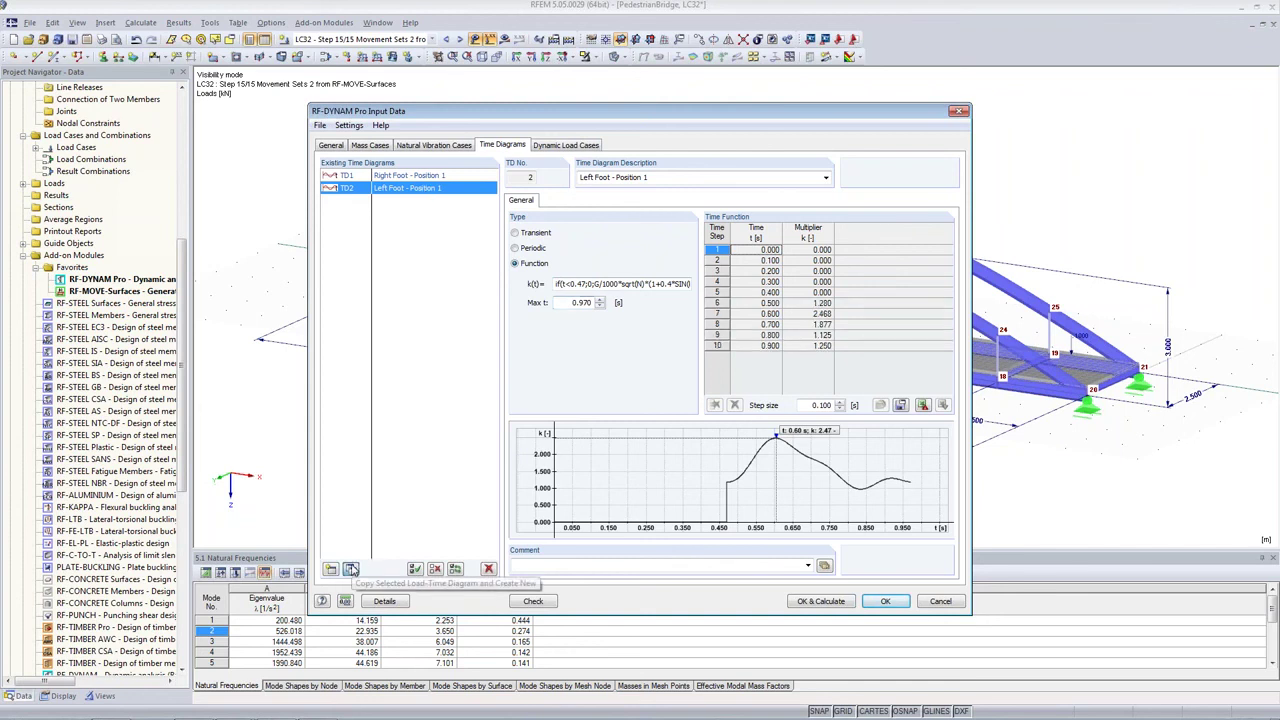
left_click(595, 178)
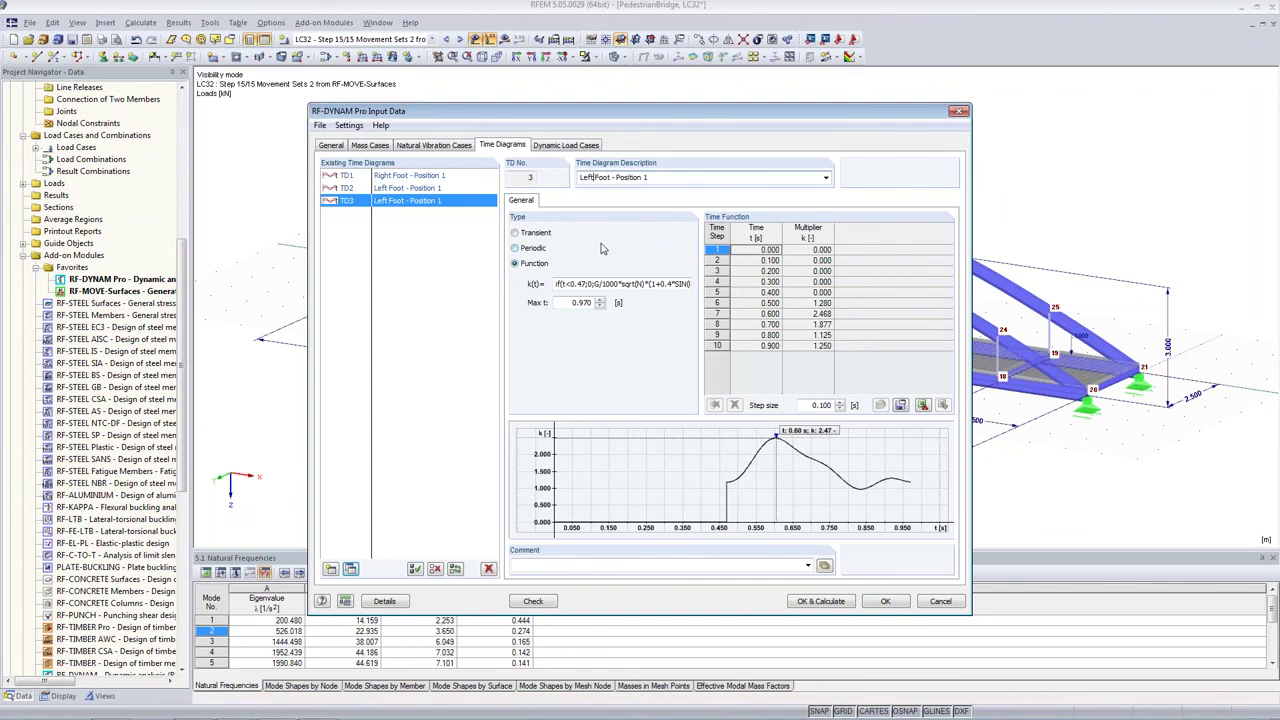
key("BackSpace")
key("BackSpace")
key("BackSpace")
key("BackSpace")
key("BackSpace")
type("Right")
Step: Change TD3's k(t) condition to t<0.97 and set its maximum time to 1.470 s
left_click(566, 283)
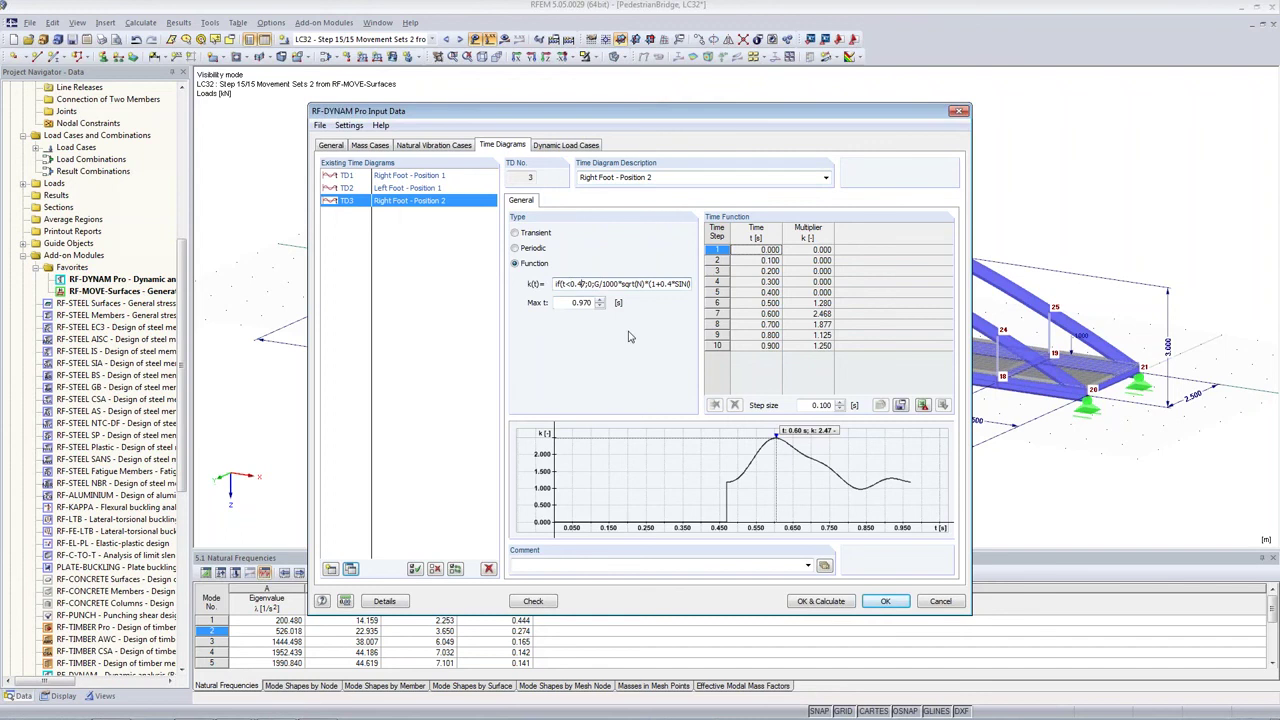
key("Delete")
type("9")
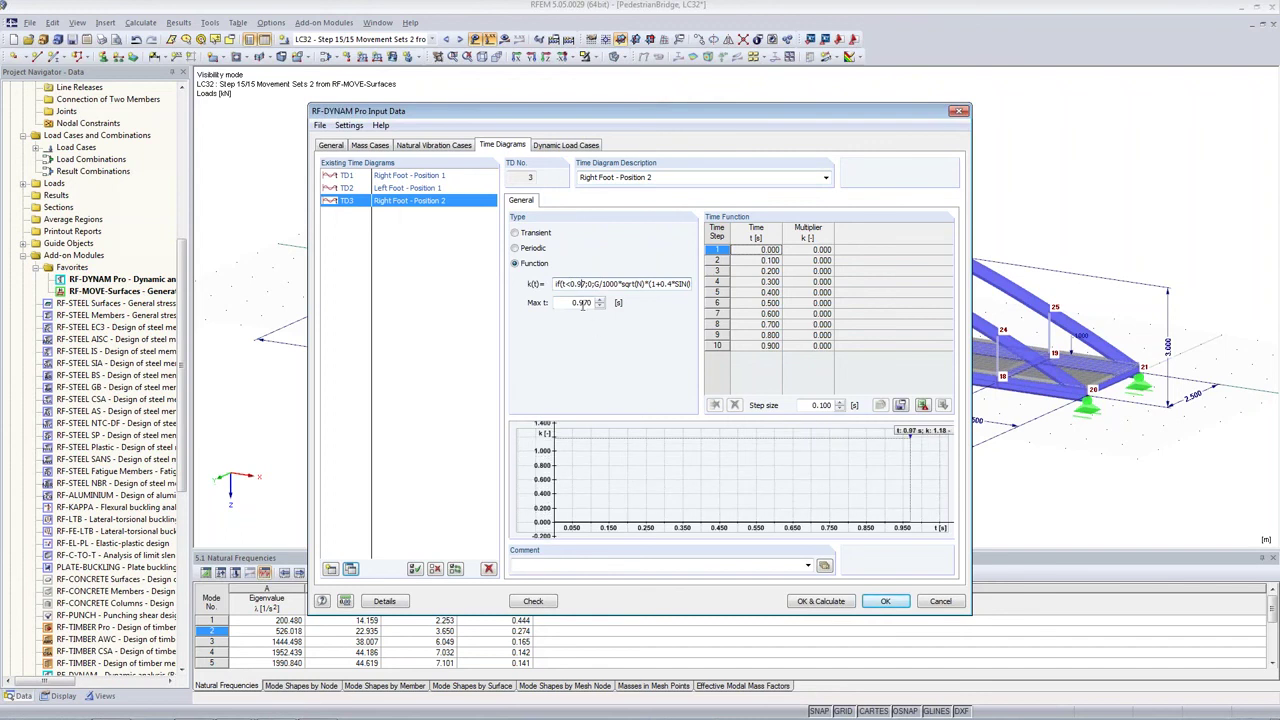
left_click(581, 302)
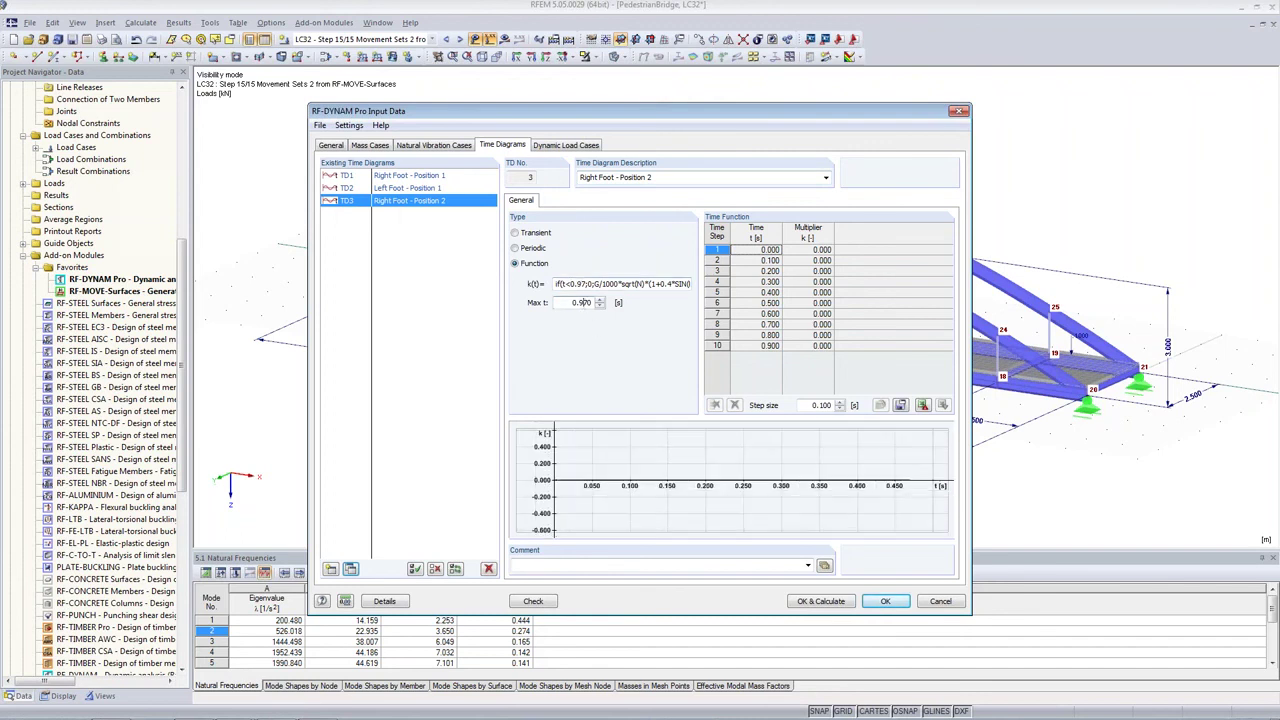
key("BackSpace")
type("4")
key("BackSpace")
type("1.470")
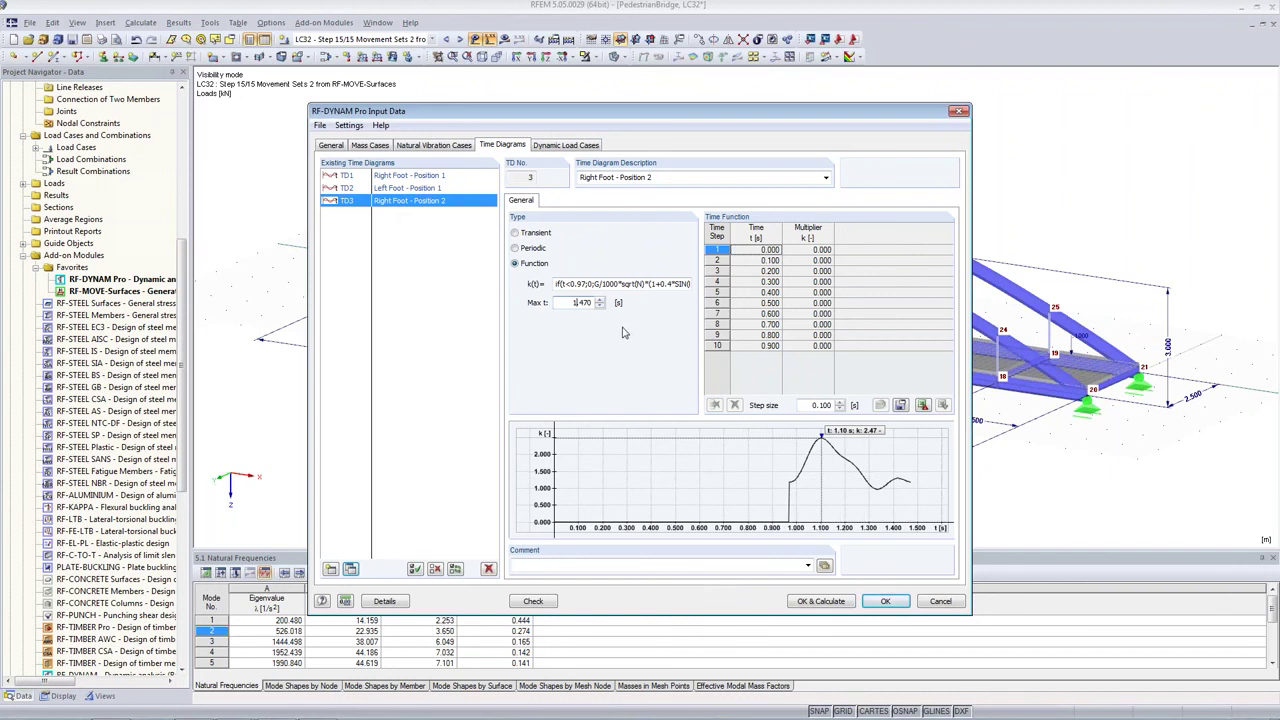
Step: Copy time diagram TD2 again and describe the new diagram as Left Foot - Position 2
left_click(392, 190)
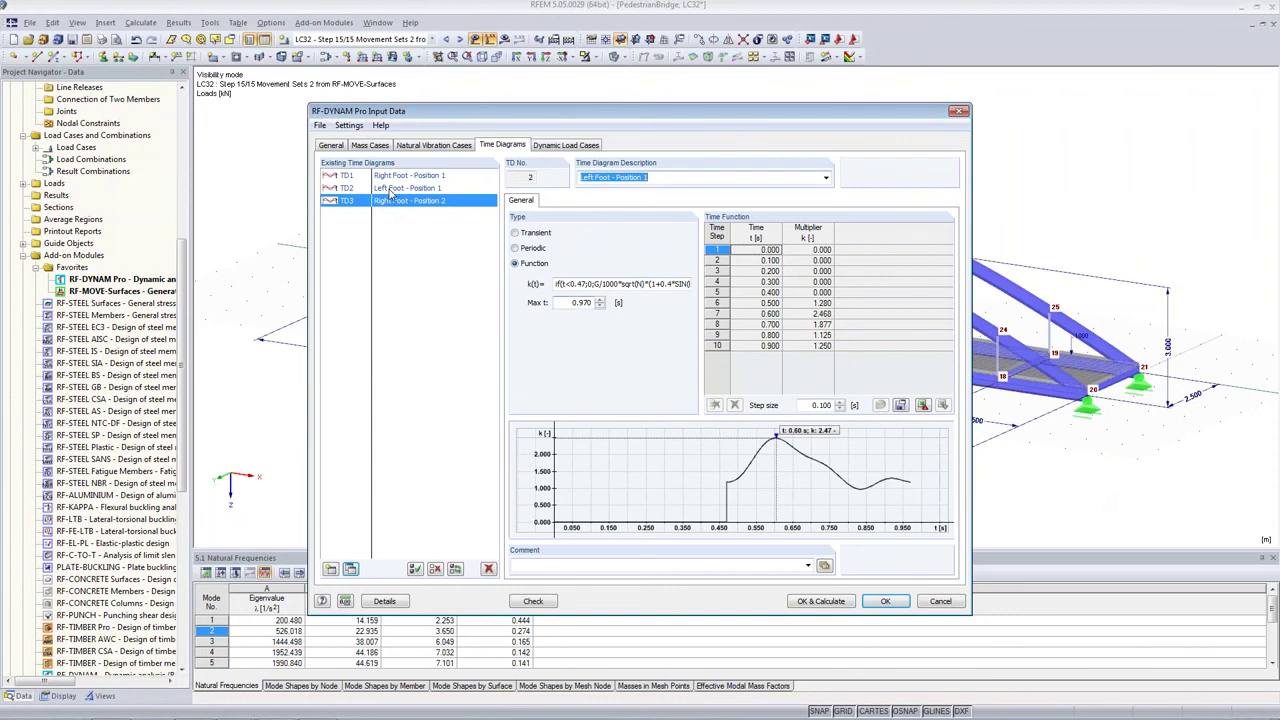
left_click(351, 569)
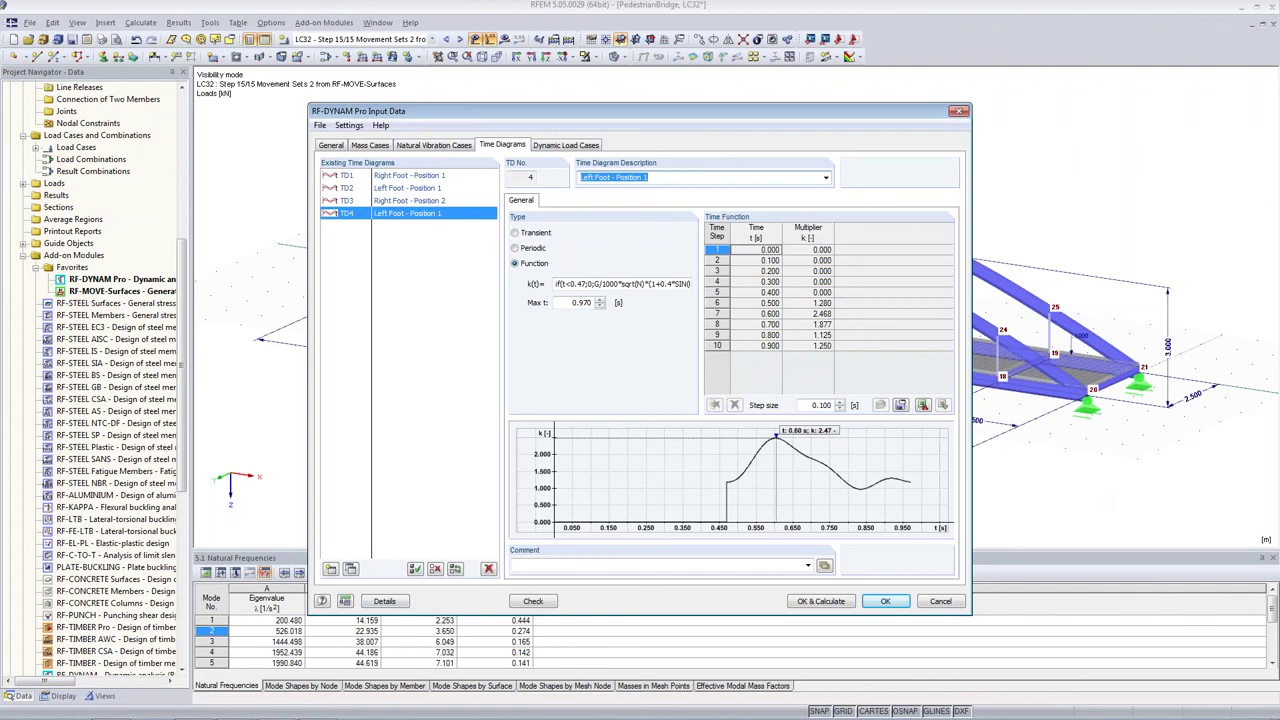
key("End")
key("BackSpace")
type("2")
Step: Change TD4's k(t) condition to t<1.47 and set its maximum time to 1.970 s
left_click(570, 284)
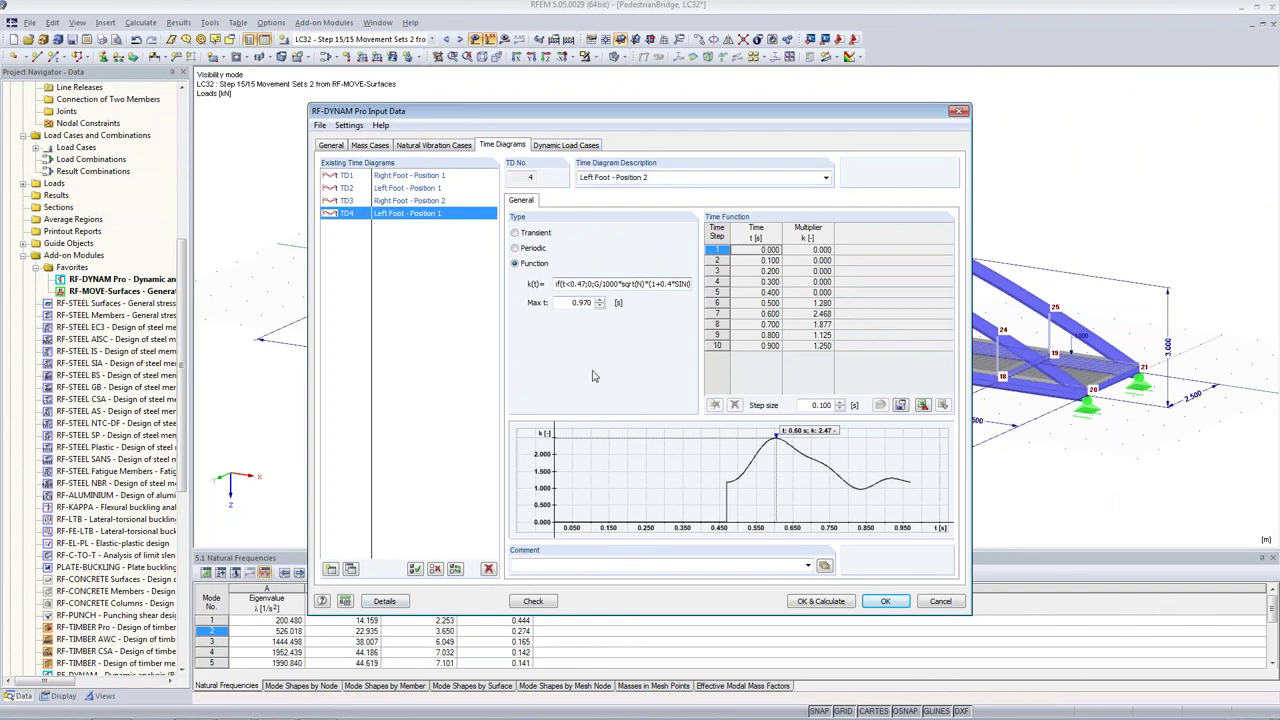
key("BackSpace")
type("1")
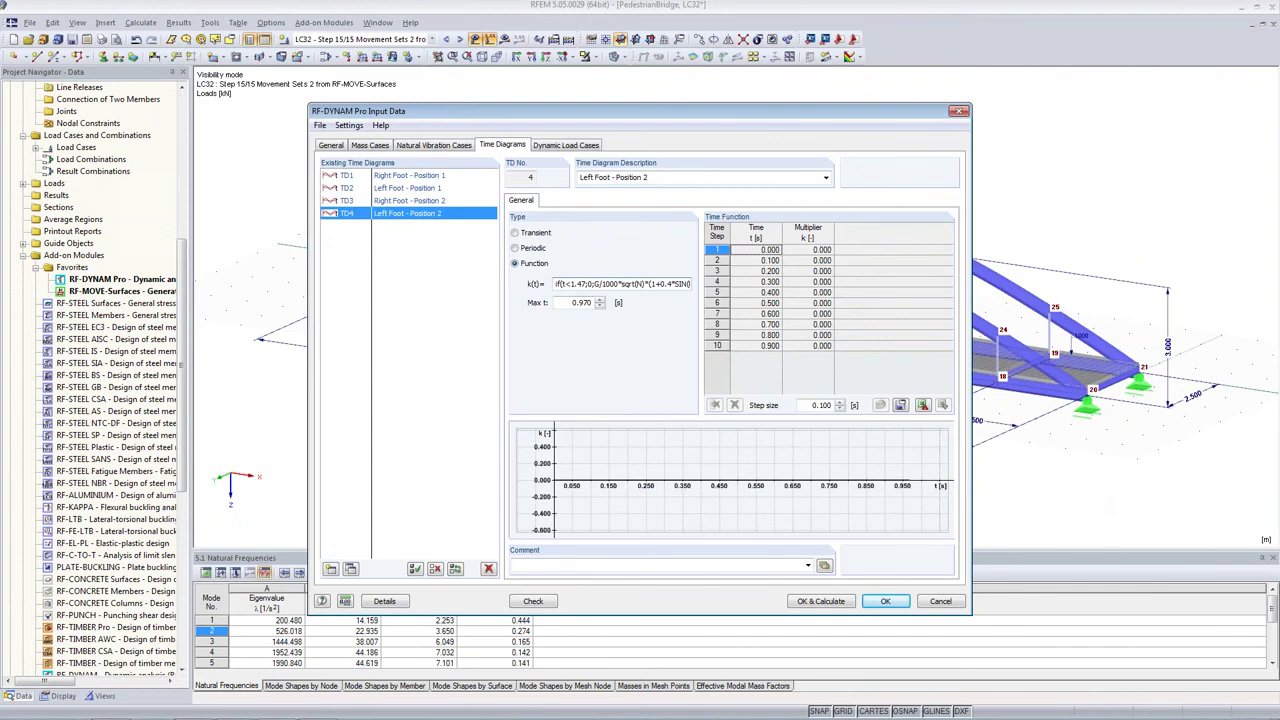
left_click(576, 302)
key("BackSpace")
type("1")
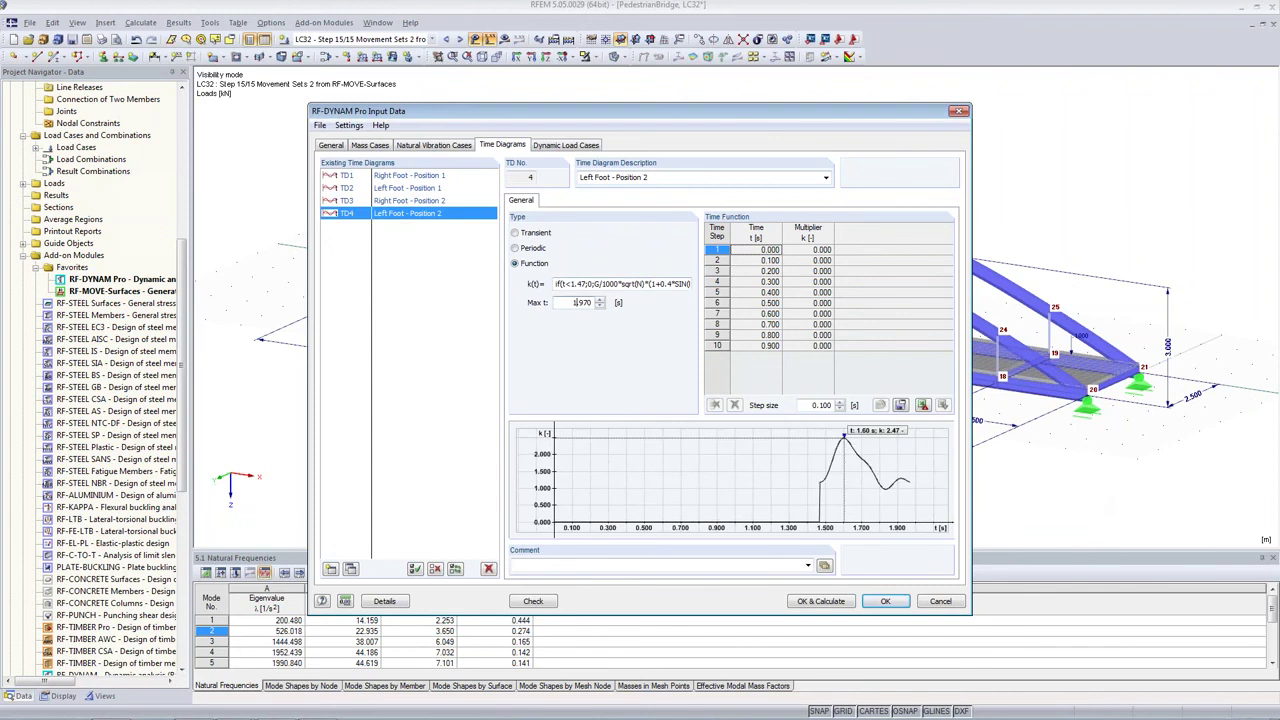
Step: Copy time diagram TD3 into a new one and describe it as Right Foot - Position 3
left_click(405, 200)
left_click(350, 568)
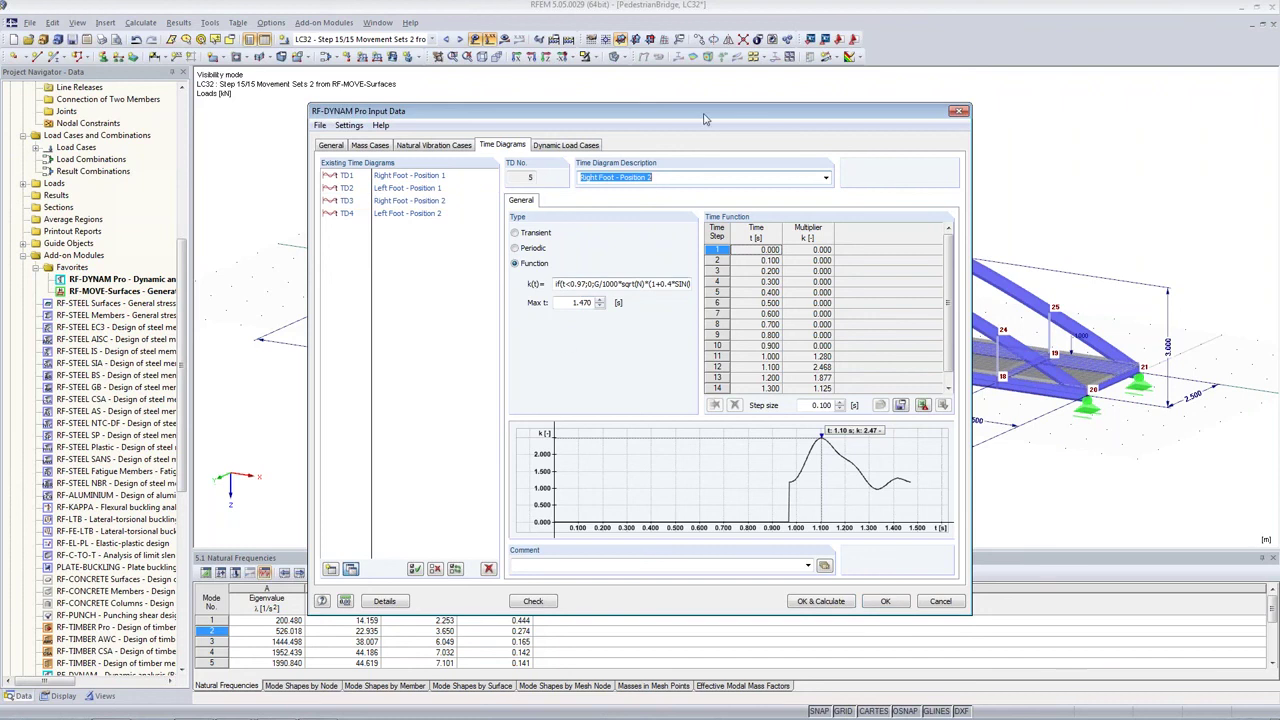
left_click(677, 176)
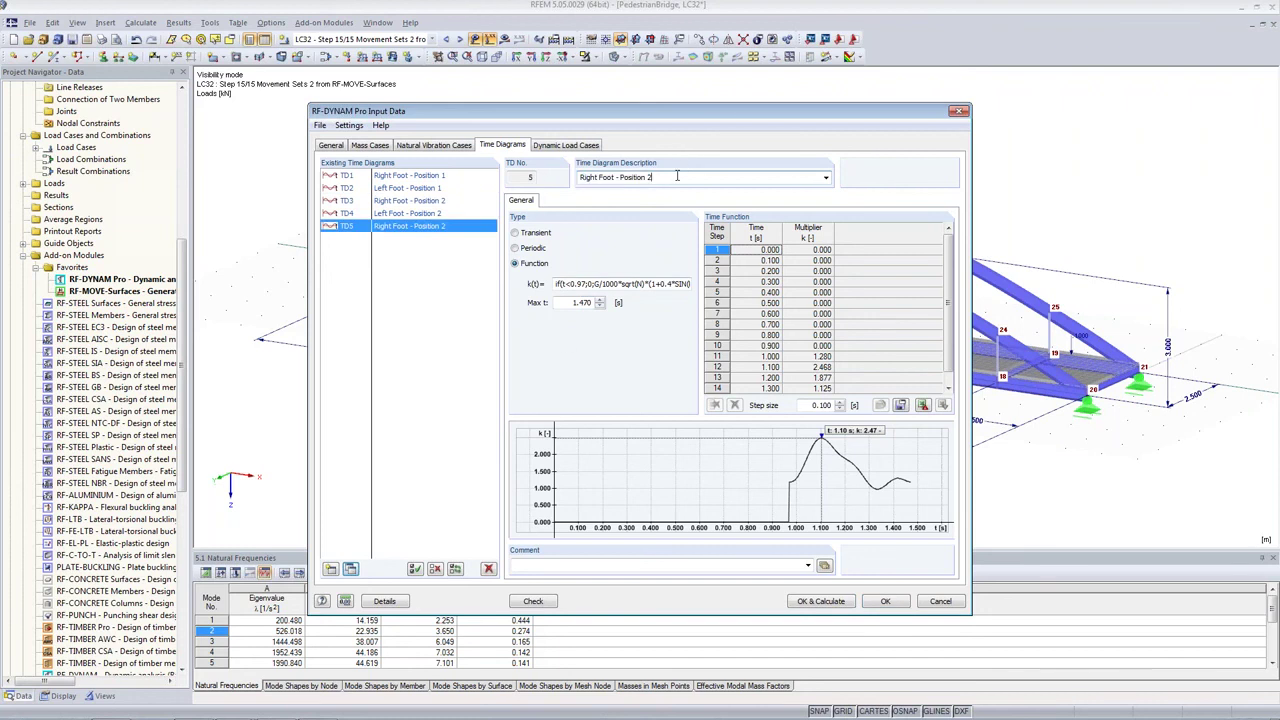
key("BackSpace")
type("3")
Step: Change TD5's k(t) condition to t<1.97 and set its maximum time to 2.470 s
left_click(570, 284)
key("Delete")
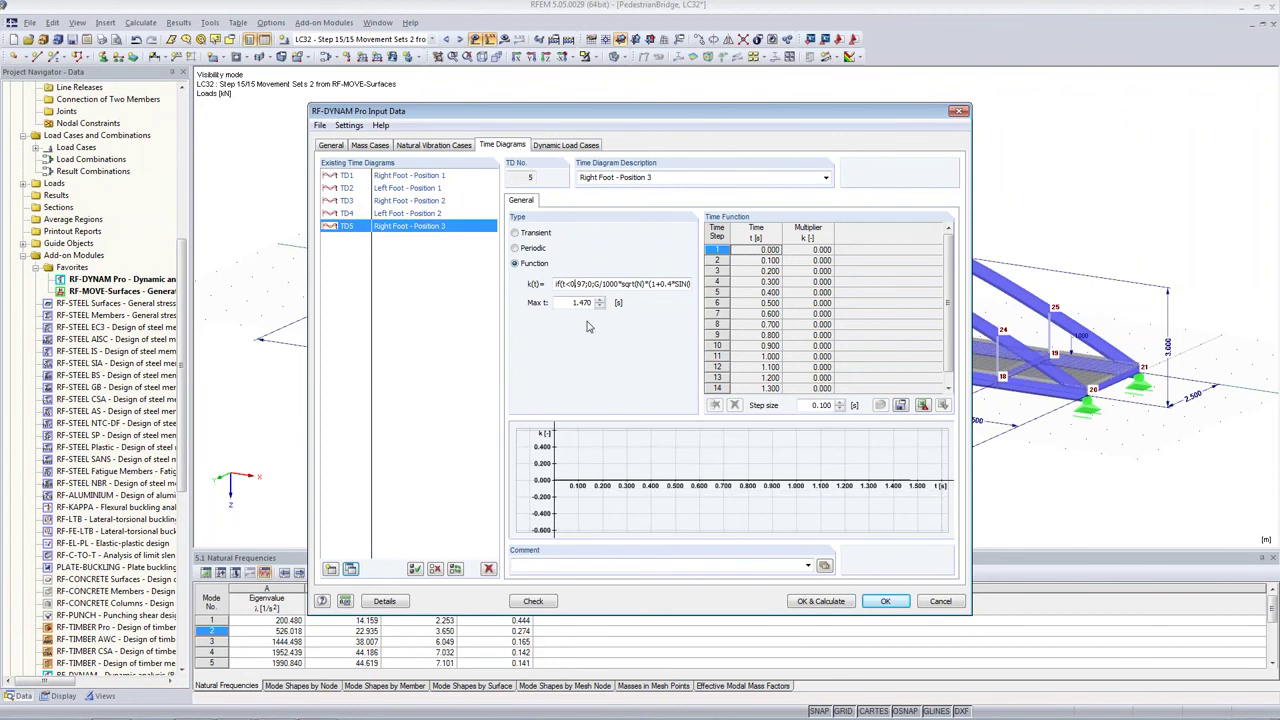
key("BackSpace")
type("1.")
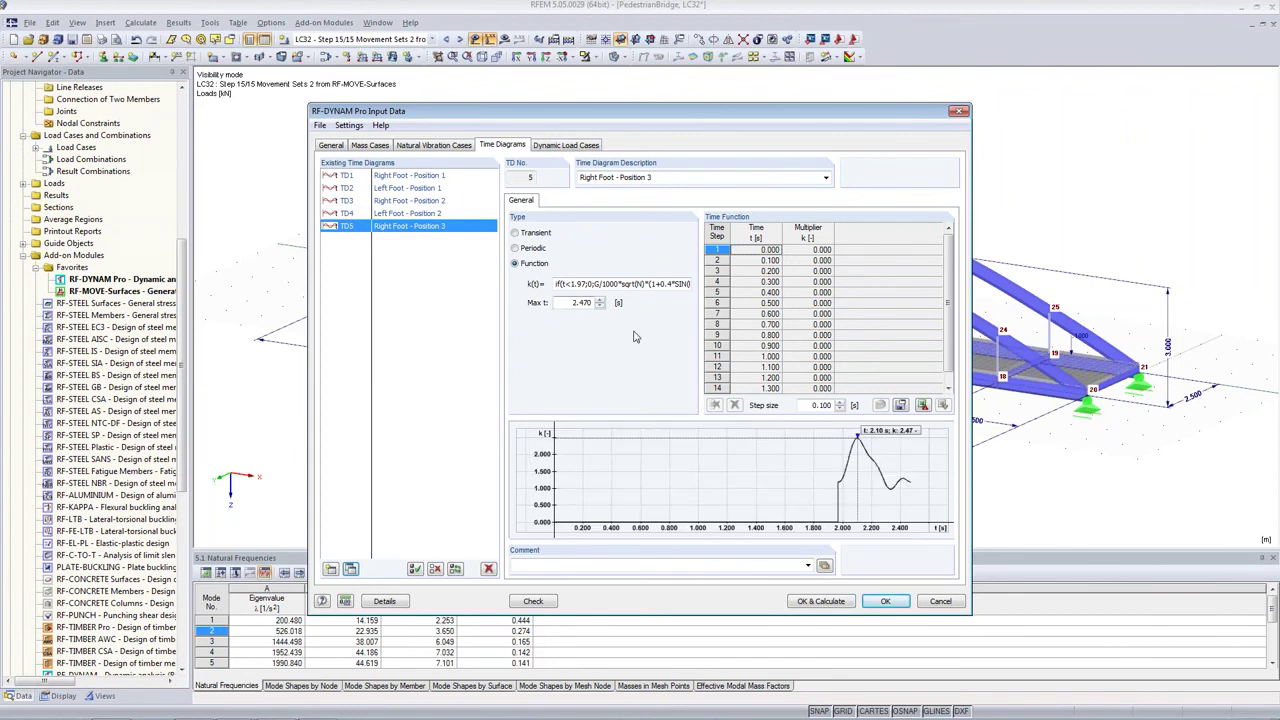
Step: Copy time diagram TD4, Left Foot - Position 2, into a new time diagram
left_click(383, 214)
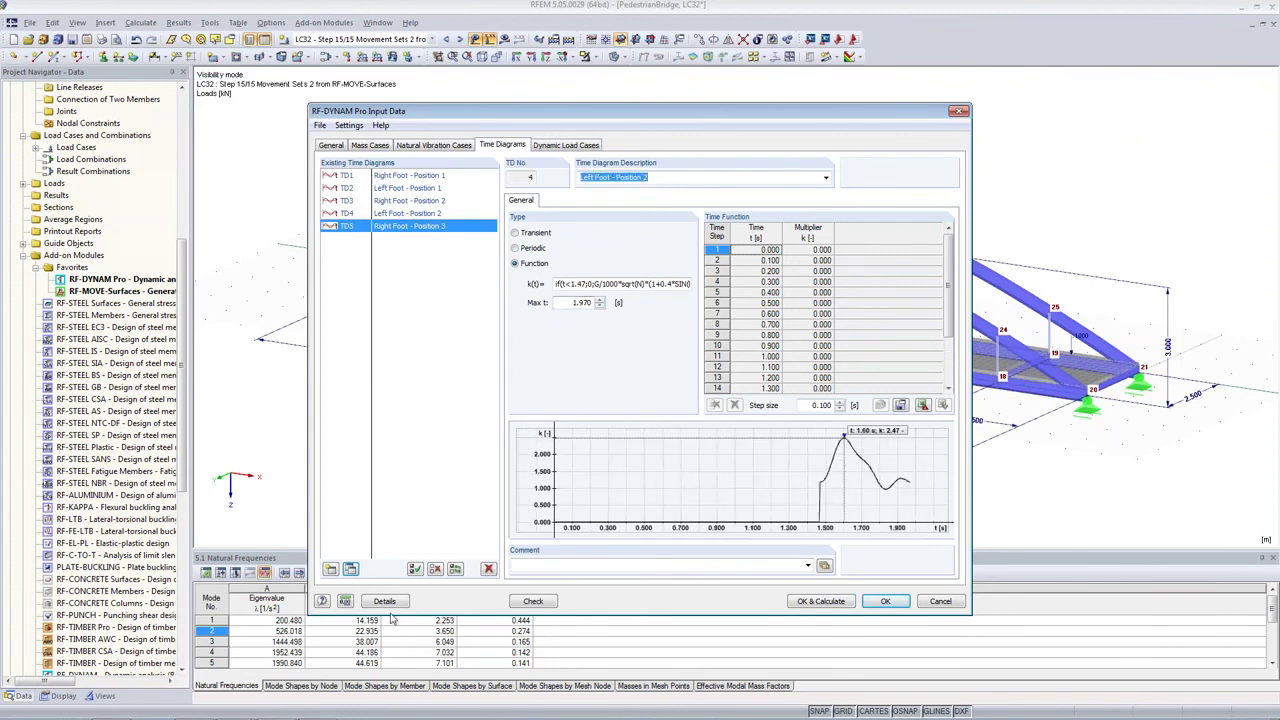
left_click(350, 568)
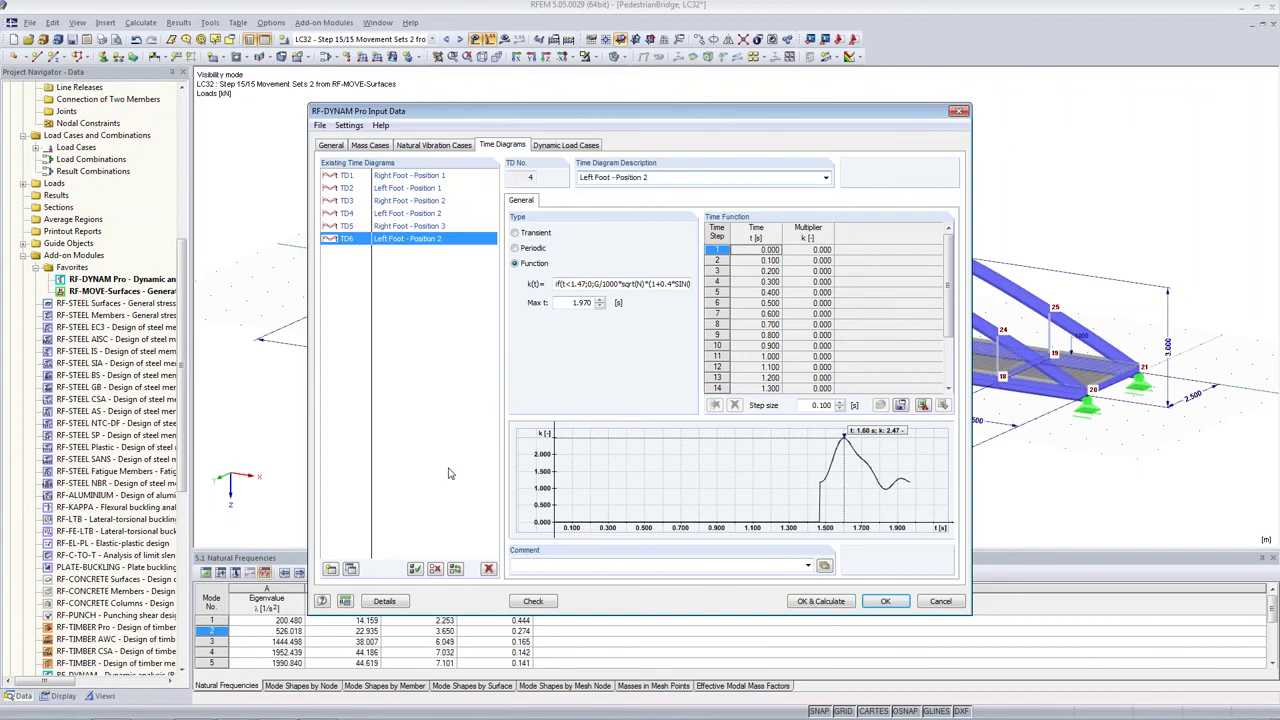
Step: Change the description of time diagram TD6 to Left Foot - Position 3
left_click(666, 178)
key("BackSpace")
type("3")
Step: Set the condition in TD6's function to t<2.47 and its maximum time to 2.970 s
left_click(573, 285)
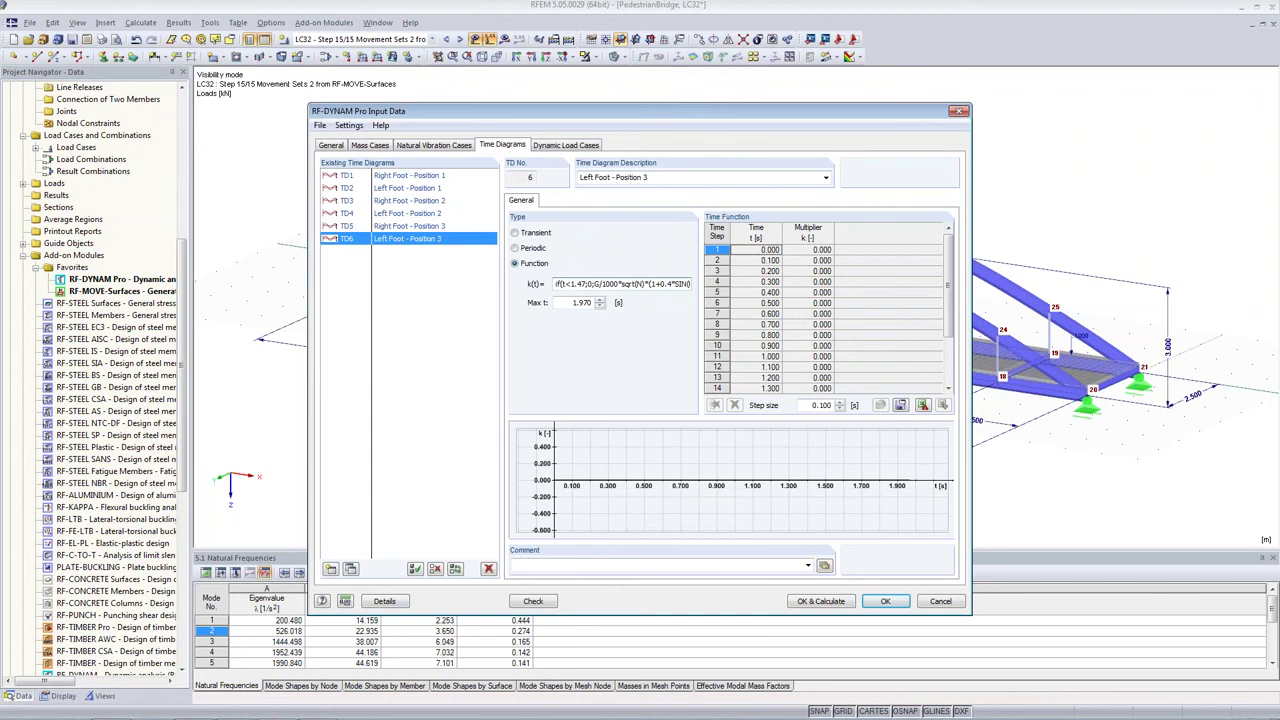
left_click(578, 304)
key("BackSpace")
type("2")
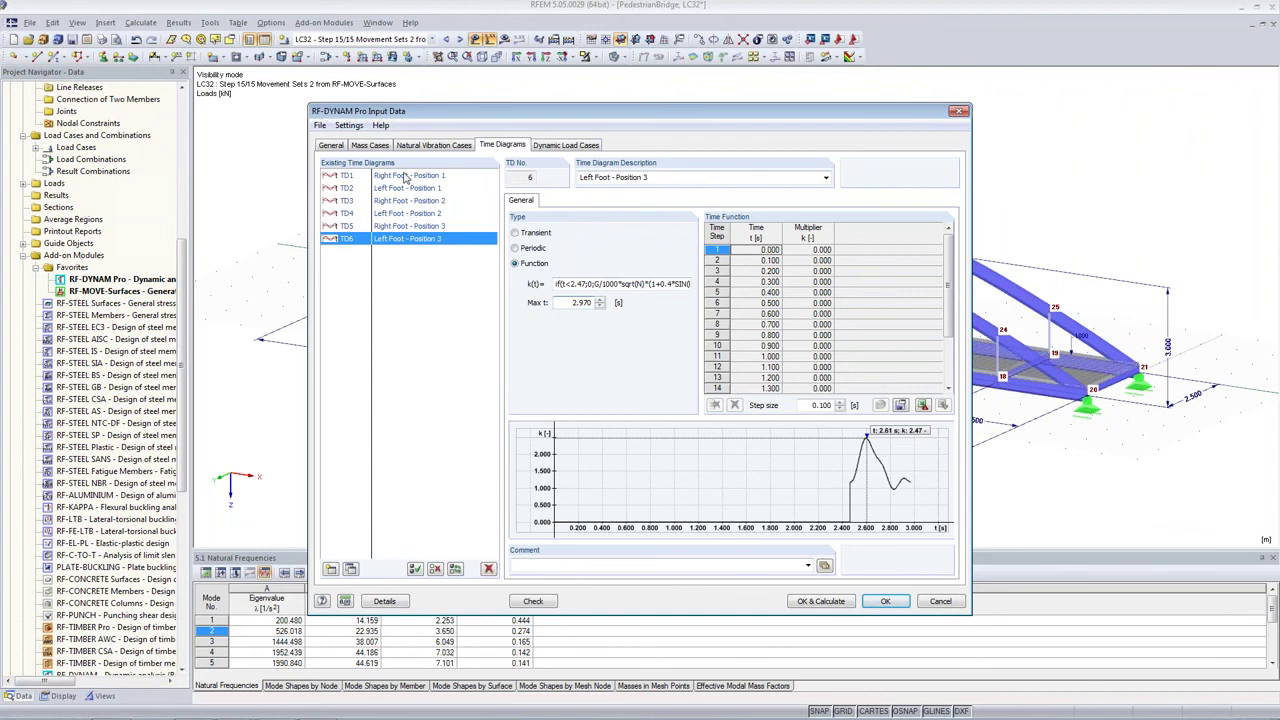
Step: Compare the functions and curves of time diagrams TD5, TD6 and TD1
left_click(408, 226)
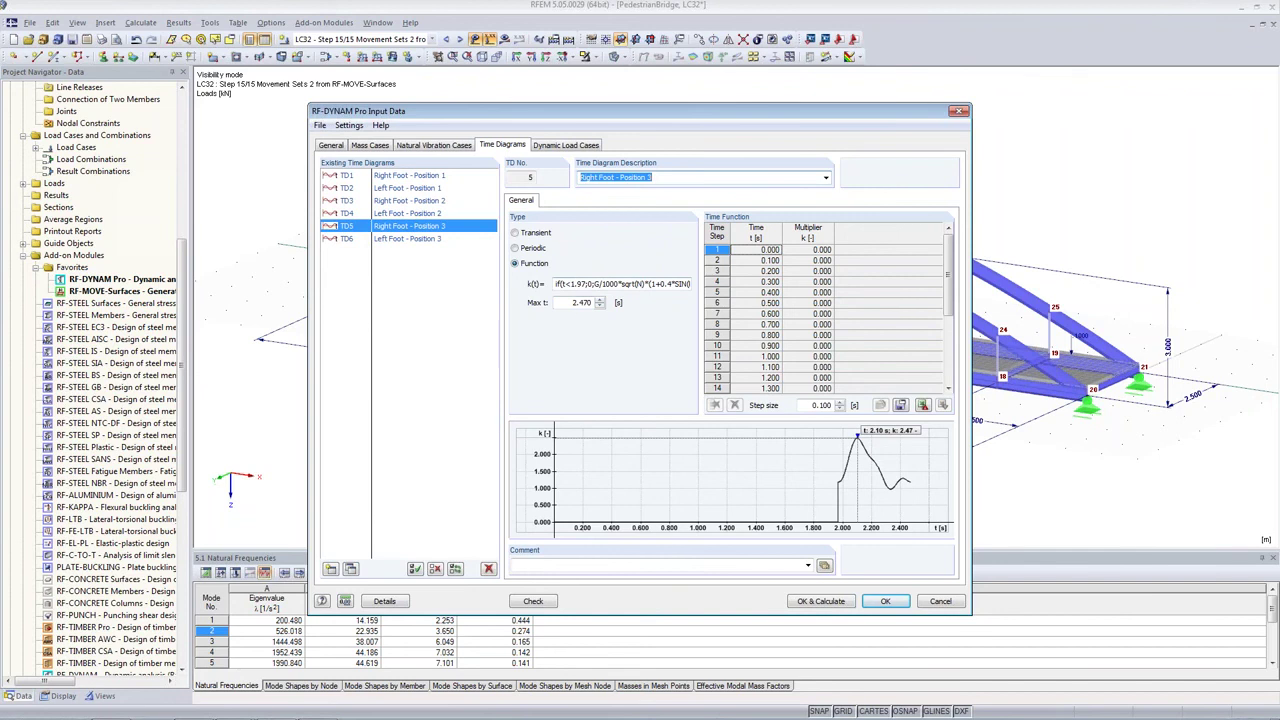
left_click(388, 241)
left_click(388, 228)
left_click(425, 240)
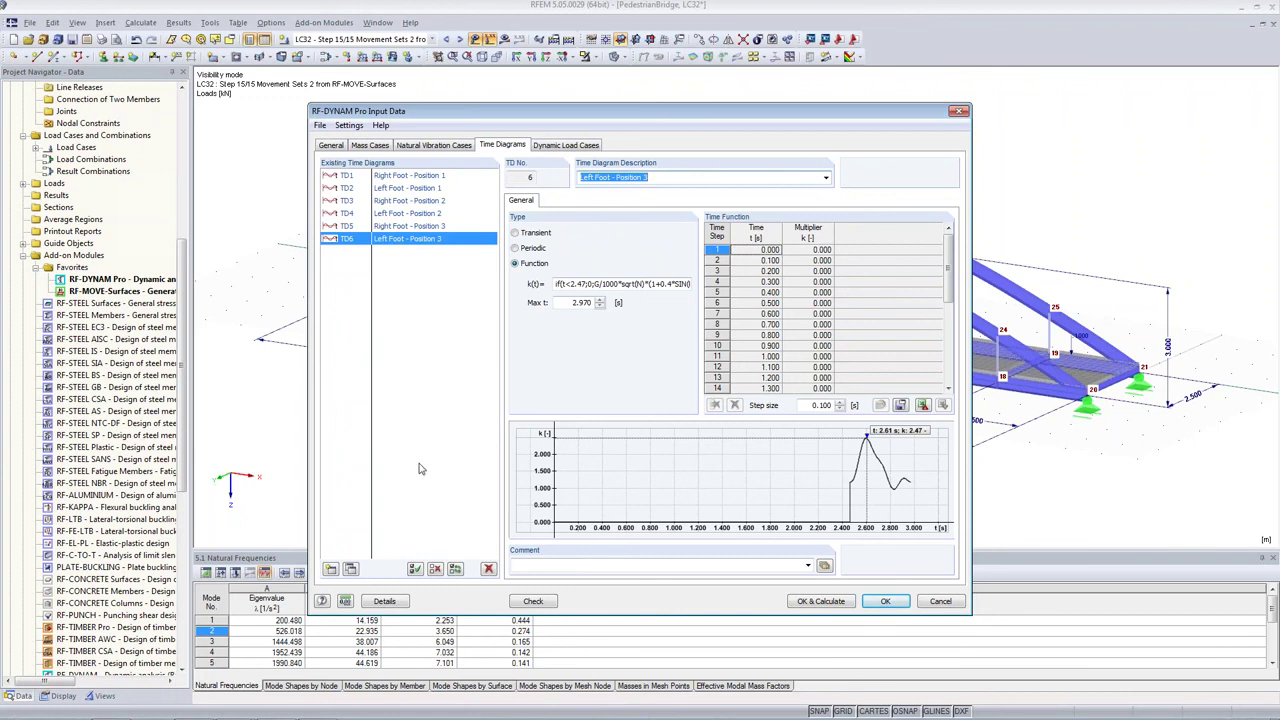
left_click(385, 177)
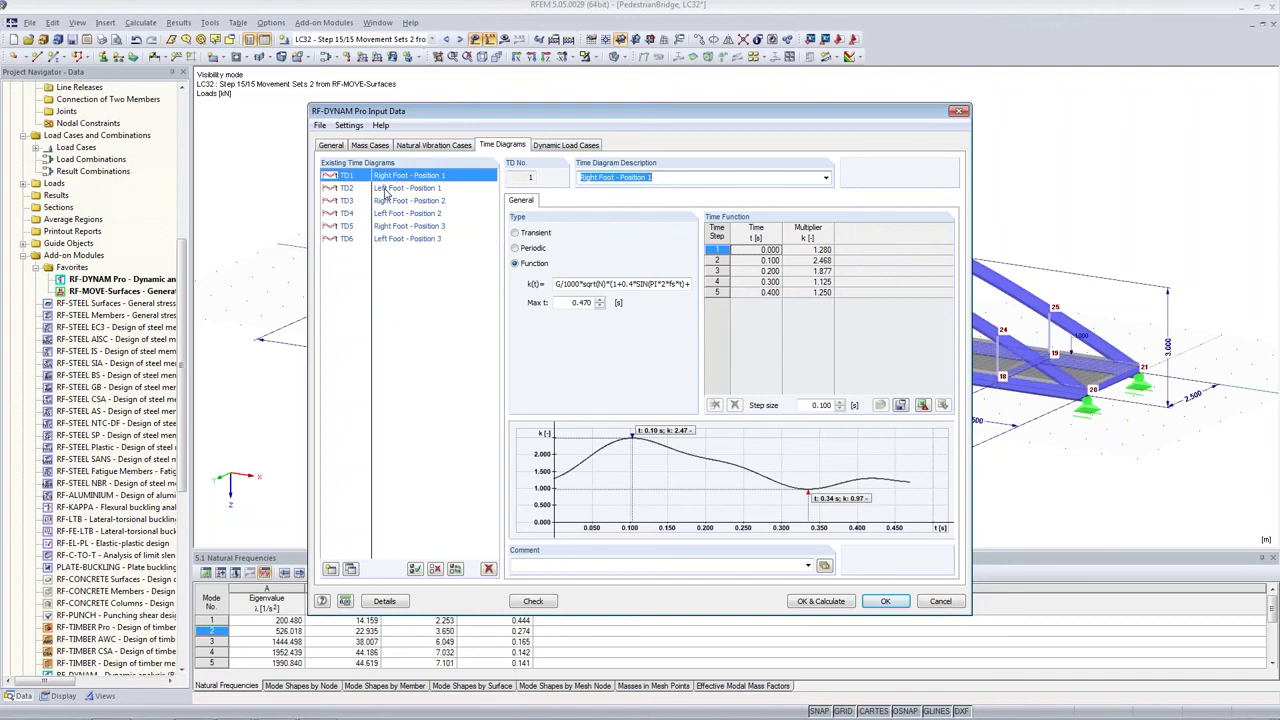
Step: Set the time function step size to 0.010 s for time diagram TD2, Left Foot - Position 1
left_click(386, 189)
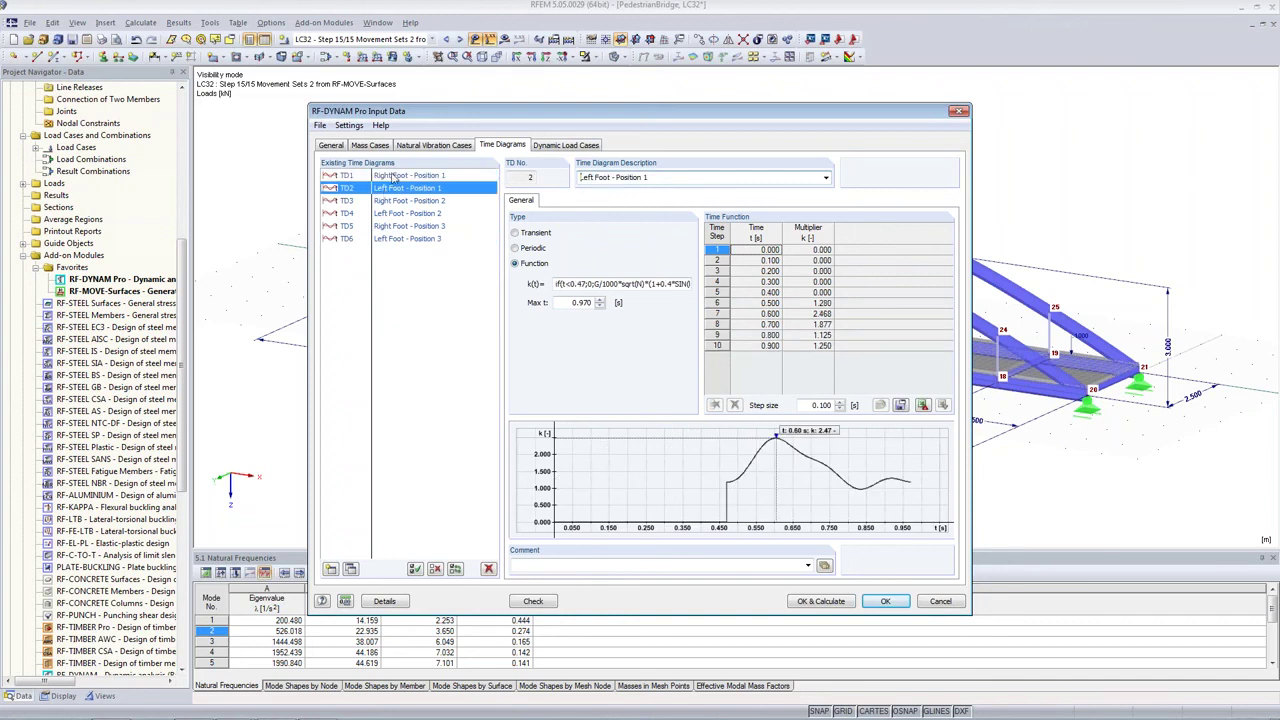
left_click(402, 439)
left_click(572, 284)
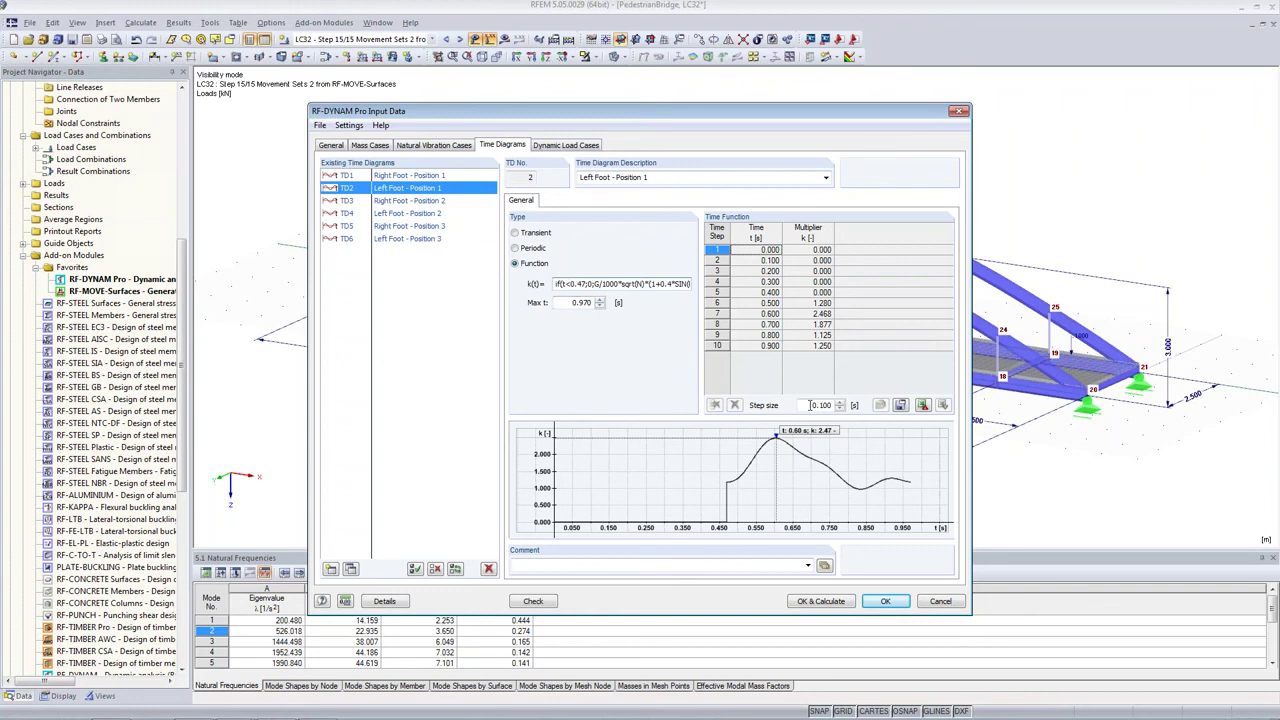
left_click_drag(833, 406, 798, 406)
type("0.01")
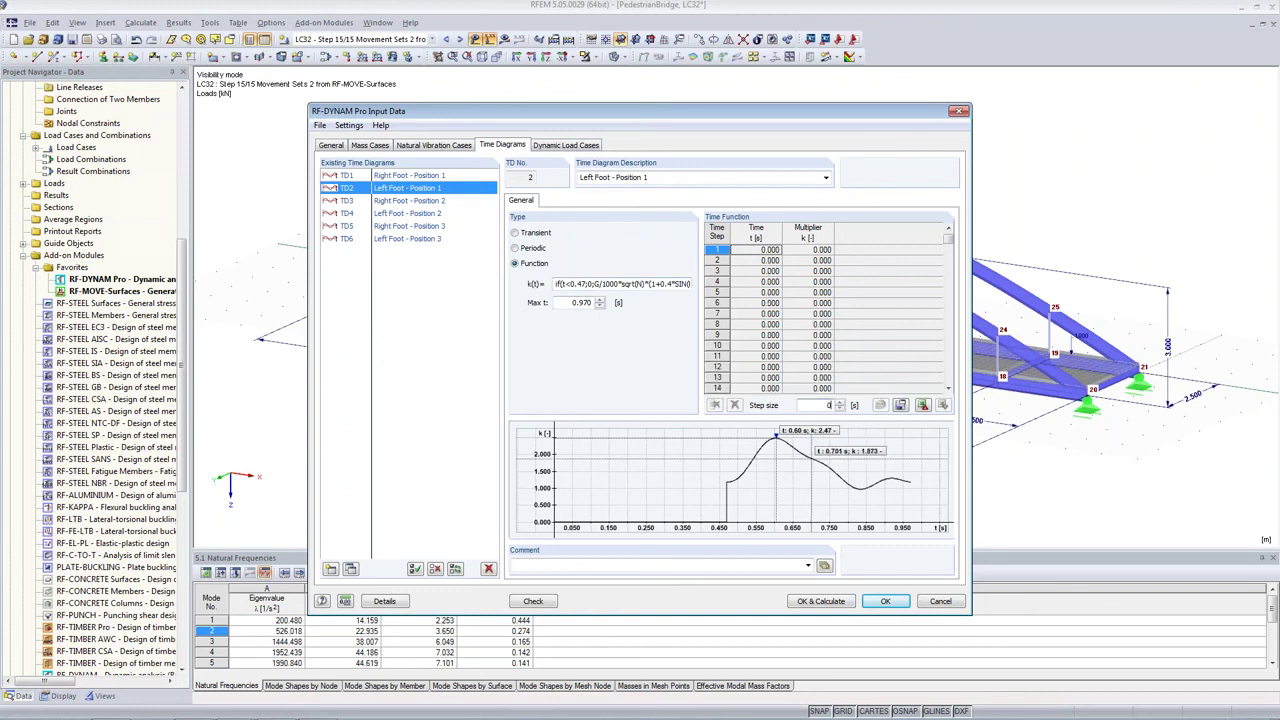
left_click(811, 378)
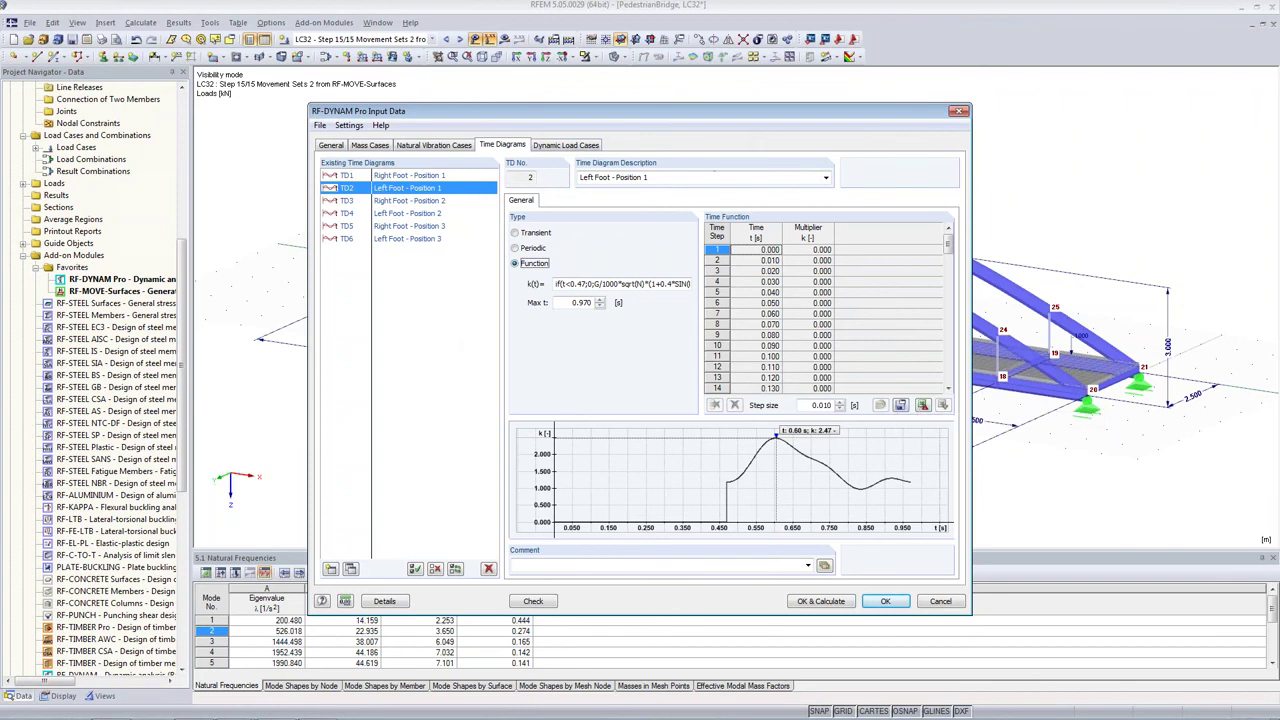
Step: Describe dynamic load case DLC1 as Walking - Vertical Direction and use time history analysis with direct integration
left_click(585, 148)
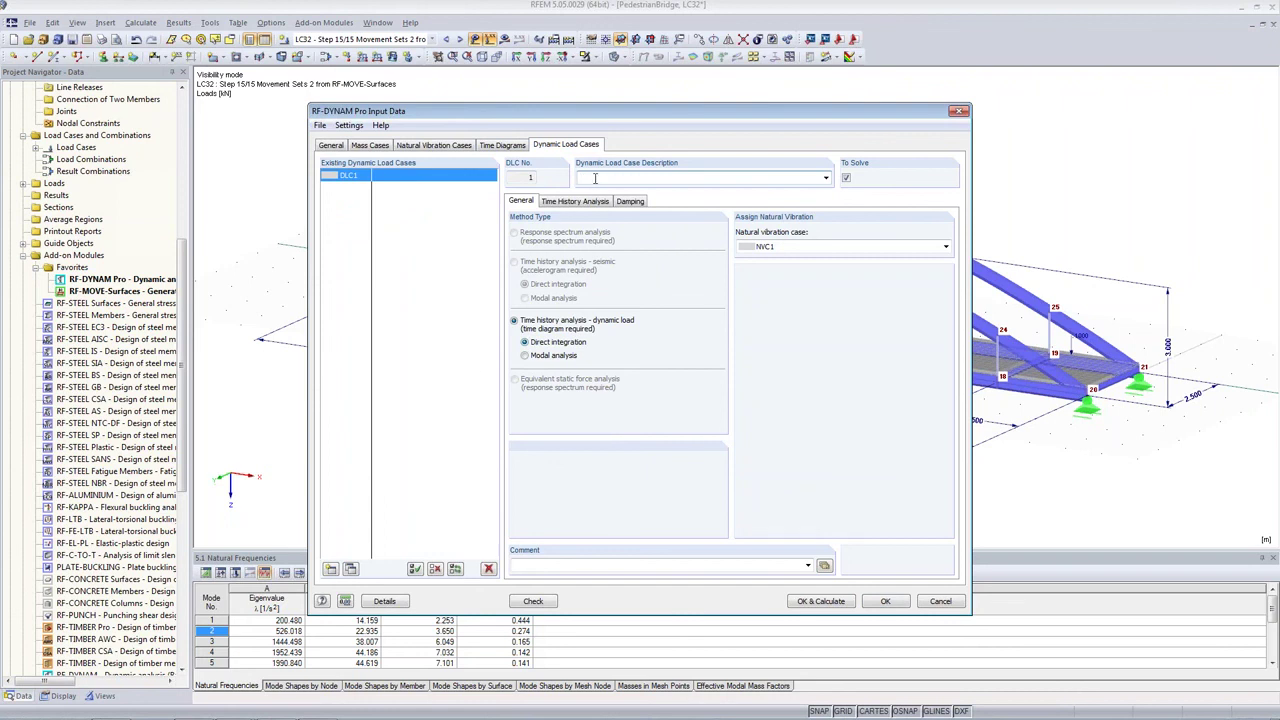
type("Walking - Vertical Direction")
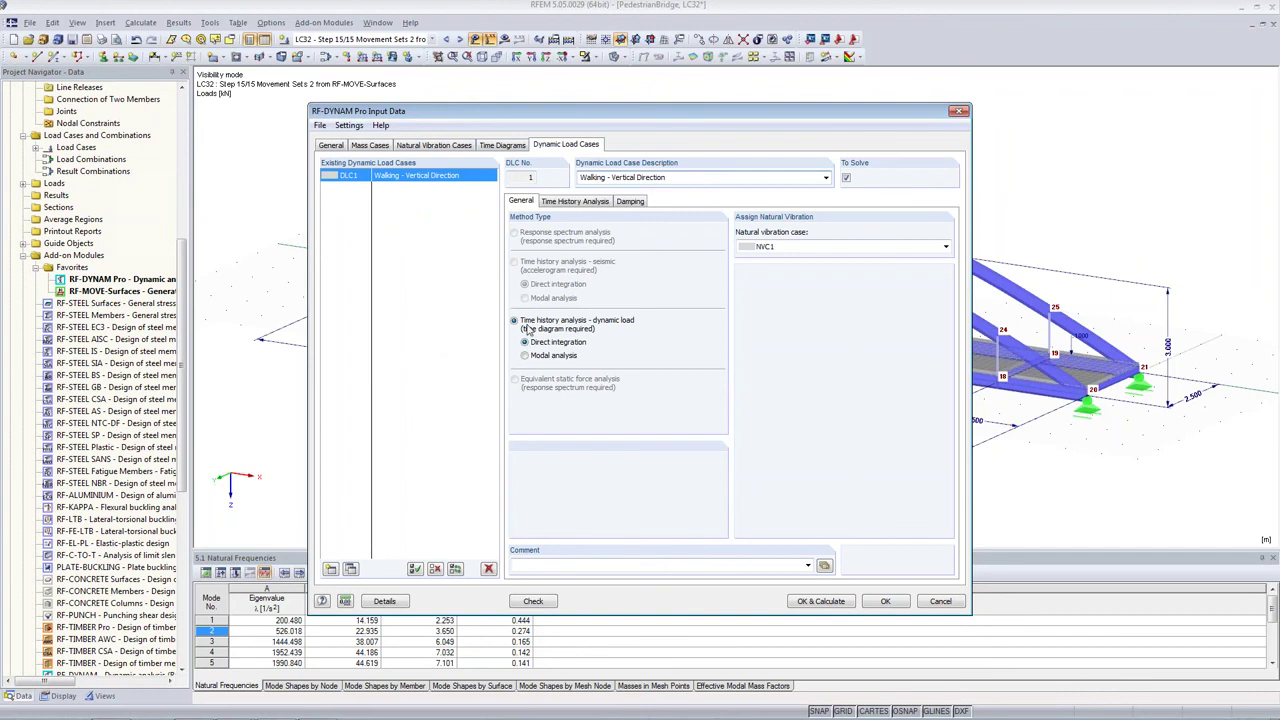
left_click(555, 345)
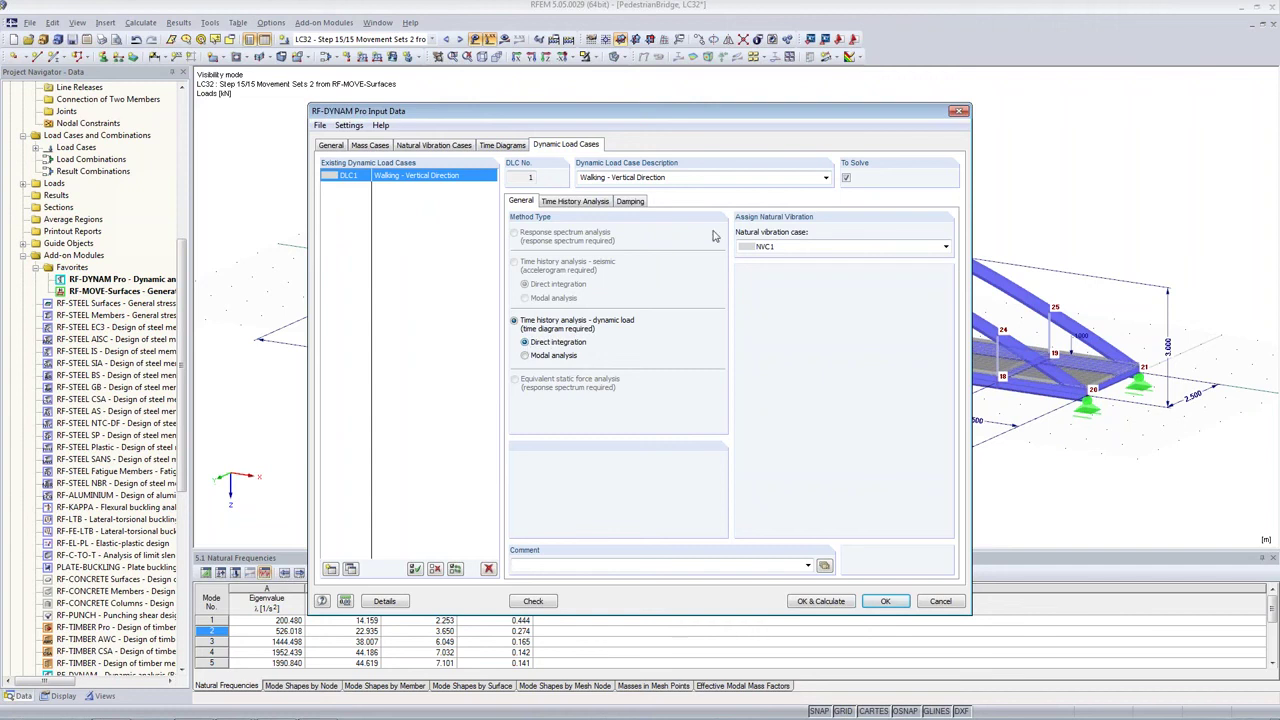
Step: Set the manual integration parameters of DLC1 to a time step of 0.010 s and a maximum time of 15.000 s
left_click(568, 204)
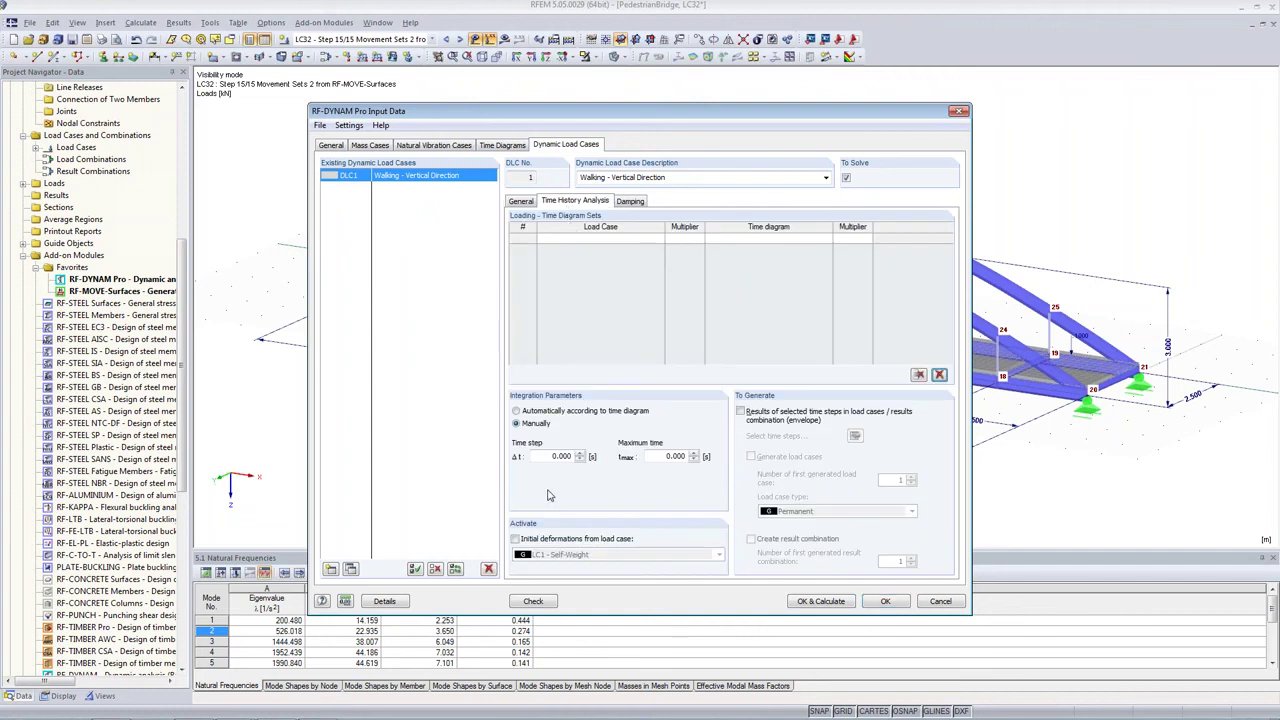
left_click_drag(549, 456, 580, 459)
type("0")
key("Tab")
key("shift+Tab")
left_click(565, 457)
left_click_drag(541, 456, 576, 457)
left_click(660, 456)
type("1")
key("Tab")
Step: Enable generating results of selected time steps and create a result combination for DLC1
left_click(740, 412)
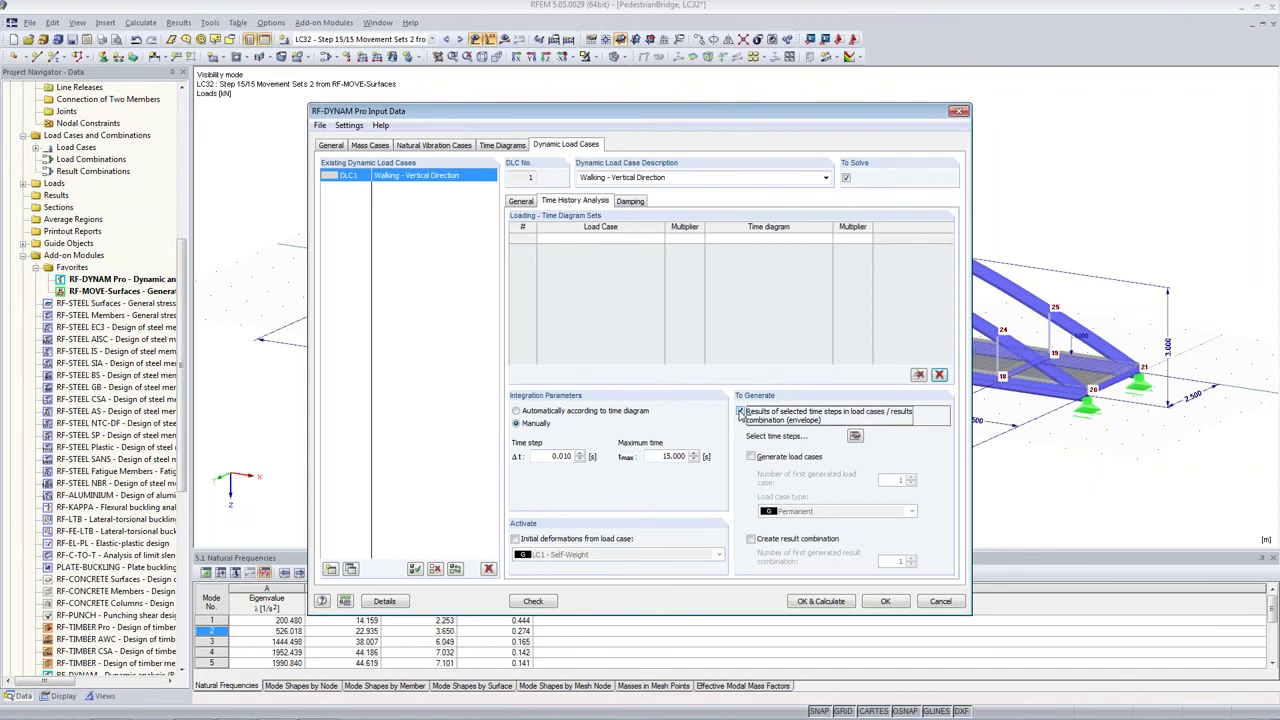
left_click(751, 540)
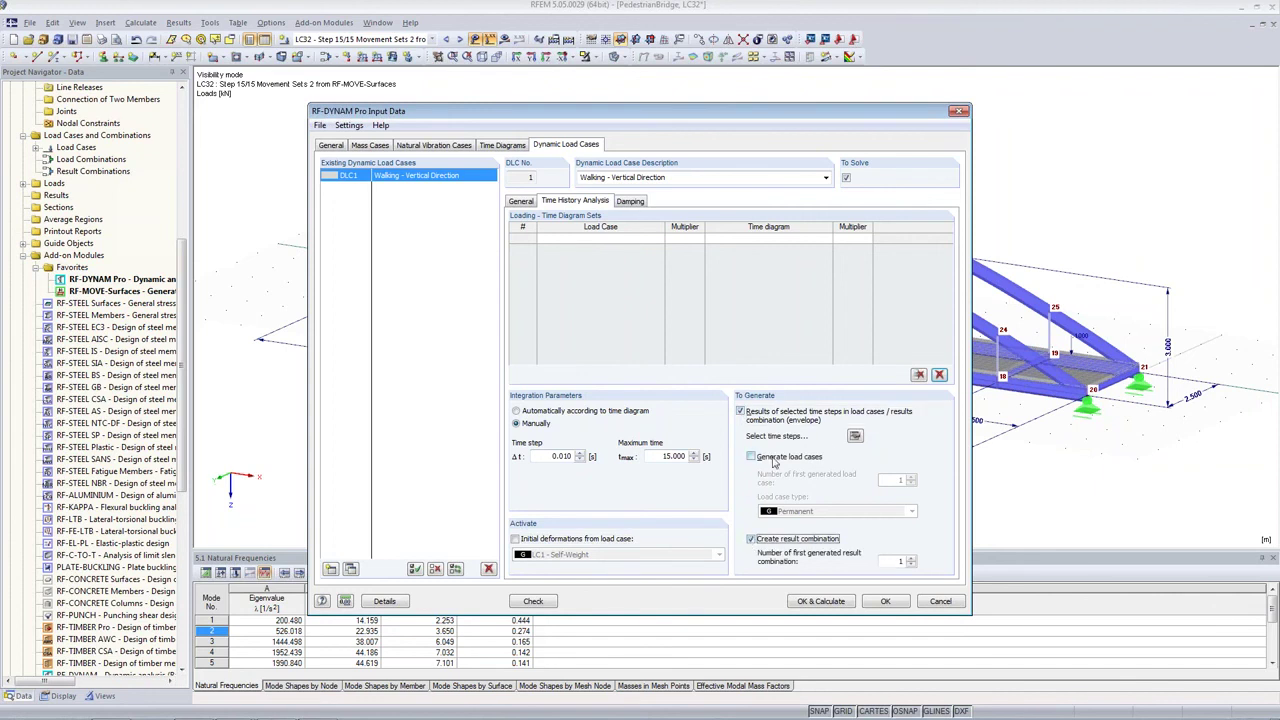
left_click(751, 457)
left_click(855, 435)
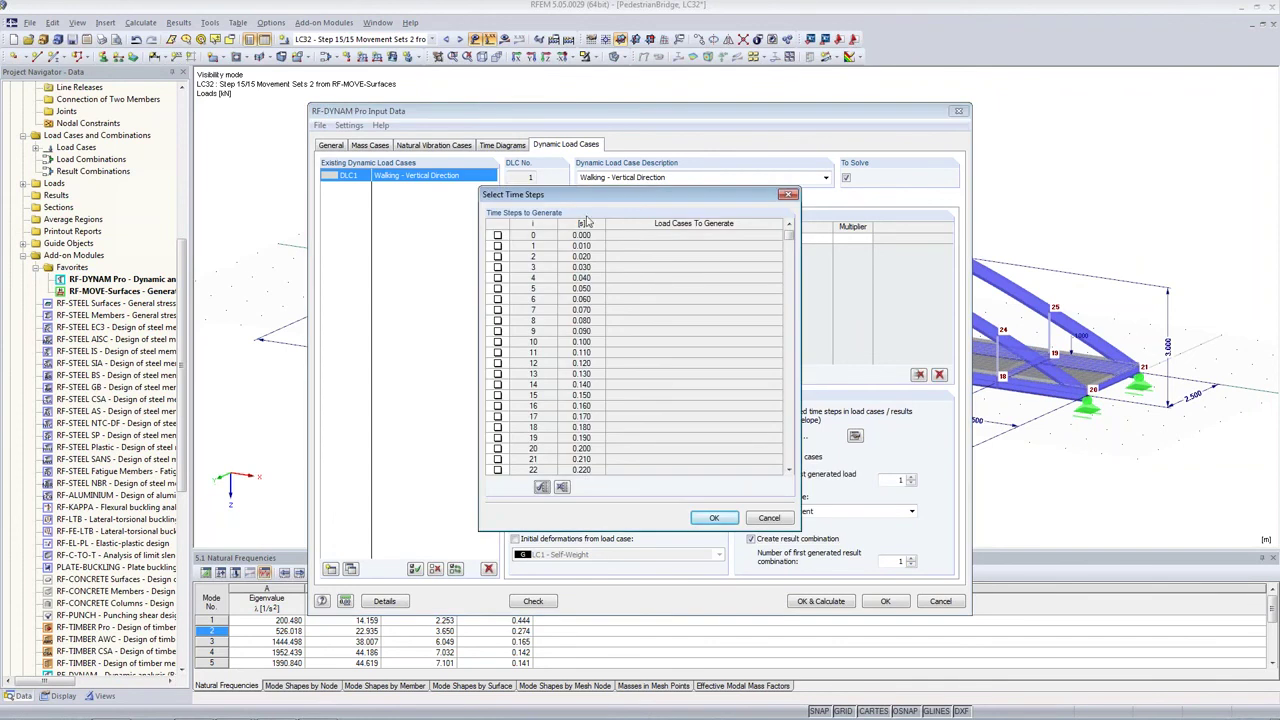
left_click(767, 521)
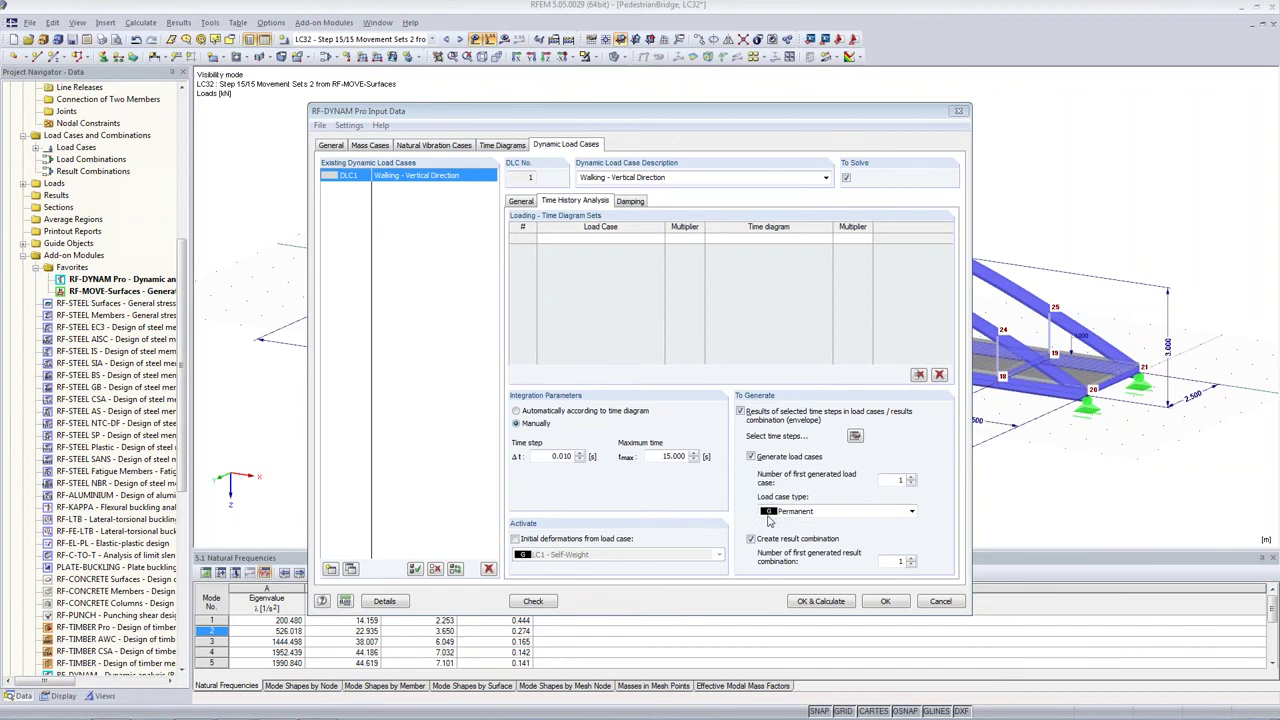
left_click(752, 456)
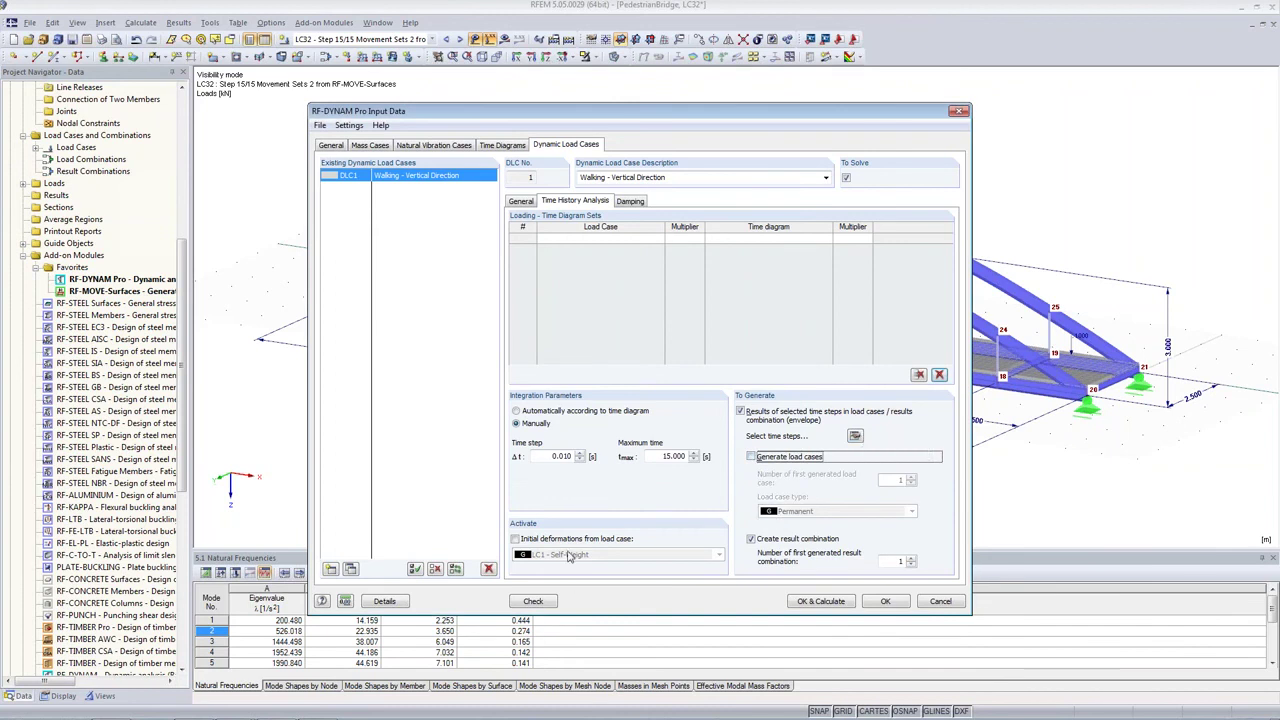
Step: Switch the damping type of DLC1 to a single Lehr's damping value
left_click(633, 201)
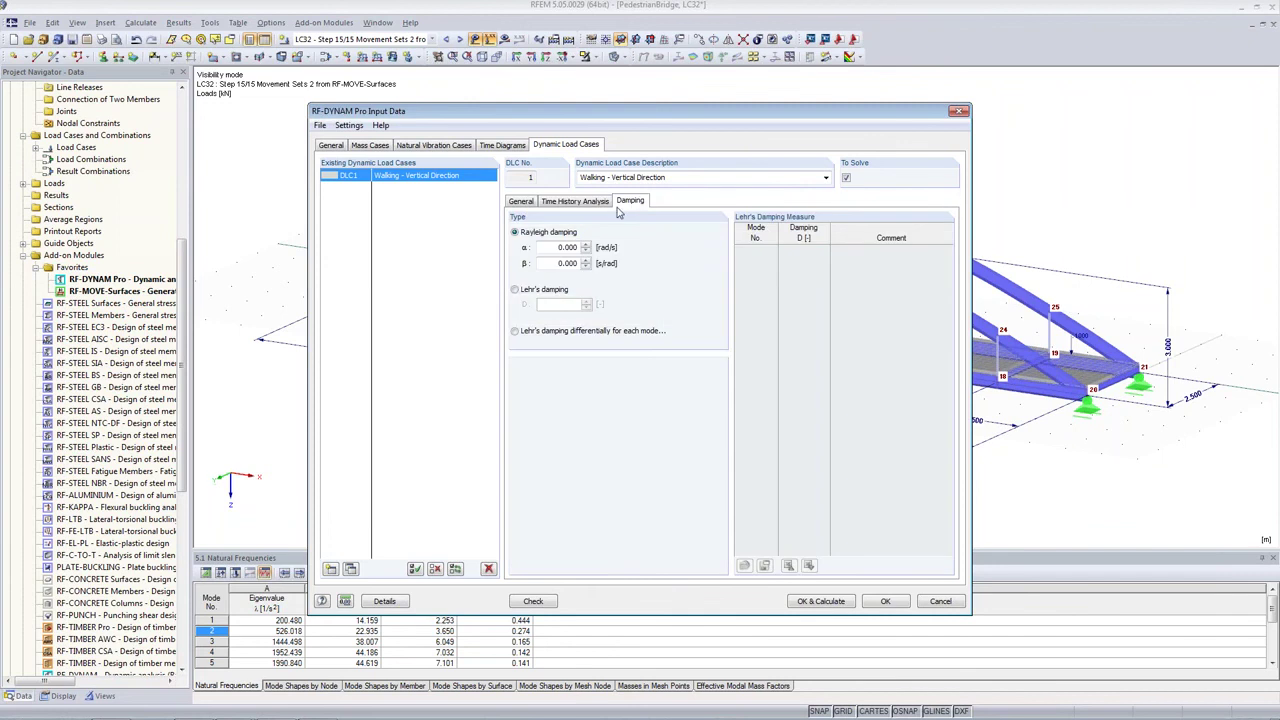
left_click(514, 290)
double_click(553, 304)
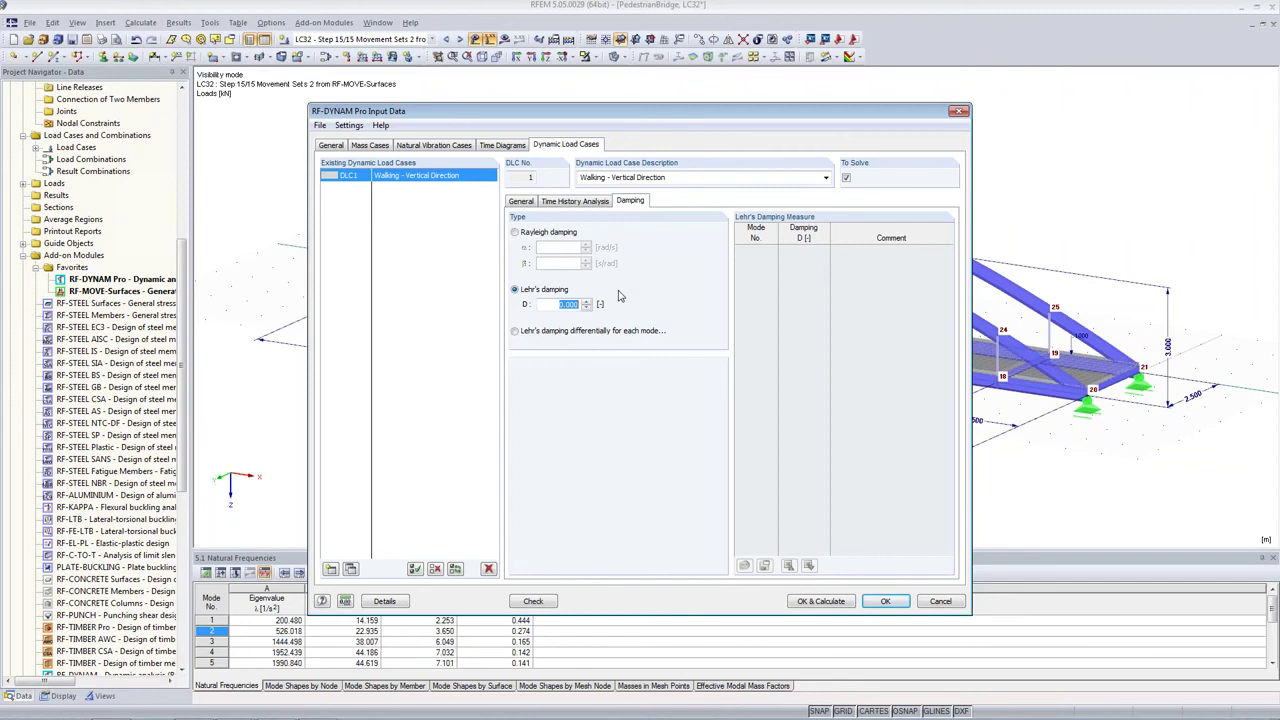
Step: Add load case LC2 as the first loading set of the time history analysis, paired with time diagram TD1
left_click(570, 201)
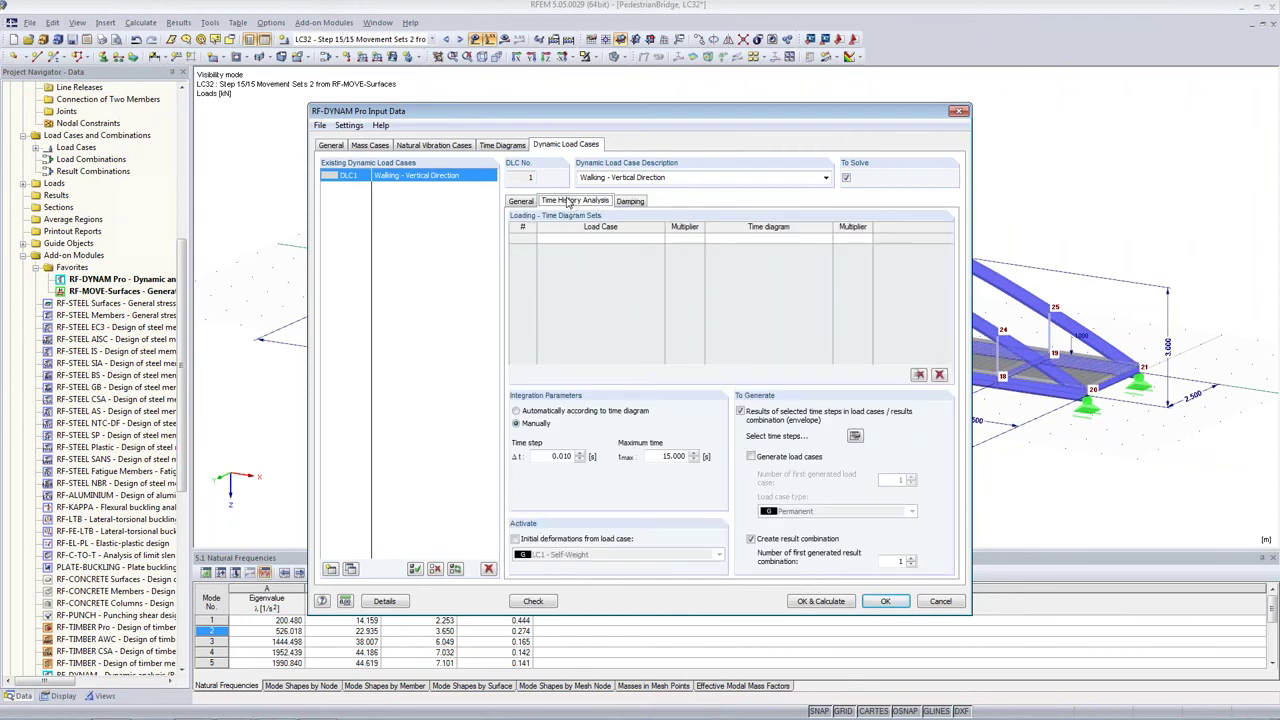
left_click(578, 238)
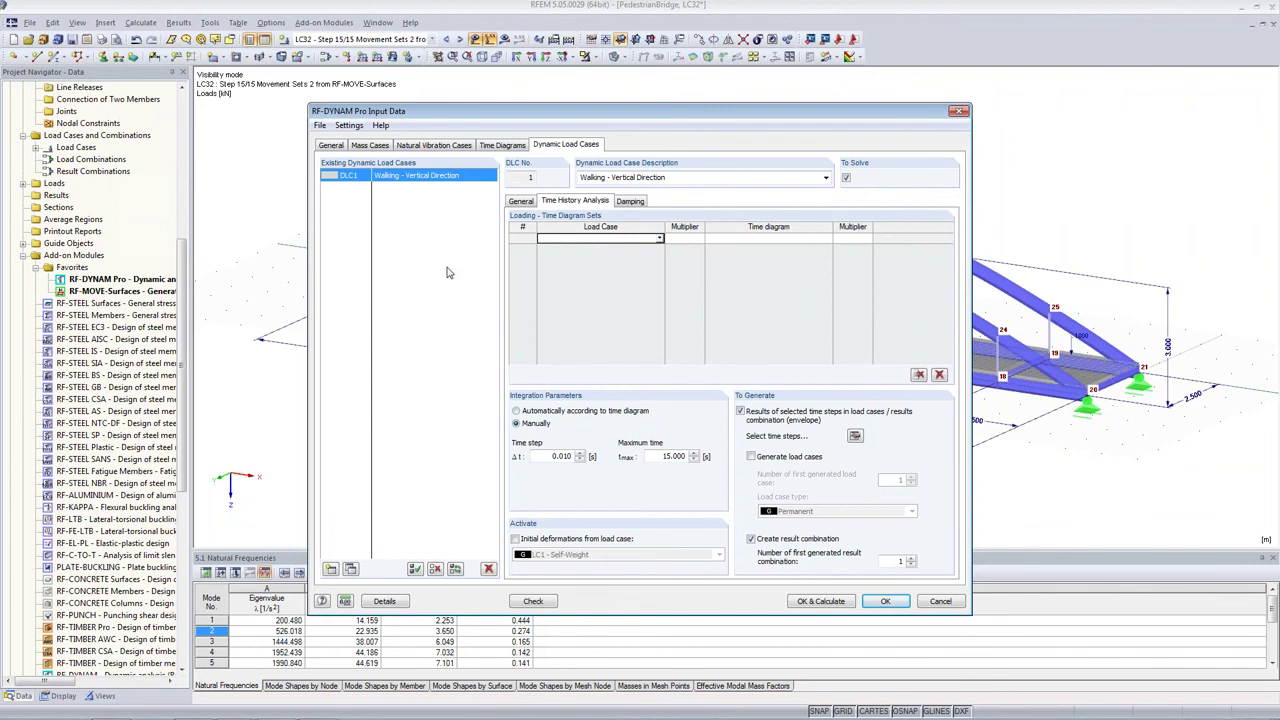
left_click(659, 238)
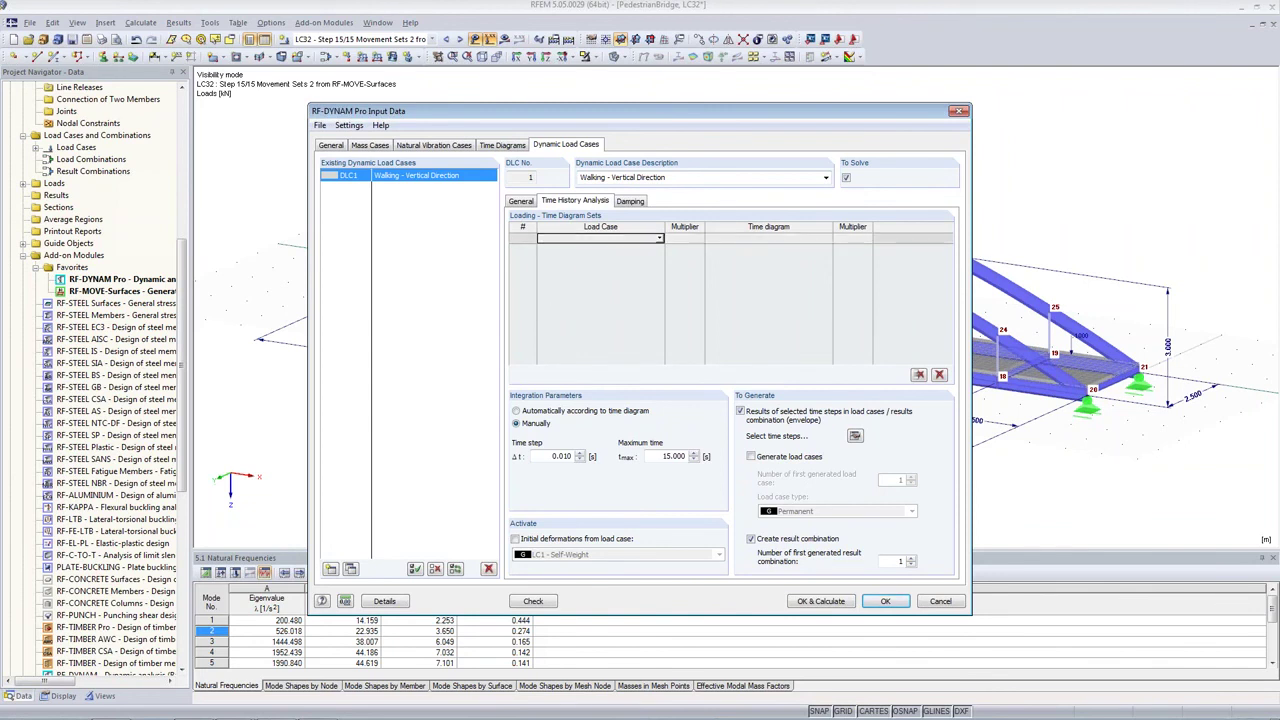
left_click(659, 238)
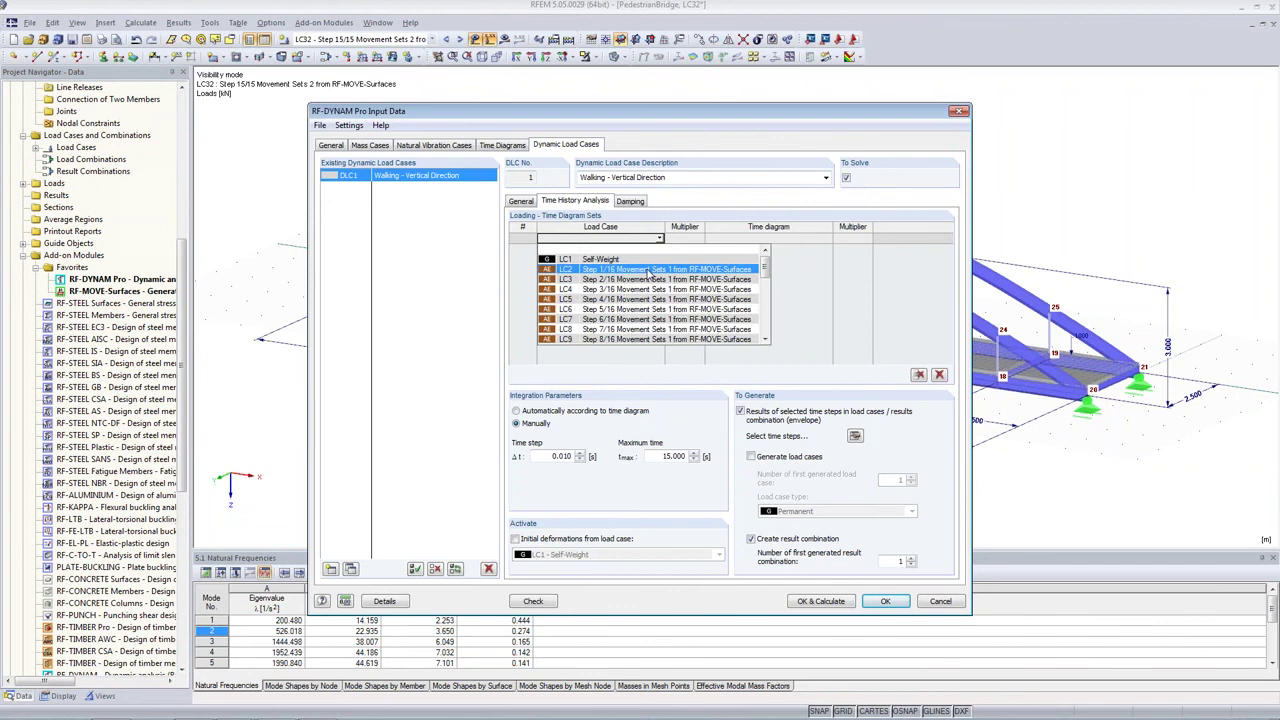
left_click(648, 270)
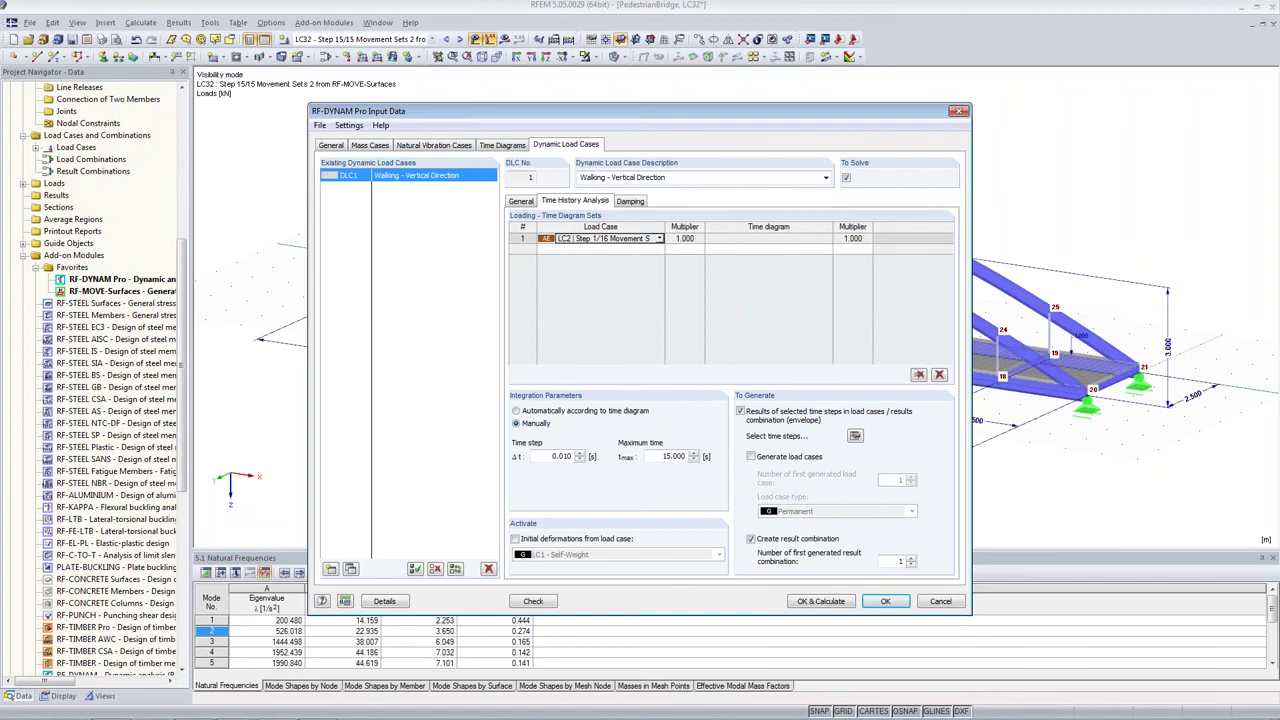
left_click(829, 242)
left_click(809, 262)
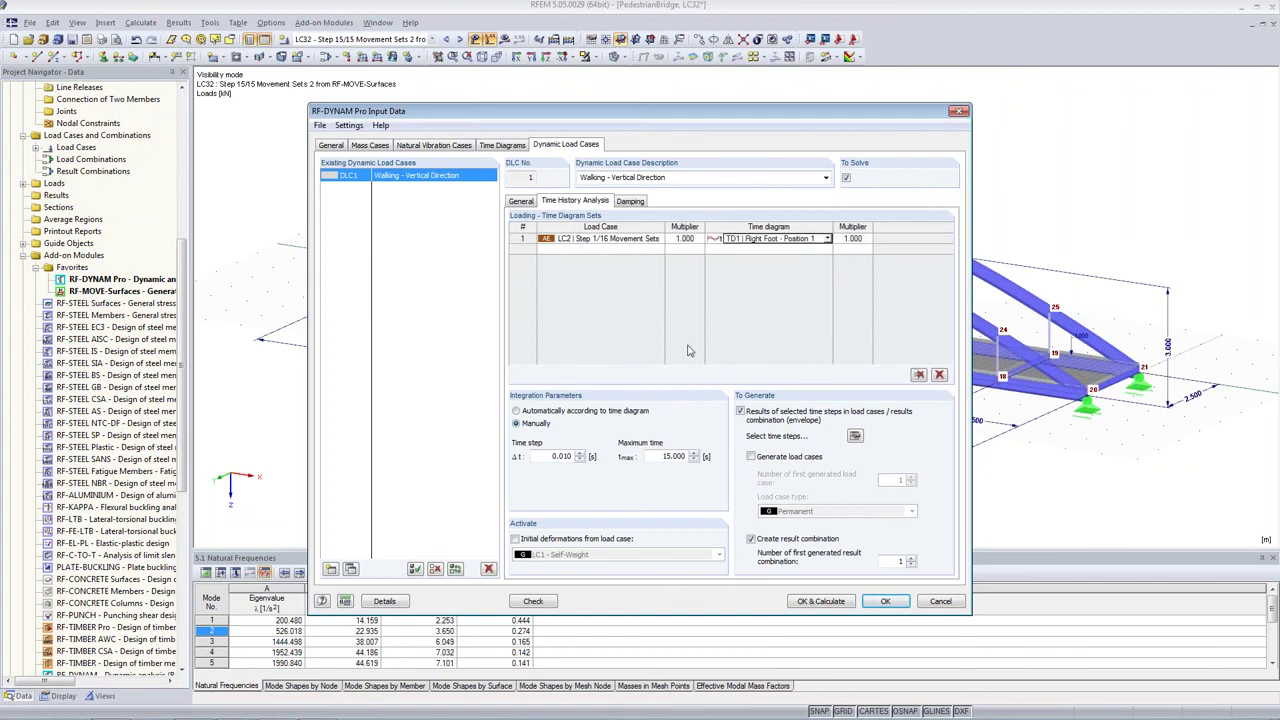
Step: Add load case LC18 as the second loading set and pair it with time diagram TD2, Left Foot - Position 1
left_click(620, 249)
left_click(660, 250)
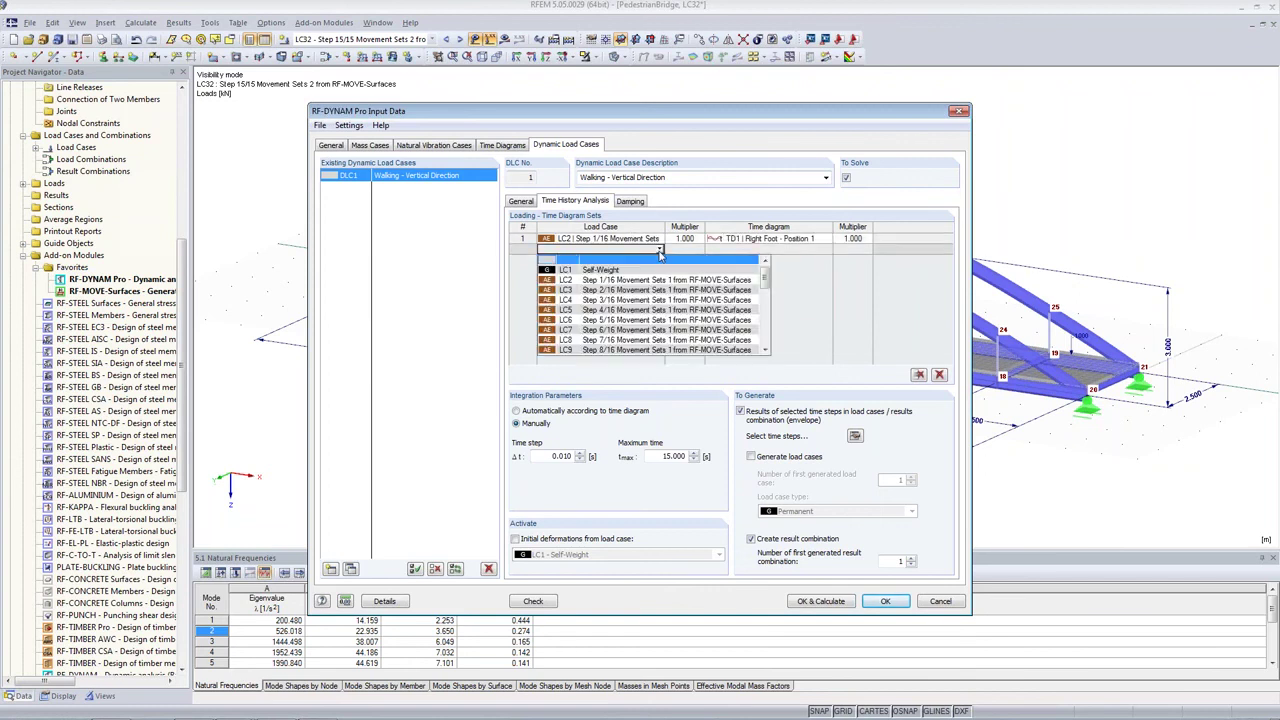
scroll(640, 320, "down", 4)
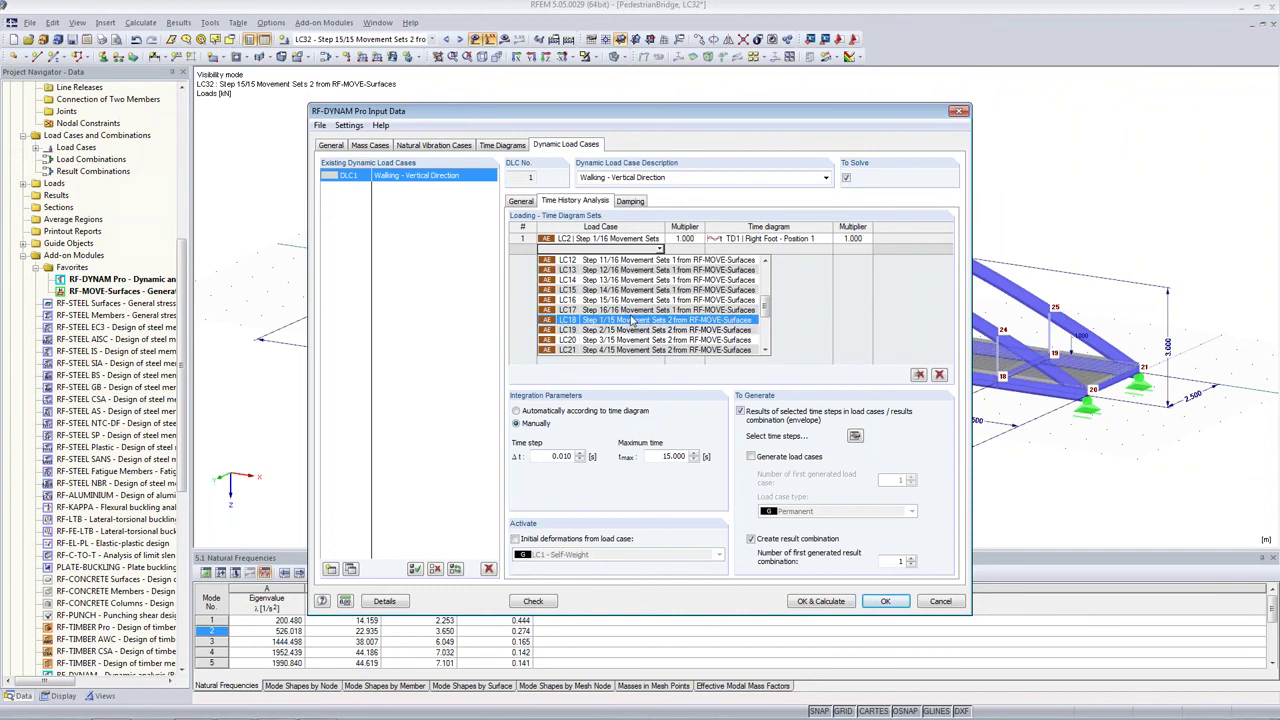
left_click(632, 320)
left_click(800, 249)
left_click(829, 249)
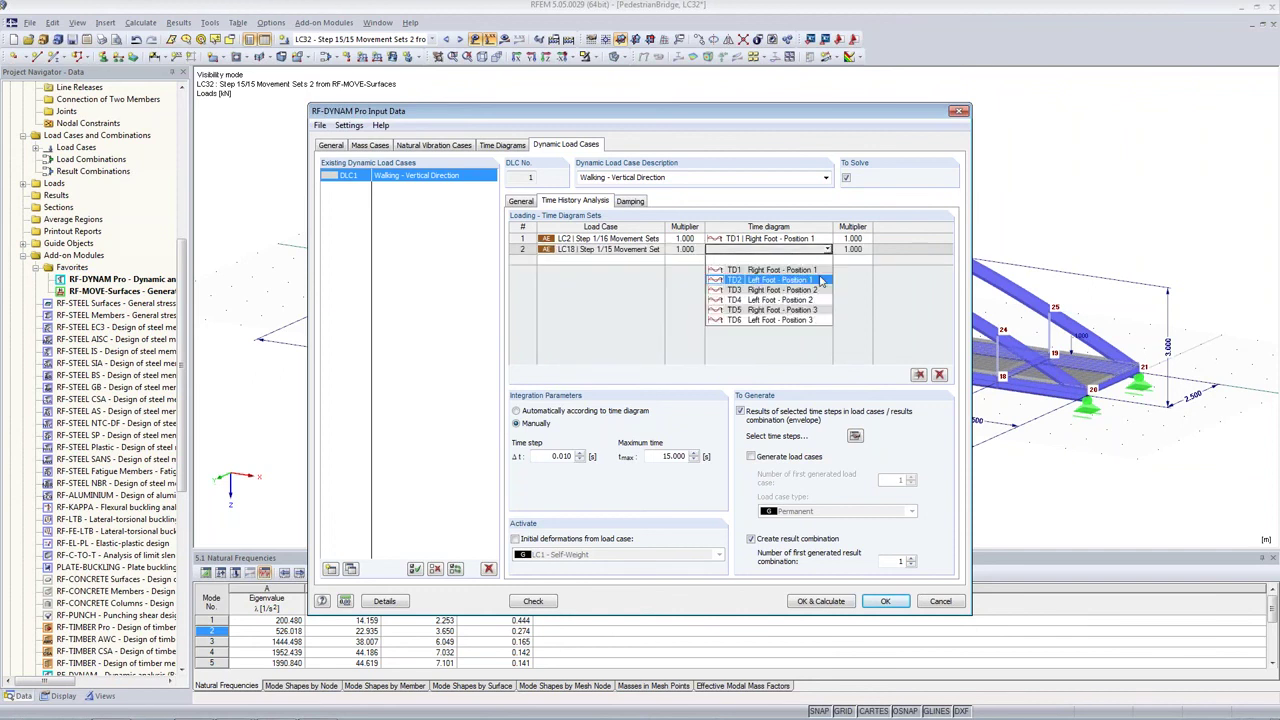
left_click(816, 271)
left_click(799, 249)
left_click(827, 249)
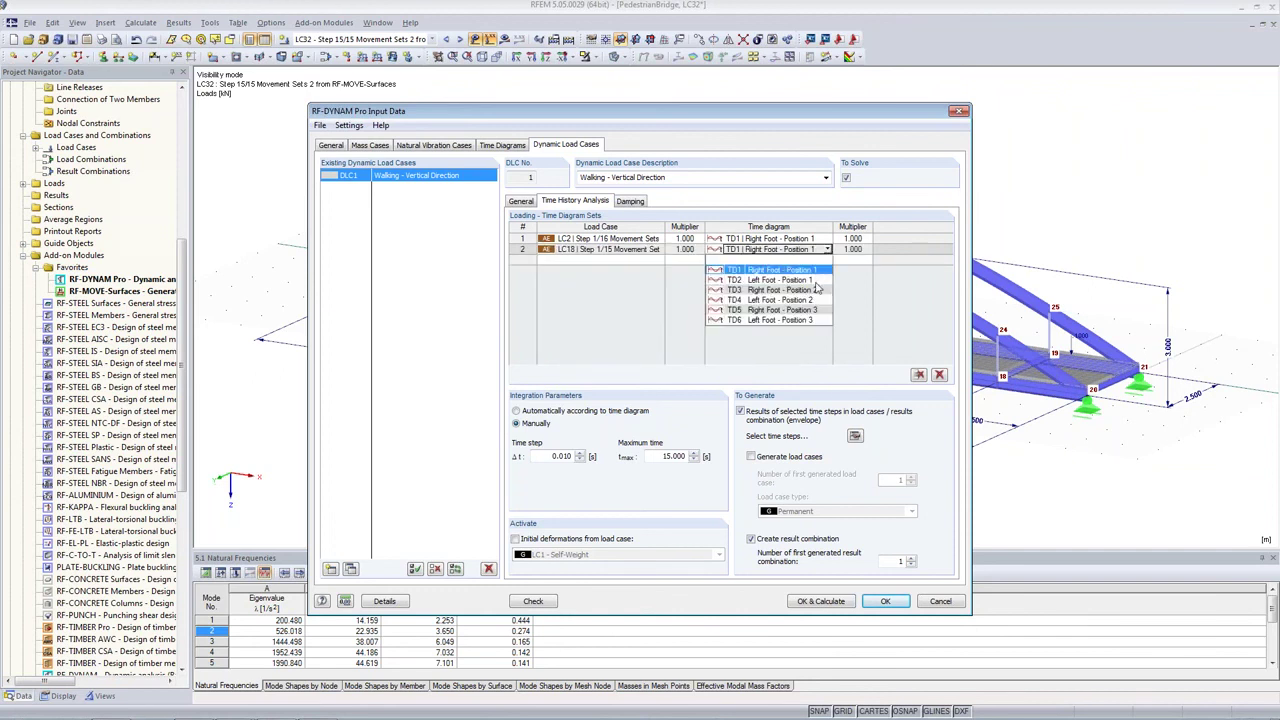
left_click(780, 280)
Step: Add load case LC3 as the third loading set and pair it with time diagram TD3, Right Foot - Position 2
left_click(657, 266)
left_click(642, 266)
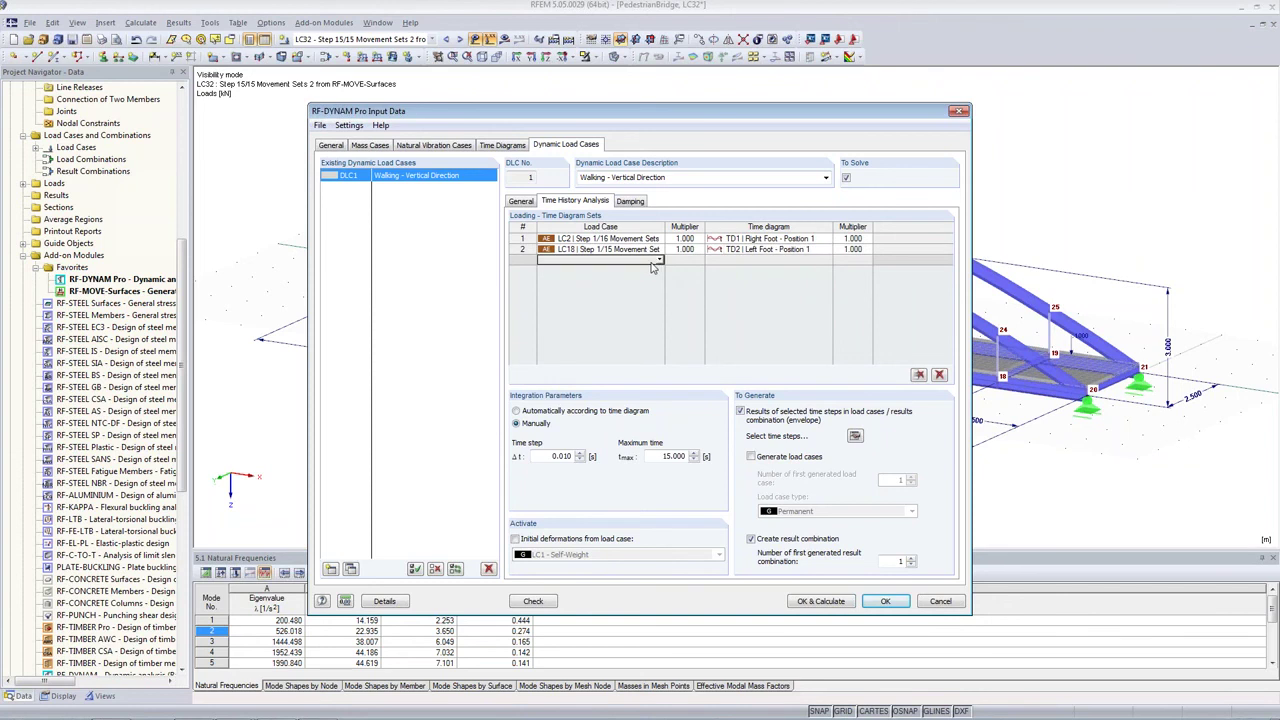
left_click(658, 261)
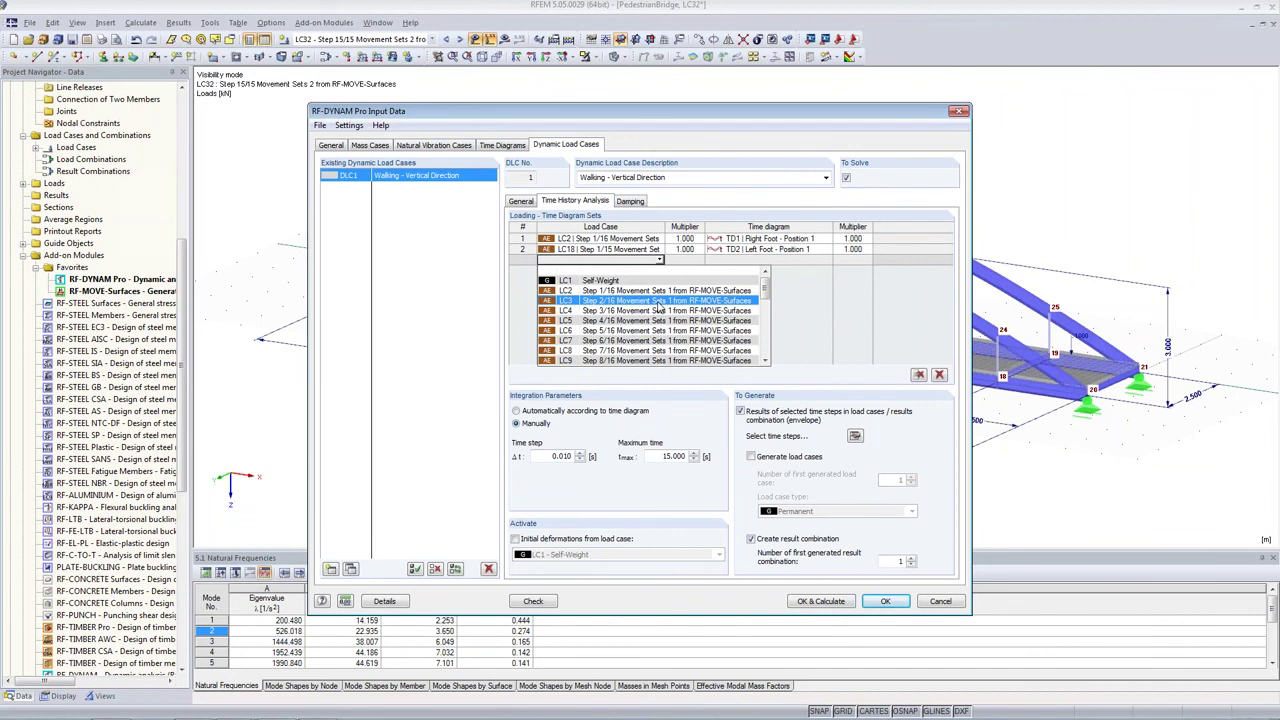
left_click(658, 302)
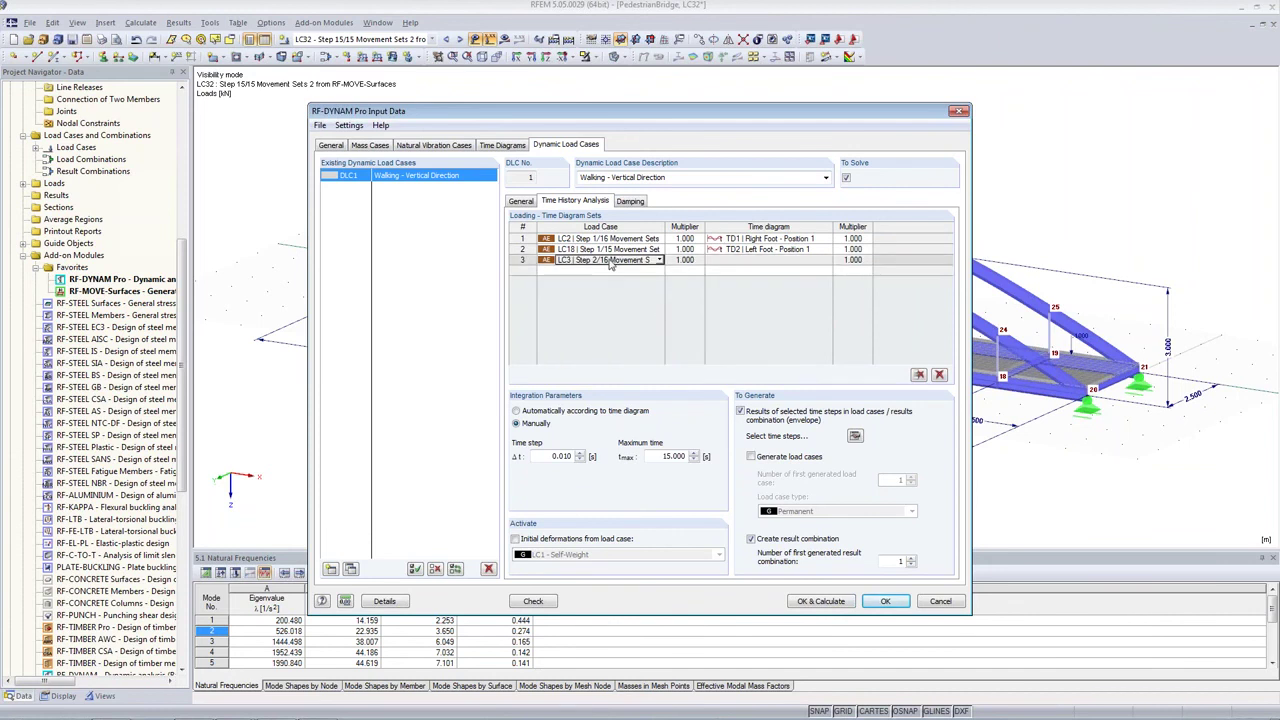
left_click(758, 262)
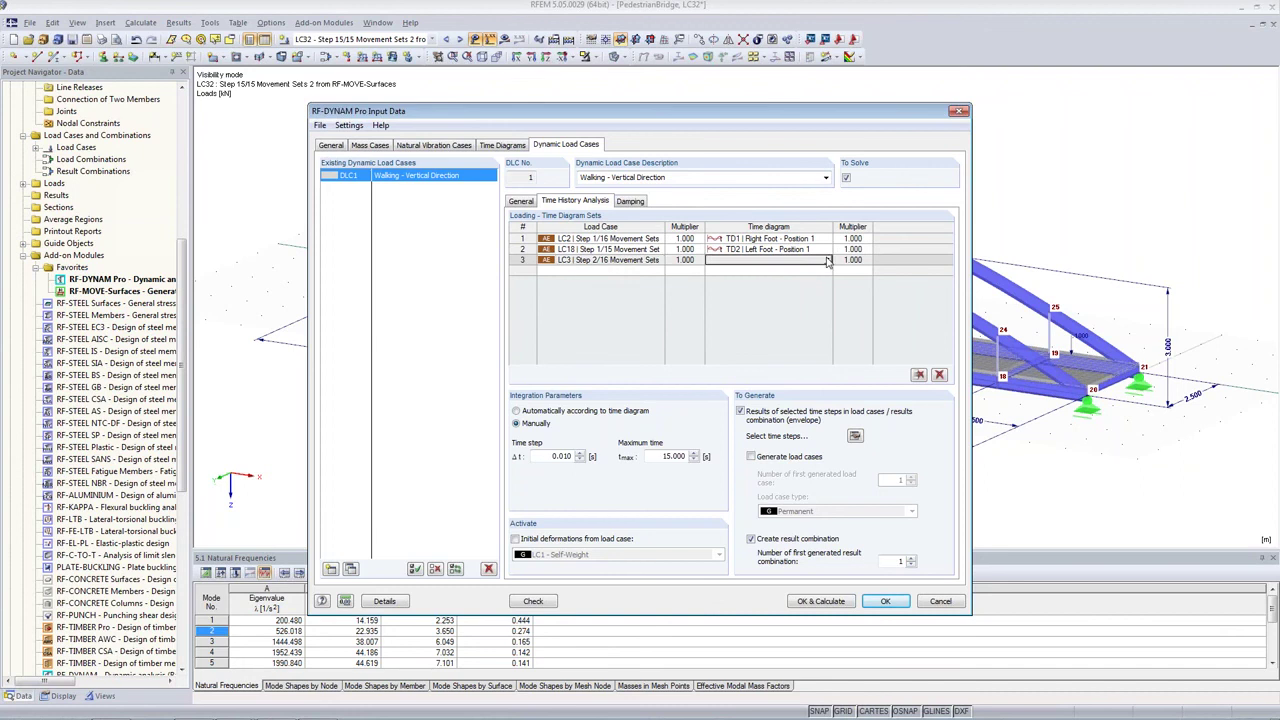
left_click(828, 262)
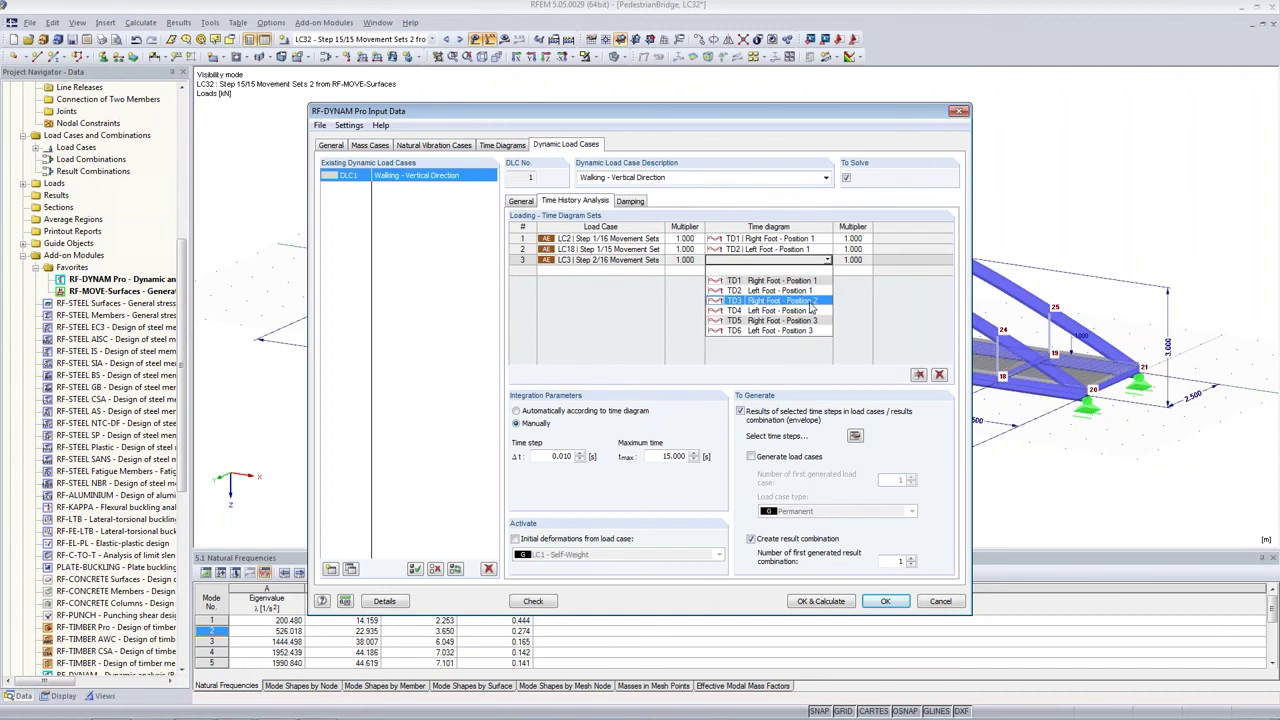
left_click(811, 302)
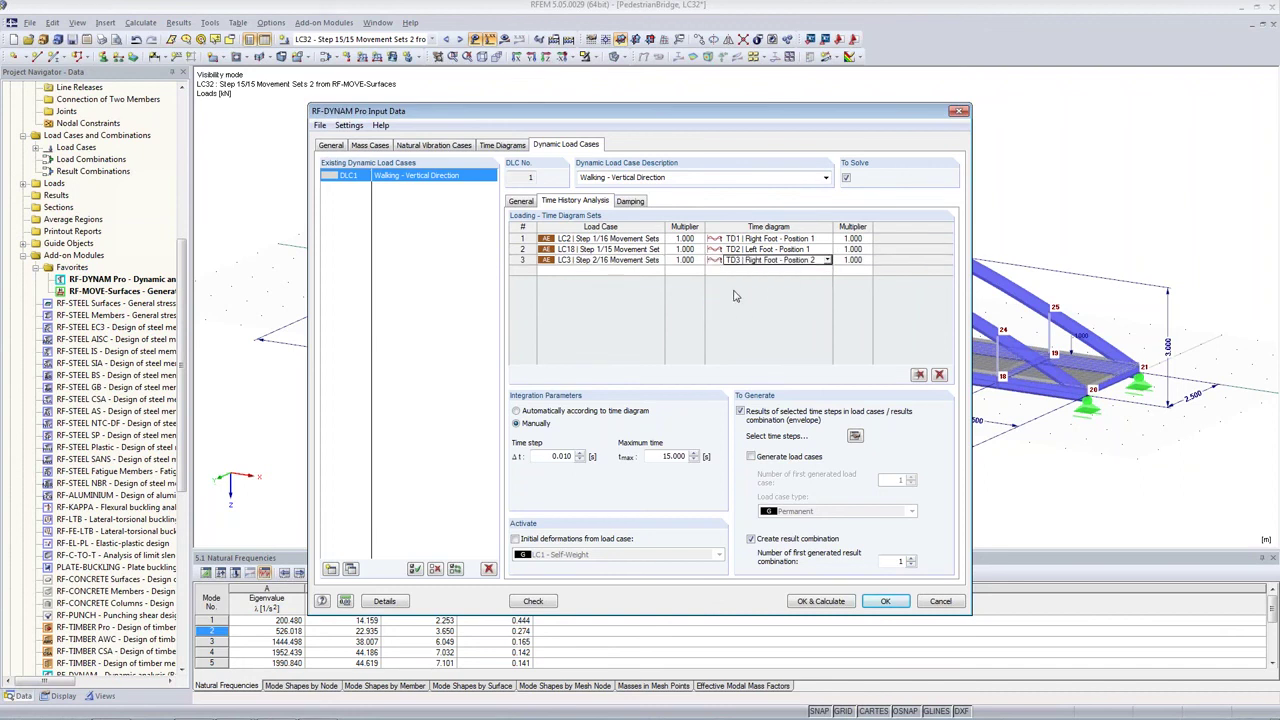
Step: Add load case LC19 as the fourth loading set and pair it with time diagram TD4, Left Foot - Position 2
left_click(654, 272)
left_click(659, 272)
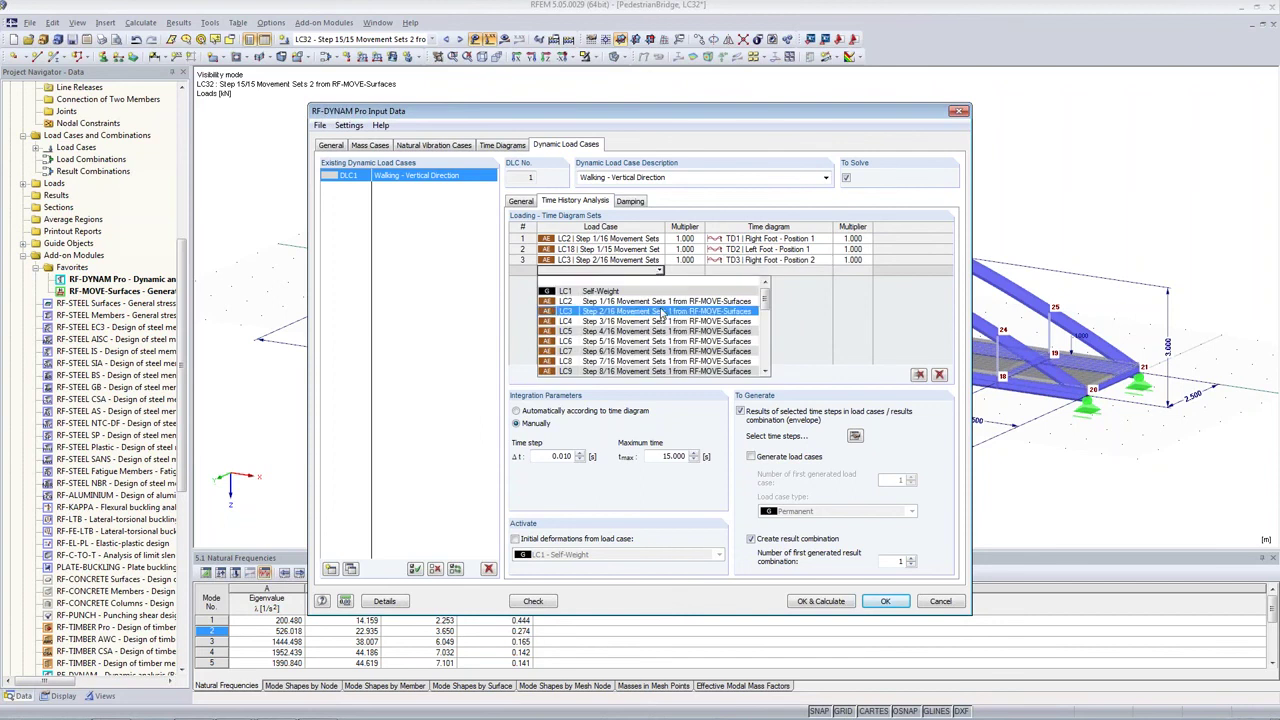
scroll(660, 313, "down", 4)
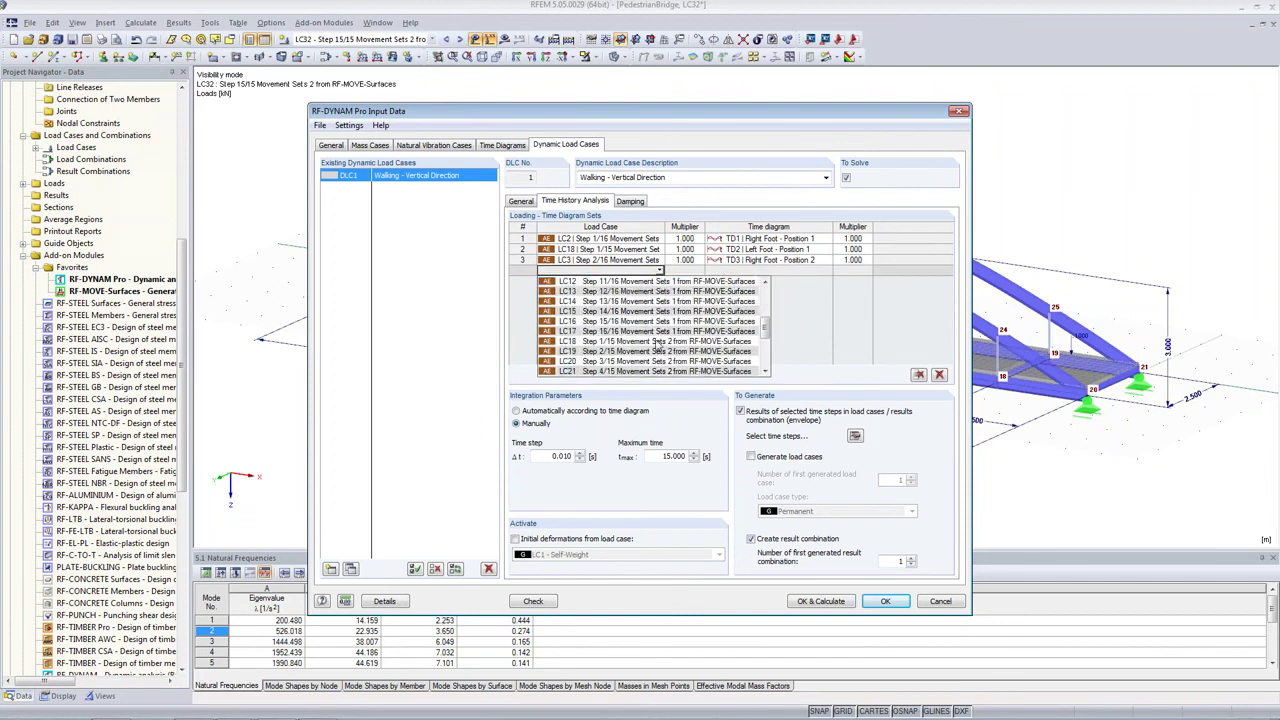
left_click(660, 352)
left_click(768, 272)
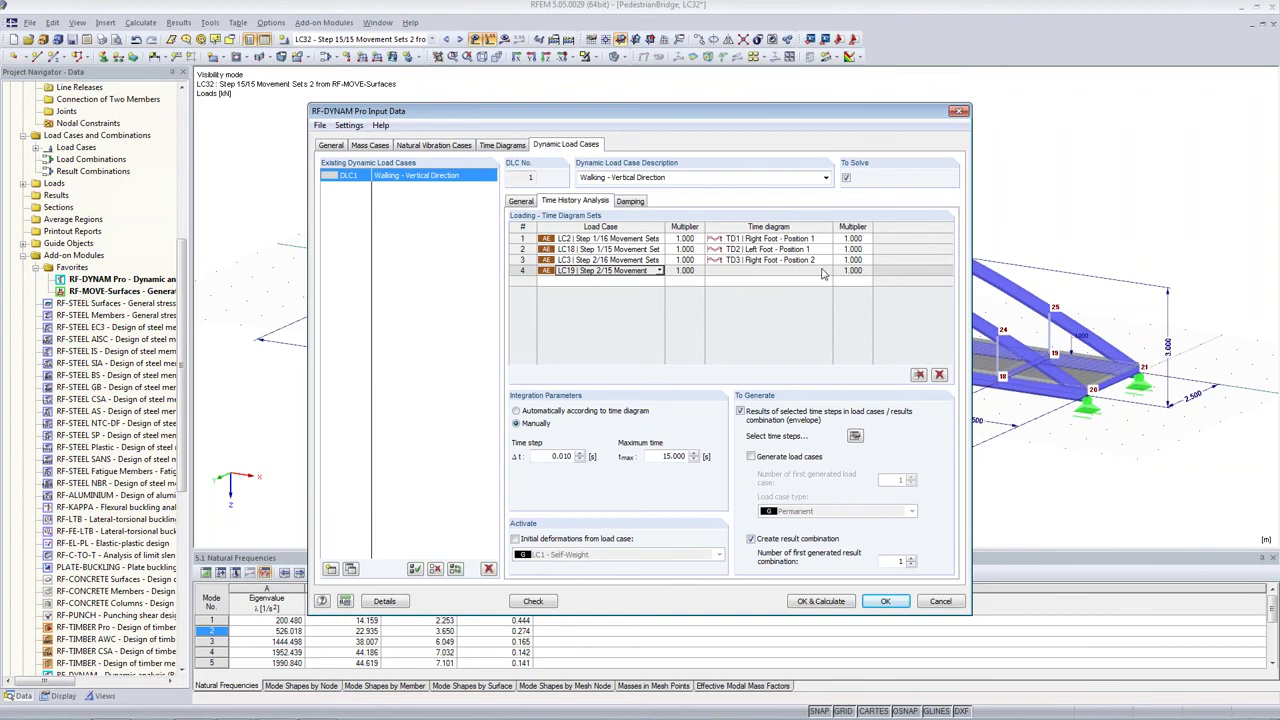
left_click(827, 271)
left_click(790, 321)
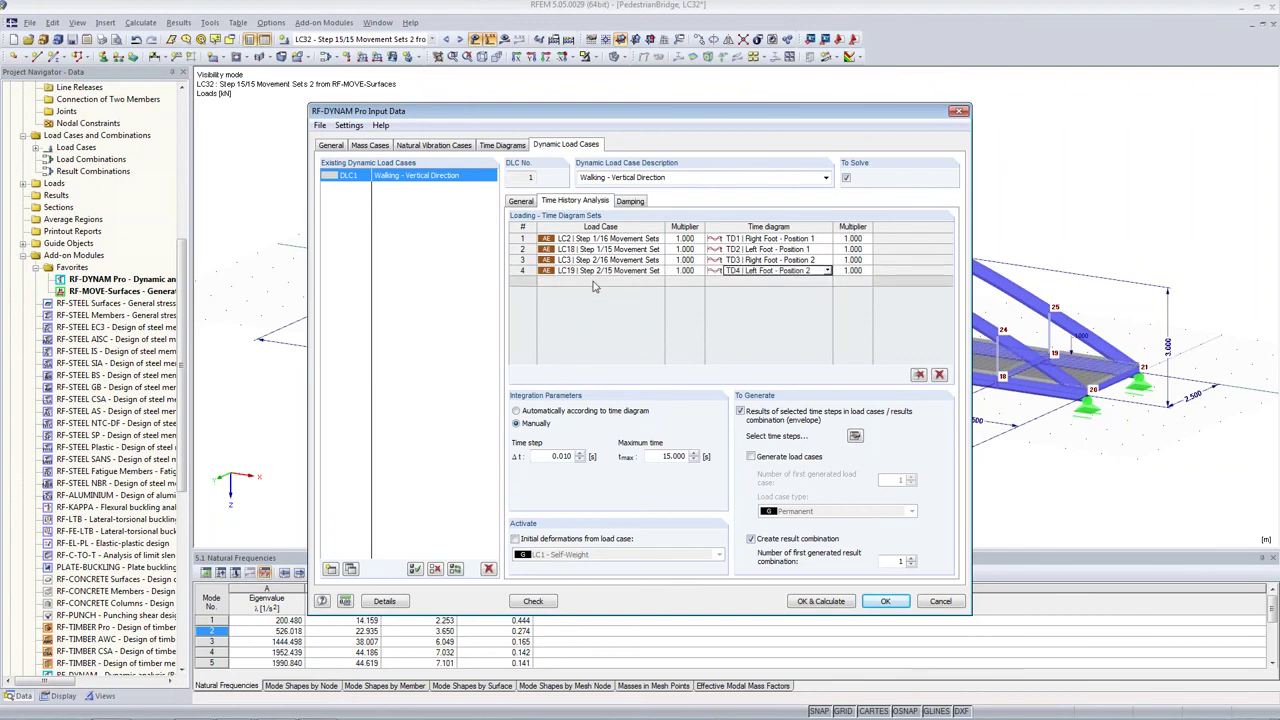
Step: Add load case LC4 as the fifth loading set and pair it with time diagram TD5, Right Foot - Position 3
left_click(659, 283)
left_click(659, 283)
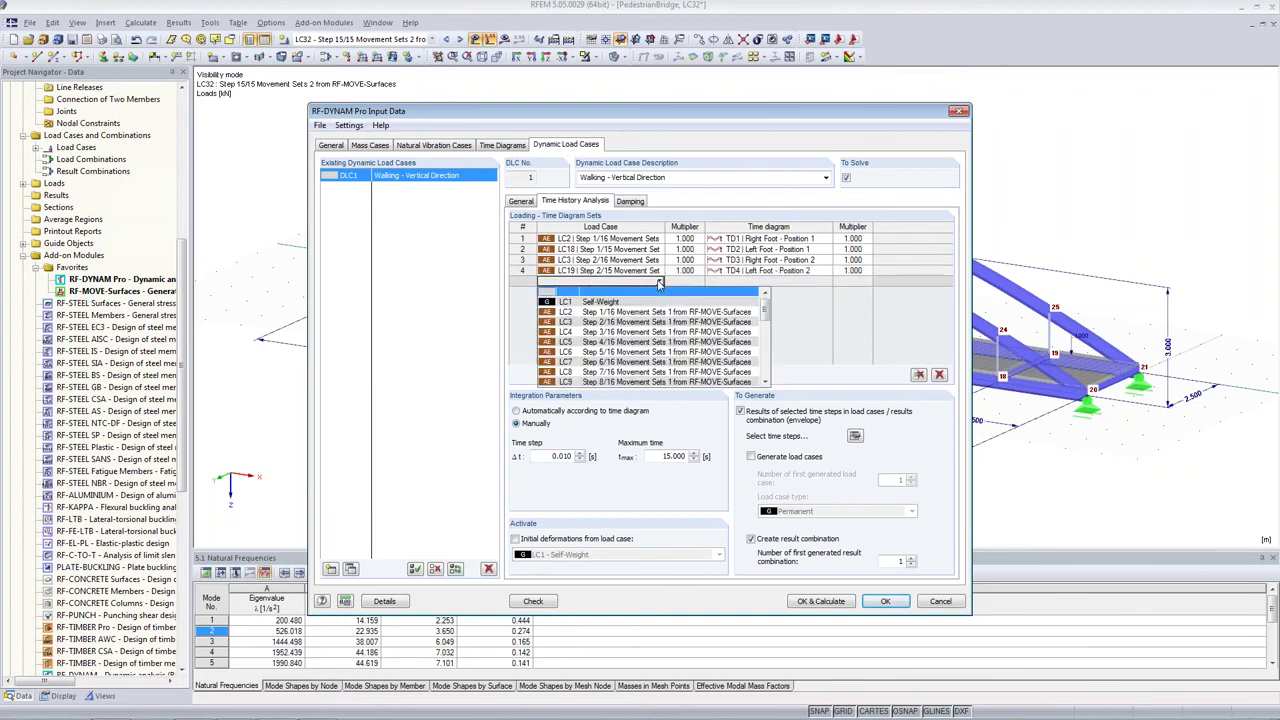
left_click(656, 331)
left_click(768, 281)
left_click(827, 281)
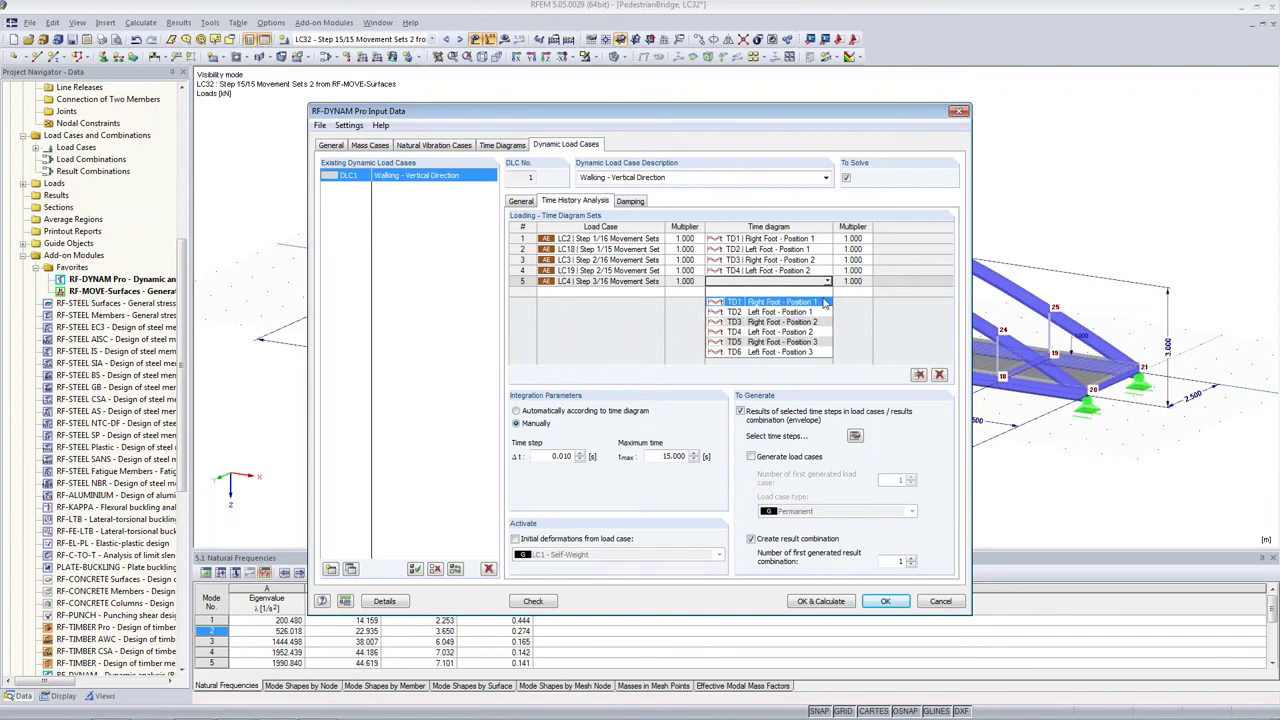
left_click(818, 341)
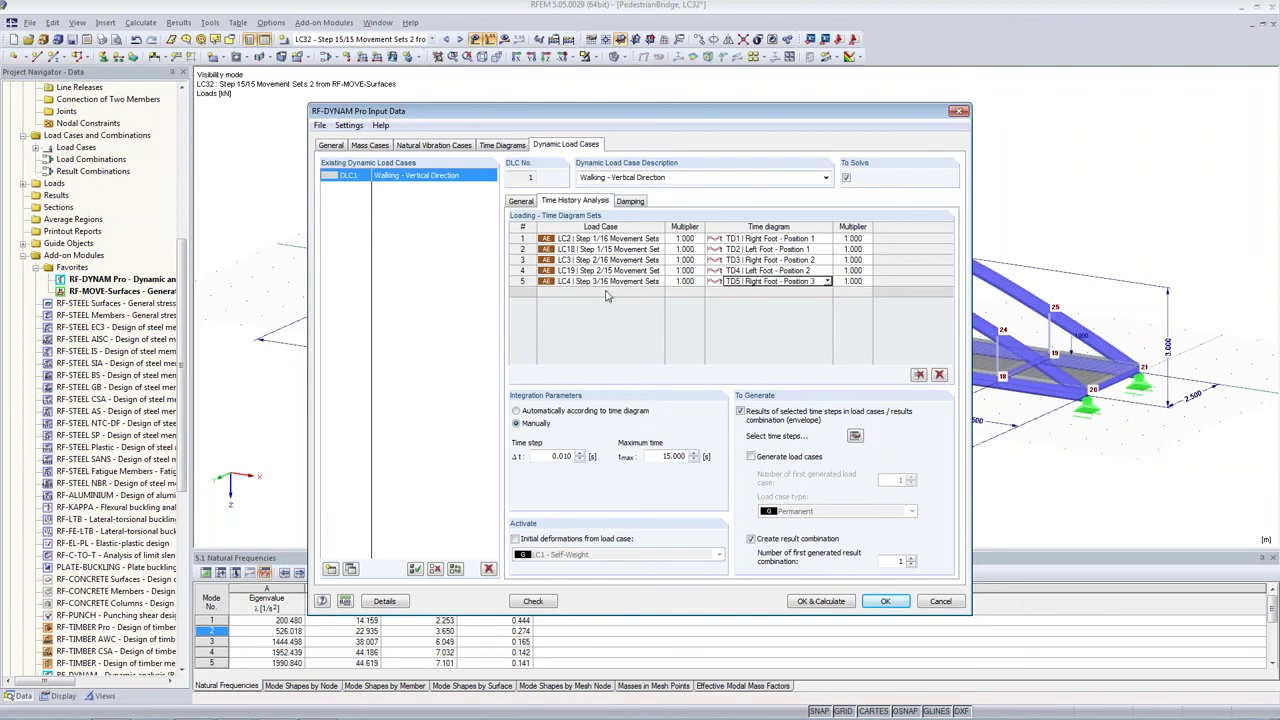
Step: Add load case LC20 as the sixth loading set with time diagram TD6, Left Foot - Position 3, and accept the dynamic input data
left_click(658, 291)
scroll(648, 345, "down", 3)
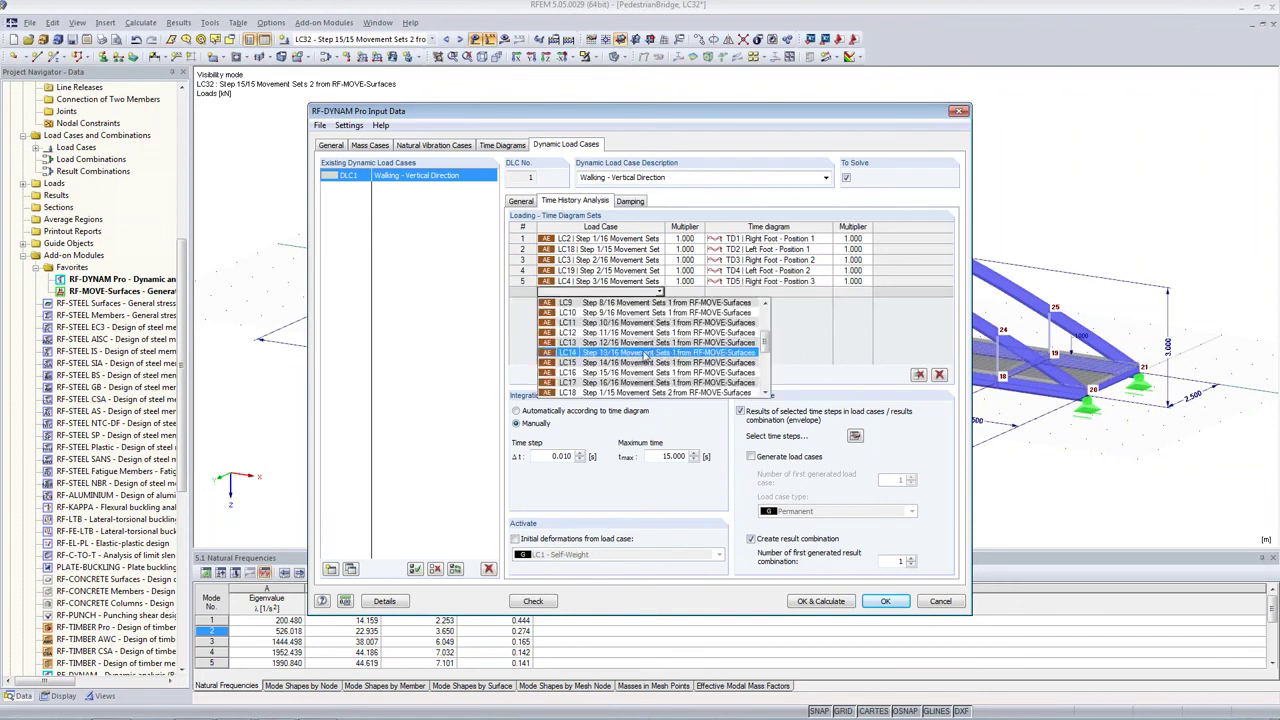
scroll(640, 390, "down", 1)
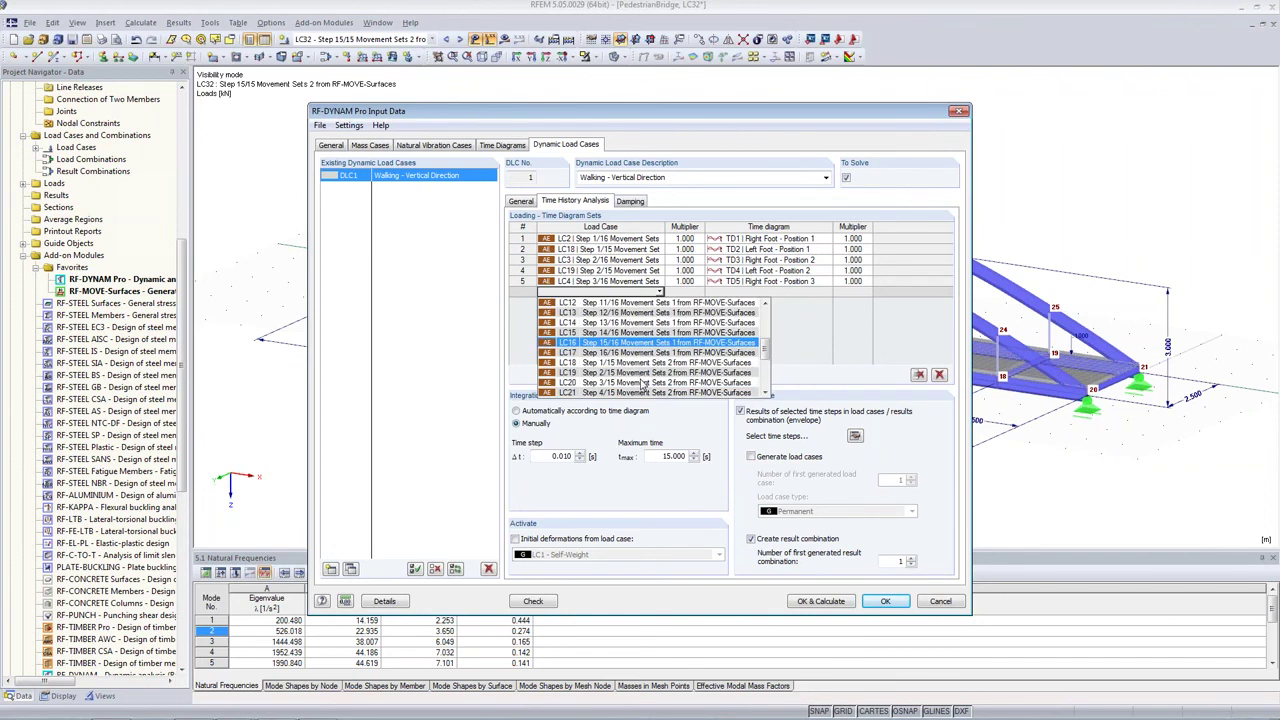
left_click(643, 383)
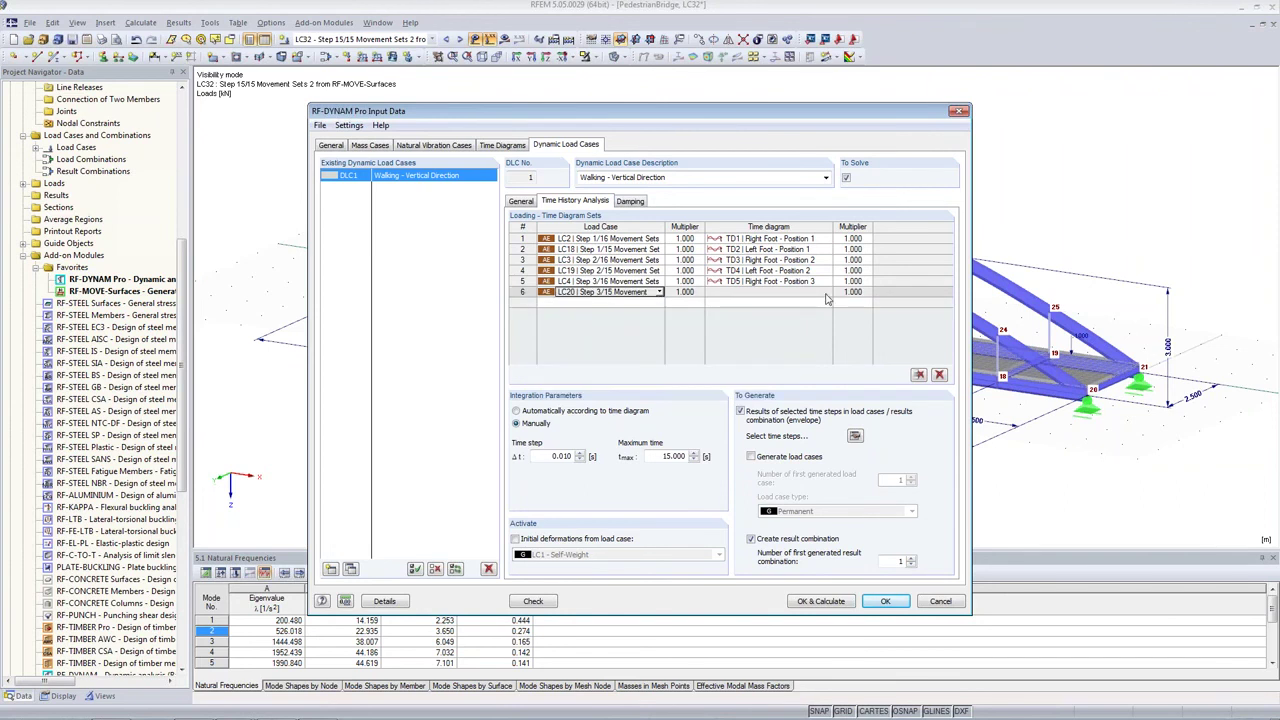
left_click(826, 292)
left_click(804, 359)
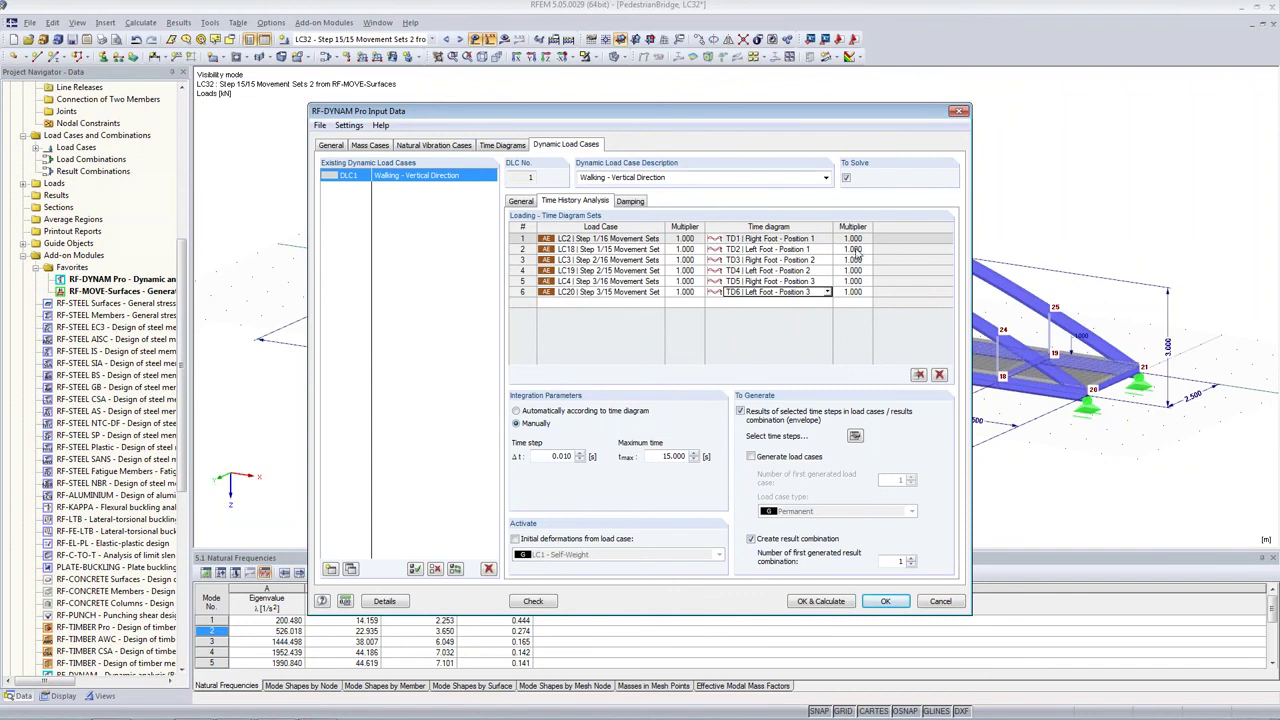
left_click(890, 604)
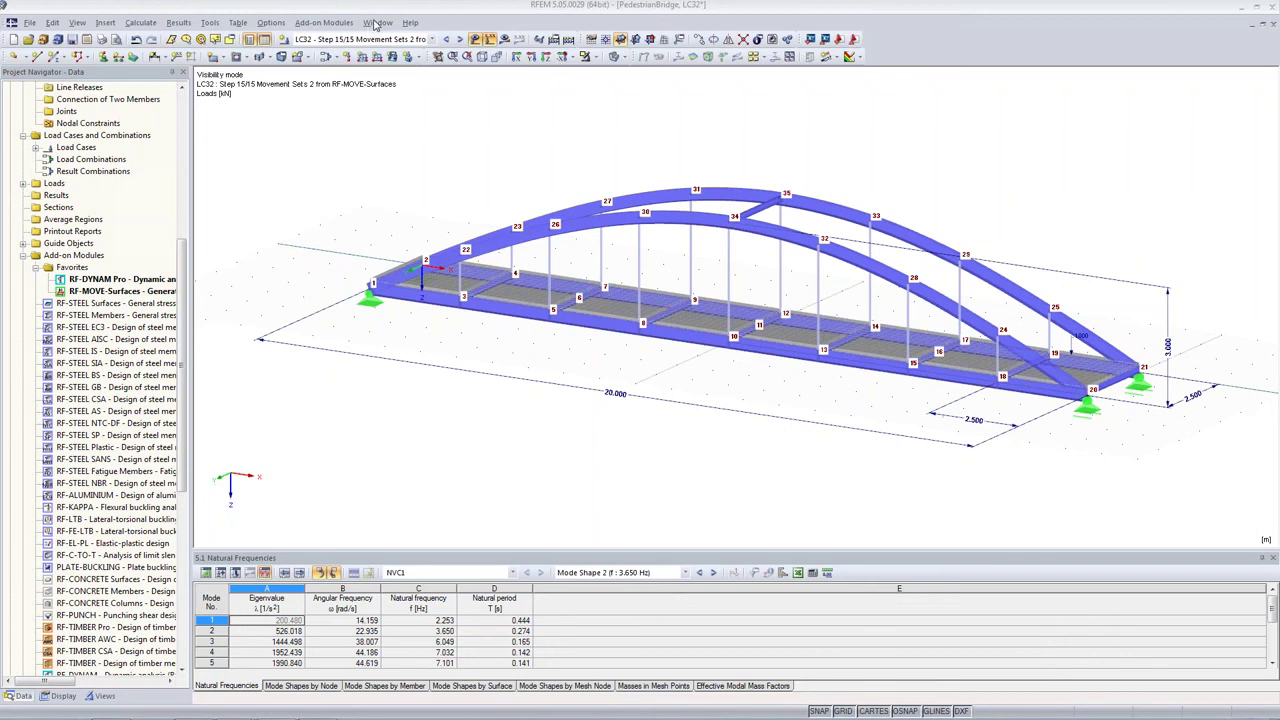
Step: Switch to the PedestrianBridge_DYNAMInput model and open its RF-DYNAM Pro input data
left_click(378, 22)
left_click(436, 206)
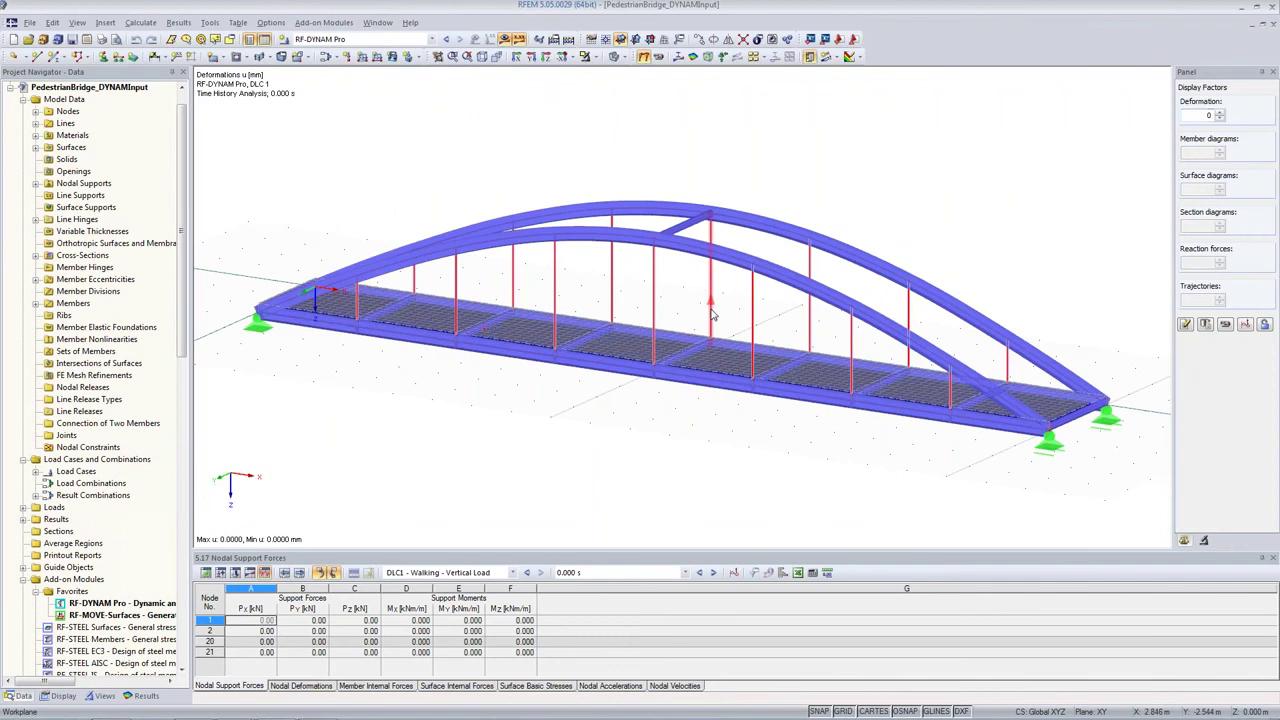
double_click(104, 604)
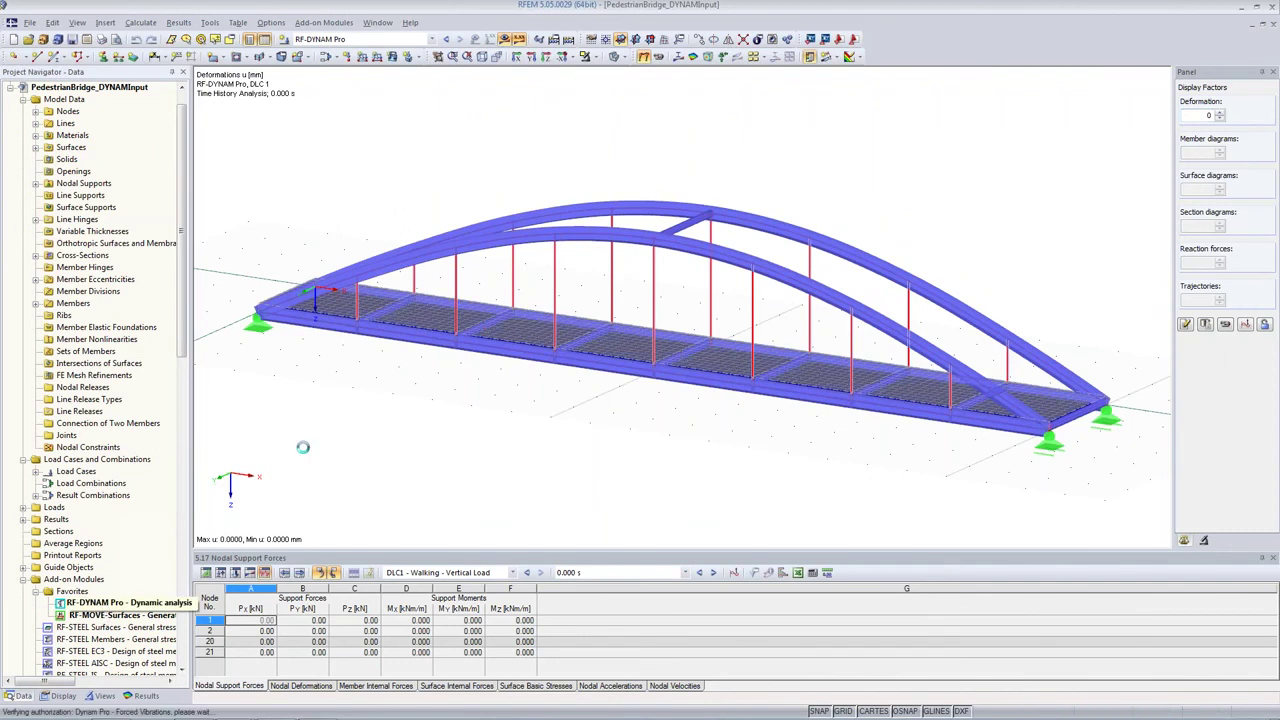
Step: Examine the functions and curves of the right and left foot time diagrams from TD1 through TD31
left_click(502, 145)
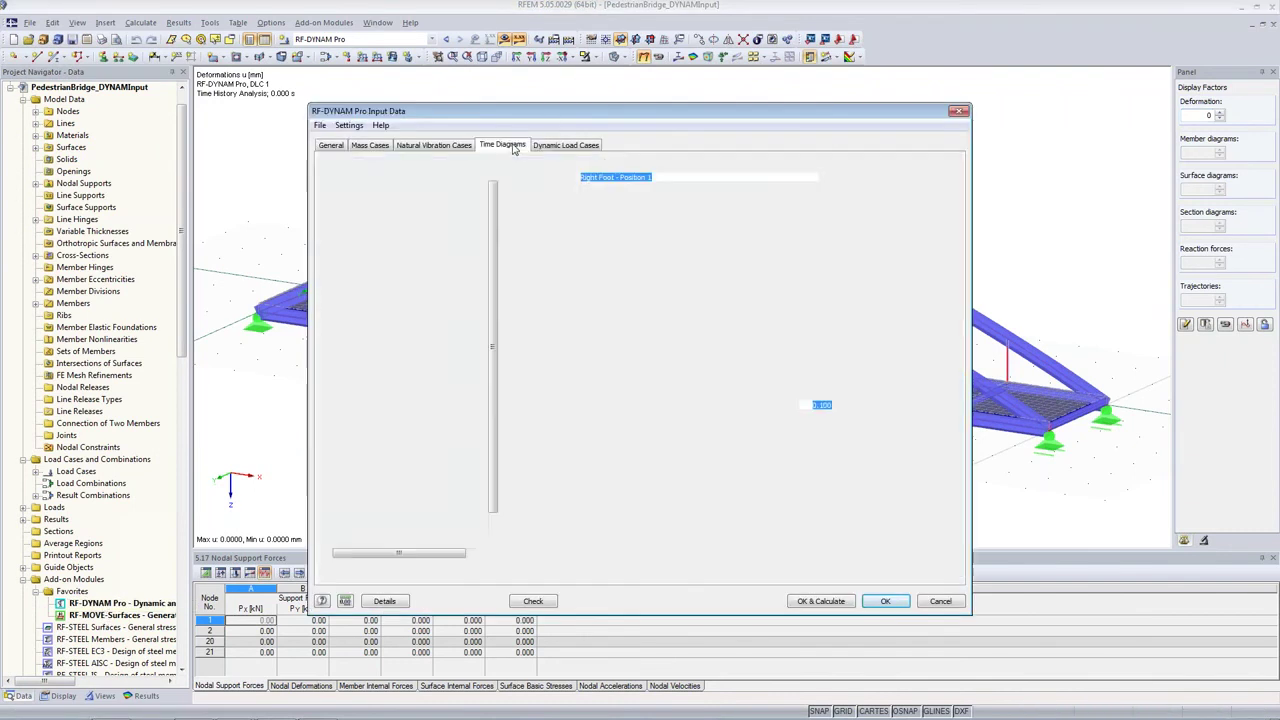
scroll(494, 262, "down", 1)
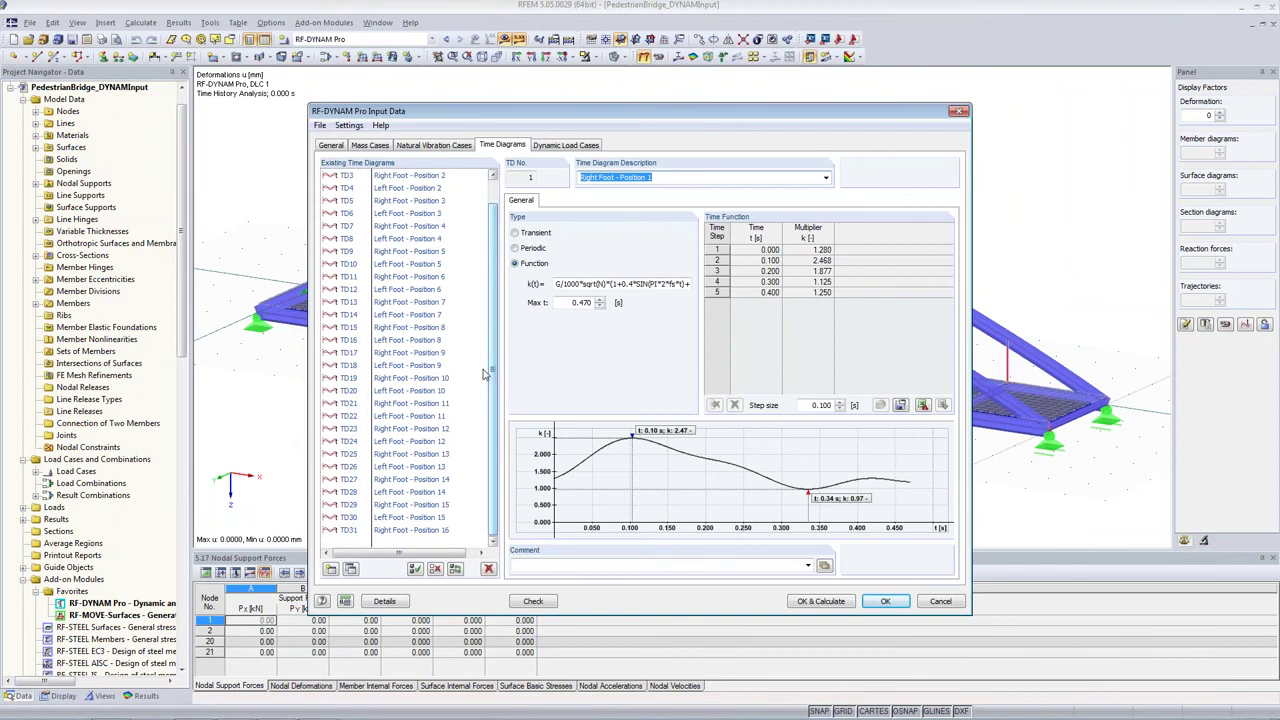
left_click(404, 528)
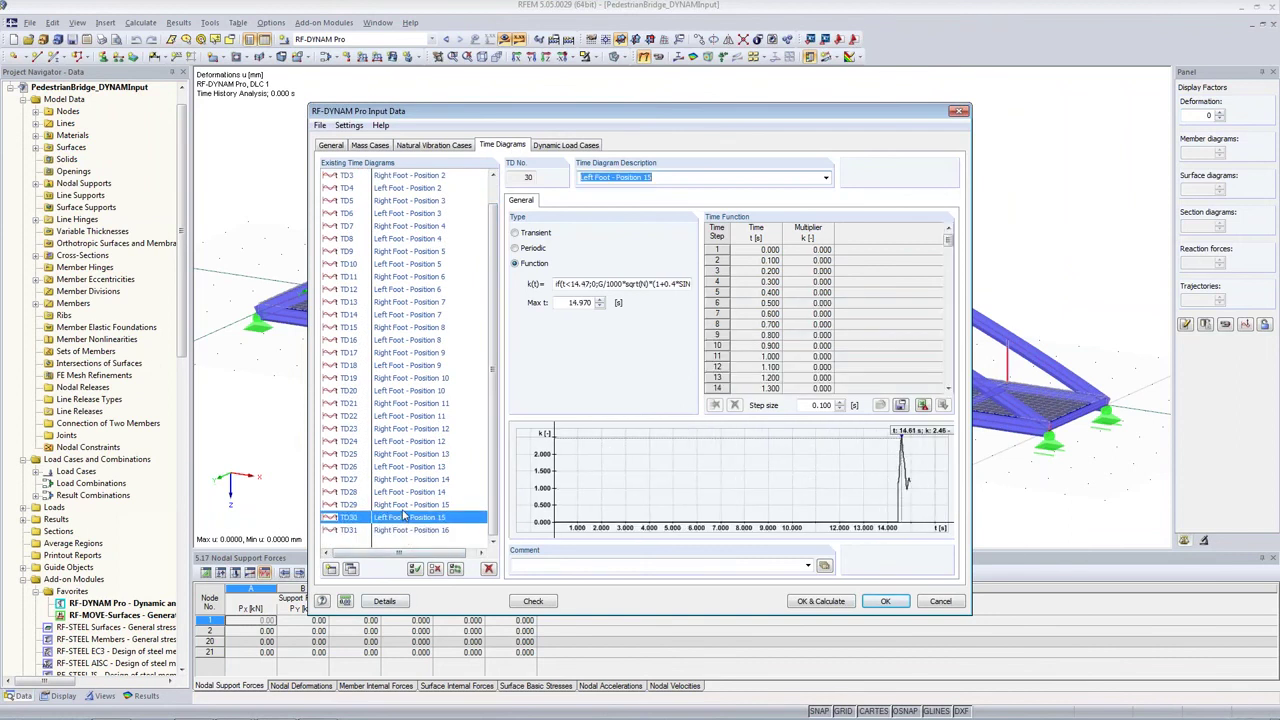
scroll(404, 520, "up", 1)
left_click(425, 176)
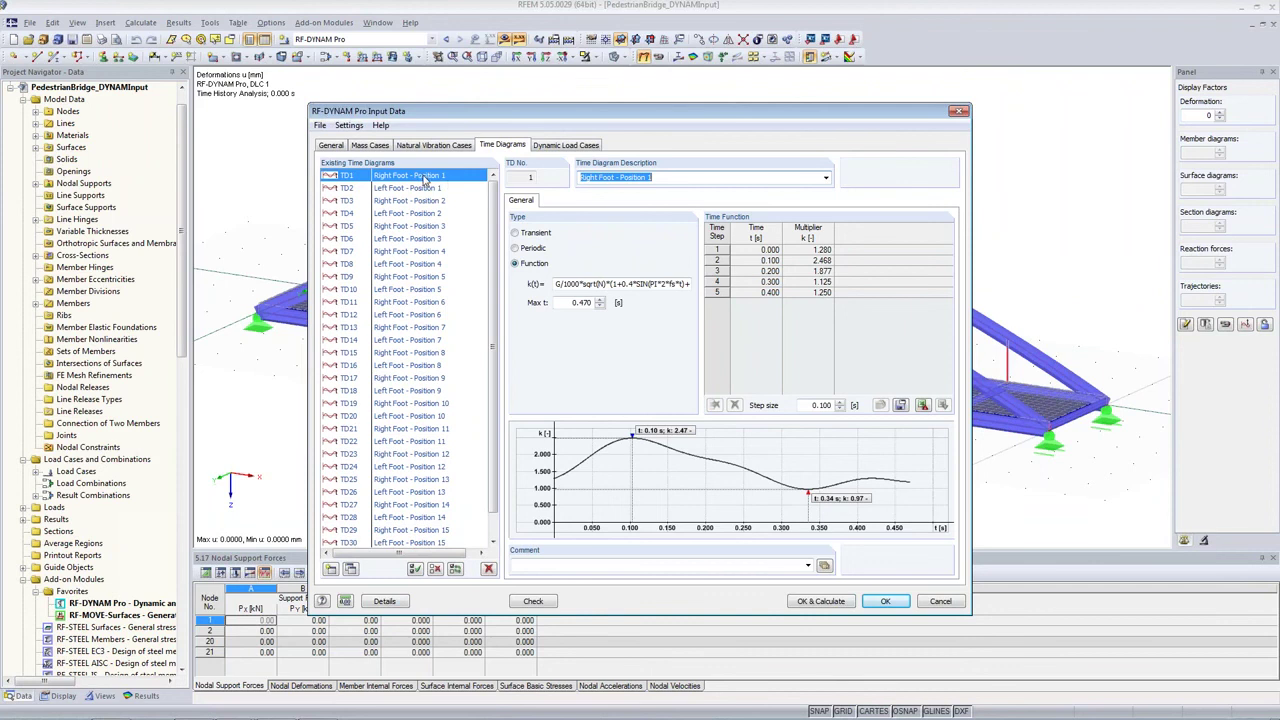
left_click(380, 240)
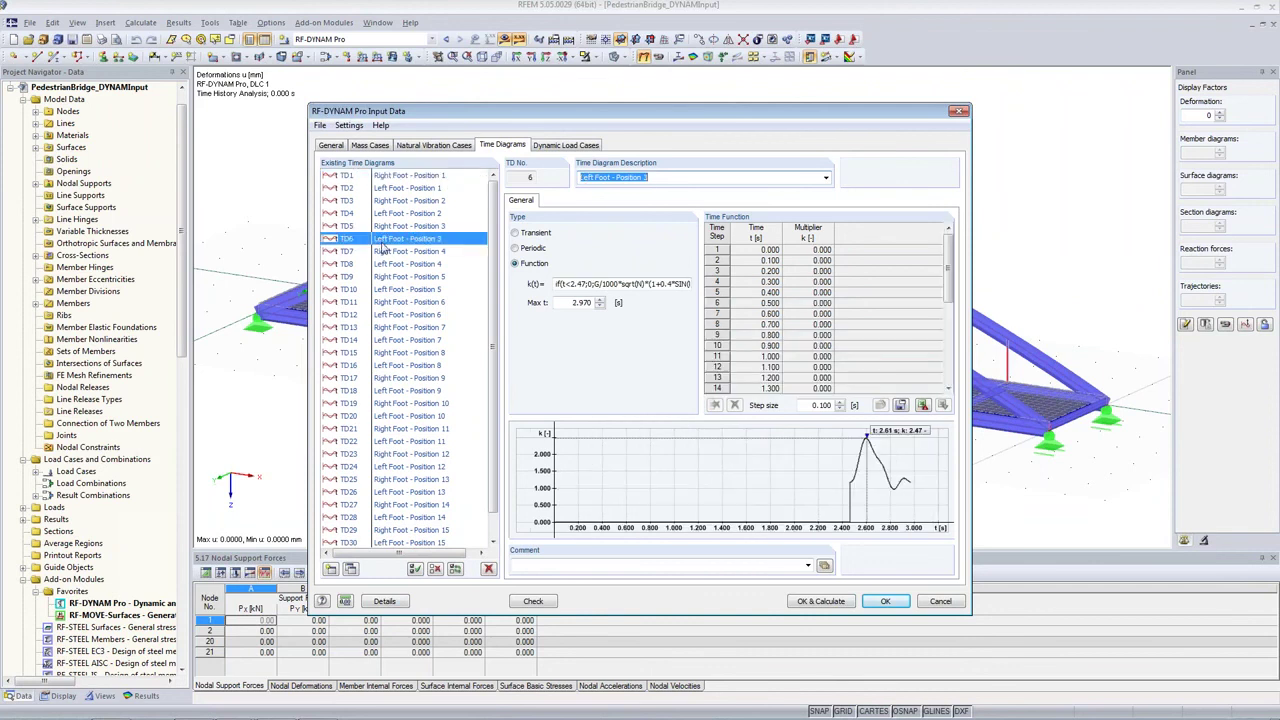
left_click(388, 251)
left_click(389, 264)
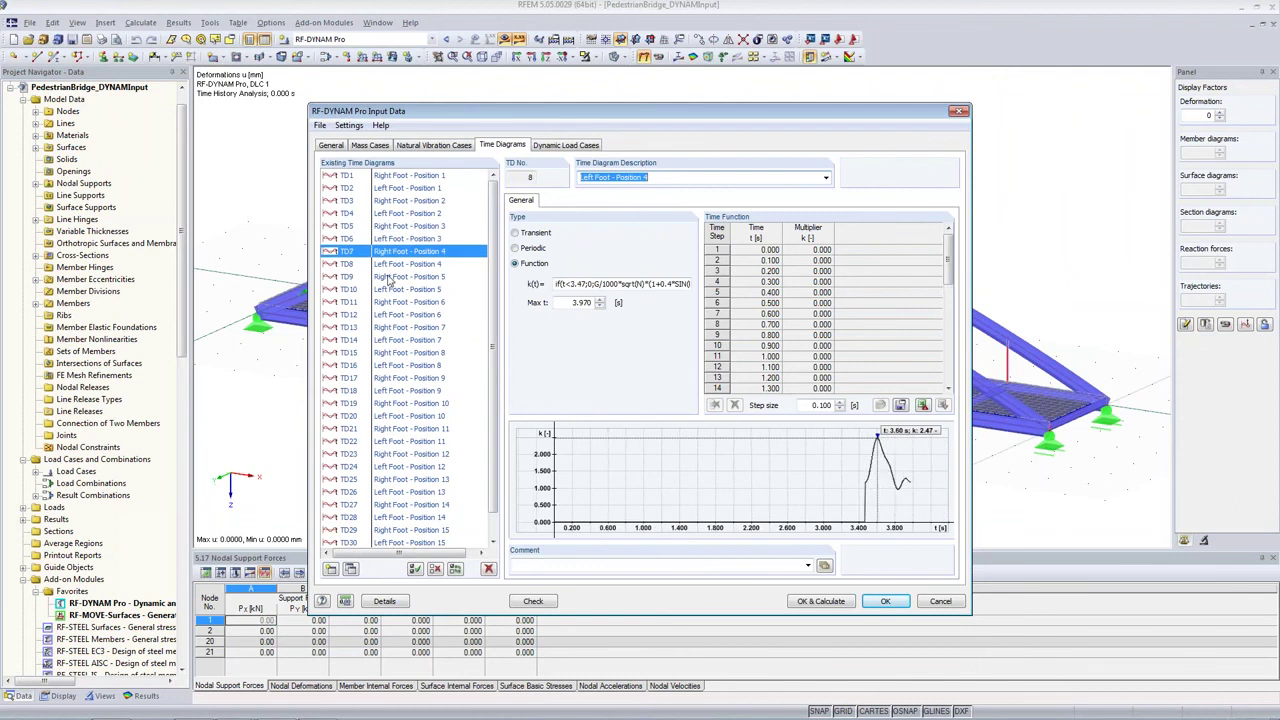
left_click(390, 277)
left_click(390, 289)
left_click(387, 315)
left_click(403, 341)
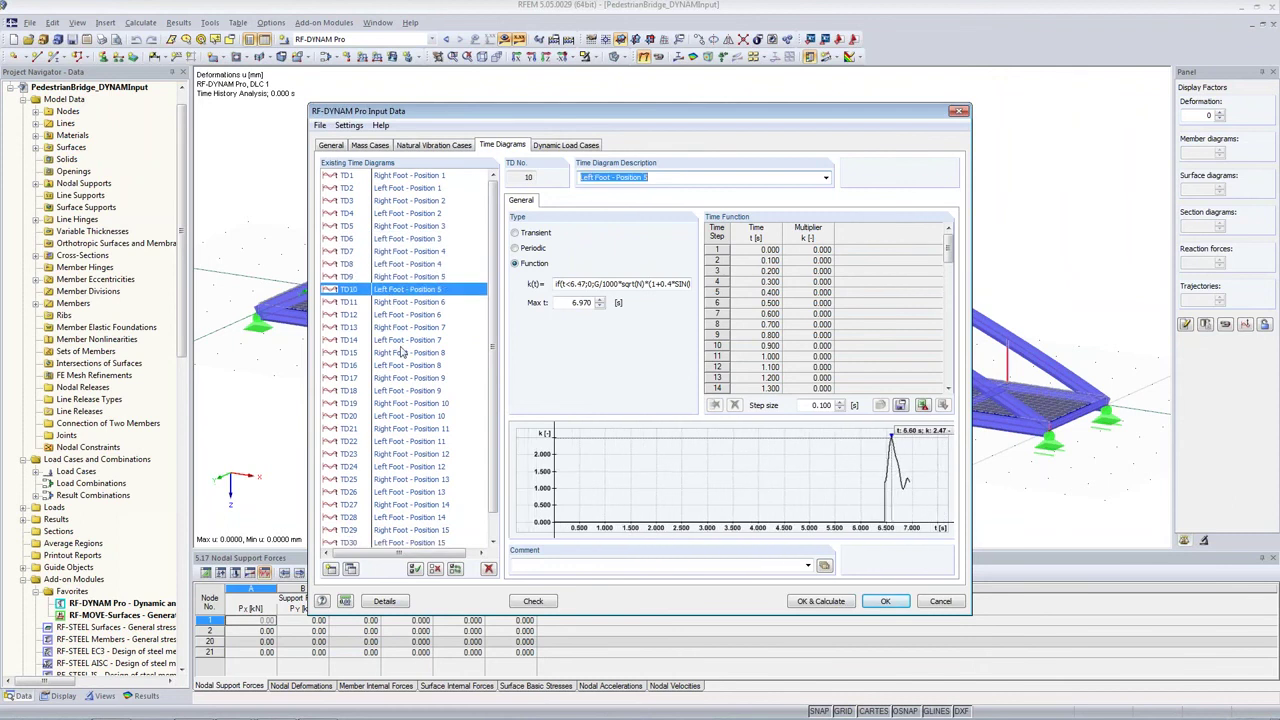
left_click(404, 366)
left_click(386, 455)
scroll(395, 513, "down", 1)
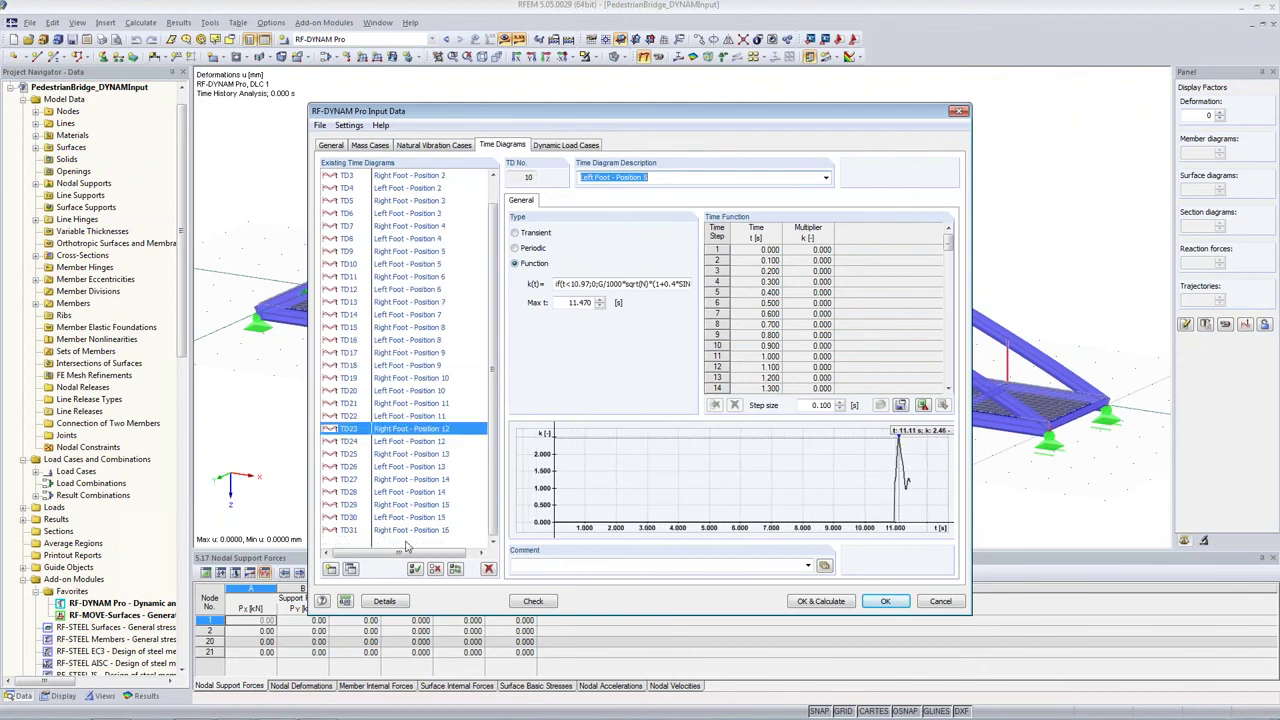
left_click(405, 533)
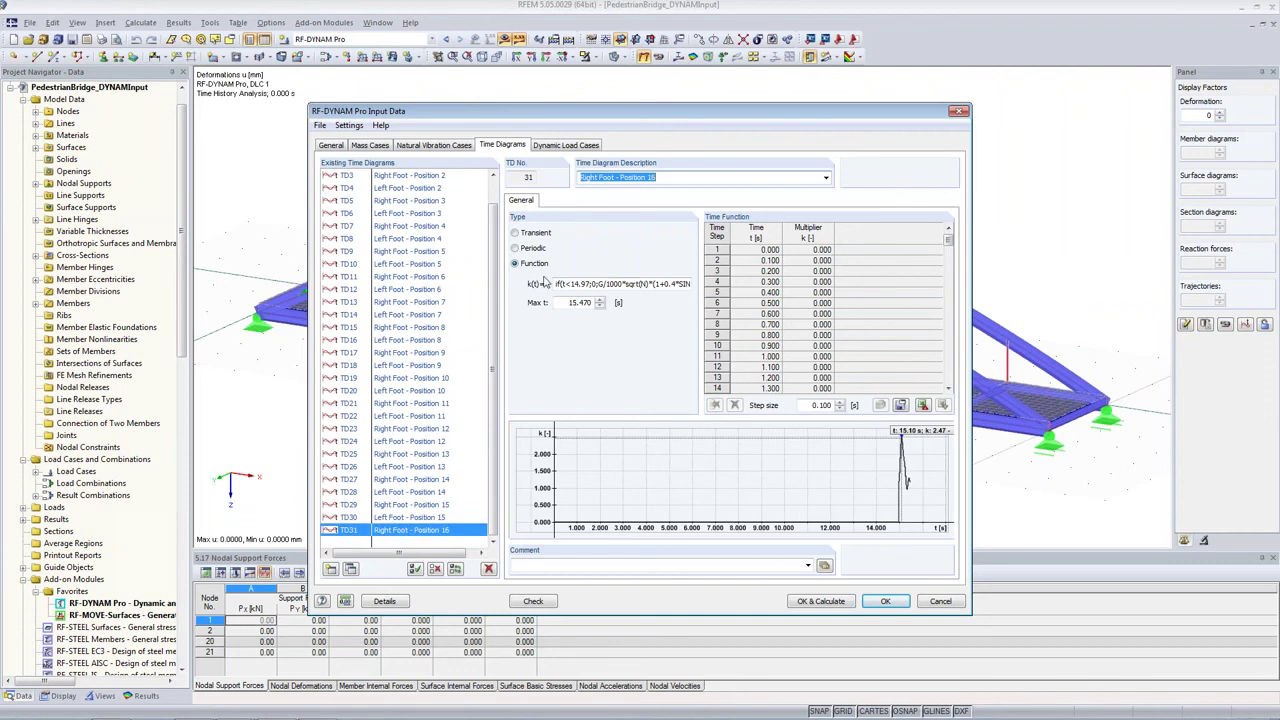
Step: Review the loading and time diagram sets, damping and general method settings of dynamic load case DLC1
left_click(569, 147)
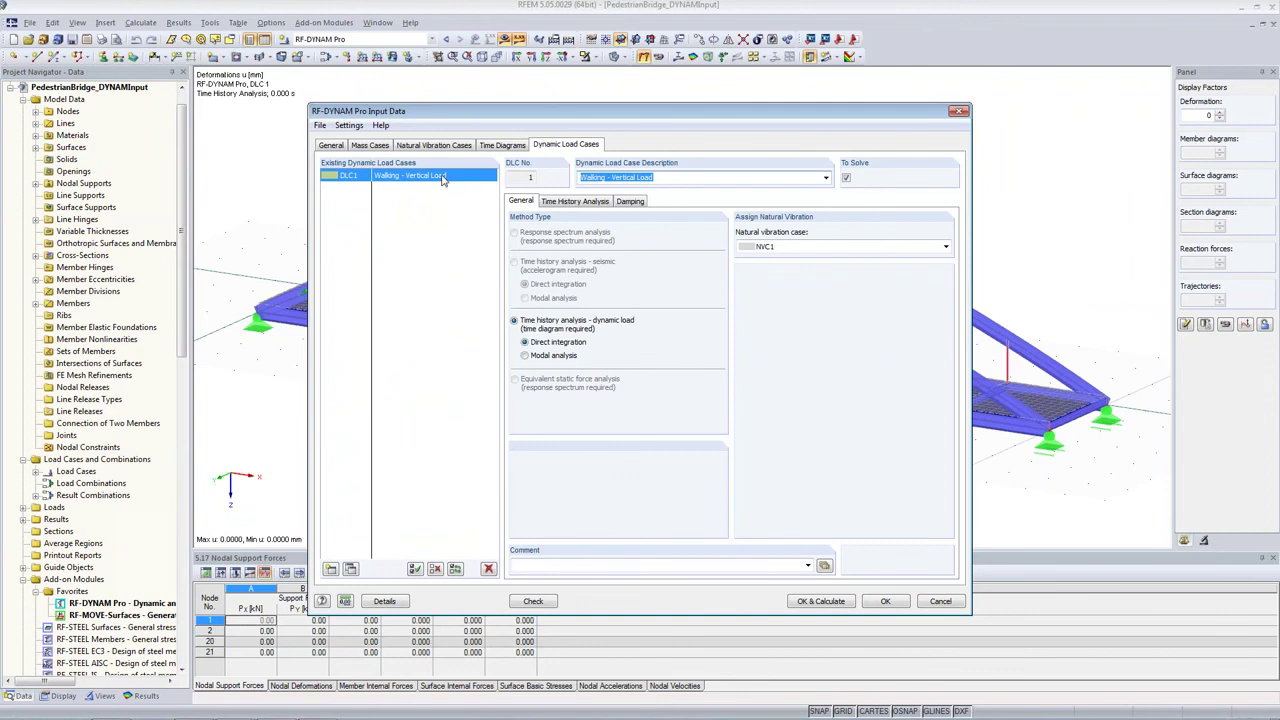
left_click(574, 202)
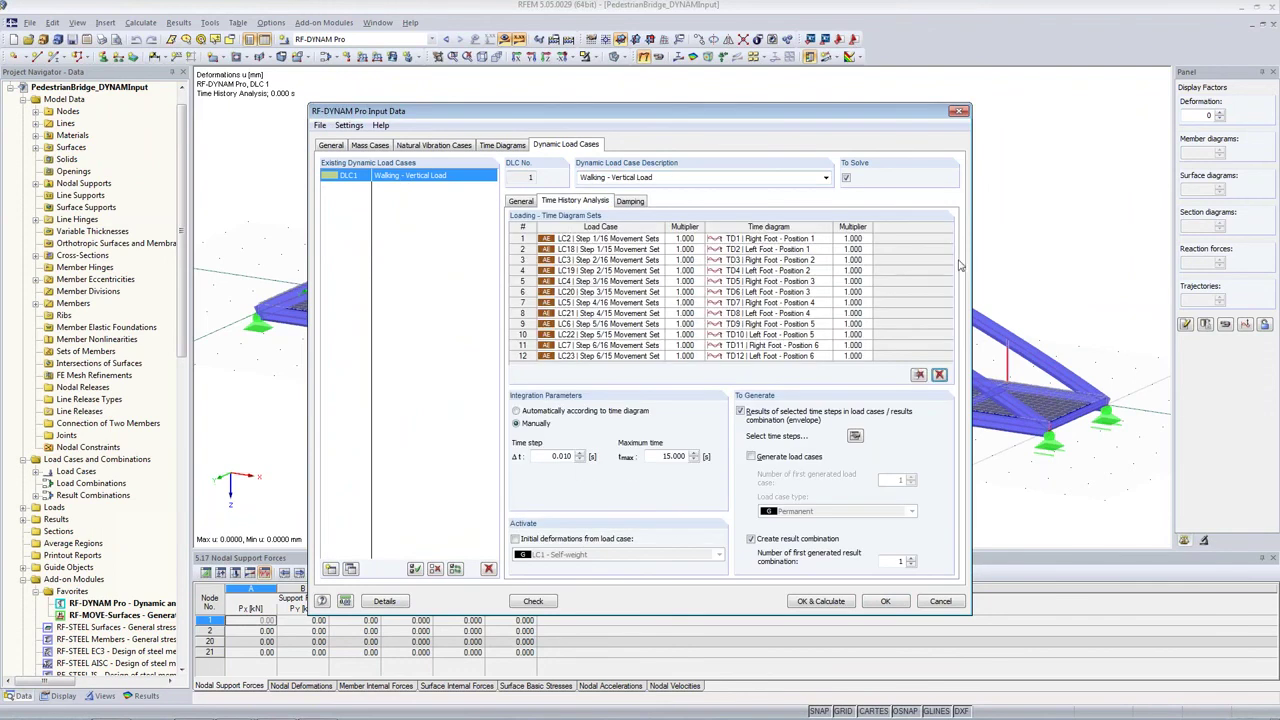
scroll(860, 300, "down", 7)
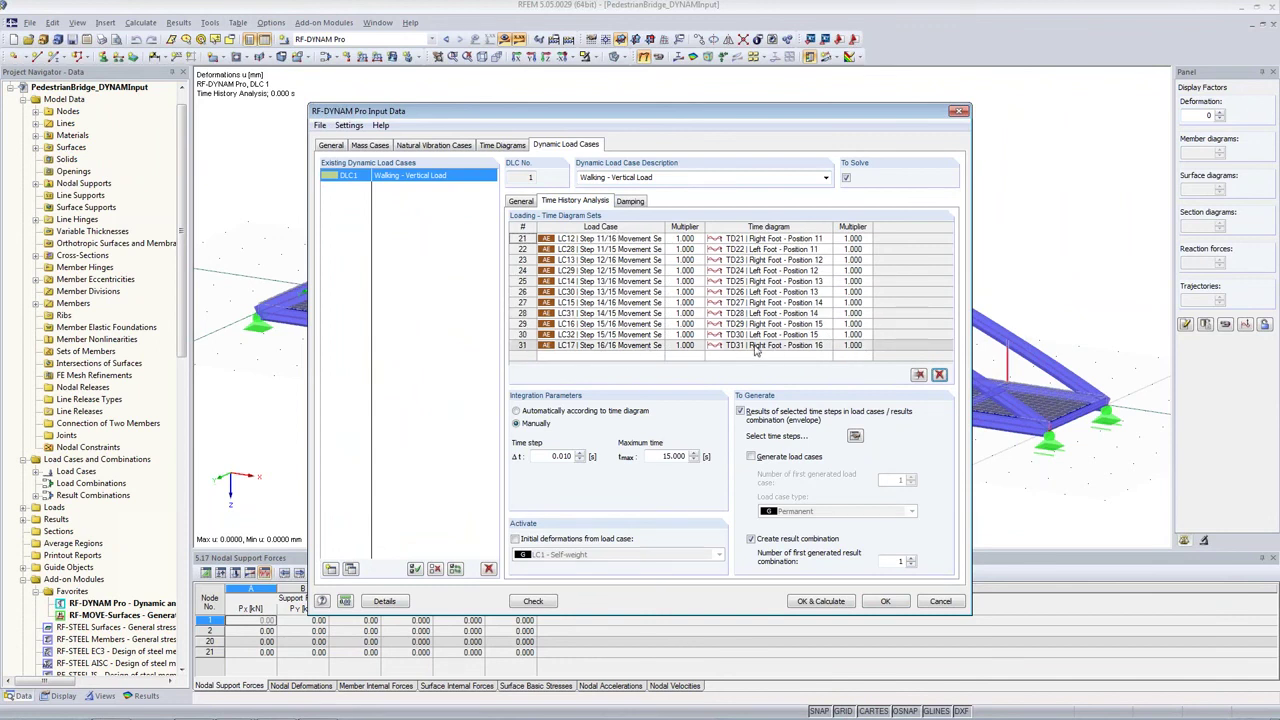
scroll(757, 349, "up", 7)
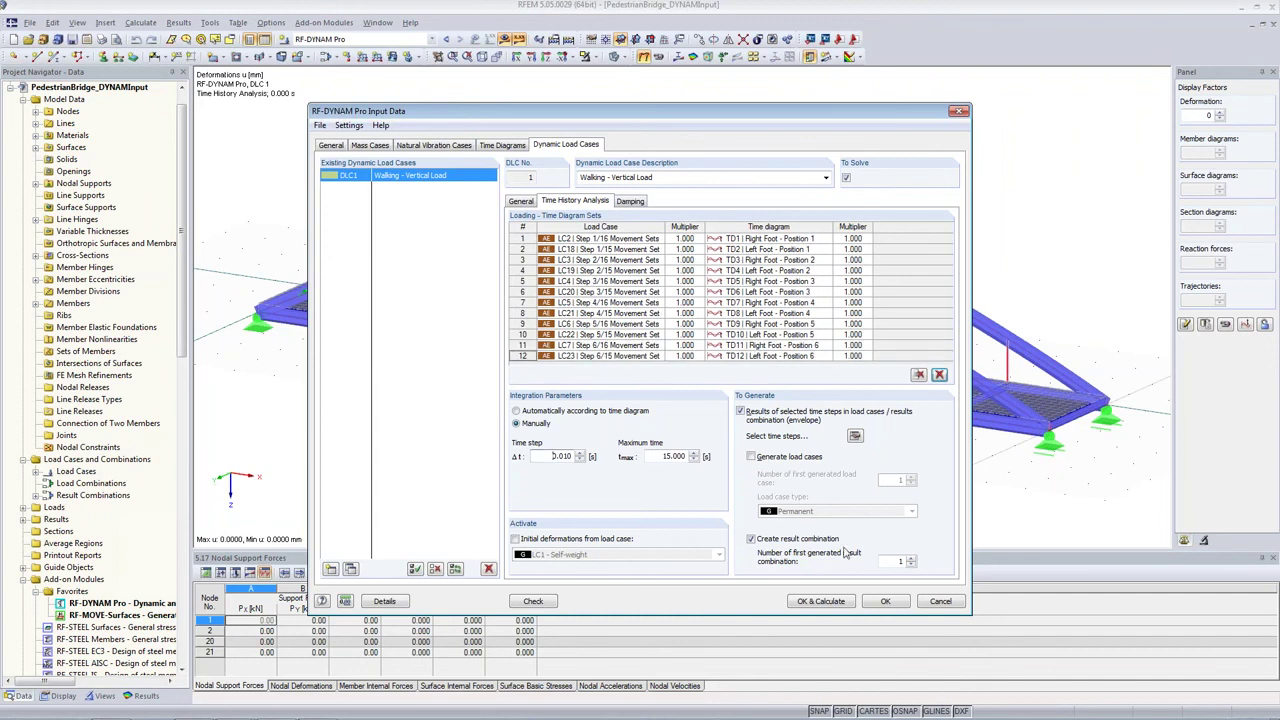
left_click(629, 201)
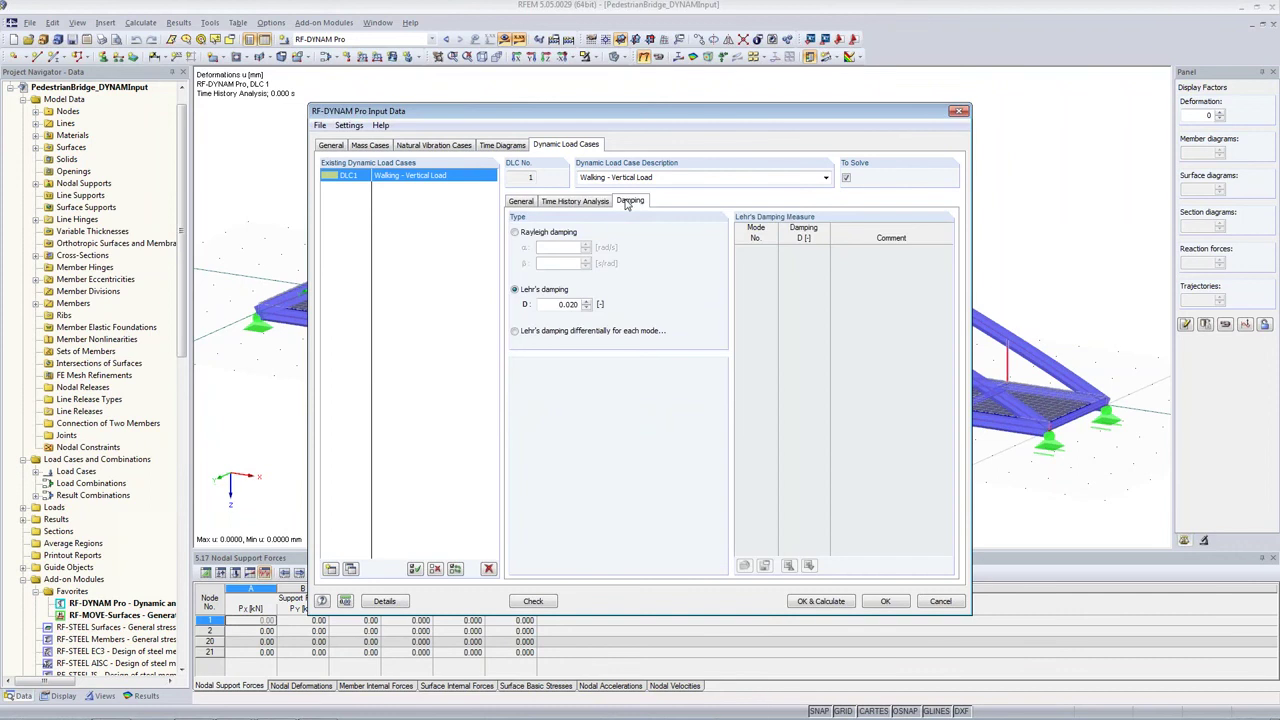
left_click(563, 204)
left_click(524, 204)
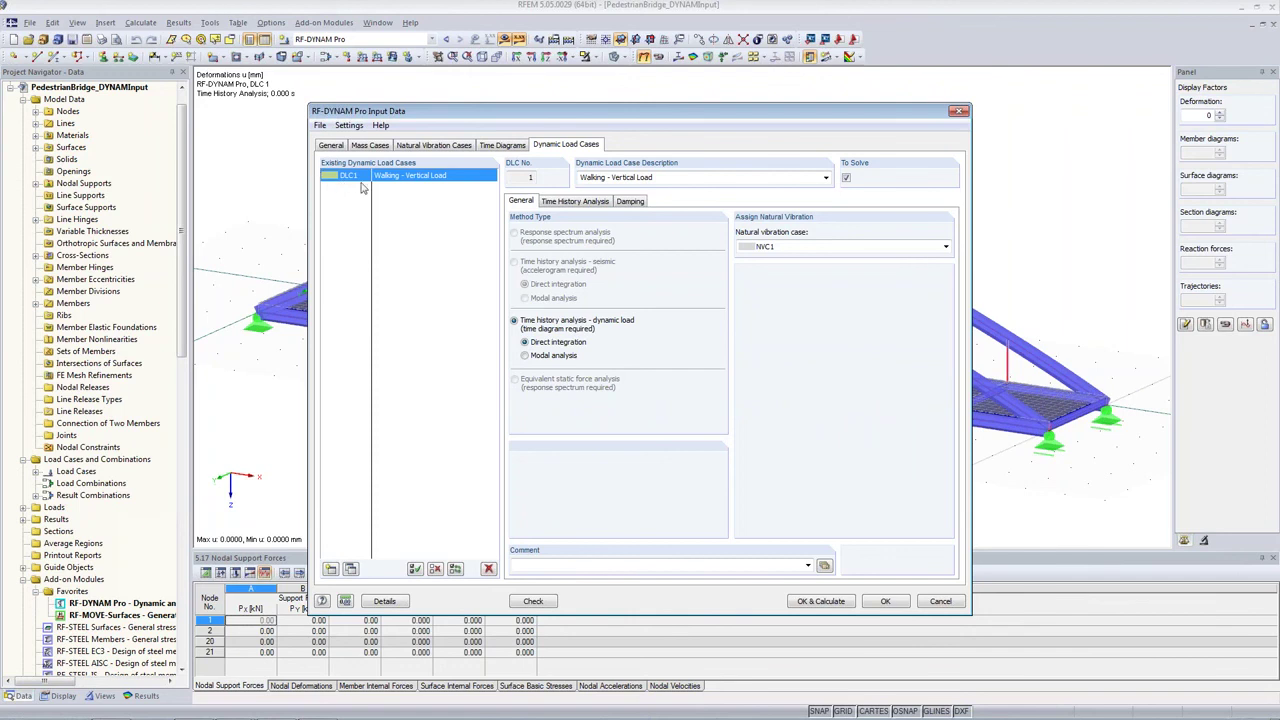
Step: Check the calculation options available for dynamic load case DLC1 and accept the RF-DYNAM Pro input data
right_click(353, 177)
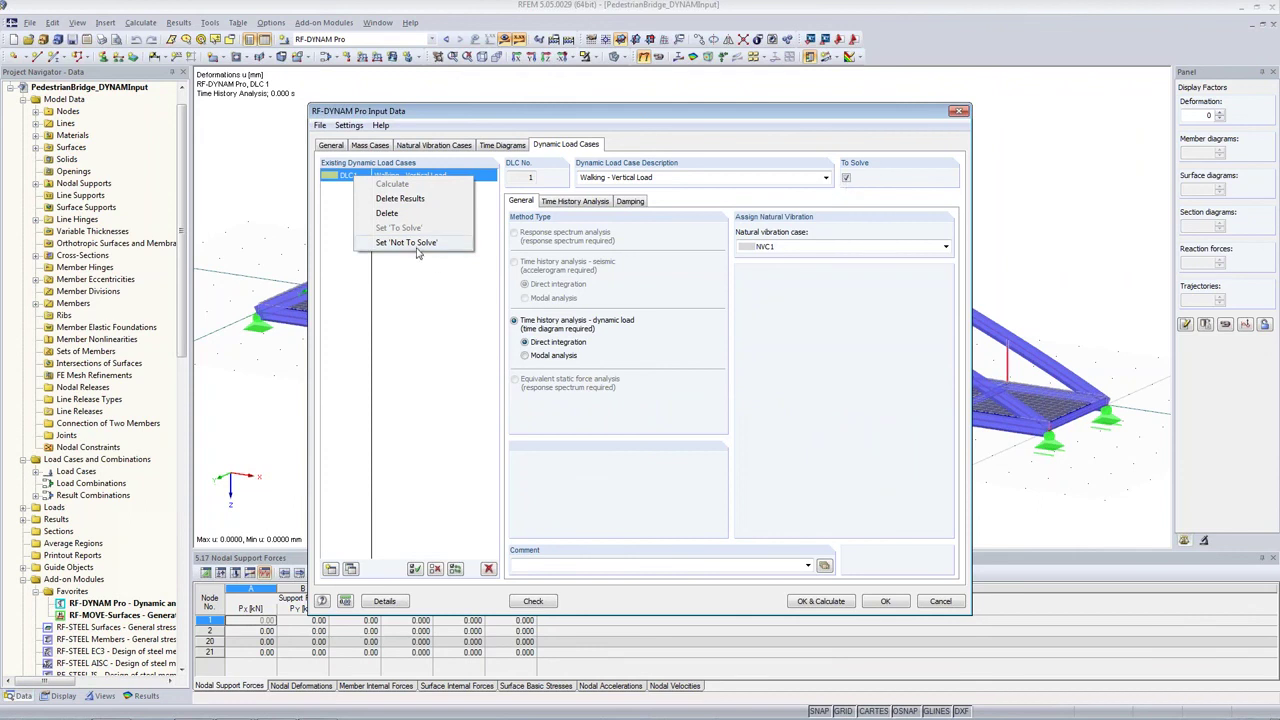
left_click(324, 176)
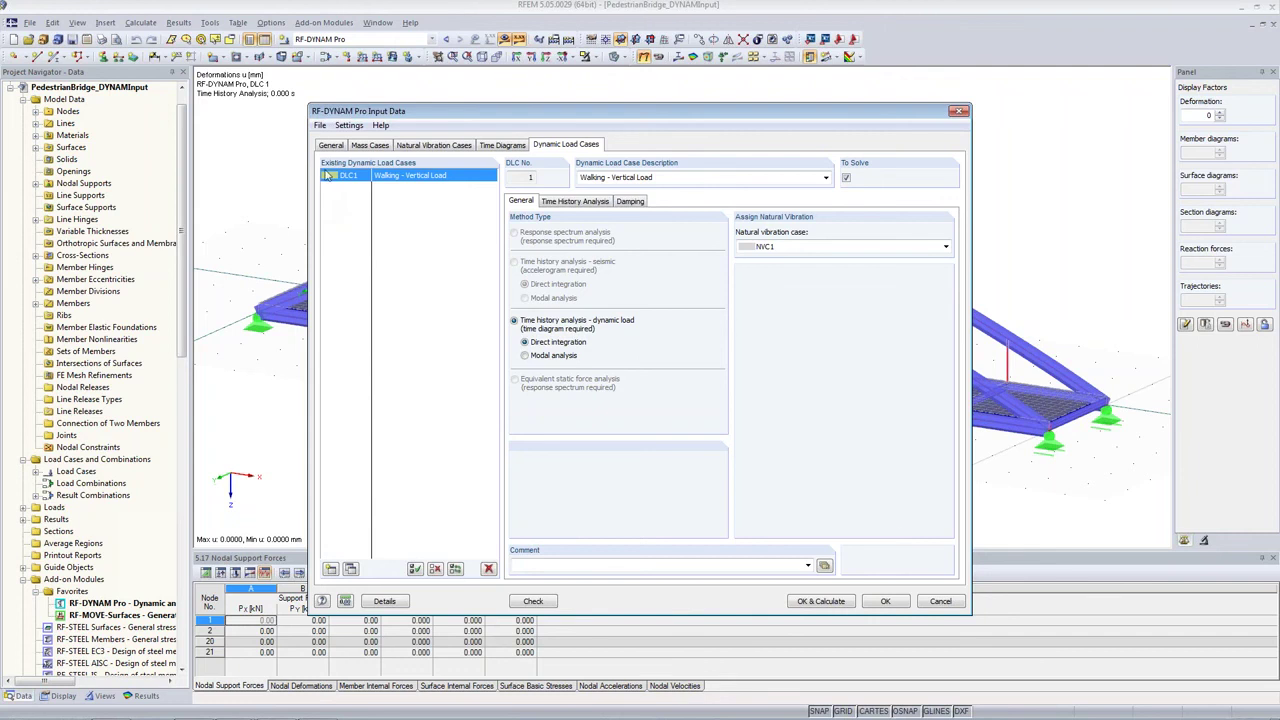
left_click(887, 601)
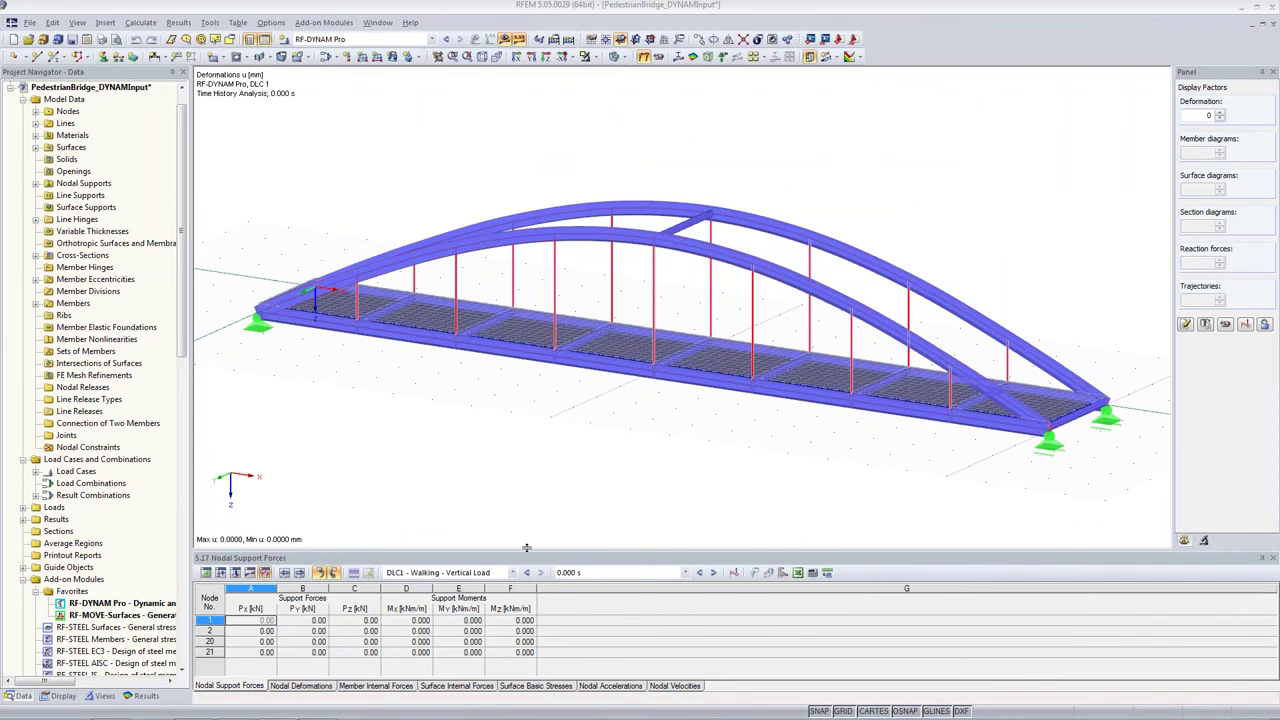
Step: Enlarge the results table and show the dynamic envelope results of DLC1 - Walking - Vertical Load
left_click_drag(546, 549, 547, 419)
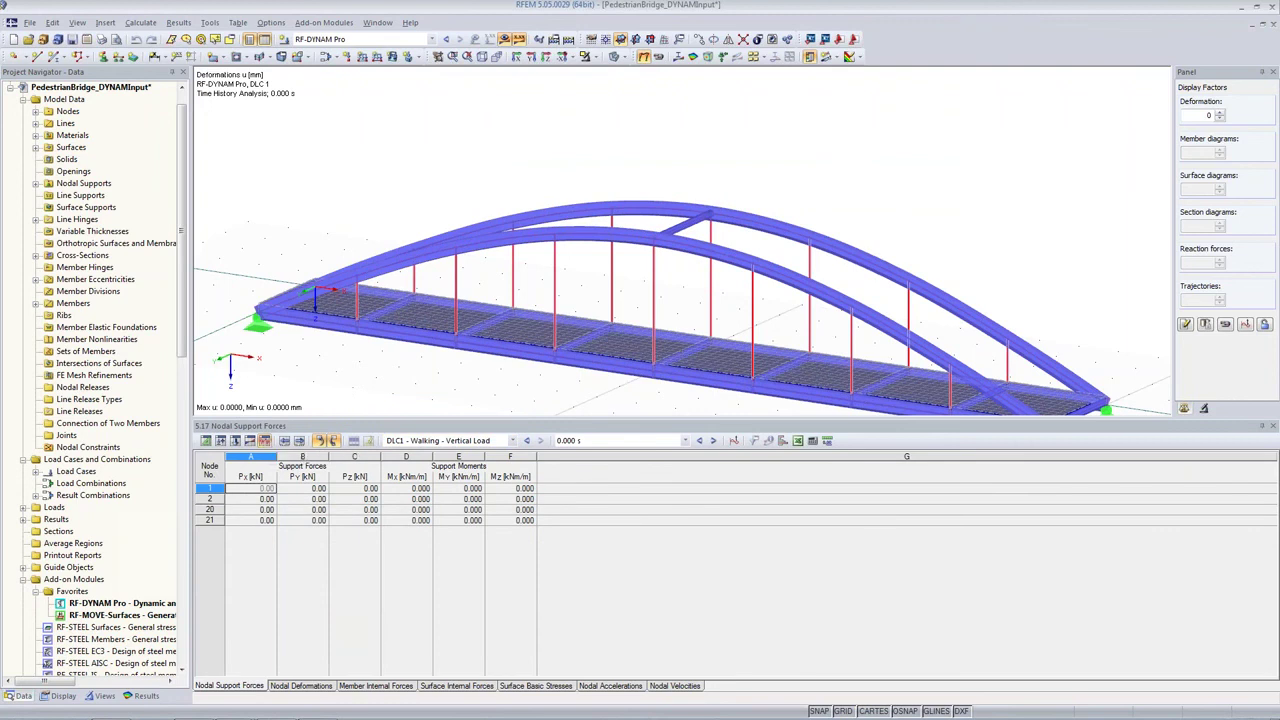
left_click(433, 442)
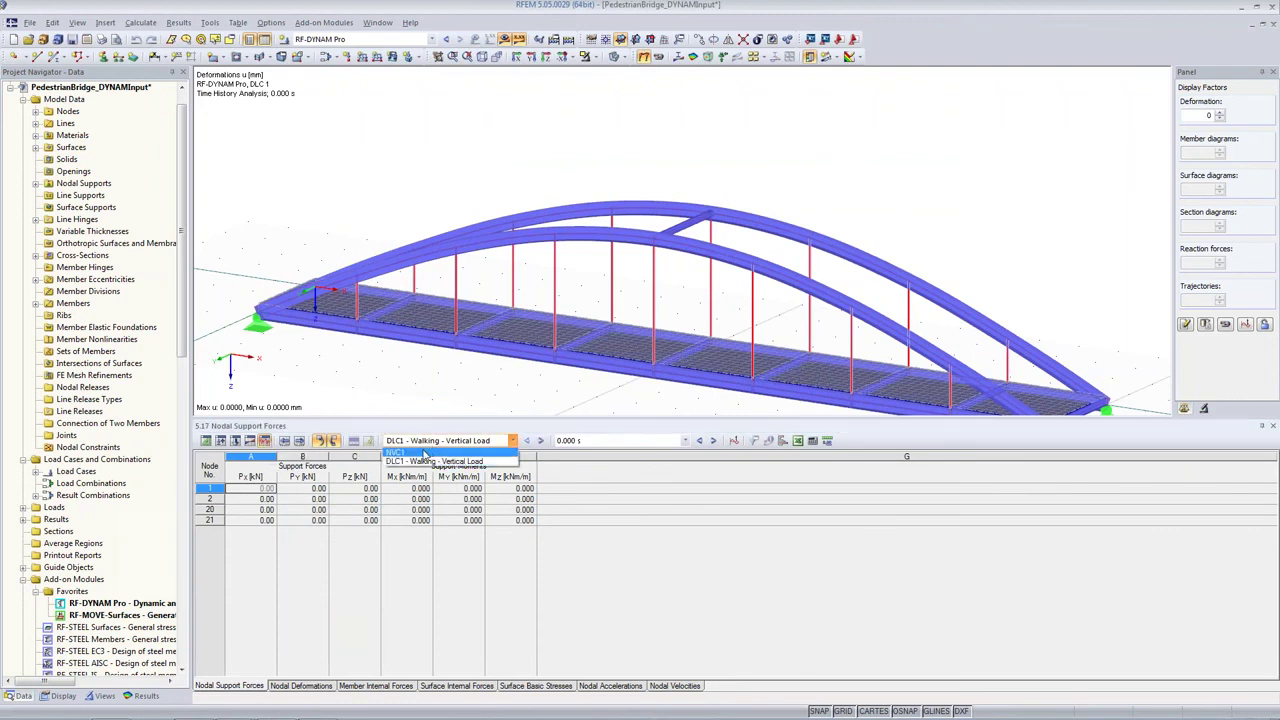
left_click(427, 466)
left_click(586, 443)
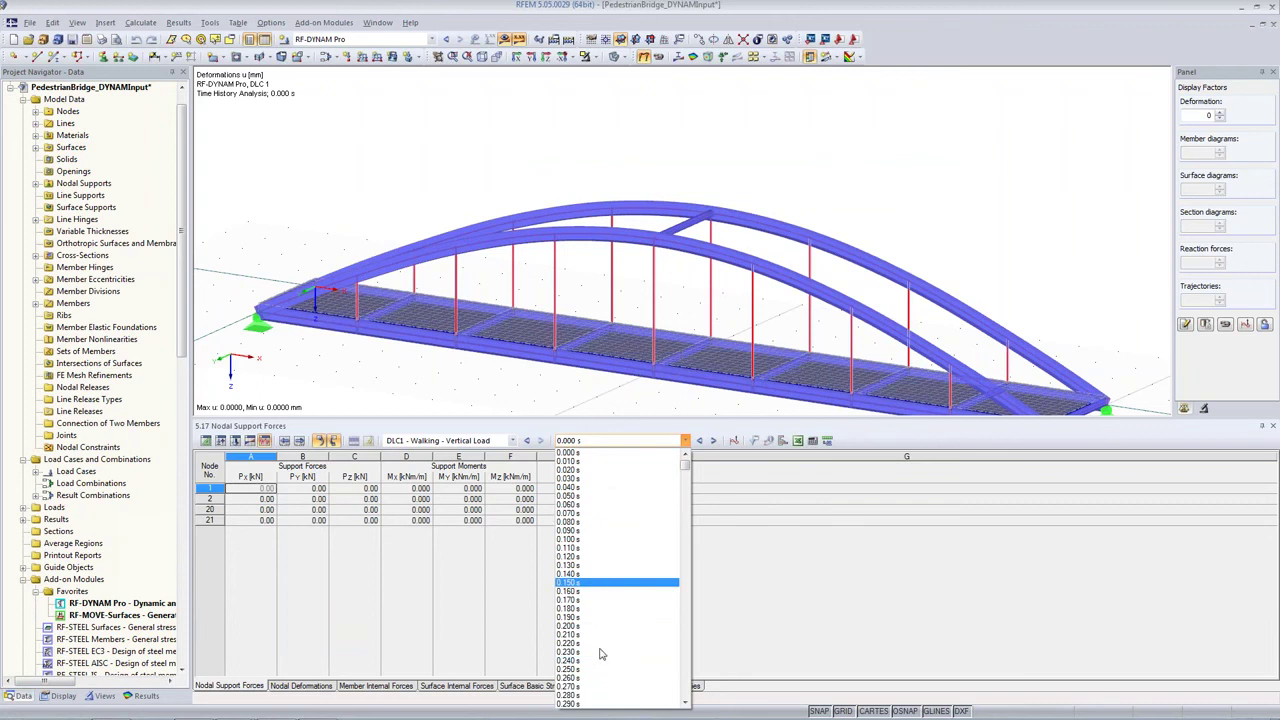
scroll(602, 654, "up", 1)
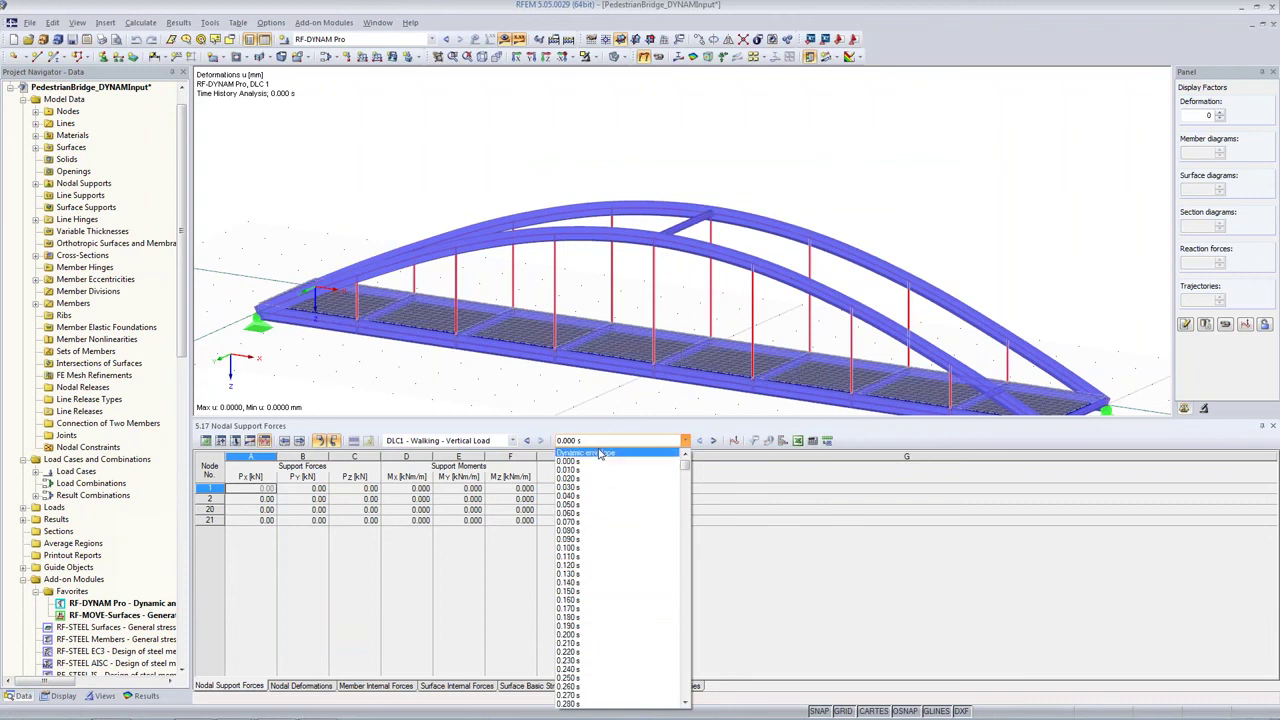
left_click(603, 455)
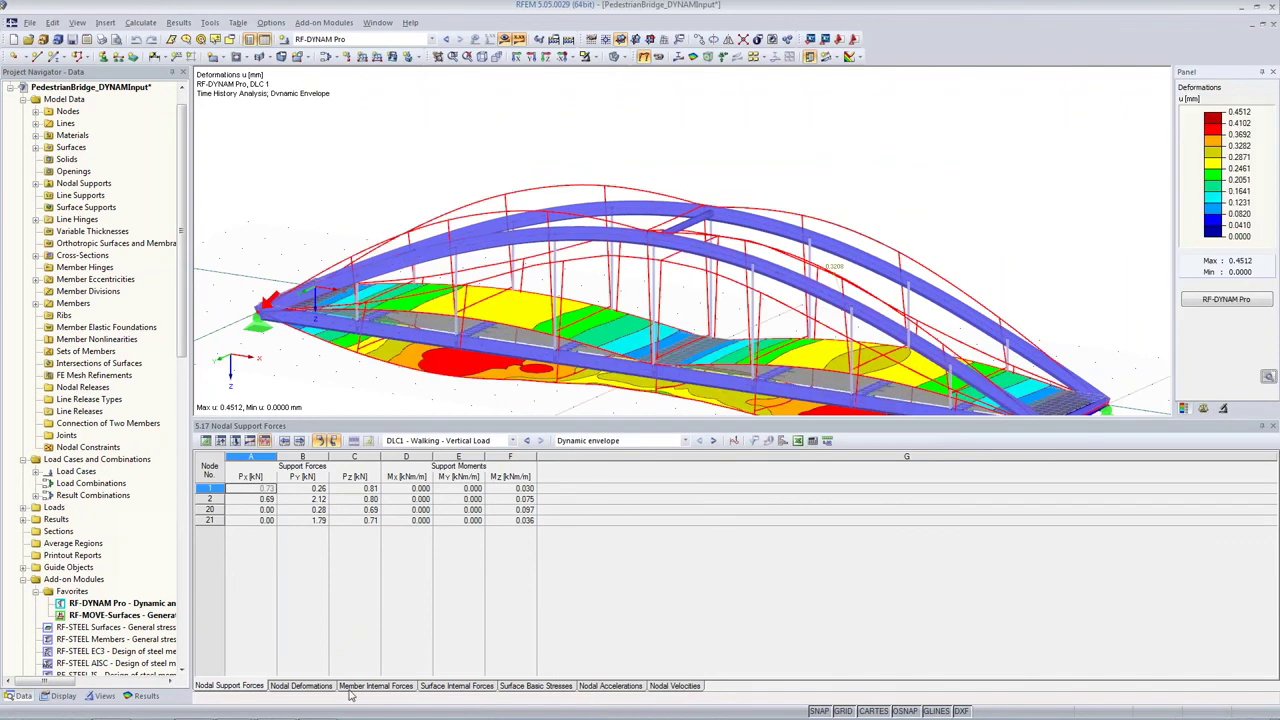
Step: Look through the envelope tables for nodal deformations, member internal forces, nodal accelerations and nodal velocities
middle_click_drag(602, 272, 596, 196)
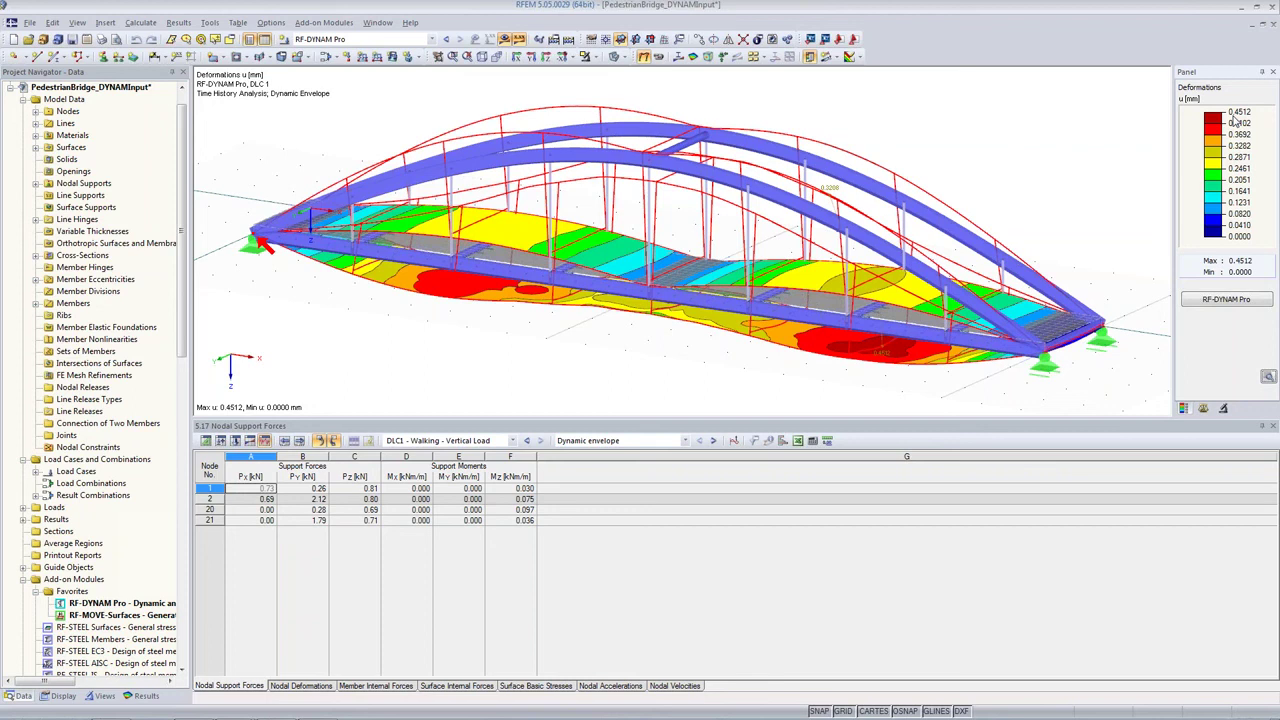
left_click(290, 688)
left_click(376, 688)
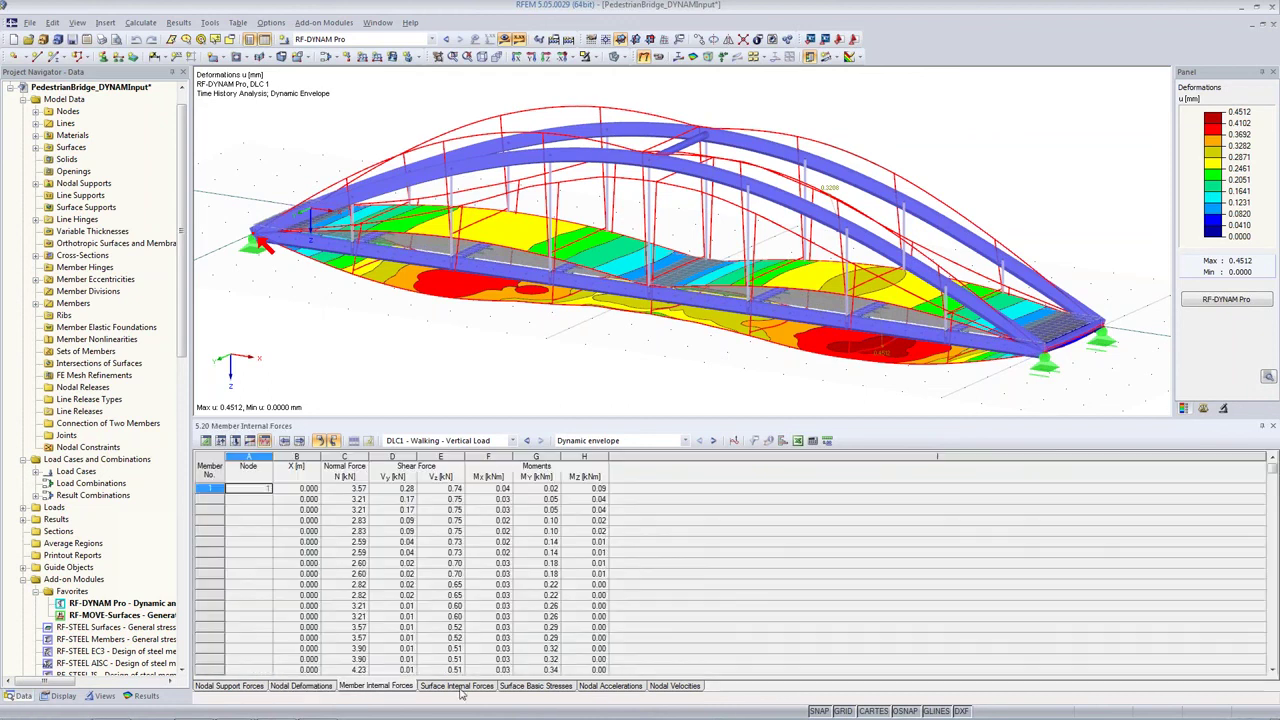
left_click(592, 688)
left_click(678, 687)
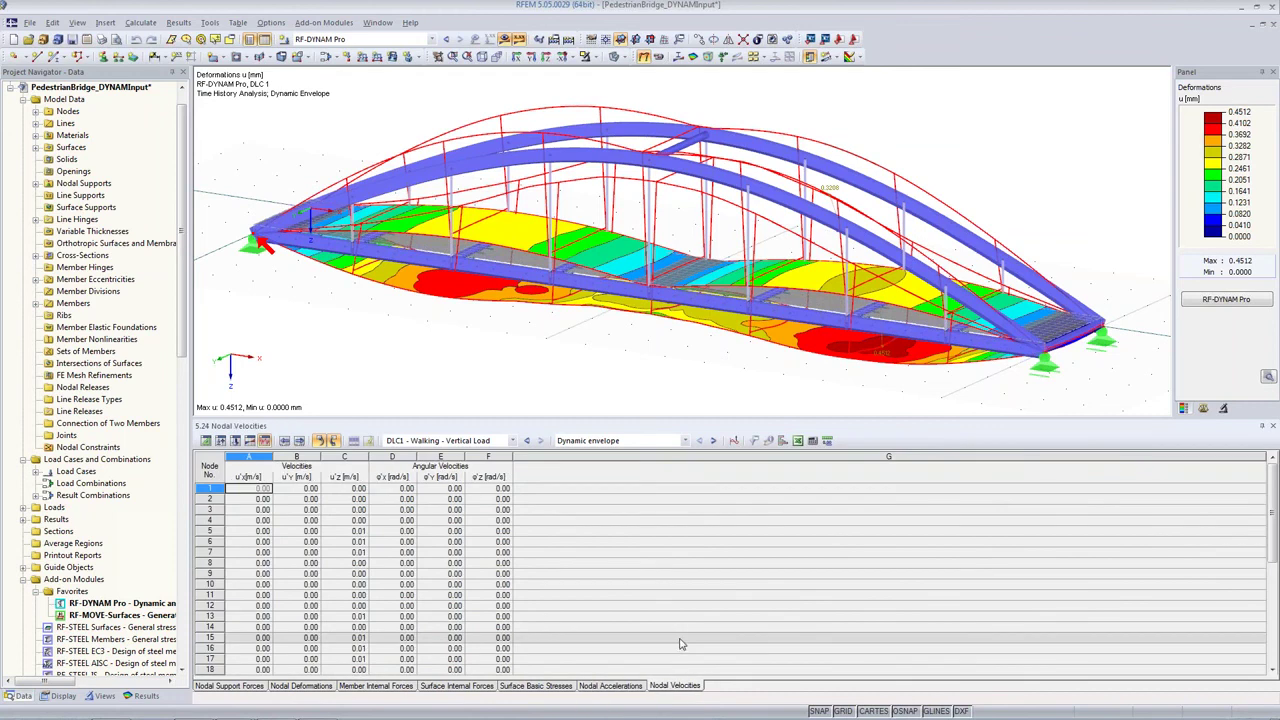
Step: Open the units and decimal places settings for the RF-DYNAM Pro results
left_click(828, 442)
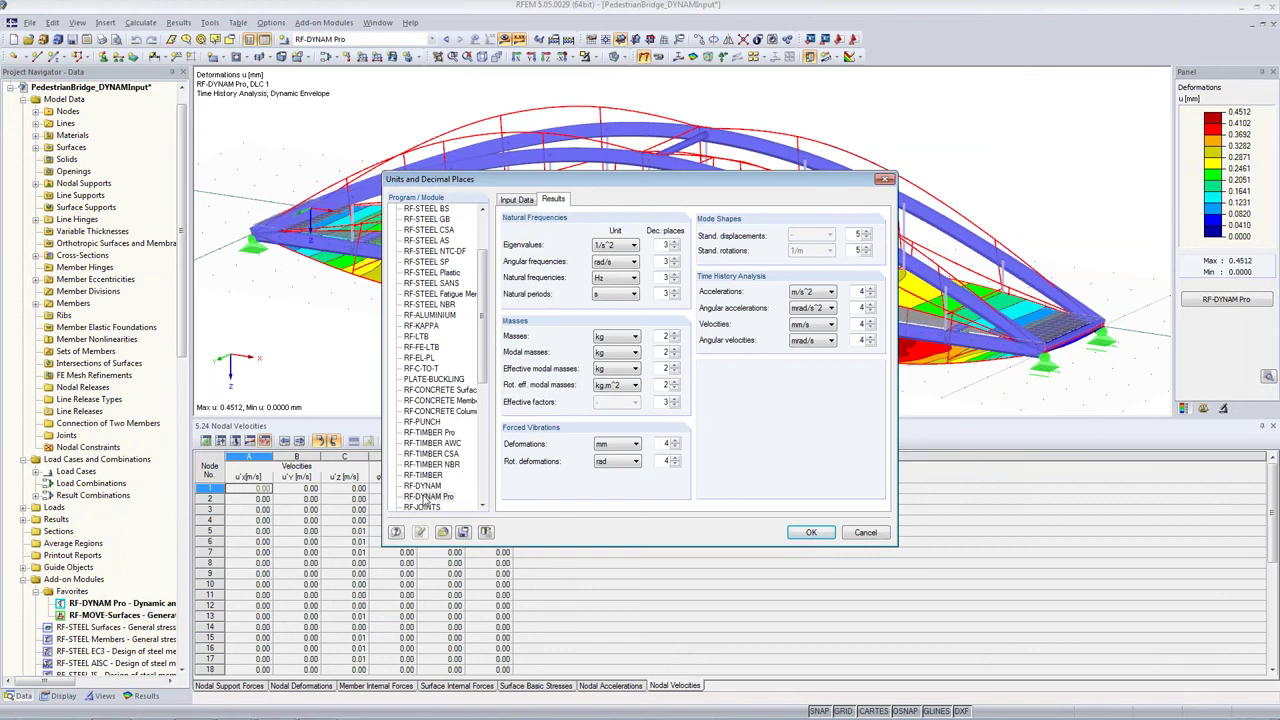
left_click(427, 497)
scroll(484, 355, "up", 4)
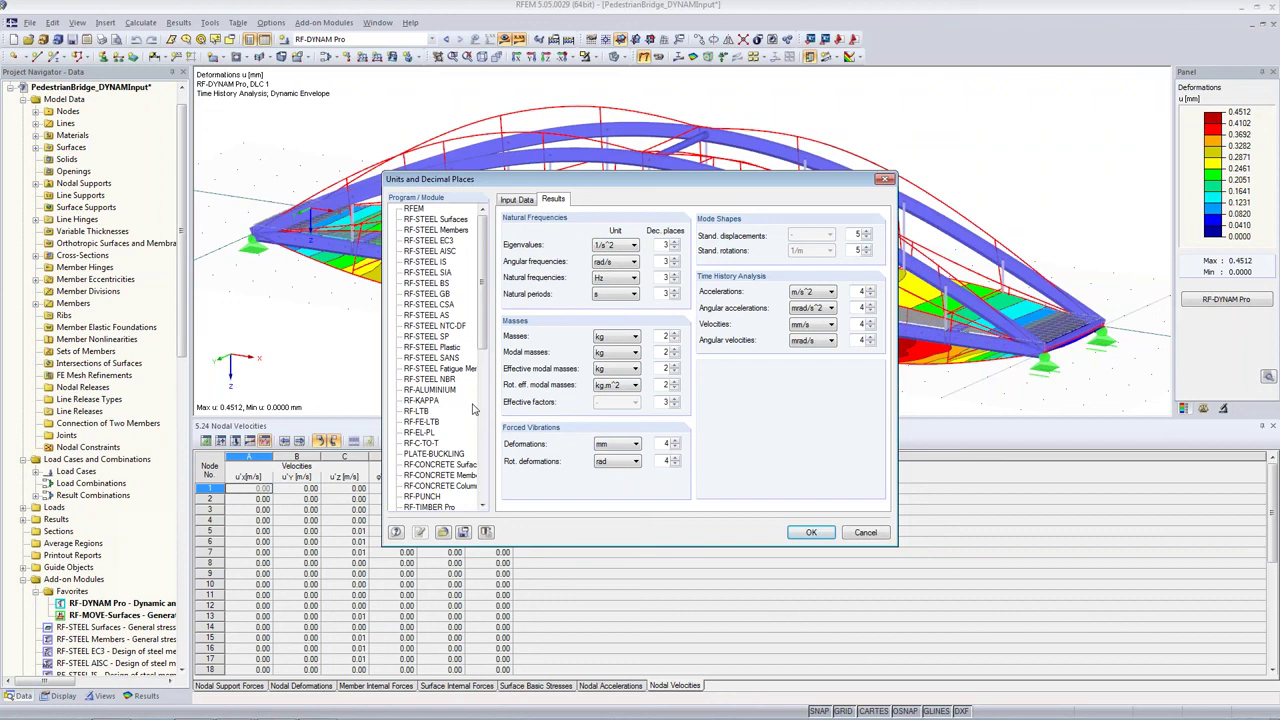
left_click_drag(482, 245, 483, 325)
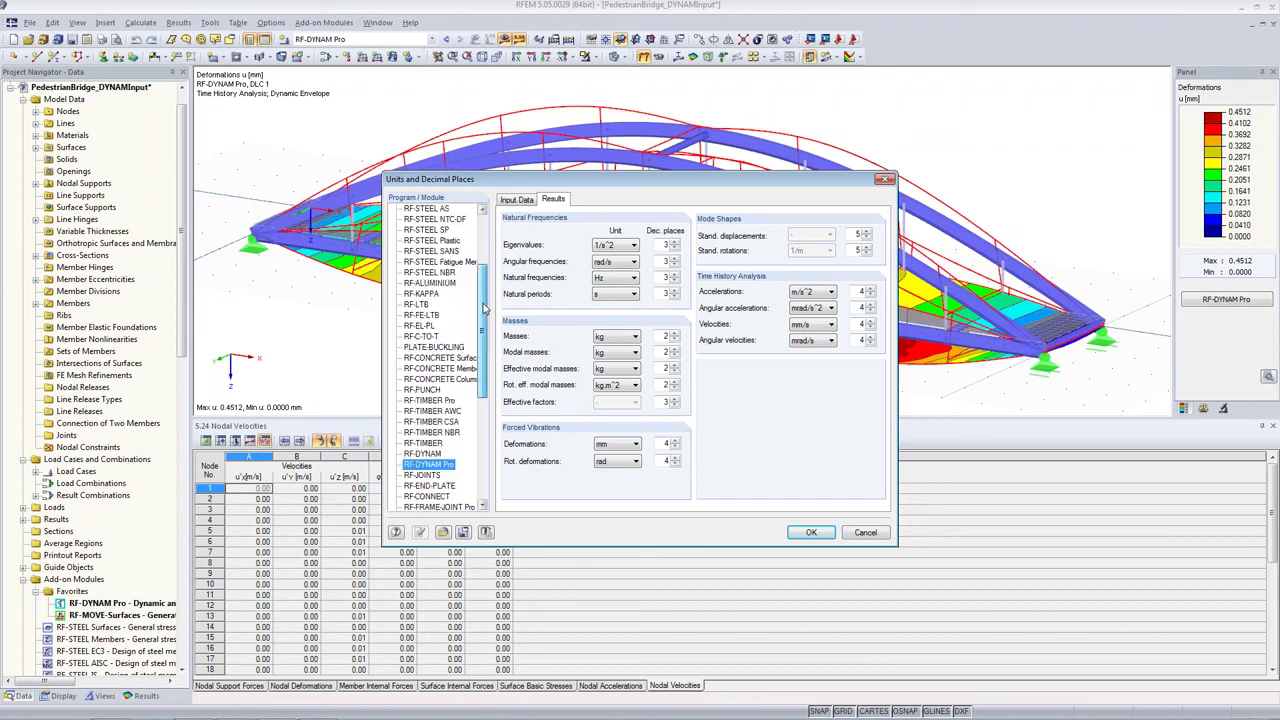
left_click(444, 412)
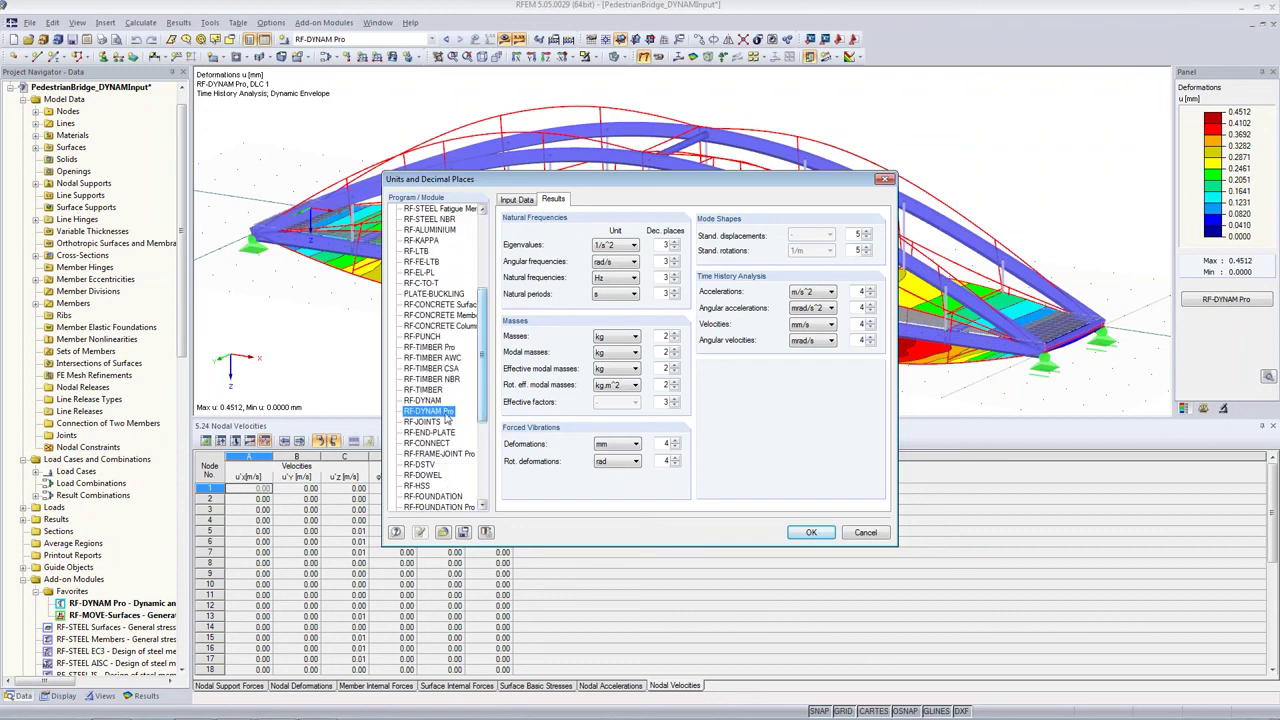
left_click(556, 202)
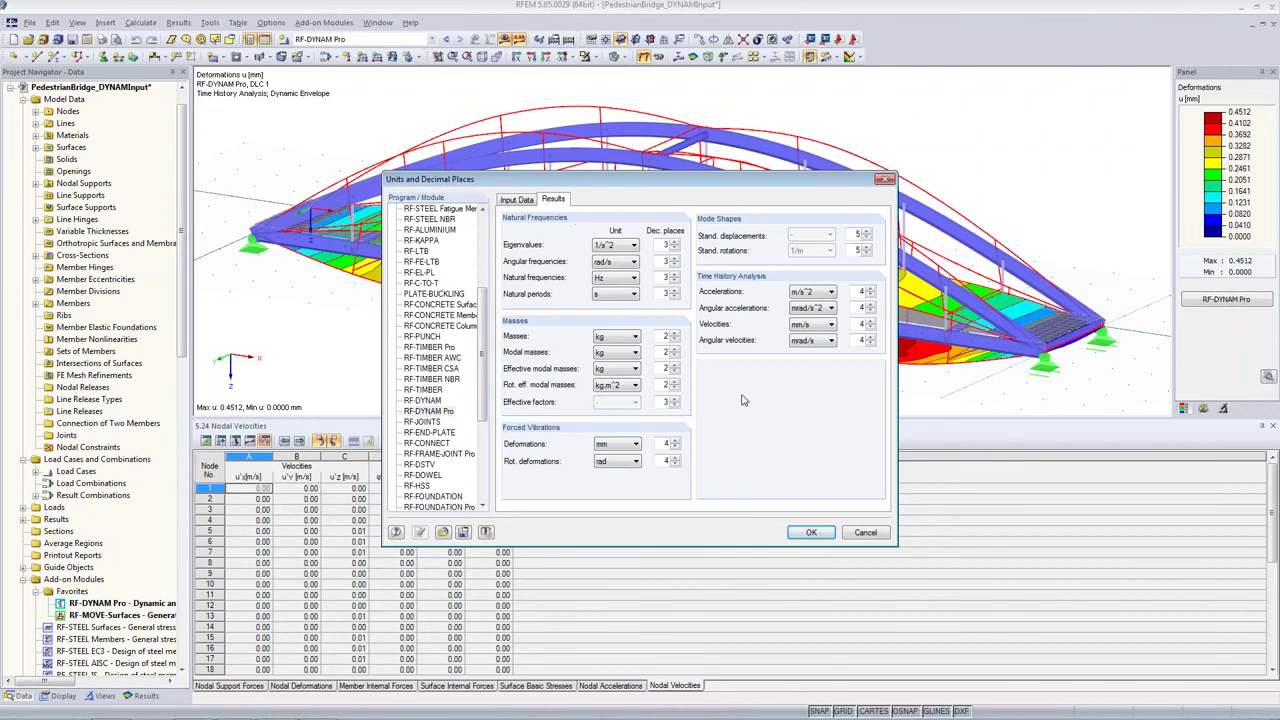
Step: Examine the unit choices for time history accelerations, velocities and their angular counterparts, and for masses
left_click(800, 328)
left_click(811, 292)
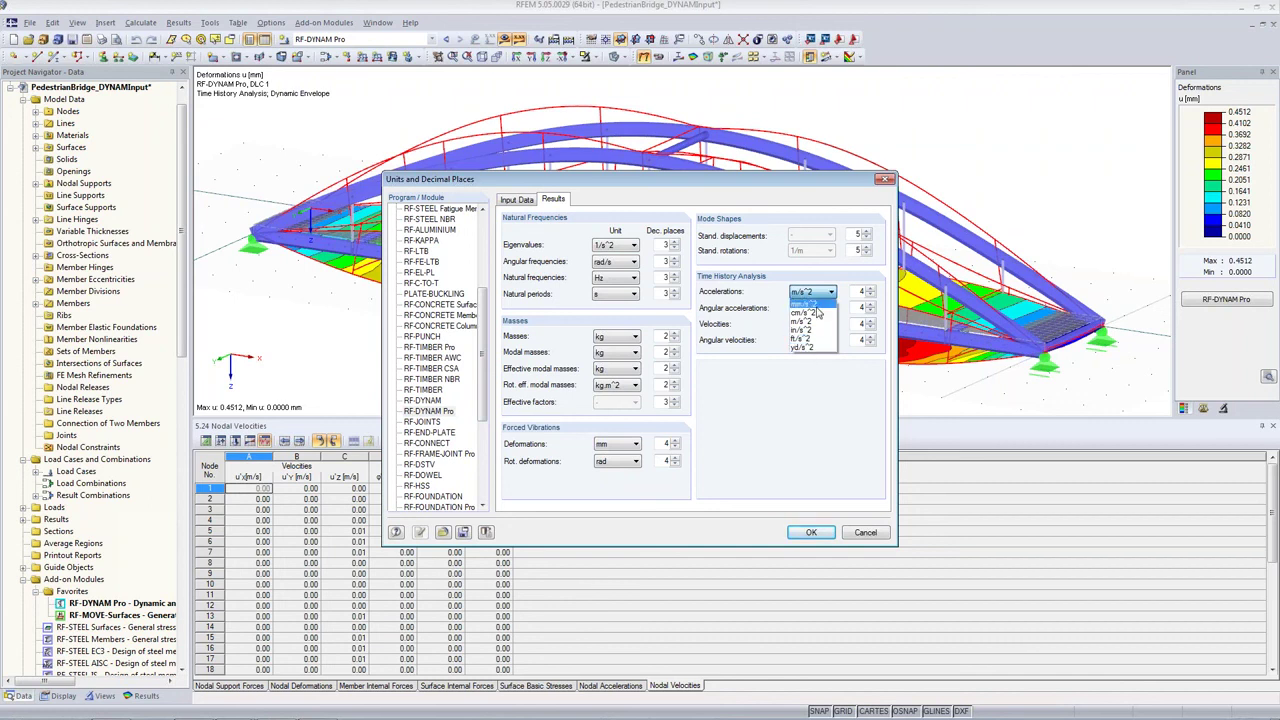
left_click(818, 304)
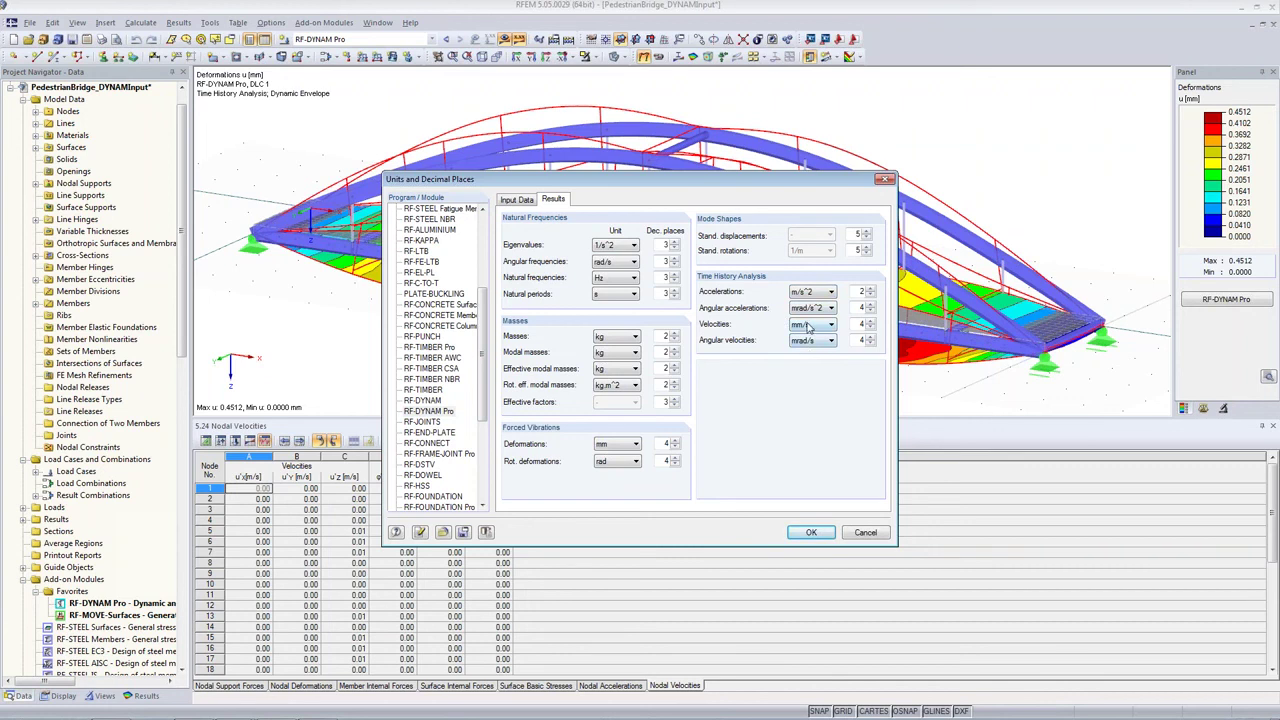
left_click(808, 326)
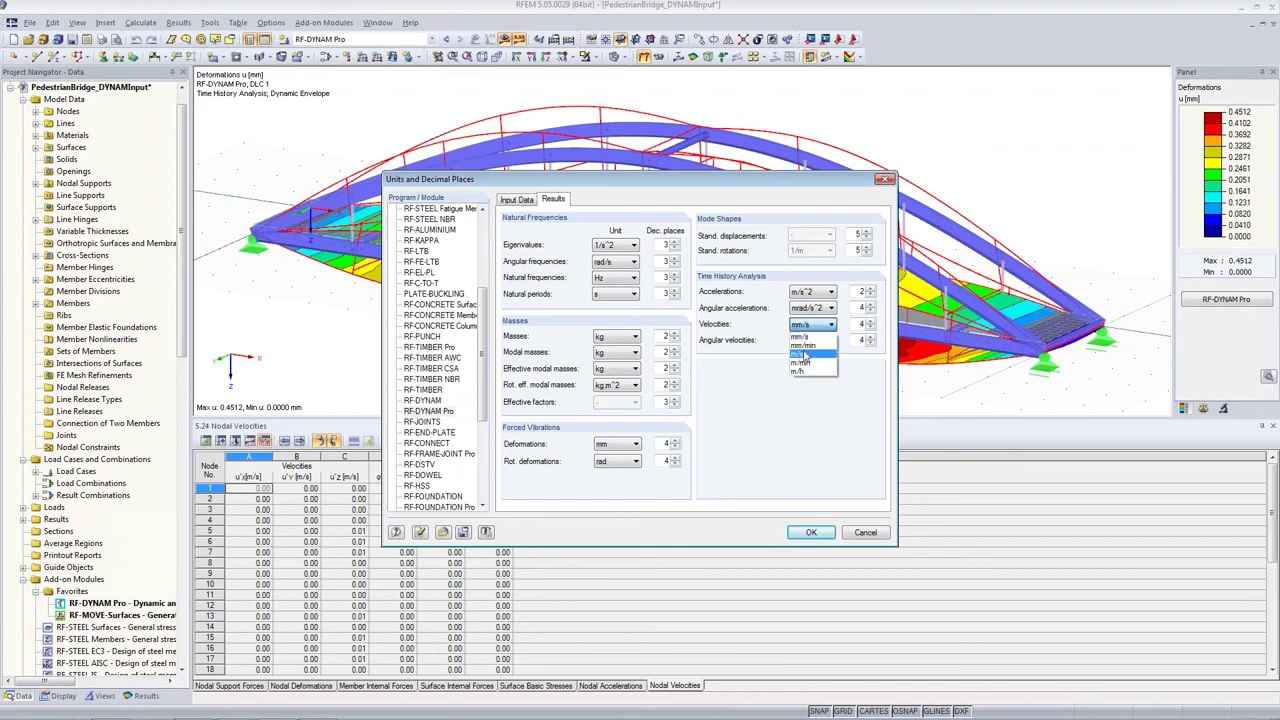
left_click(807, 325)
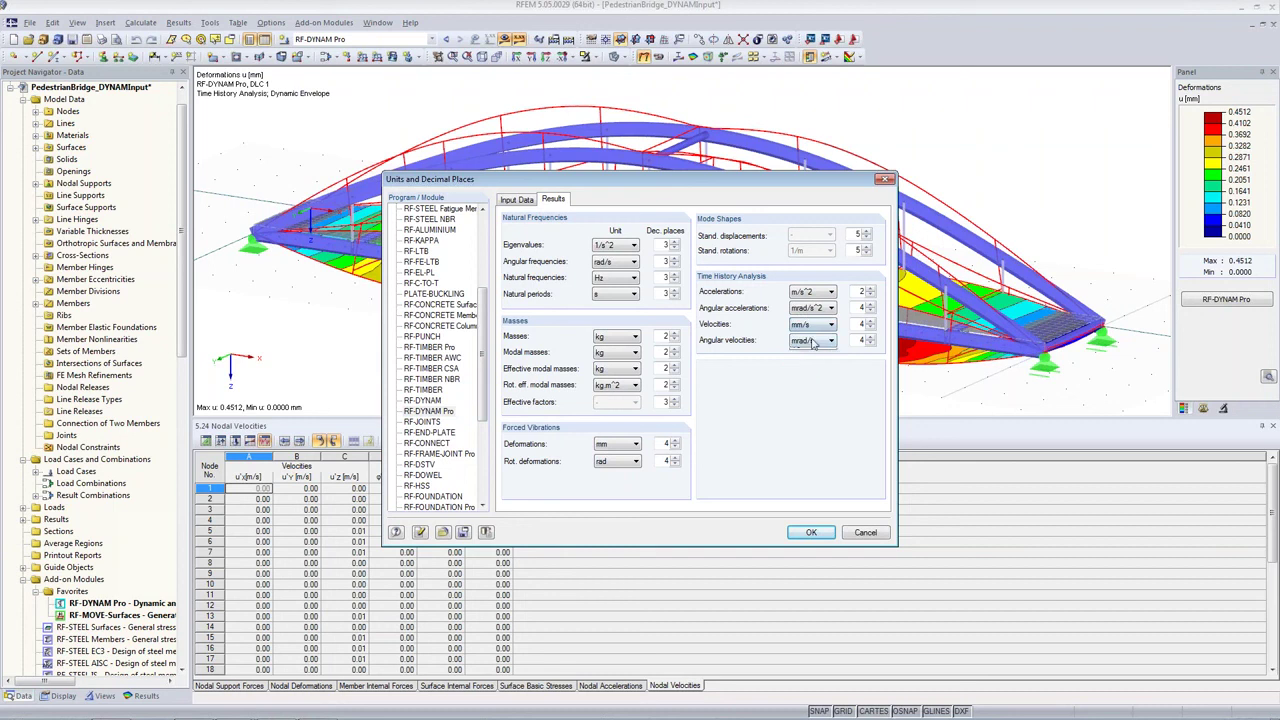
left_click(813, 341)
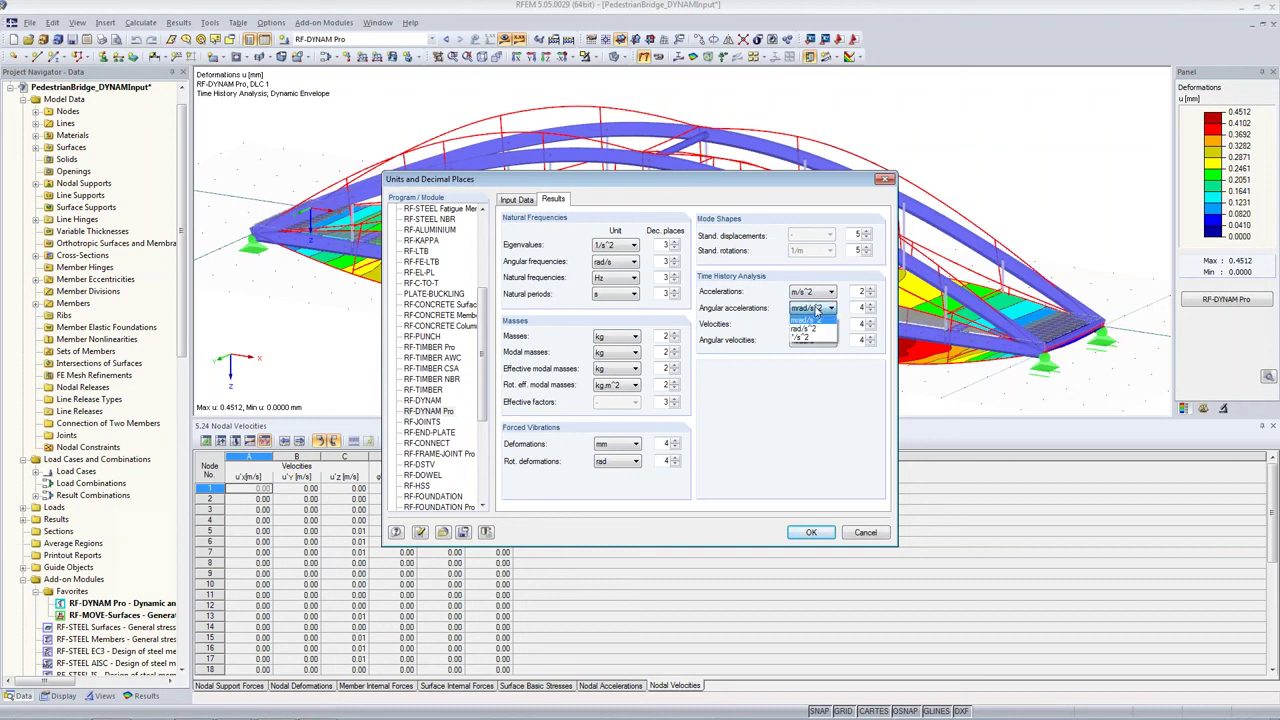
left_click(815, 307)
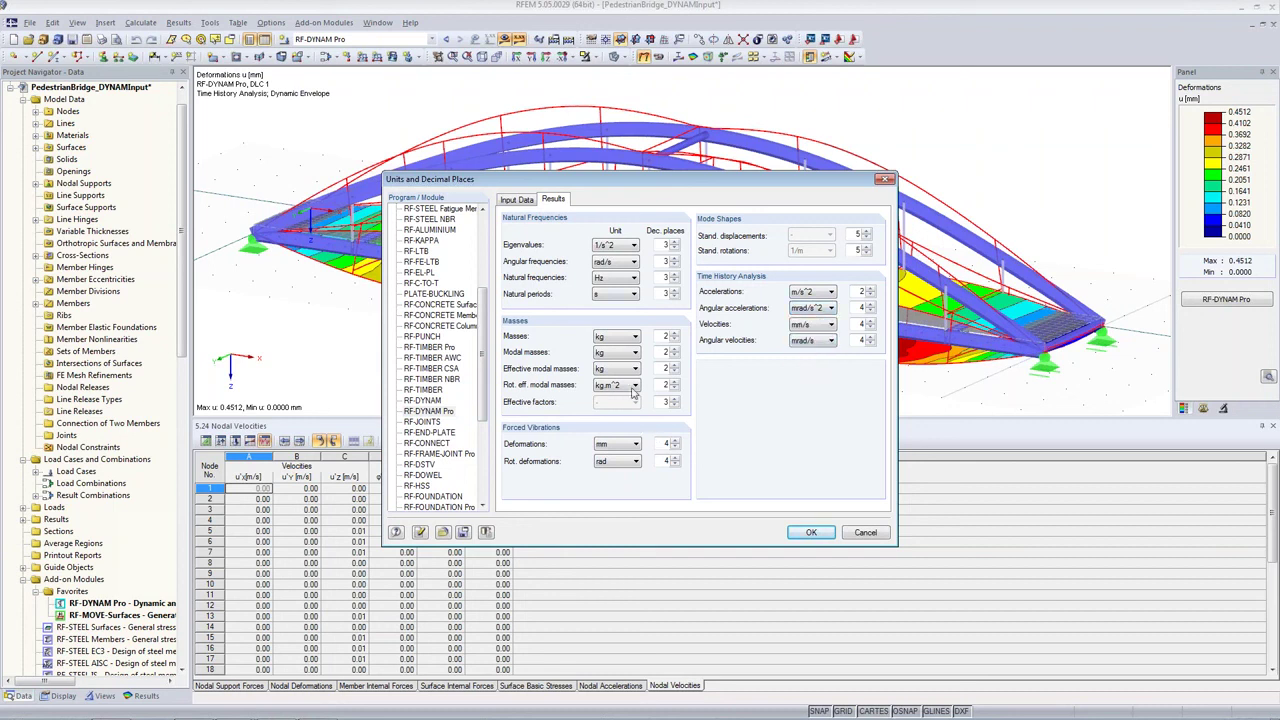
left_click(620, 340)
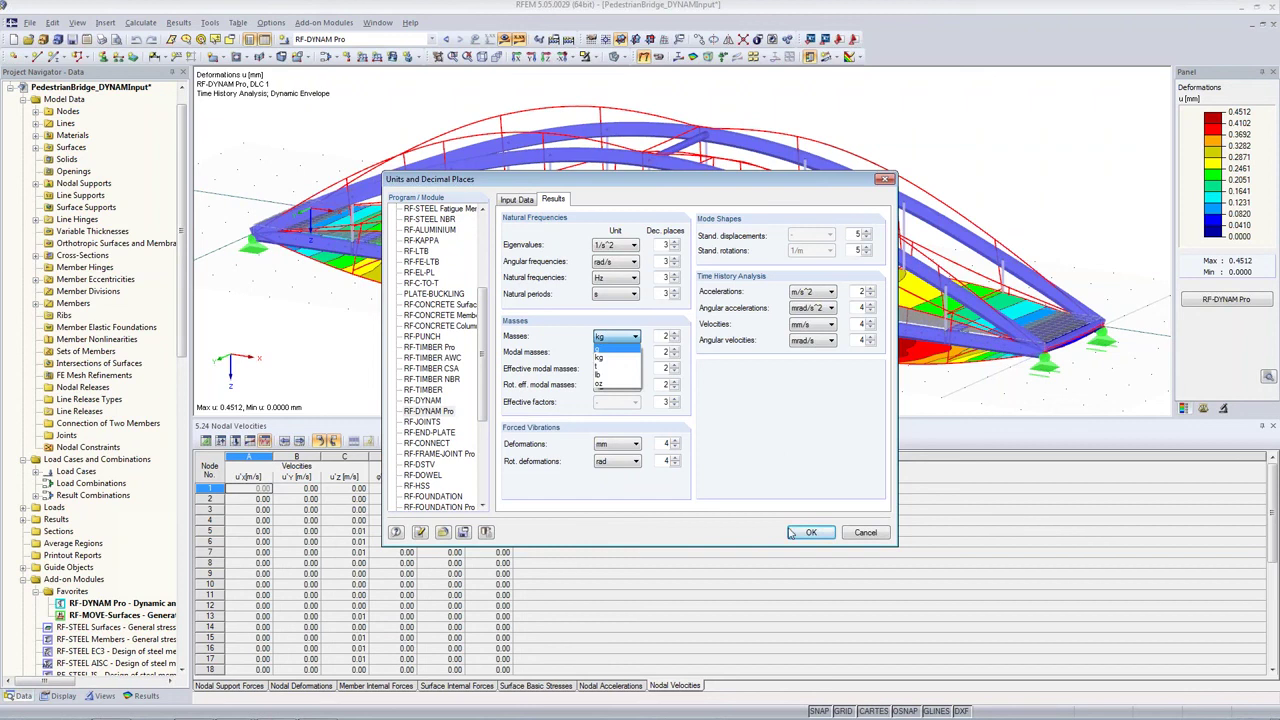
left_click(782, 567)
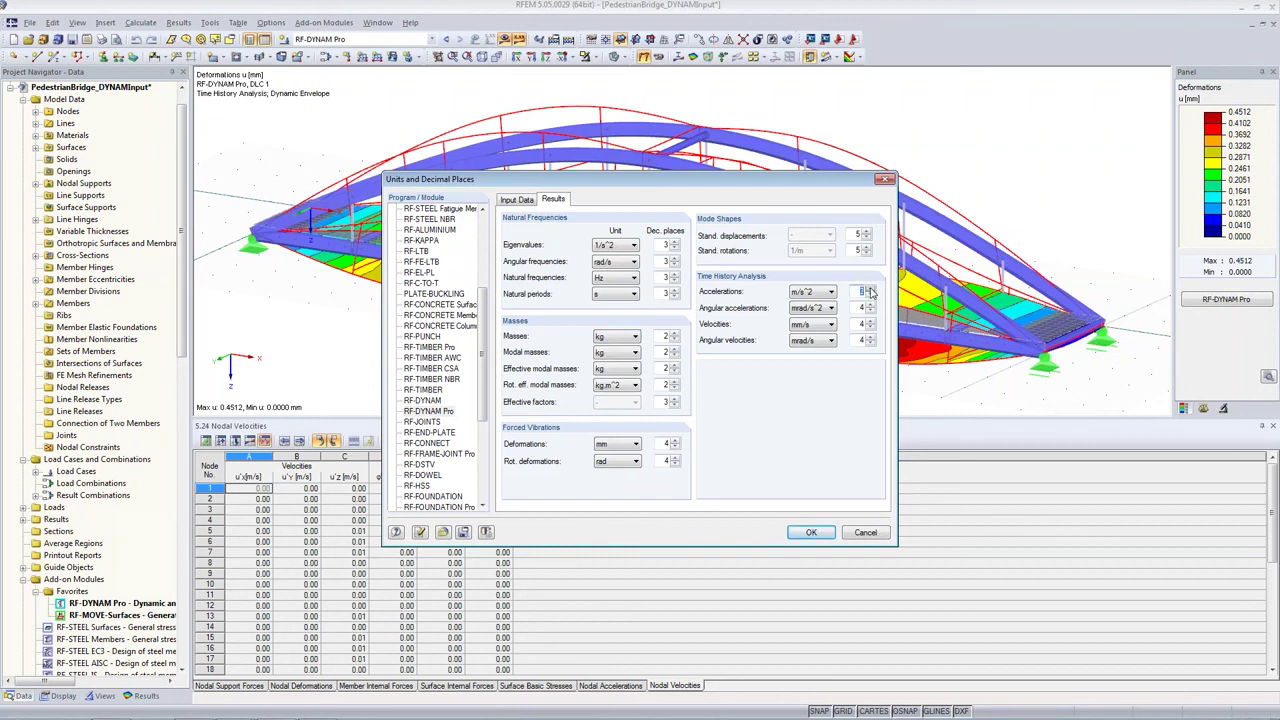
Step: Check the RF-DYNAM Pro input data units and the RFEM length units, and apply the unit settings
left_click(518, 200)
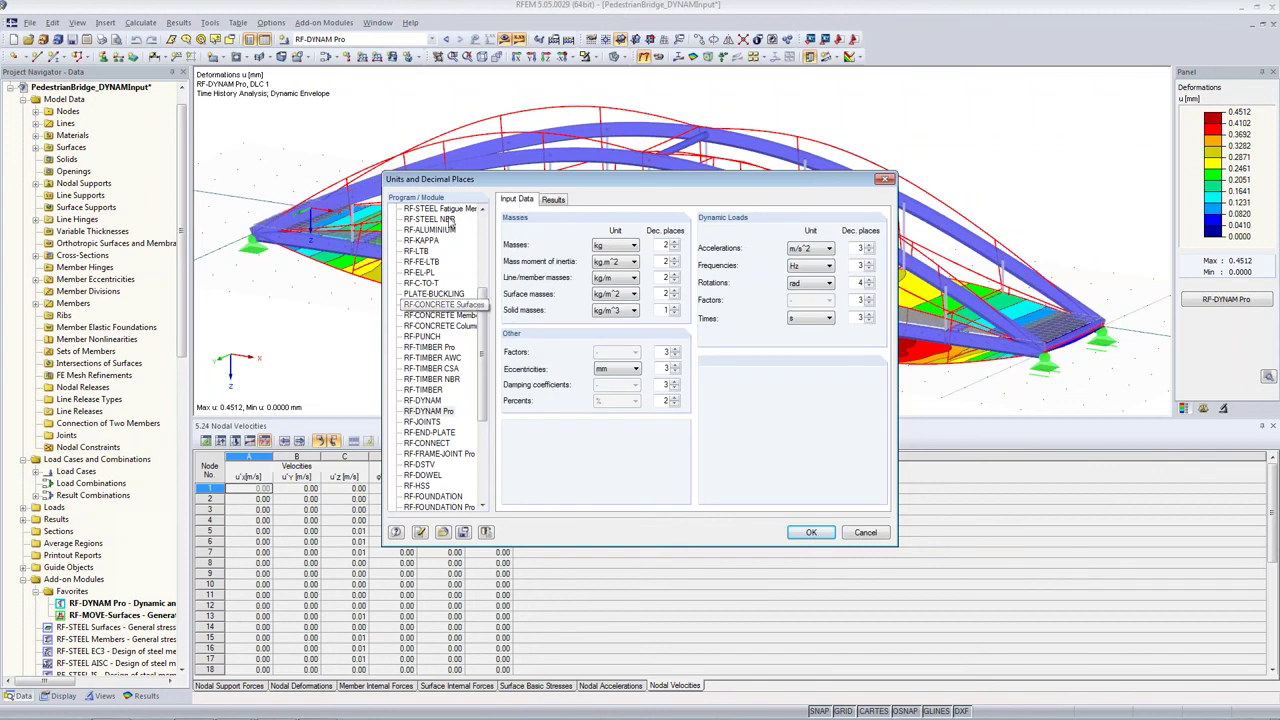
scroll(470, 285, "up", 5)
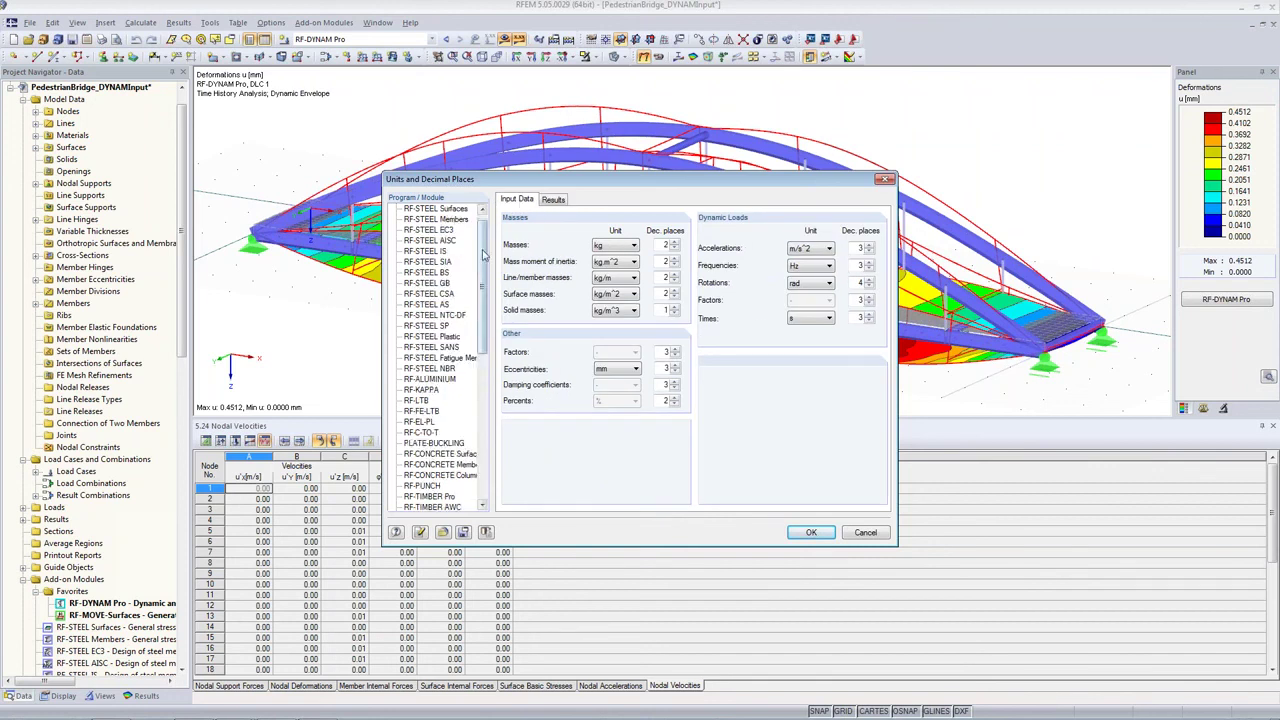
scroll(483, 255, "up", 1)
left_click(411, 209)
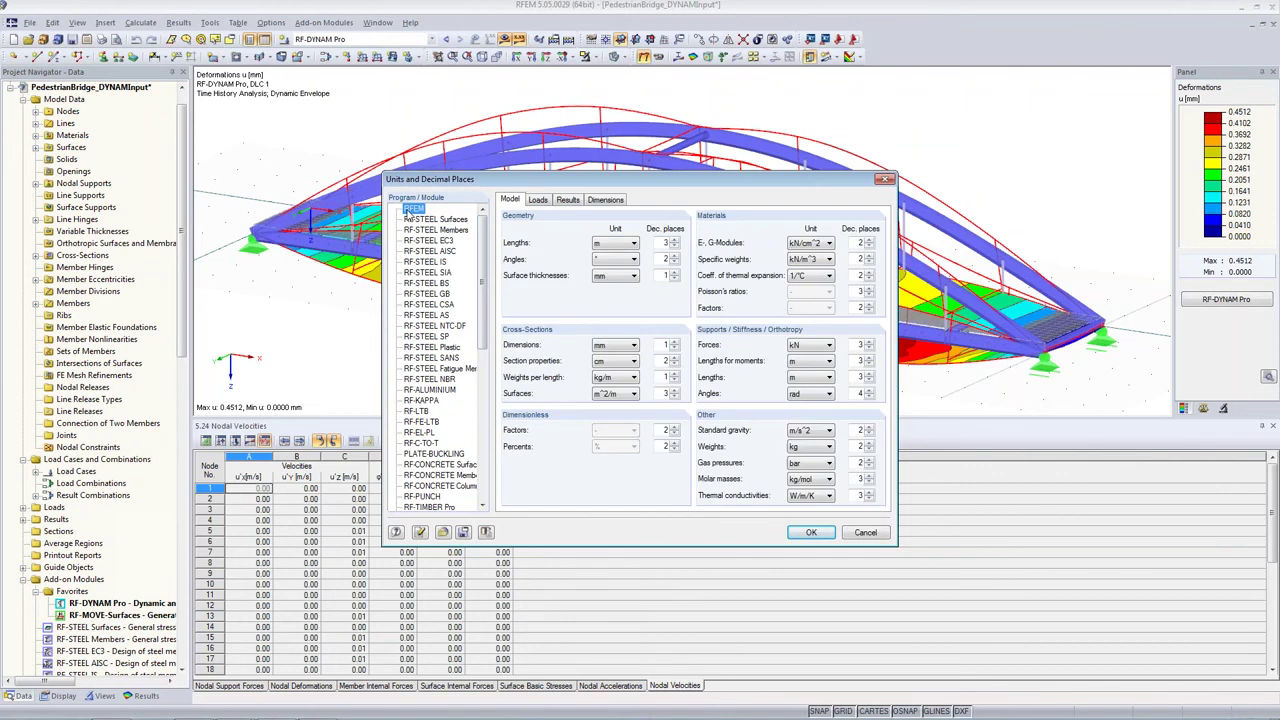
left_click(612, 243)
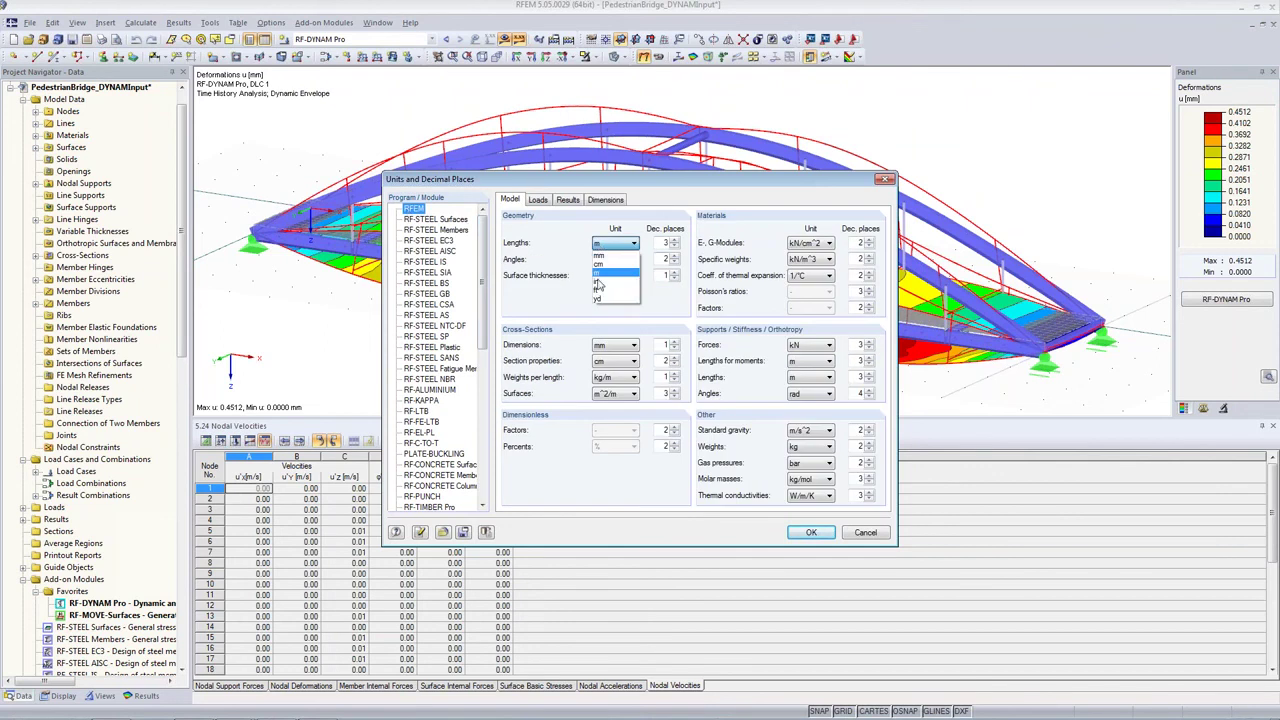
left_click(808, 533)
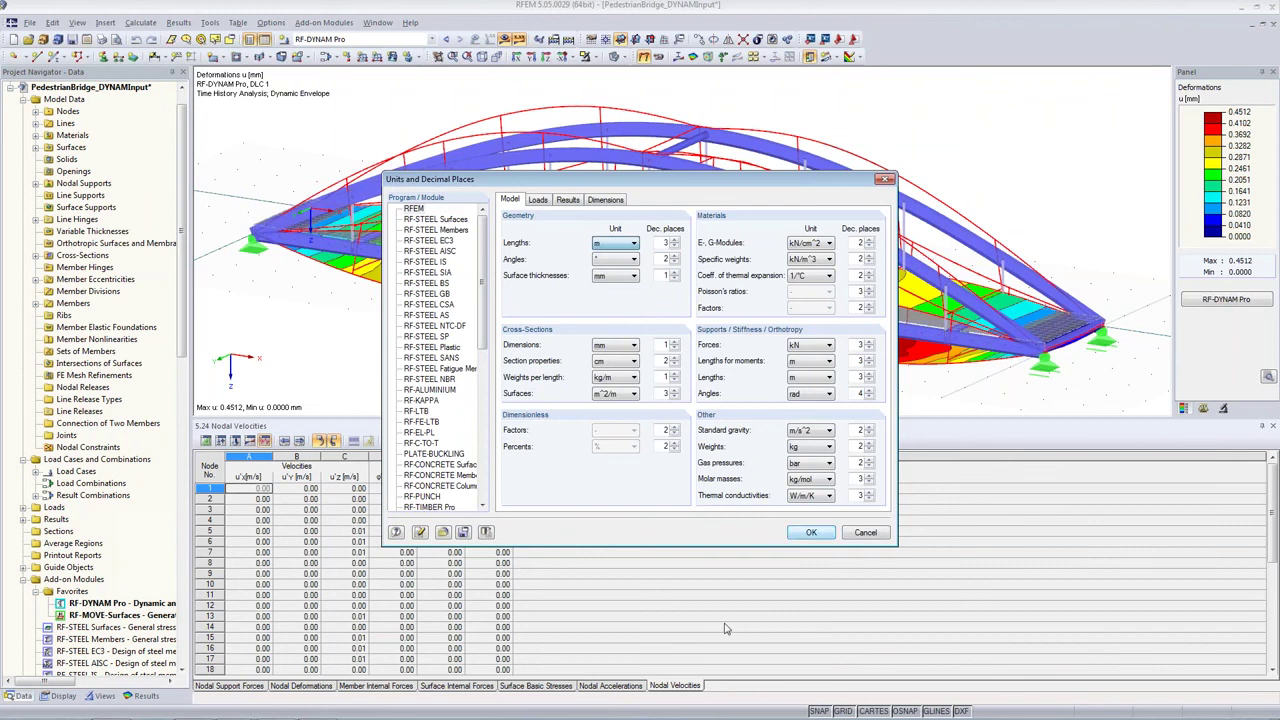
left_click(810, 534)
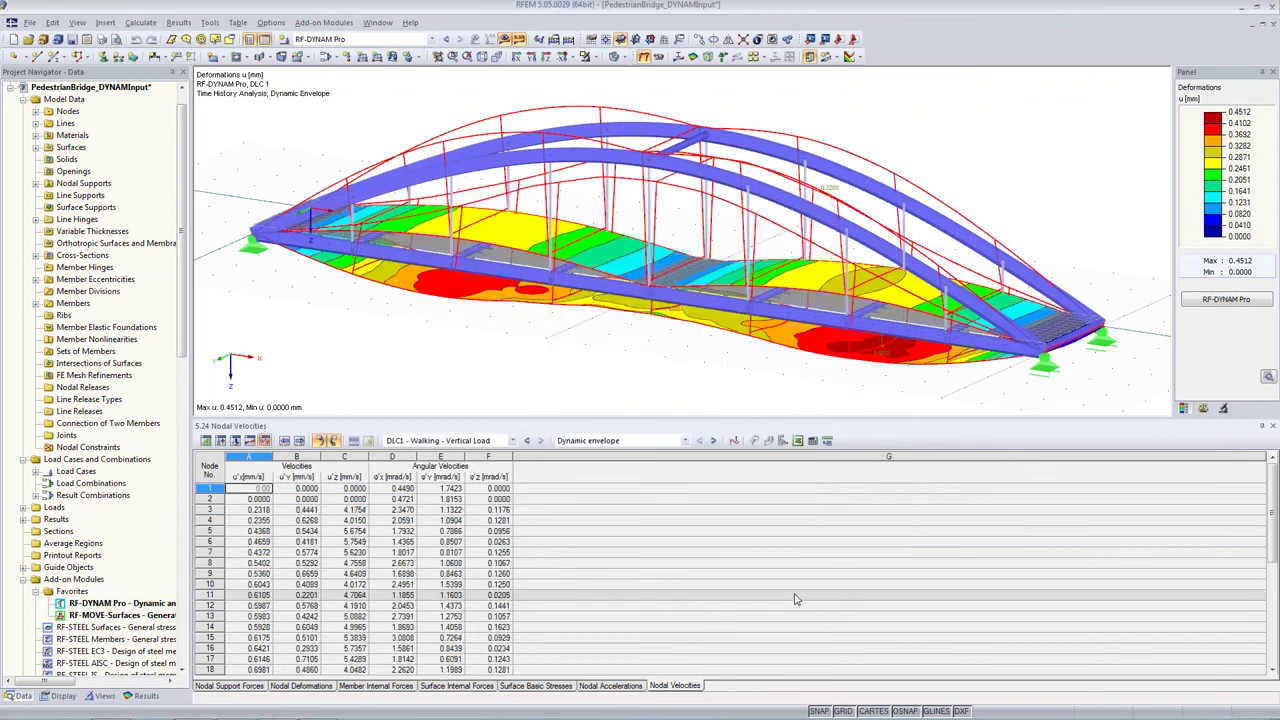
Step: Show the nodal accelerations of the dynamic envelope and open the Time Course Monitor, placing it clear of the bridge model
left_click(606, 686)
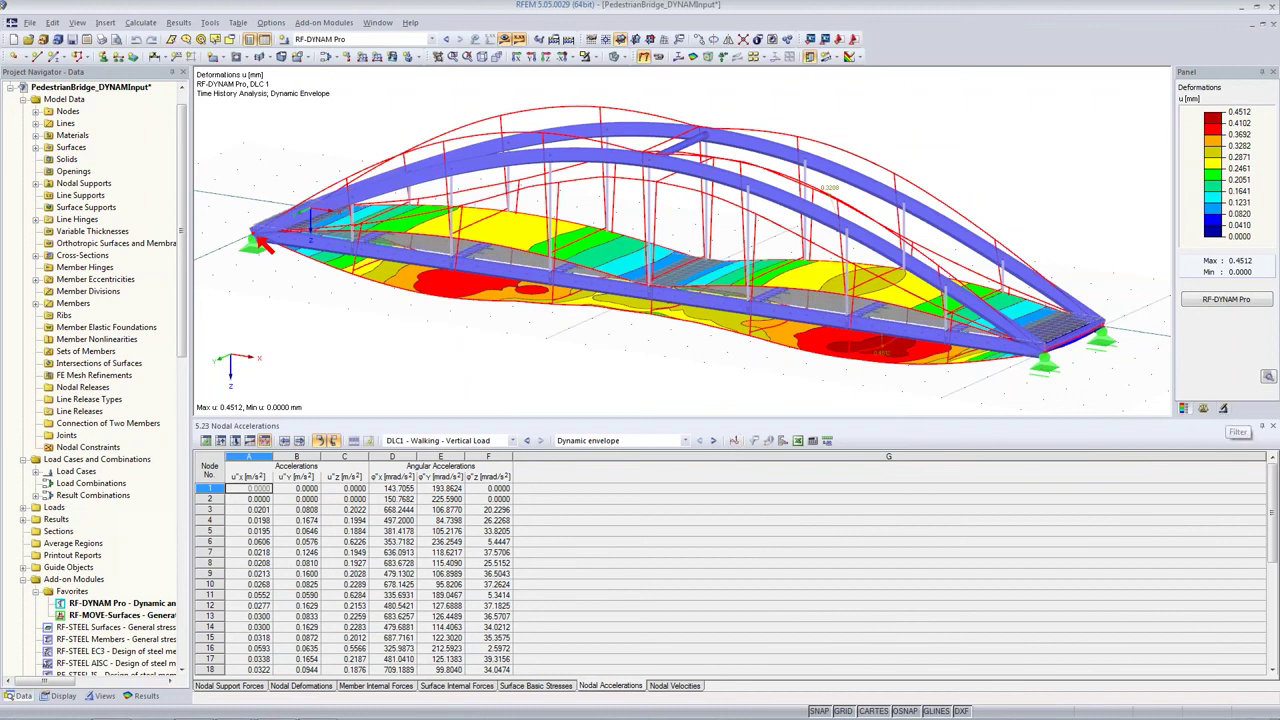
left_click(1203, 408)
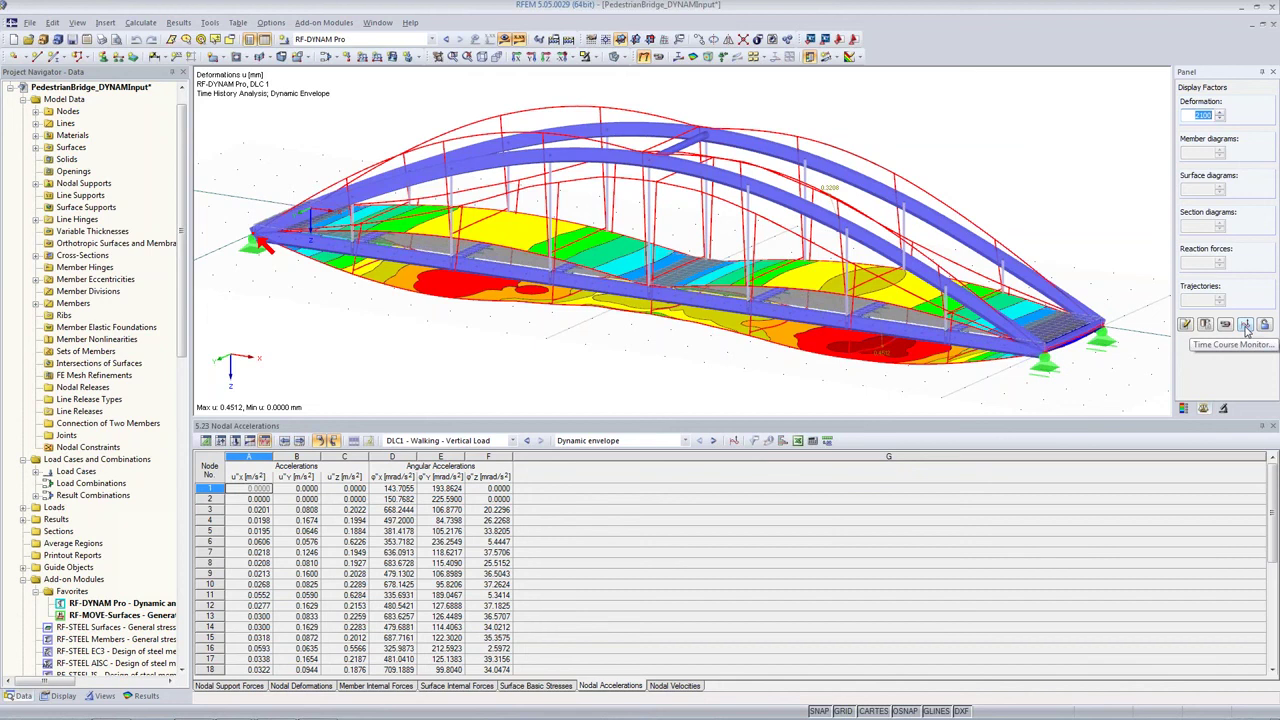
left_click(1244, 325)
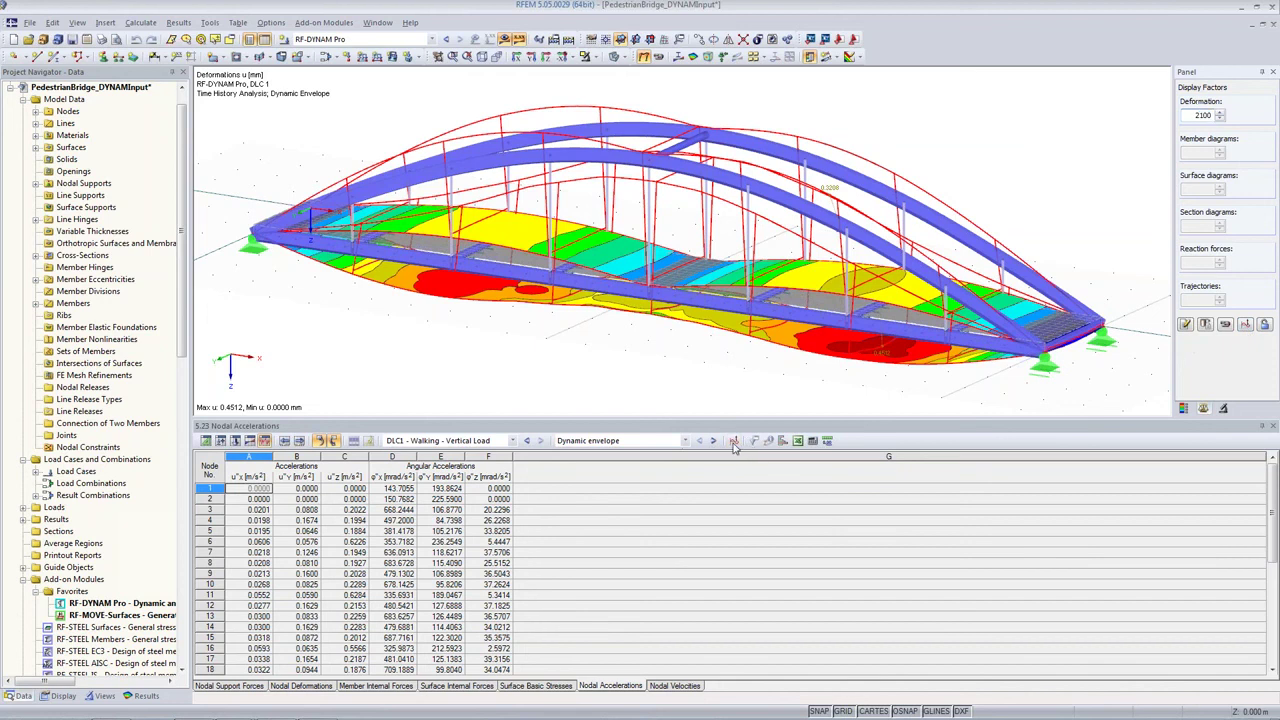
left_click_drag(401, 27, 1111, 409)
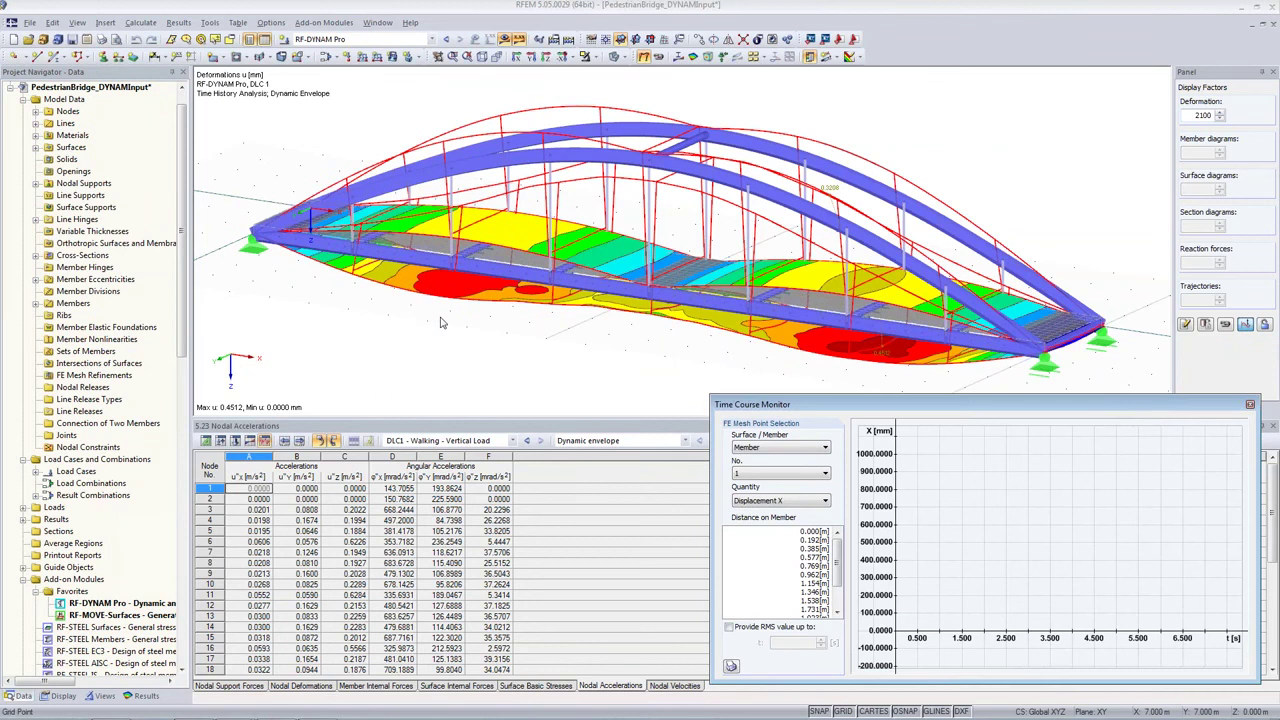
Step: Hide the deformation results and show the bridge deck with its cross beams in wireframe
left_click(505, 39)
scroll(390, 198, "up", 6)
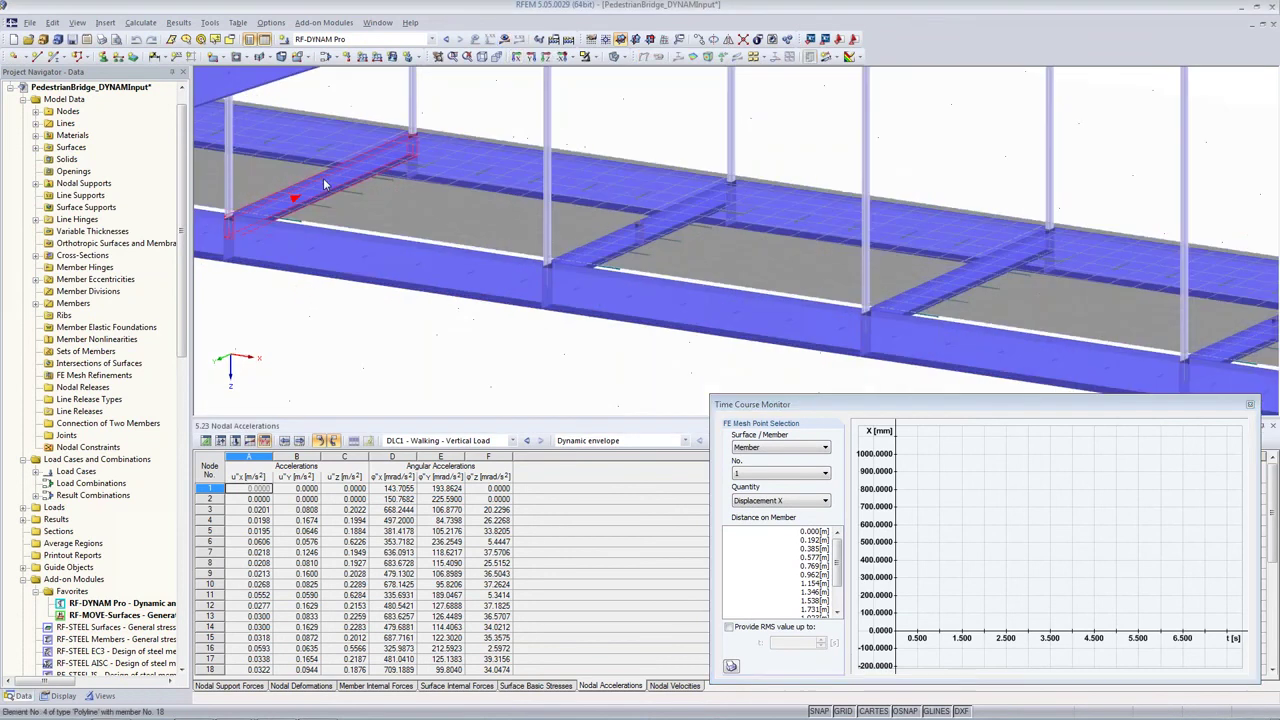
left_click(613, 57)
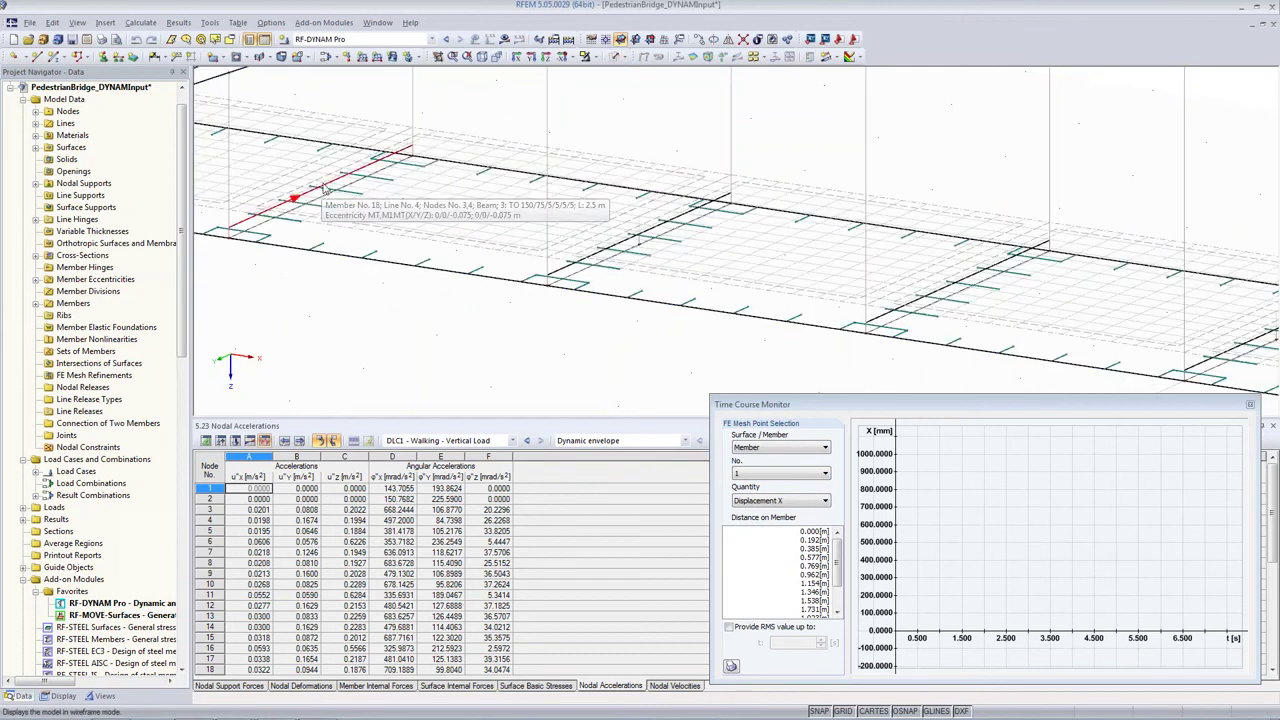
Step: Turn on object numbering for the nodes, without numbers for lines, surfaces, solids, solid orthotropies, nodal supports and members
right_click(455, 320)
left_click(63, 696)
scroll(60, 350, "down", 4)
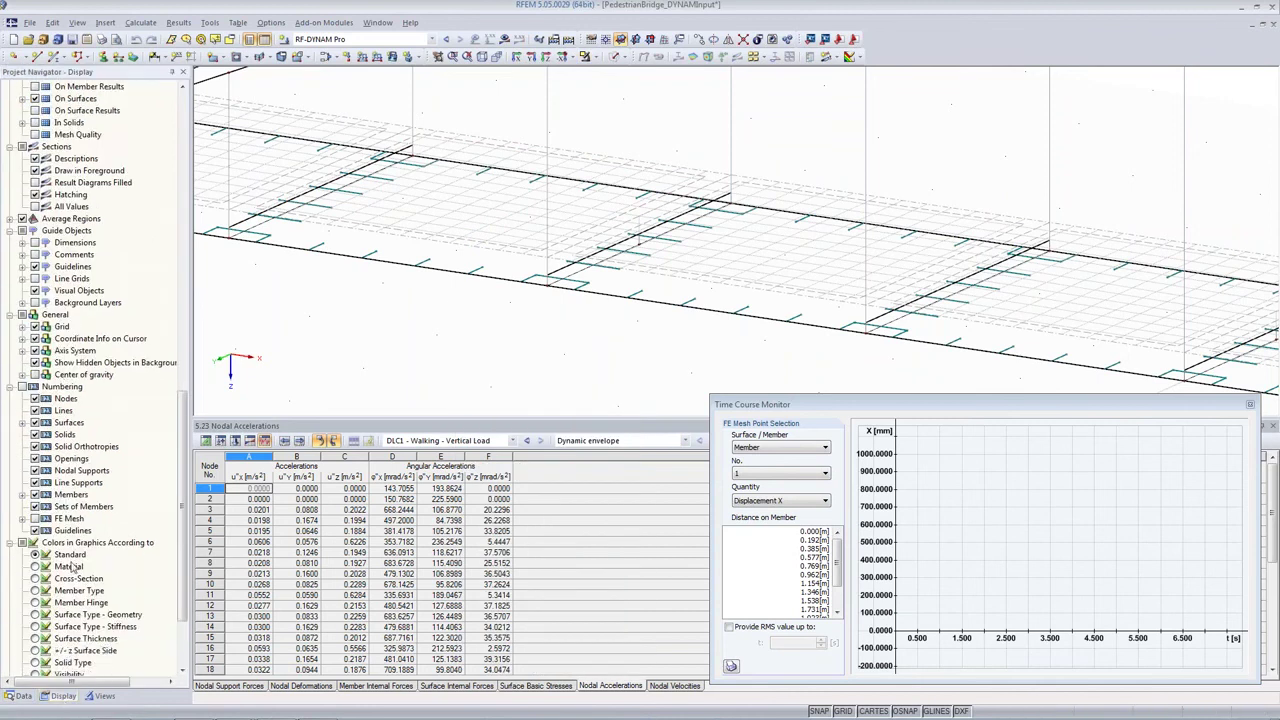
left_click(22, 315)
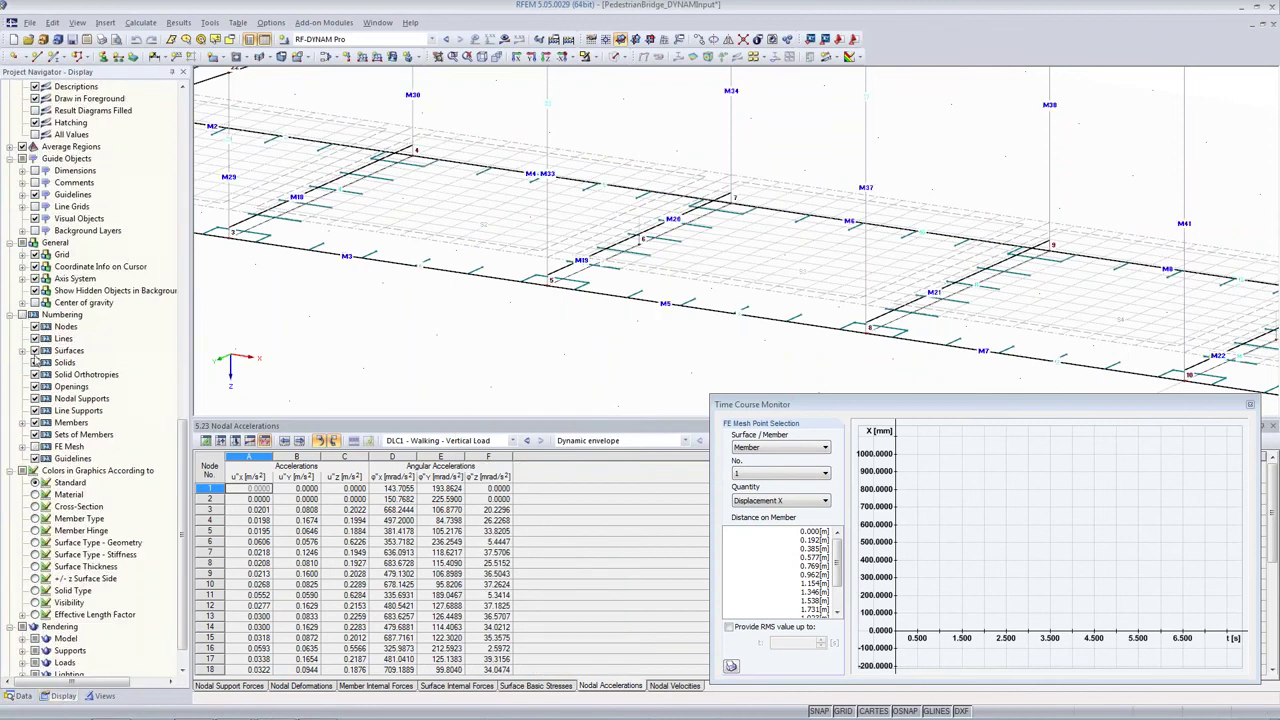
left_click(35, 351)
left_click(35, 363)
left_click(34, 375)
left_click(36, 398)
left_click(35, 423)
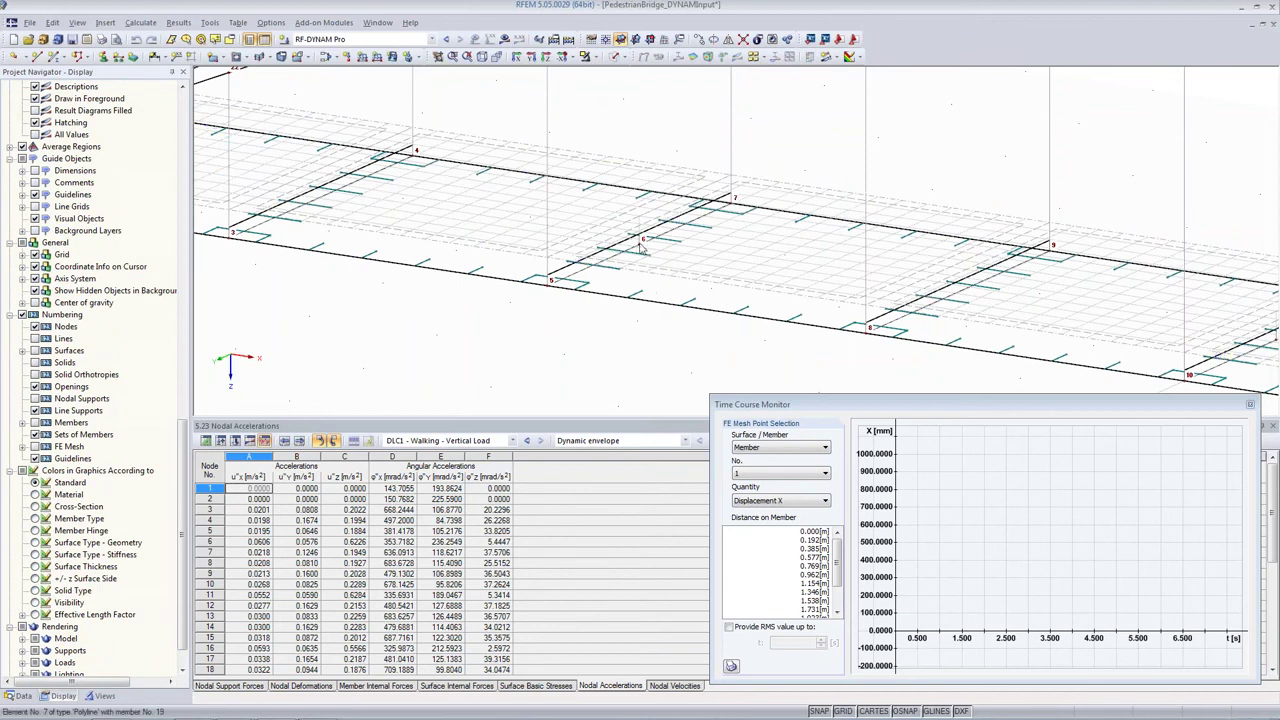
Step: Examine the node numbers along the bridge deck and return the whole bridge to solid rendering
scroll(641, 249, "down", 5)
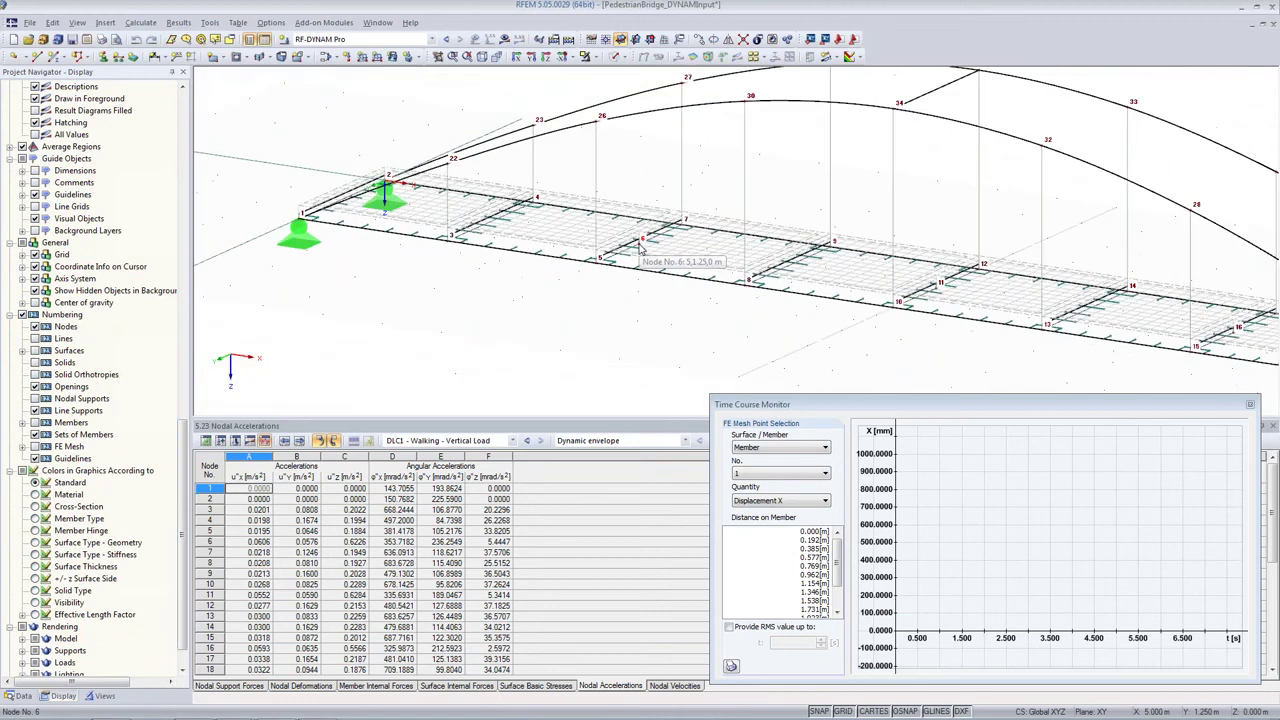
middle_click_drag(655, 330, 377, 274)
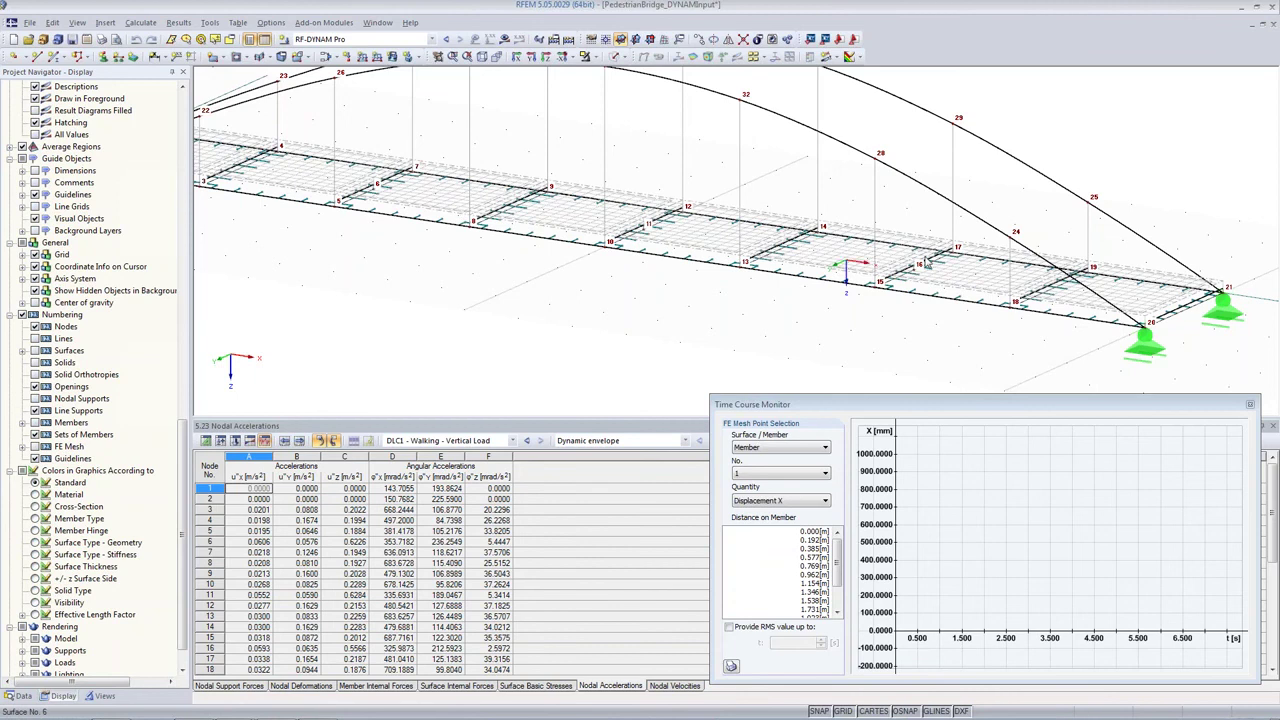
middle_click_drag(709, 318, 655, 311, "ctrl")
left_click(615, 57)
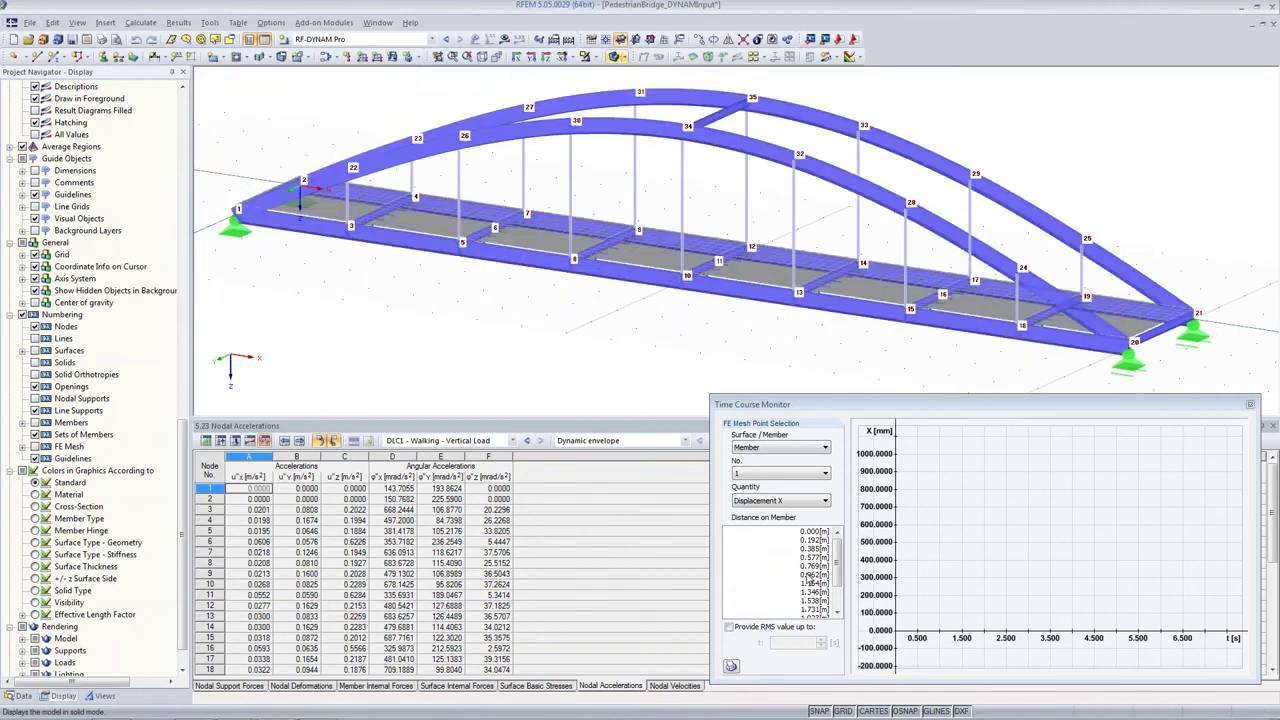
Step: Plot the Displacement Z time course for node 6 in the Time Course Monitor
left_click(493, 236)
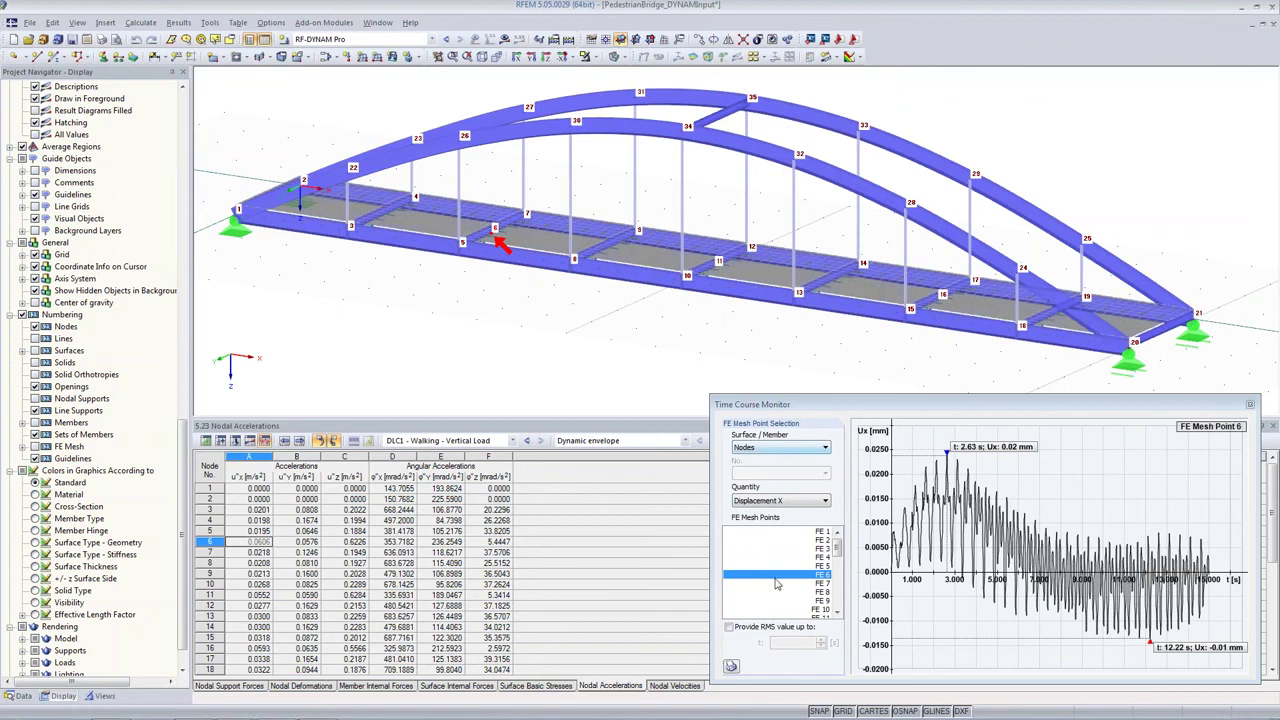
left_click(785, 501)
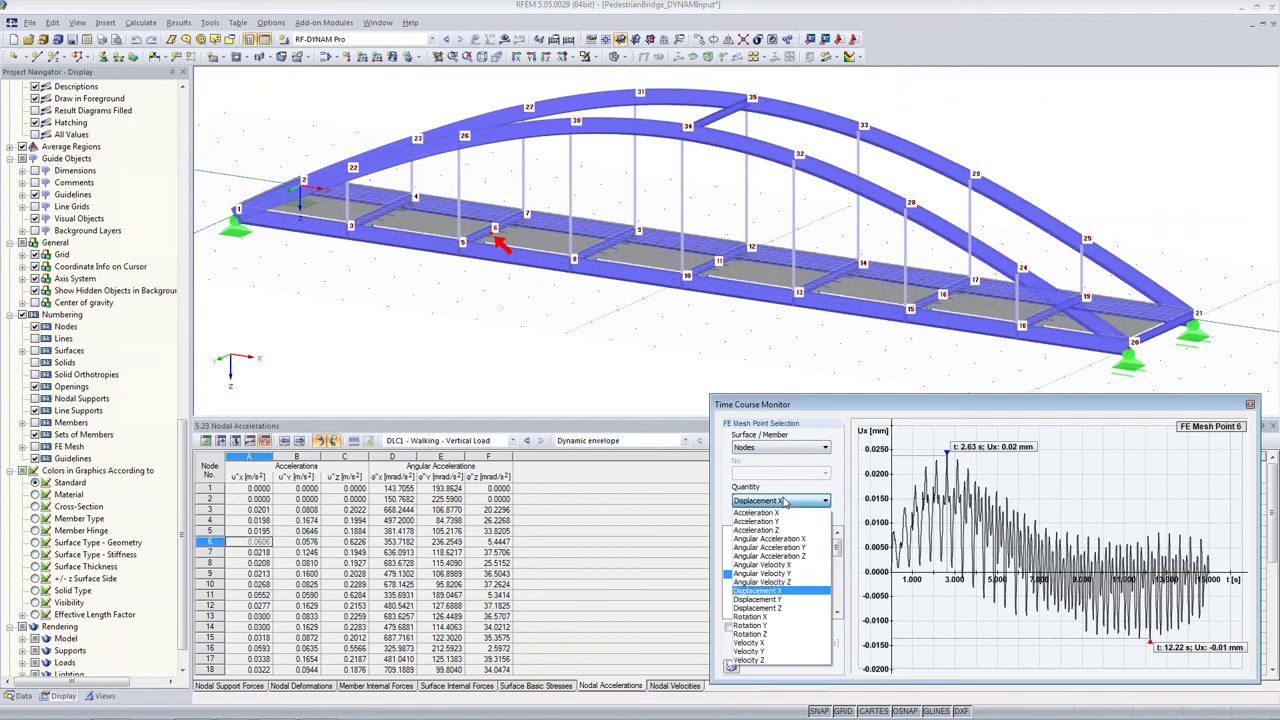
left_click(778, 608)
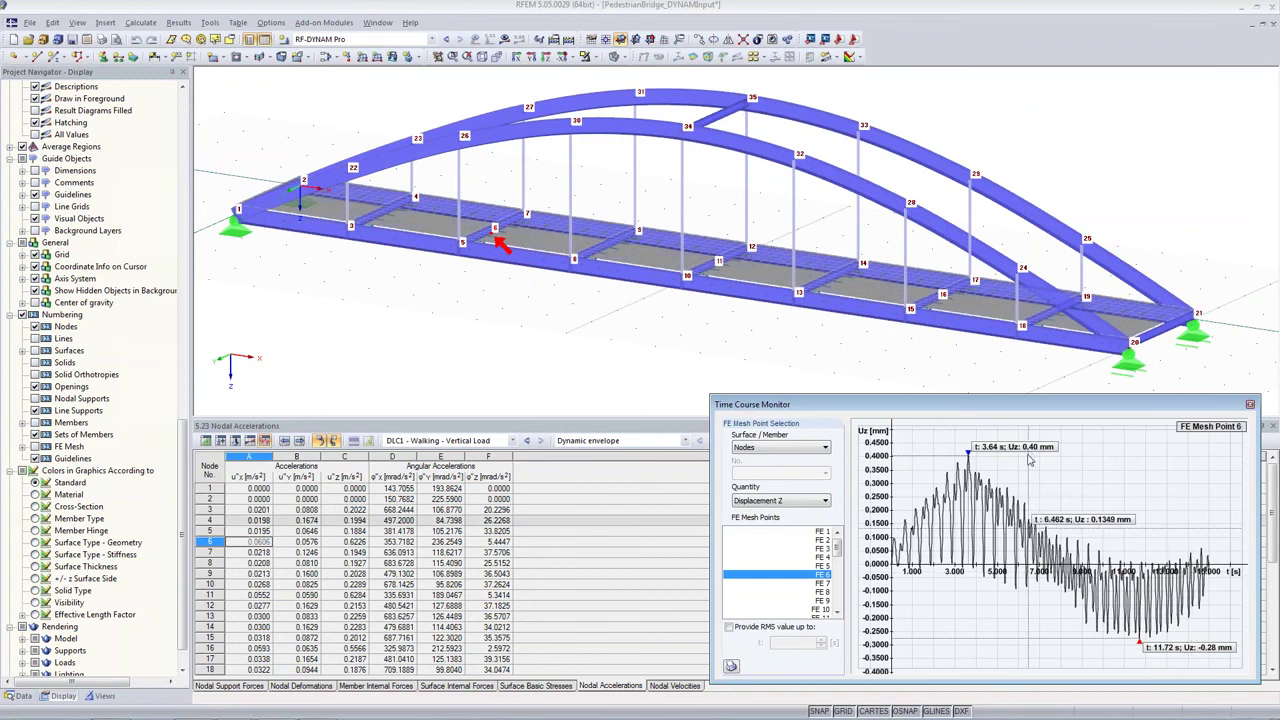
Step: Provide the RMS value of the node 6 time course up to 15 s
left_click(731, 630)
type("1")
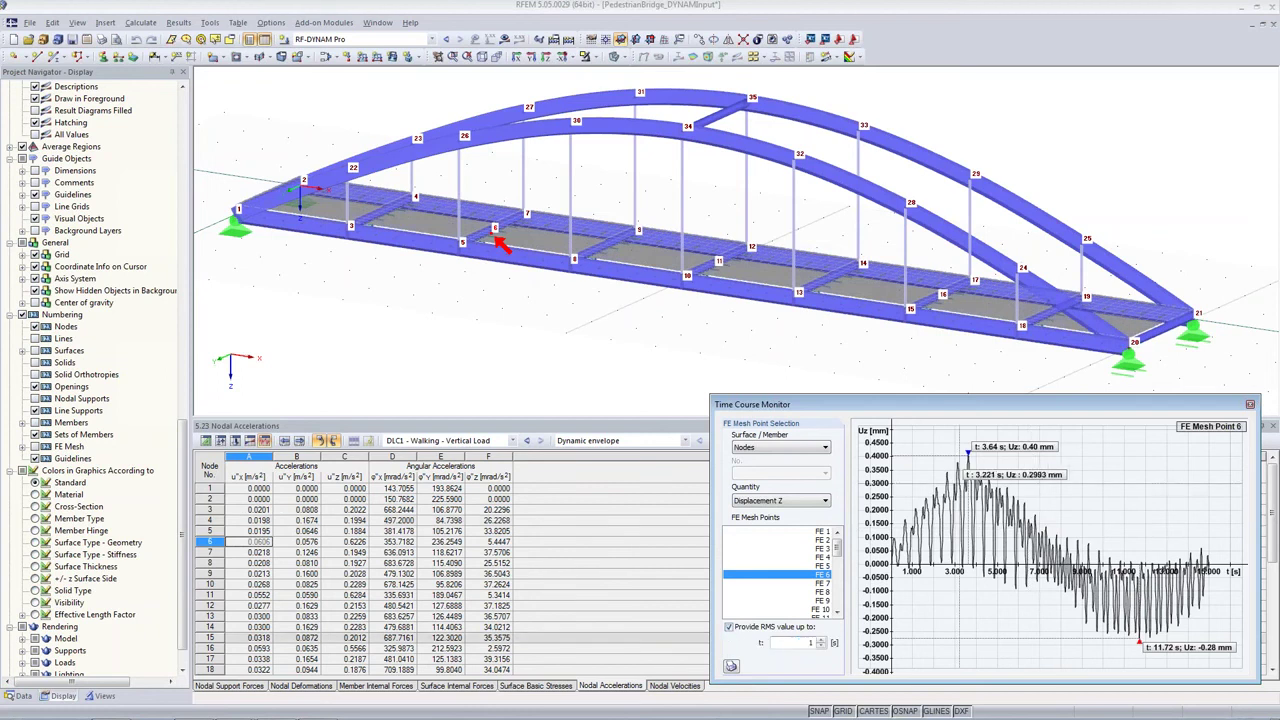
type("5")
key("Tab")
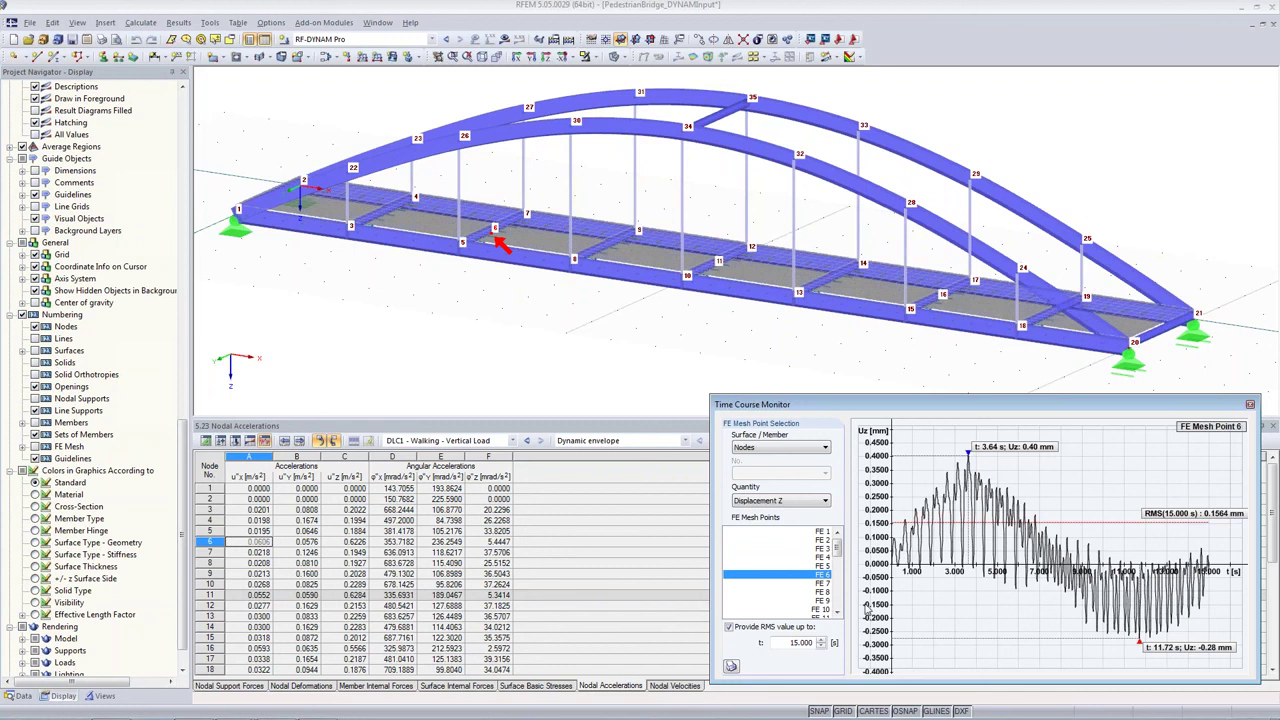
Step: Set the plotted quantity to Acceleration Z and add FE mesh points 11 and 16 to the curve of point 6
left_click(768, 503)
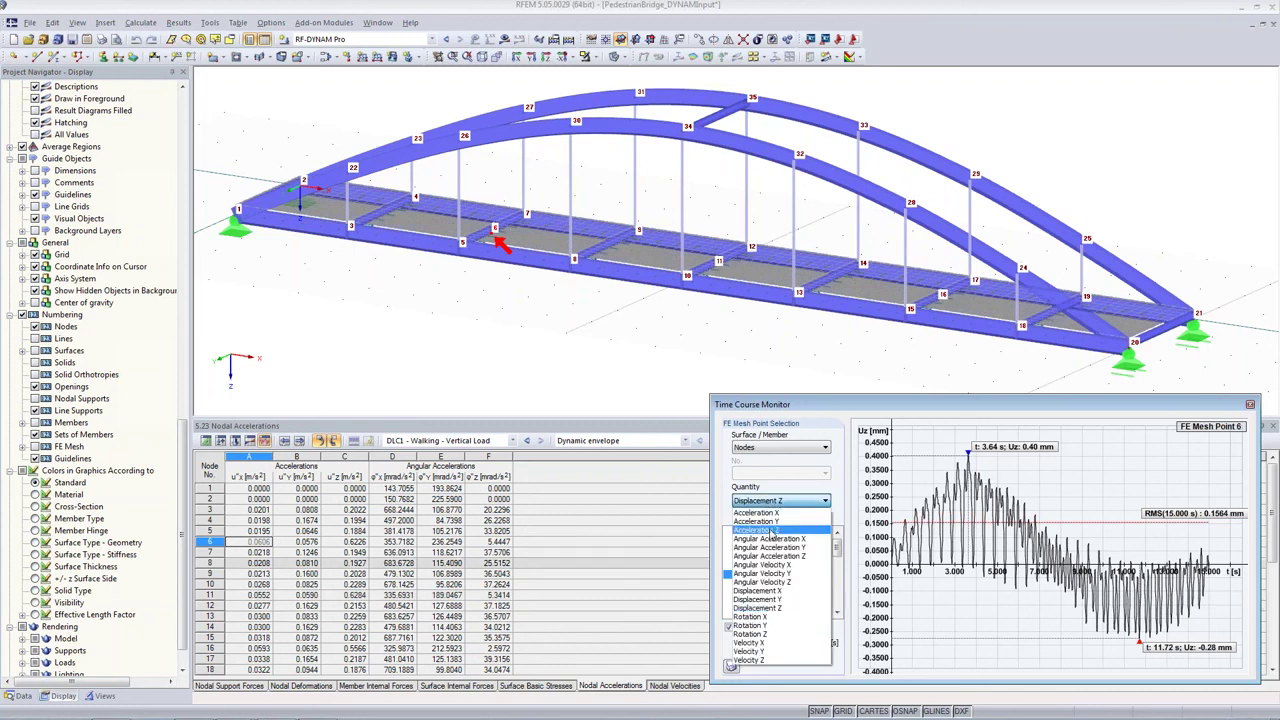
left_click(771, 531)
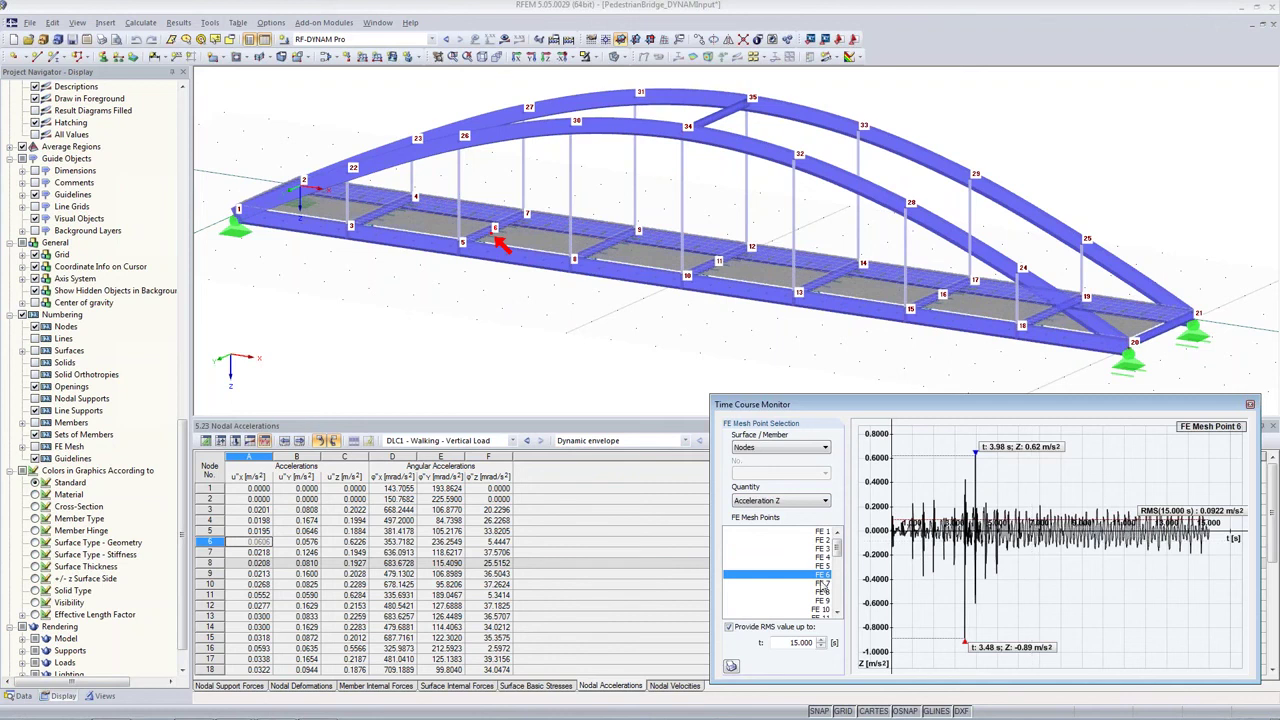
left_click_drag(838, 553, 839, 558)
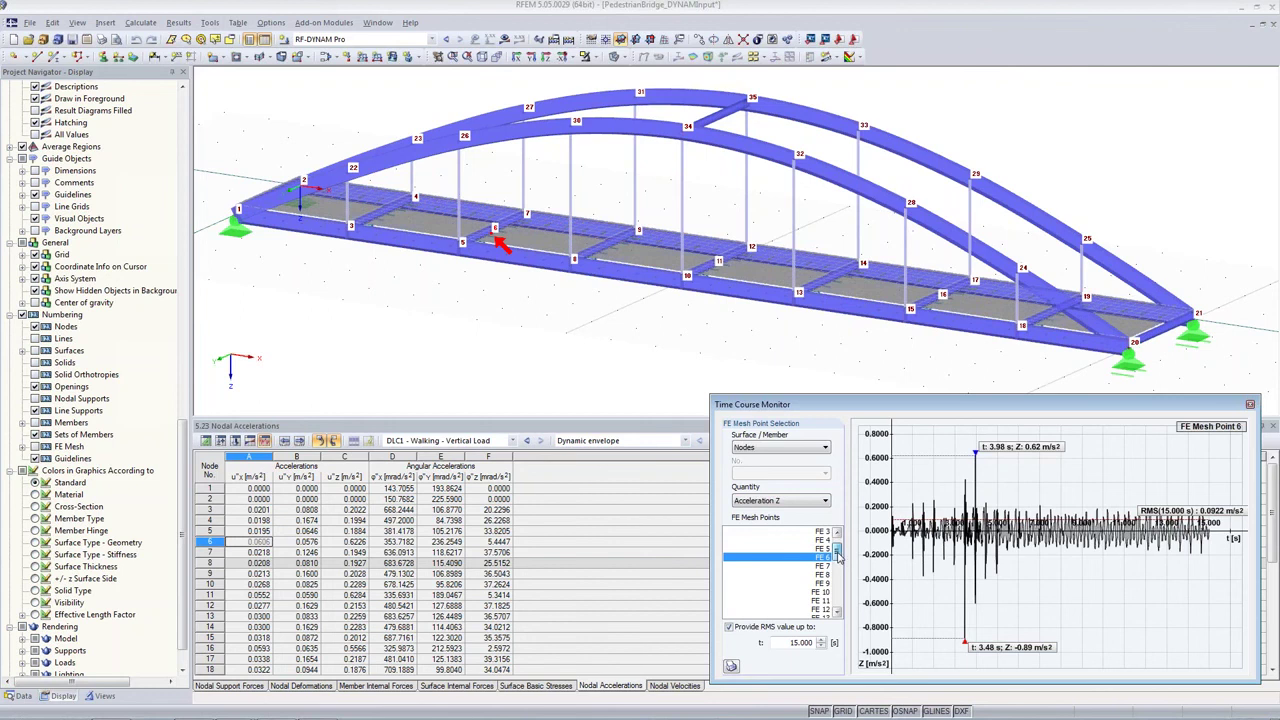
left_click(815, 601, "ctrl")
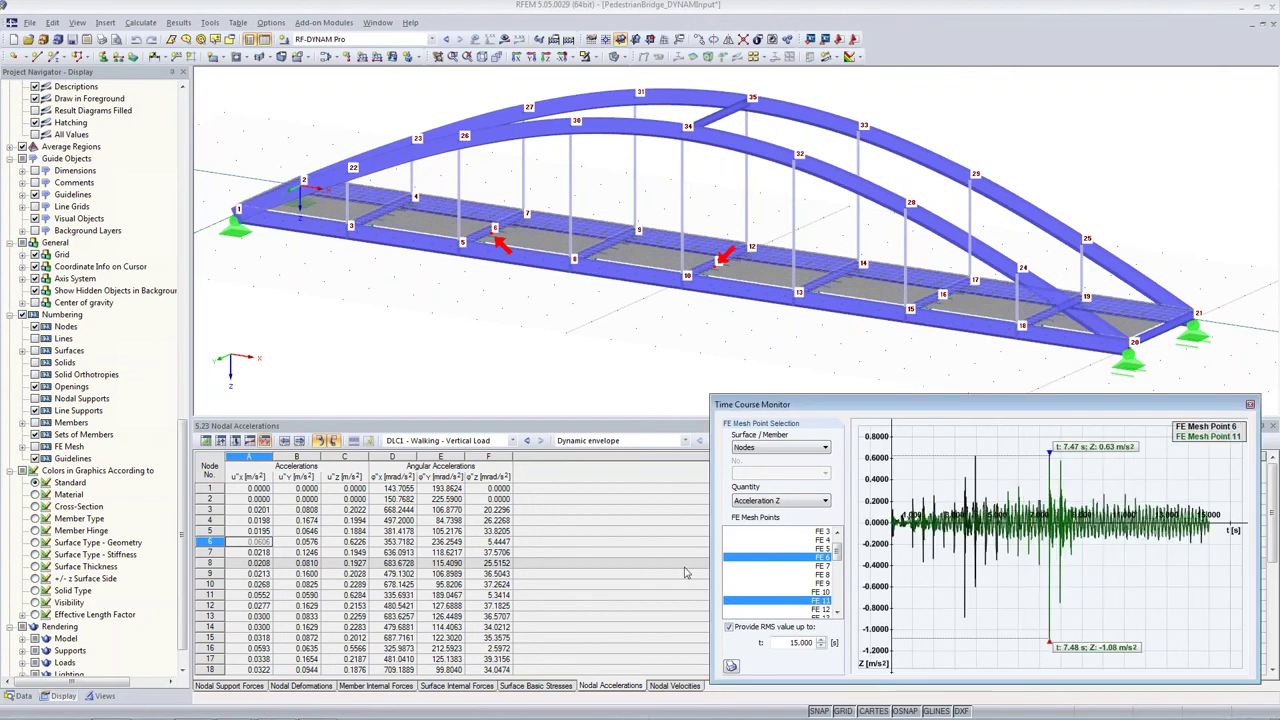
scroll(806, 594, "down", 2)
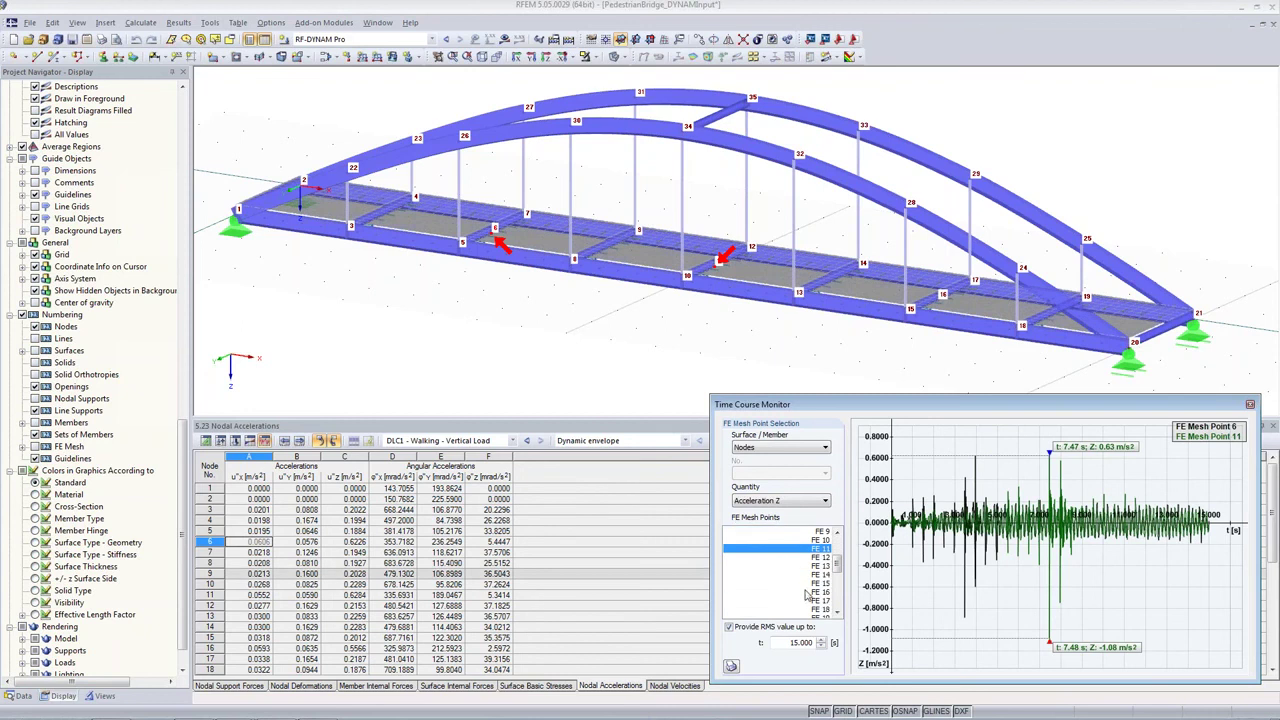
left_click(806, 592, "ctrl")
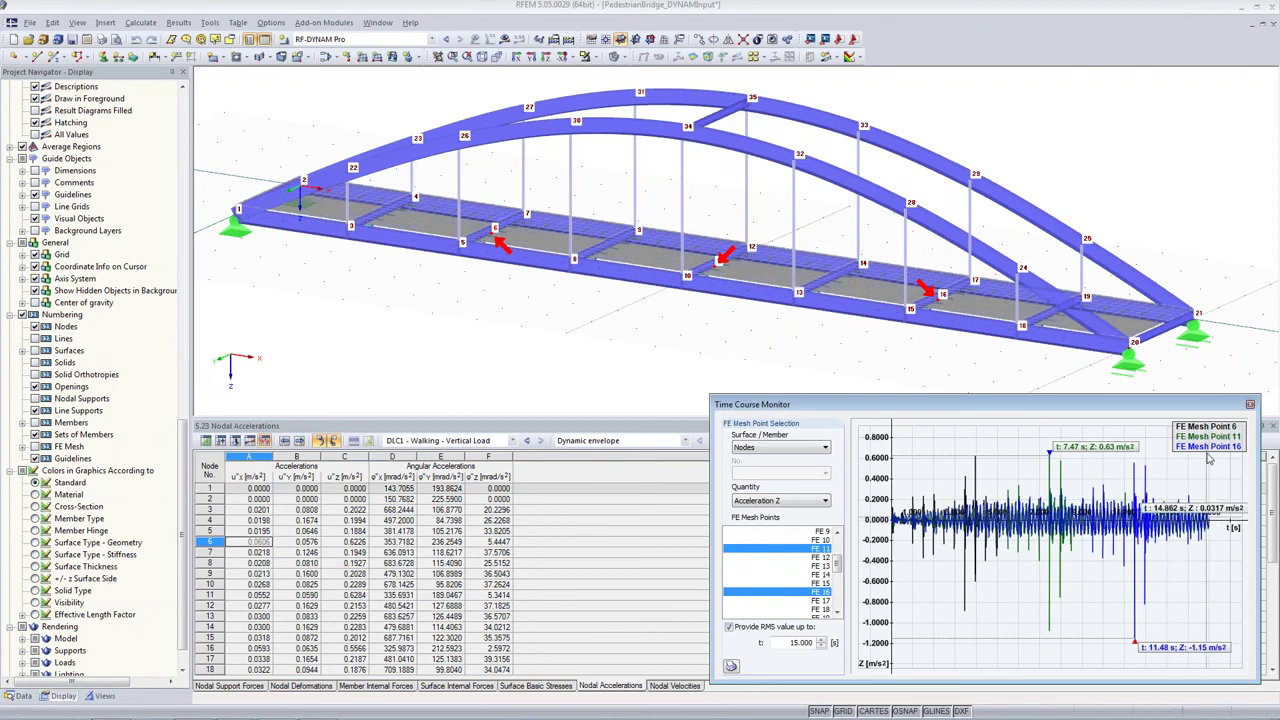
Step: Compare the Displacement Z curves of FE mesh points 6, 11 and 16, and return to Acceleration Z for point 6 only
left_click(760, 500)
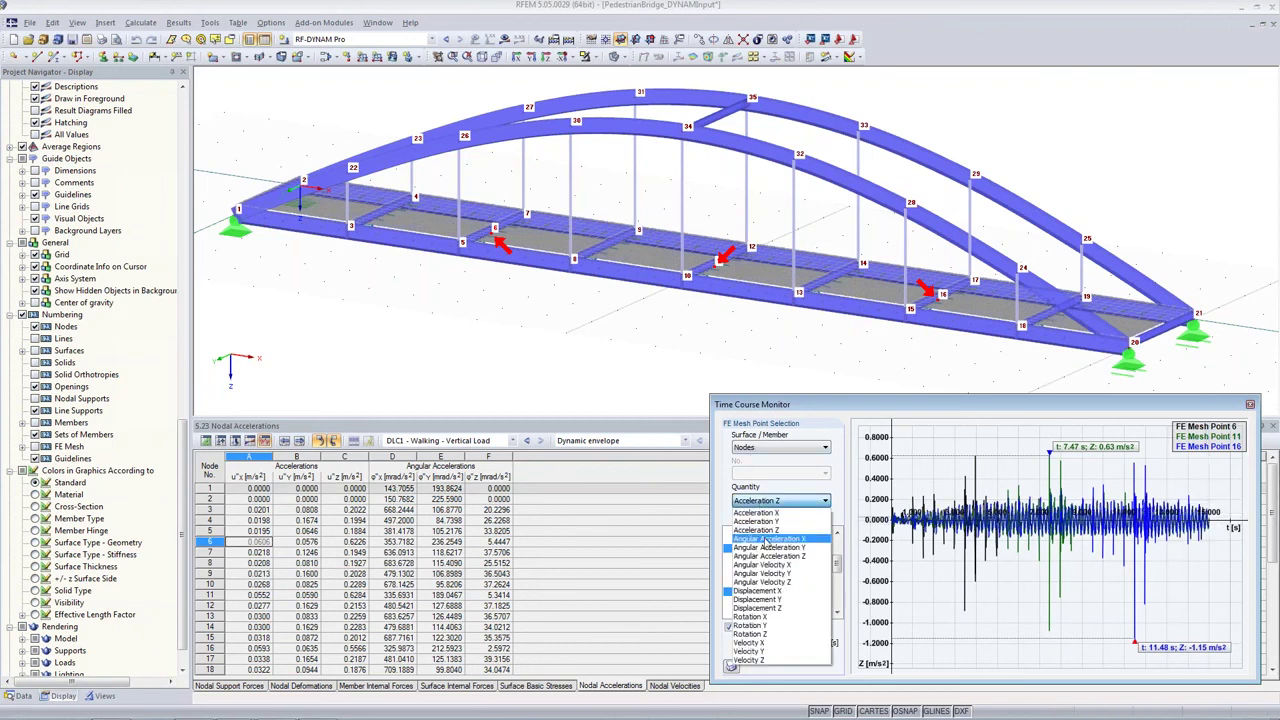
left_click(778, 607)
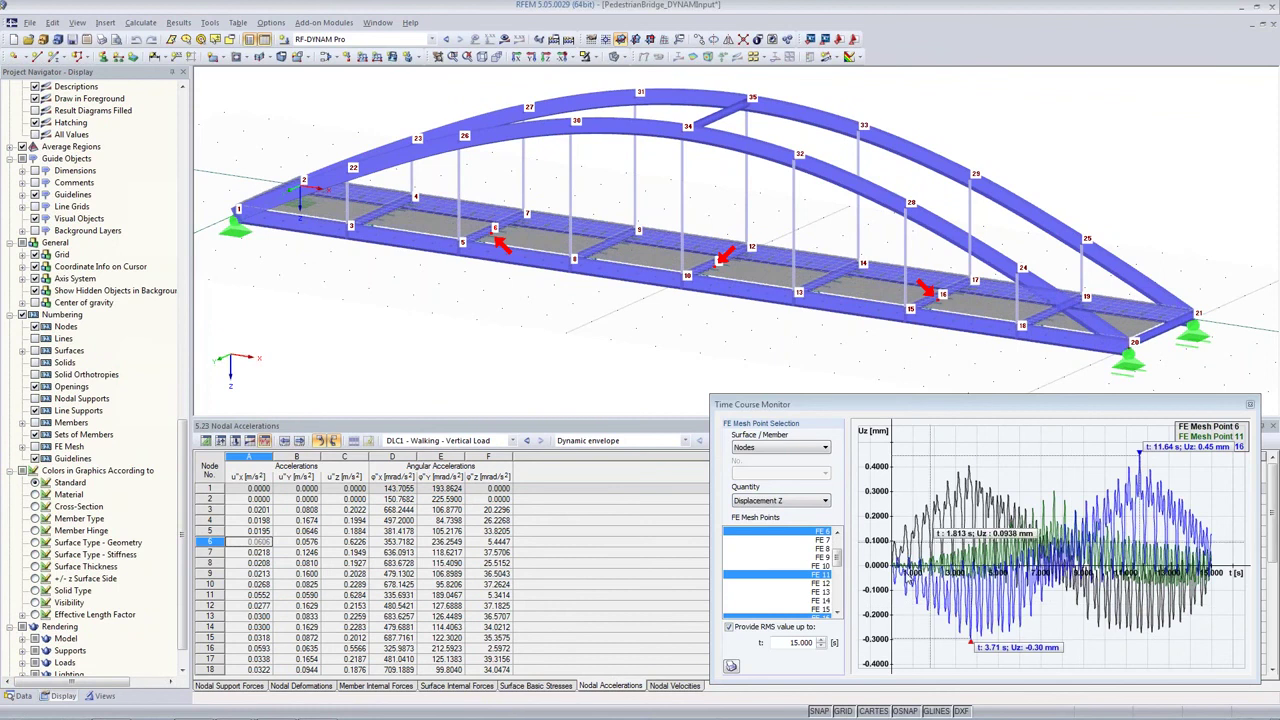
left_click(791, 502)
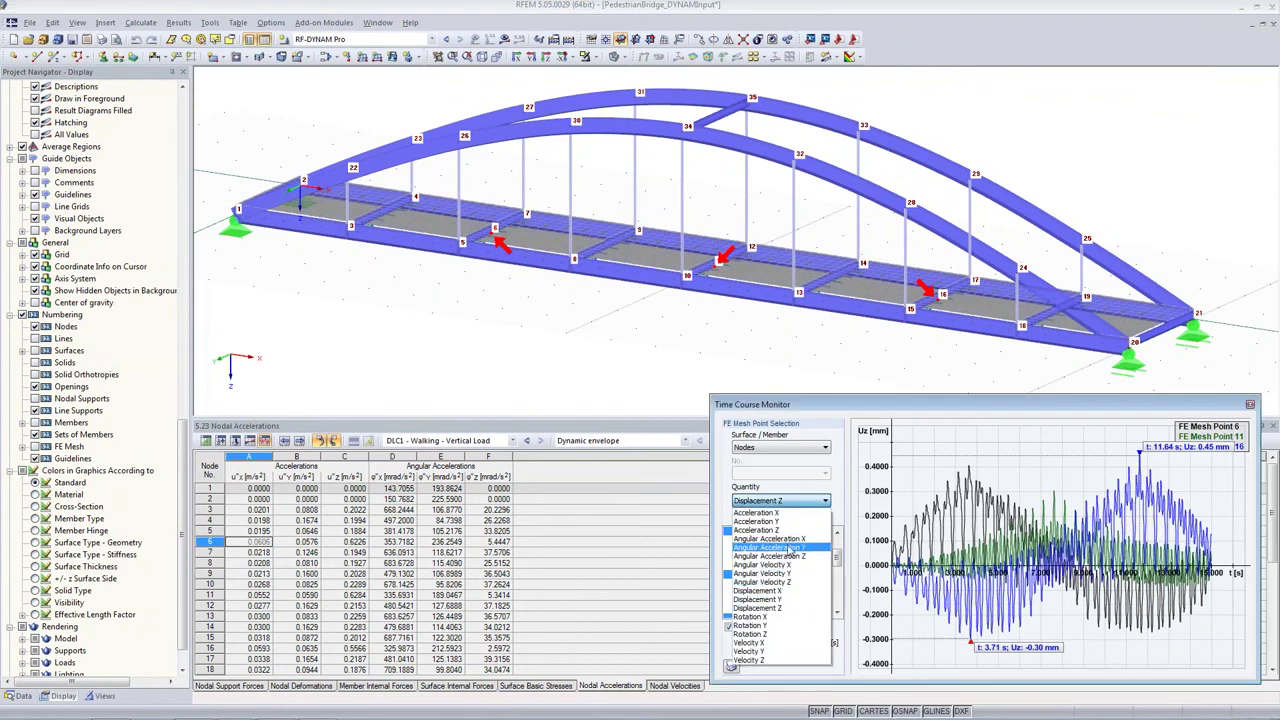
left_click(778, 531)
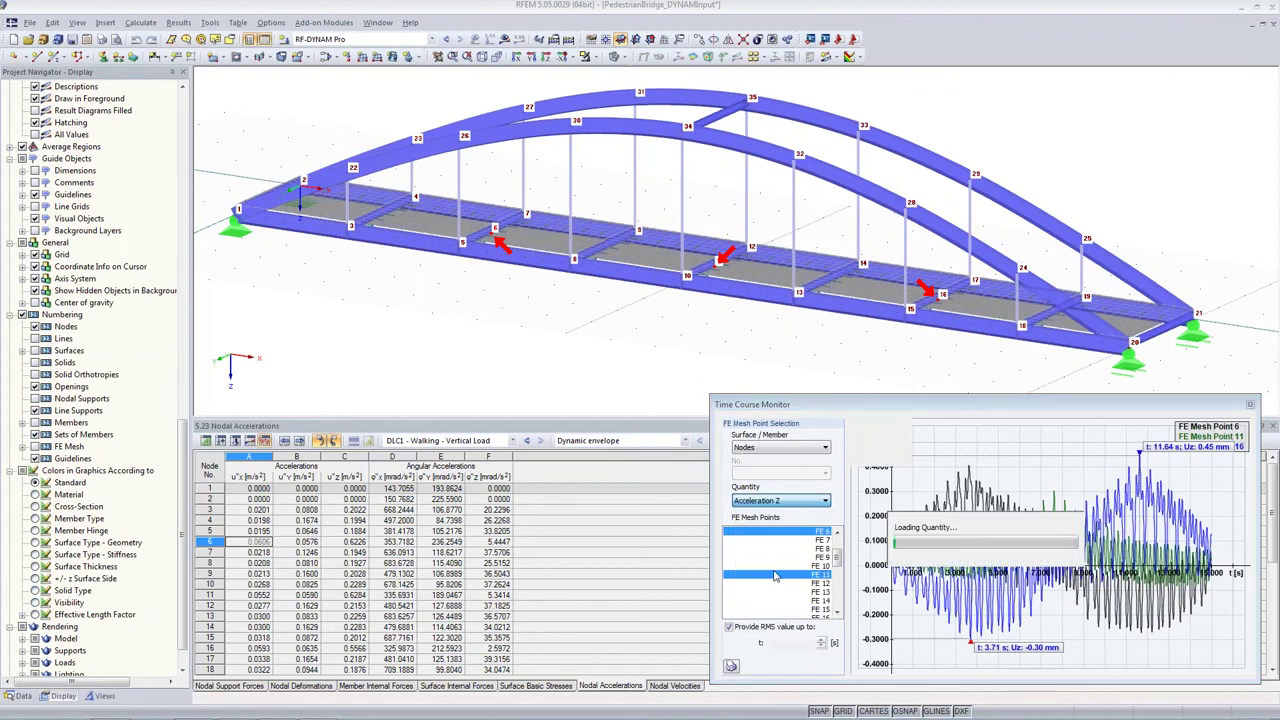
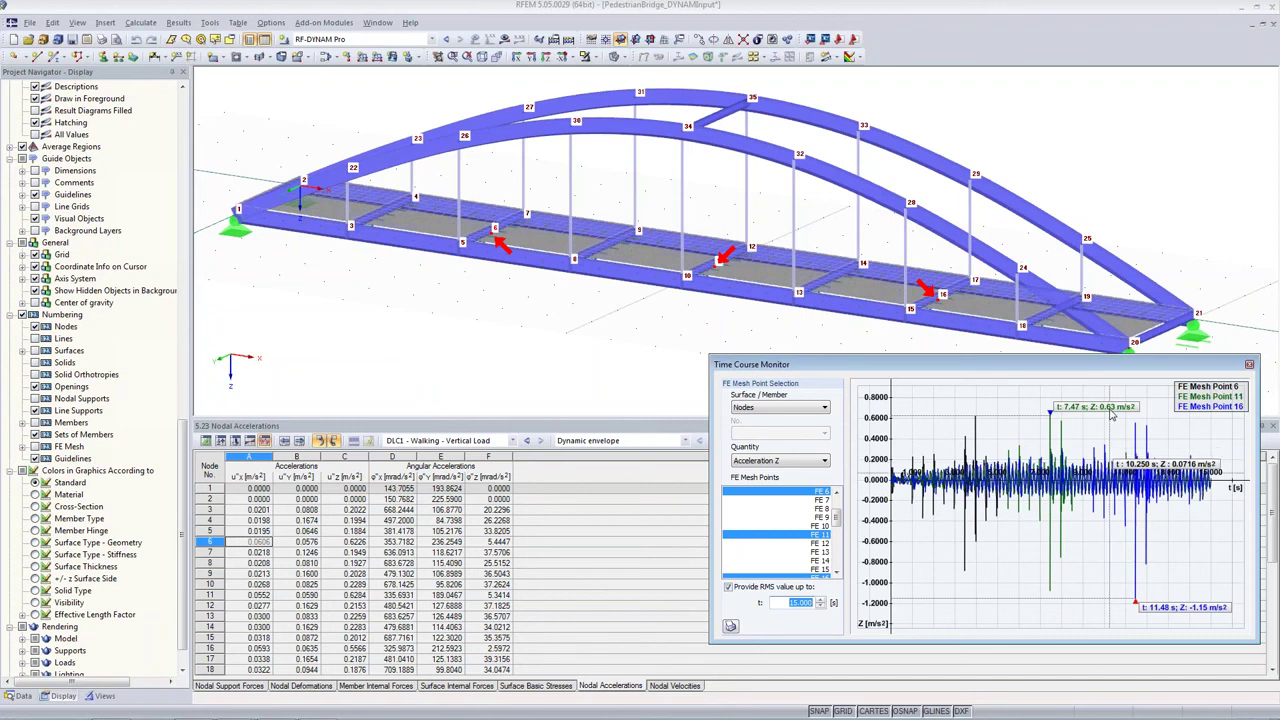
left_click(815, 492)
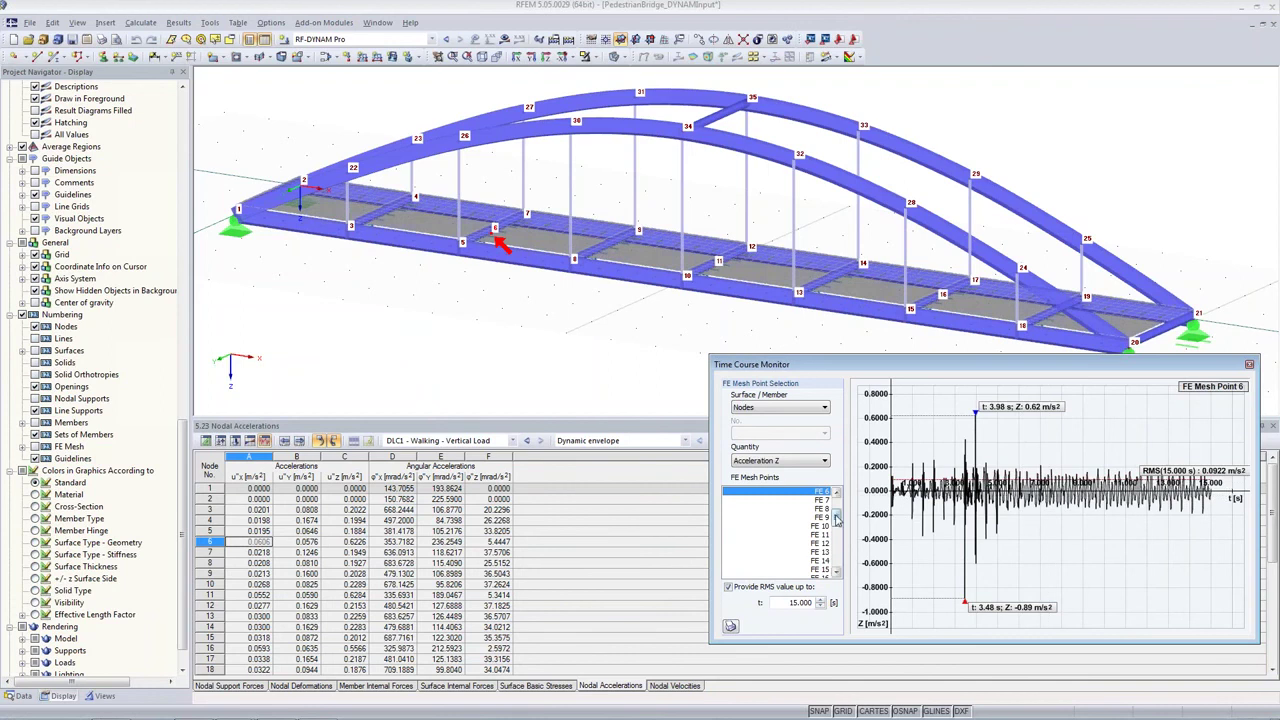
scroll(825, 515, "up", 1)
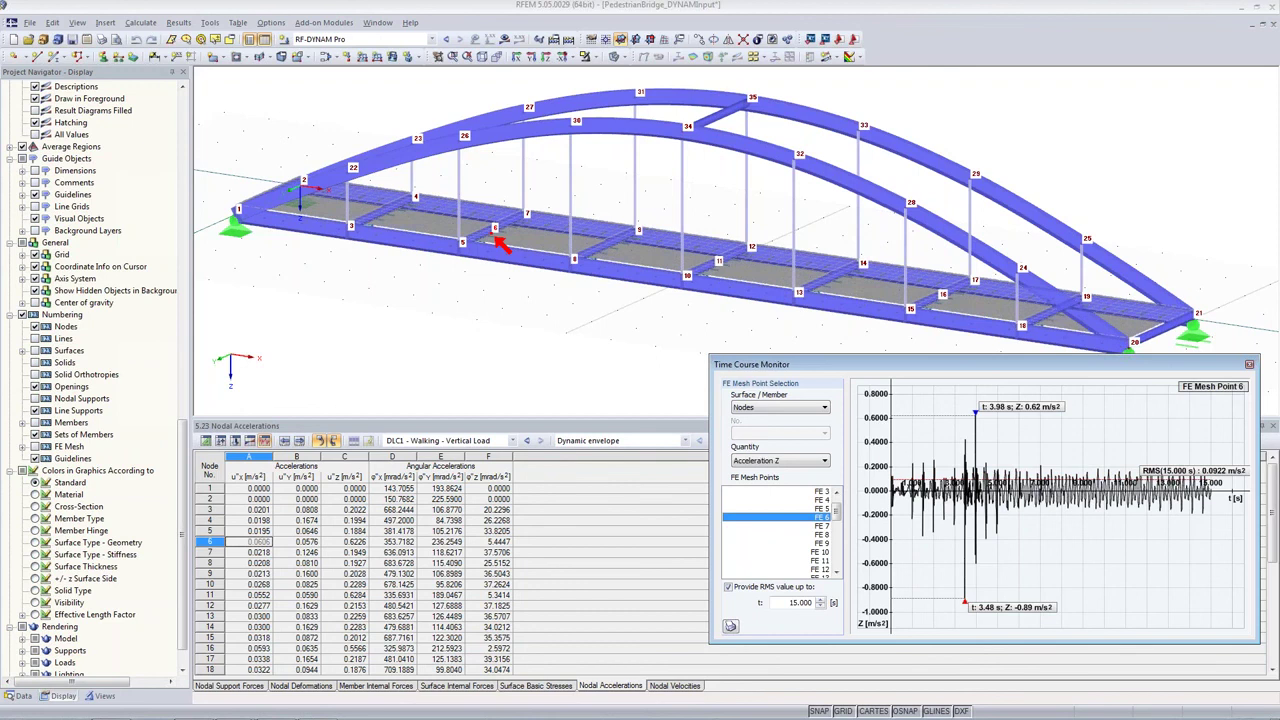
Step: Display load case LC2 and advance through the moving load positions of Movement Sets 1 to LC7
left_click(380, 39)
scroll(380, 65, "up", 2)
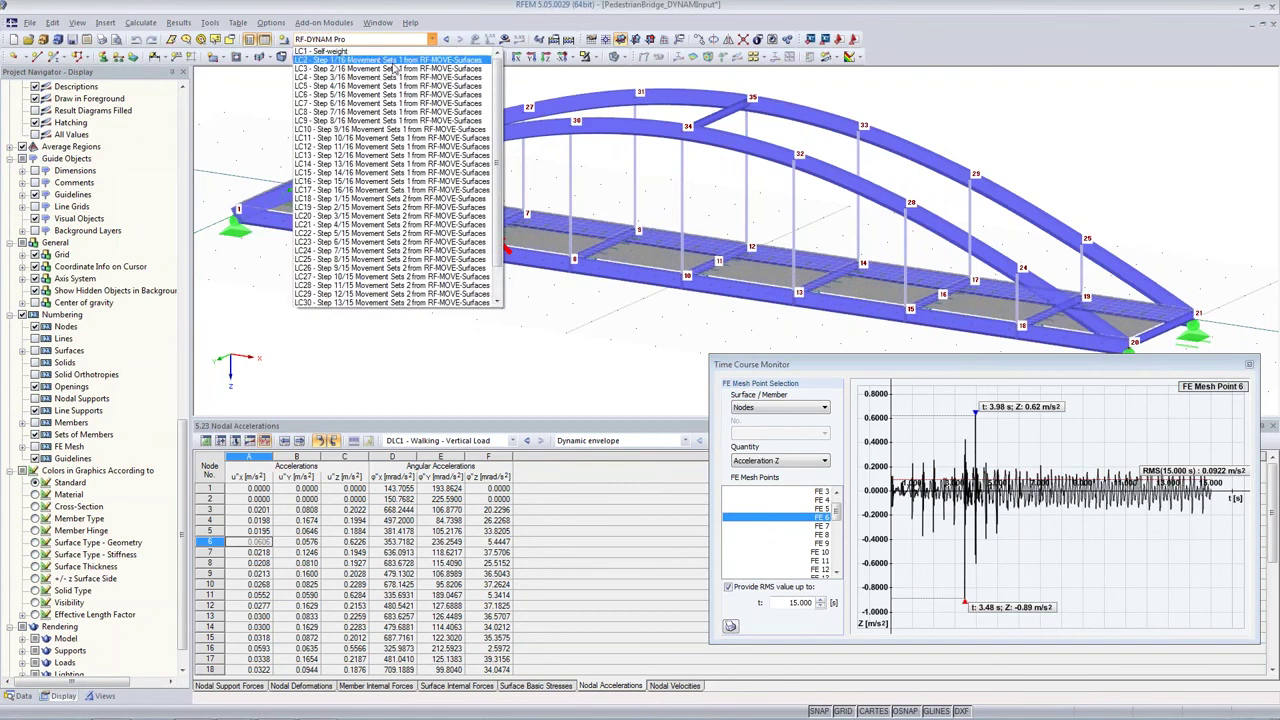
left_click(368, 66)
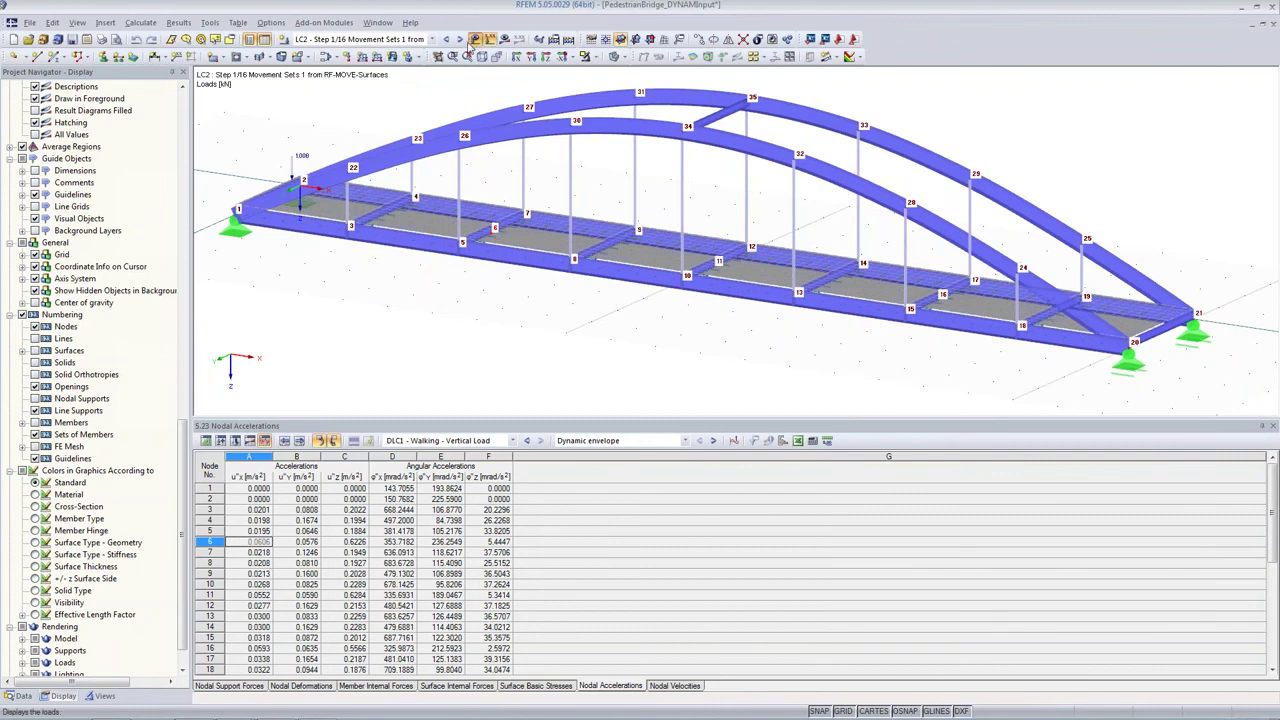
left_click(460, 39)
left_click(460, 39)
left_click(460, 39)
left_click(460, 39)
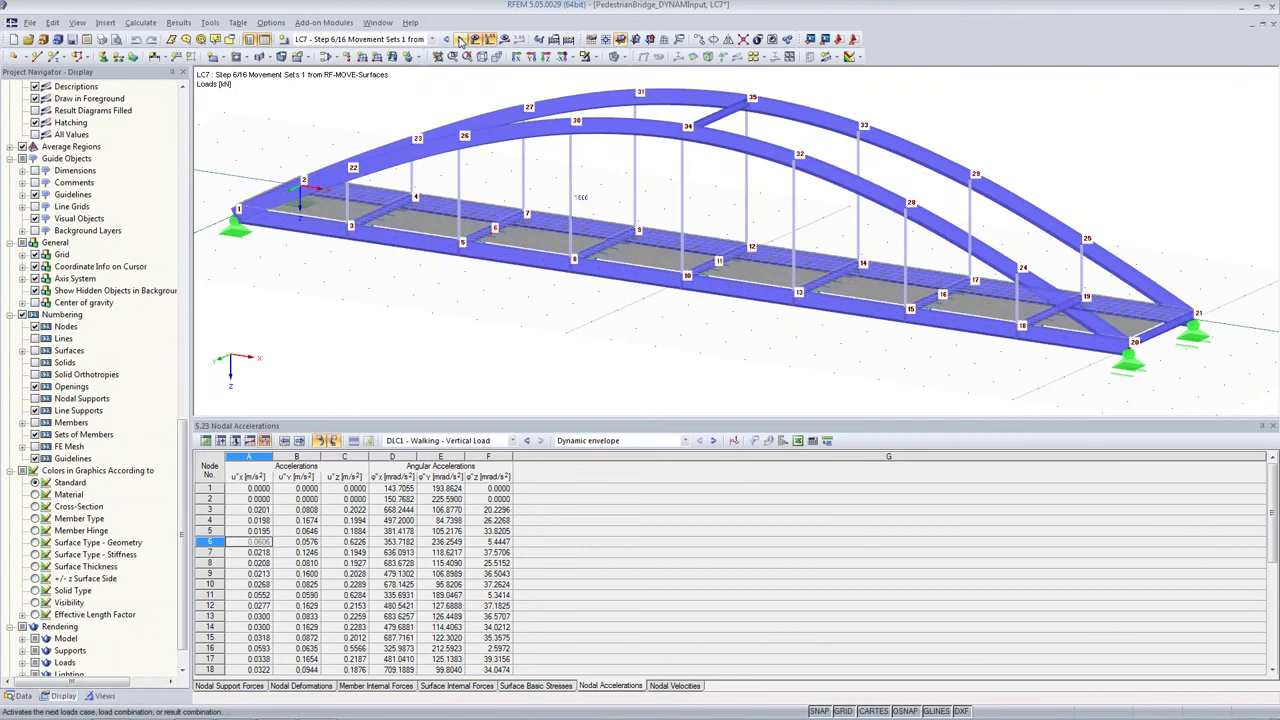
Step: Open the model parameter list and review the pedestrian self-weight G, number of persons N and step frequency fs
left_click(52, 22)
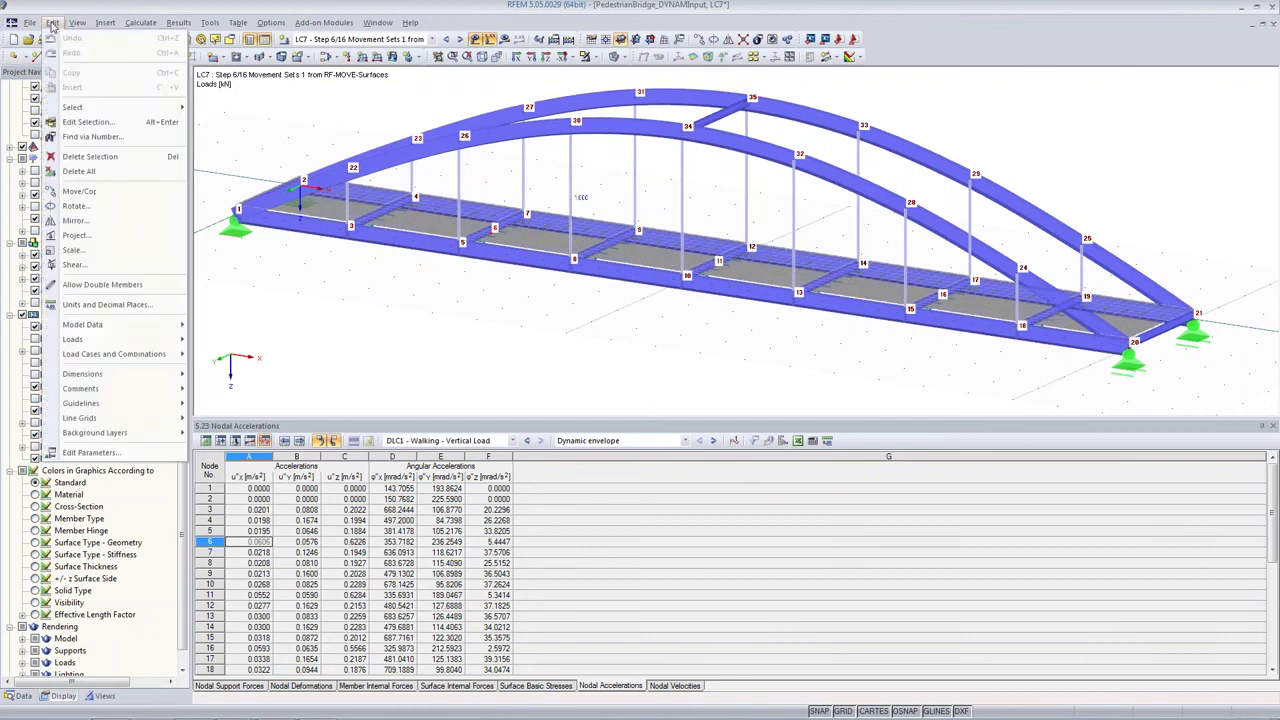
left_click(87, 452)
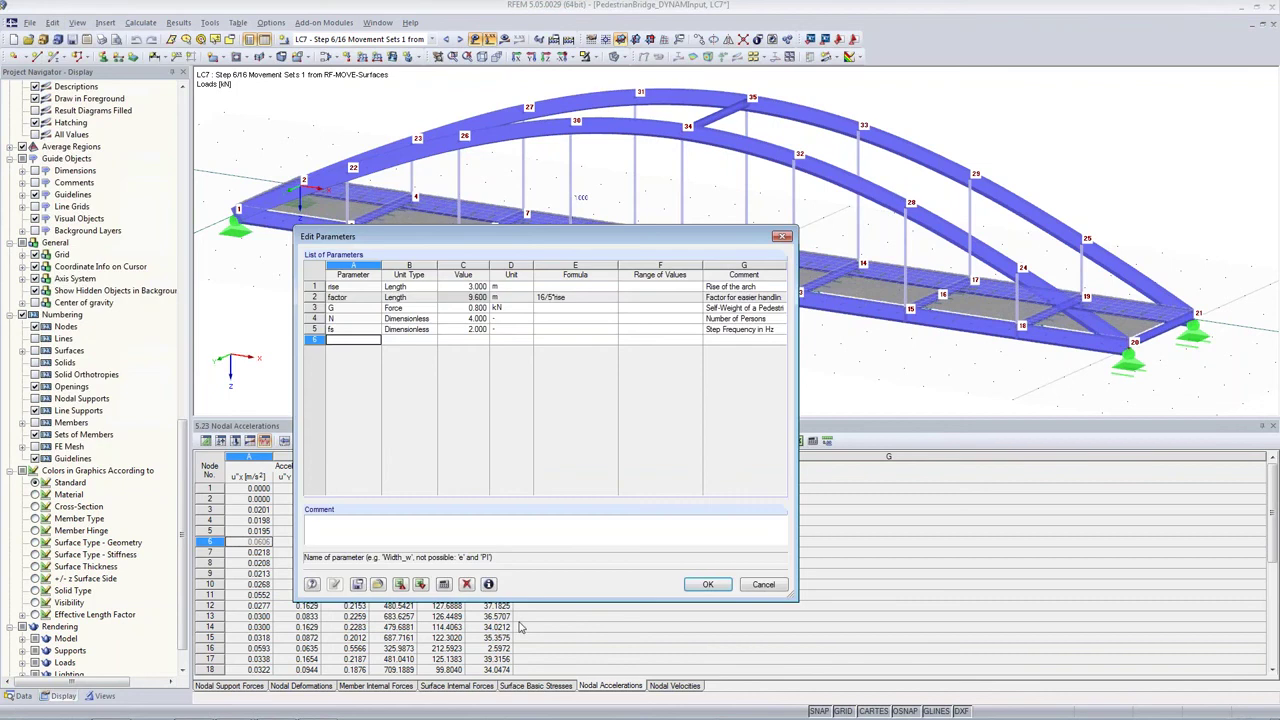
left_click_drag(352, 307, 467, 329)
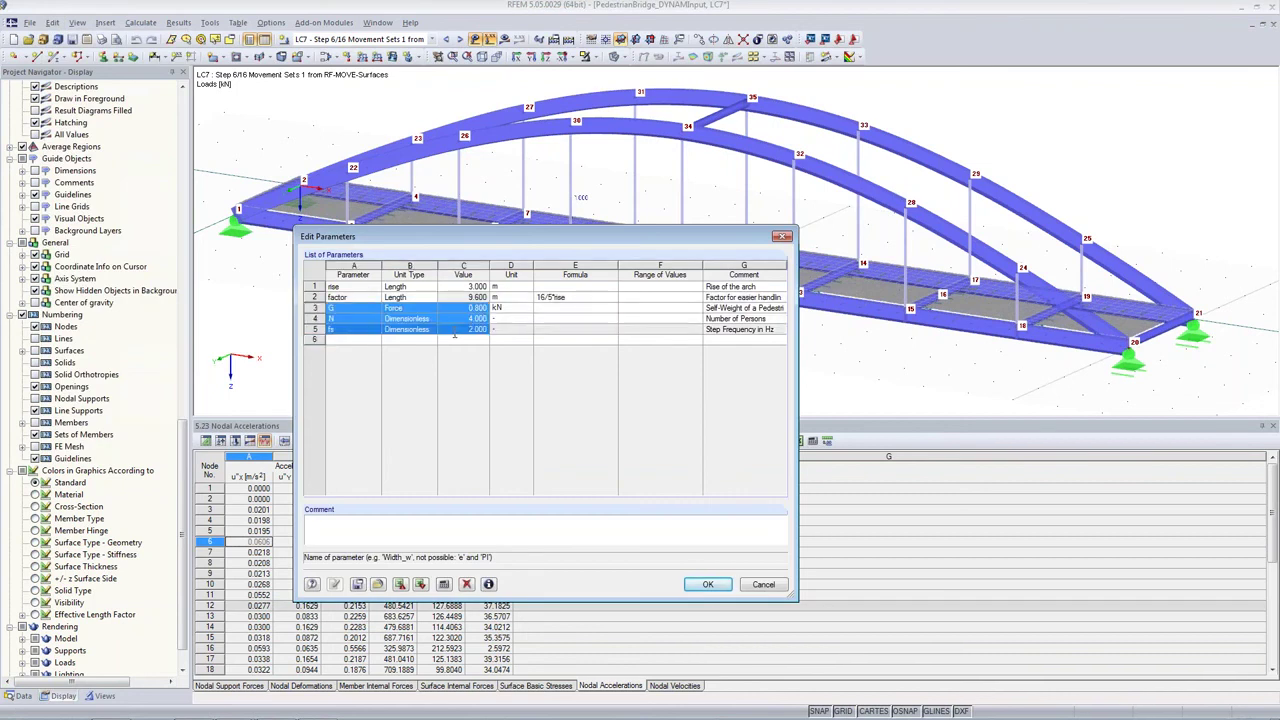
left_click(352, 318)
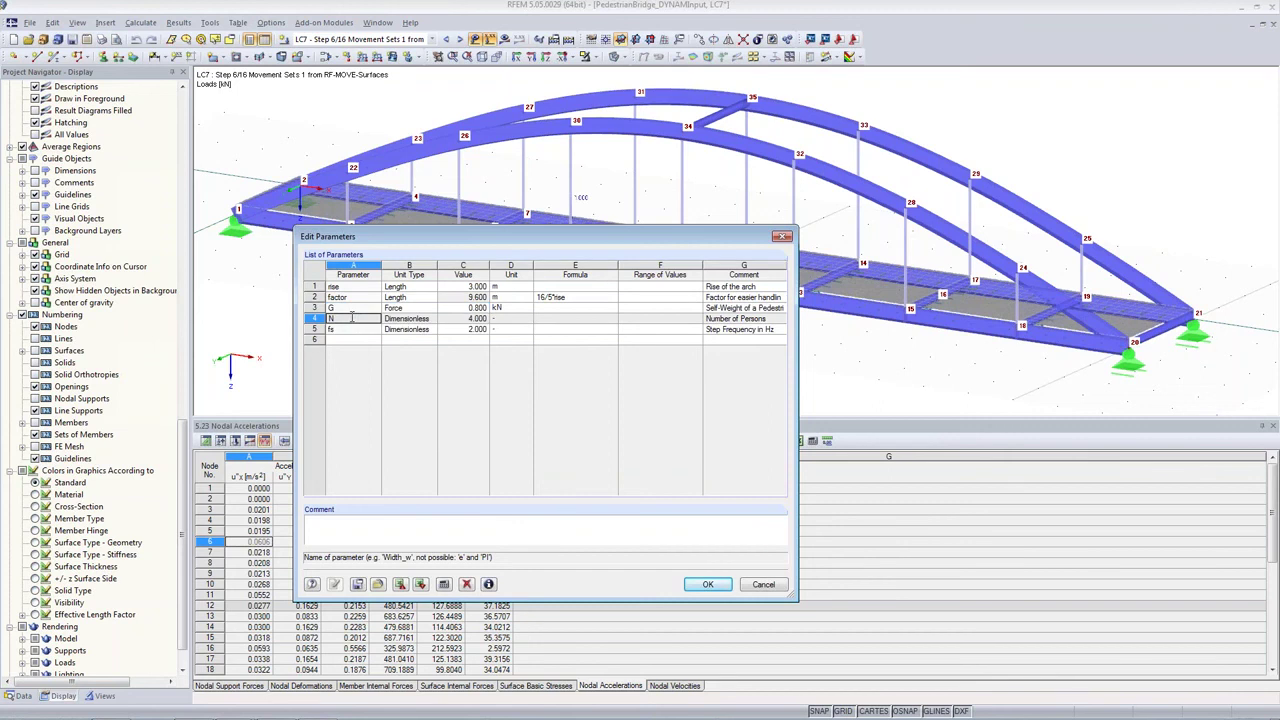
left_click(358, 330)
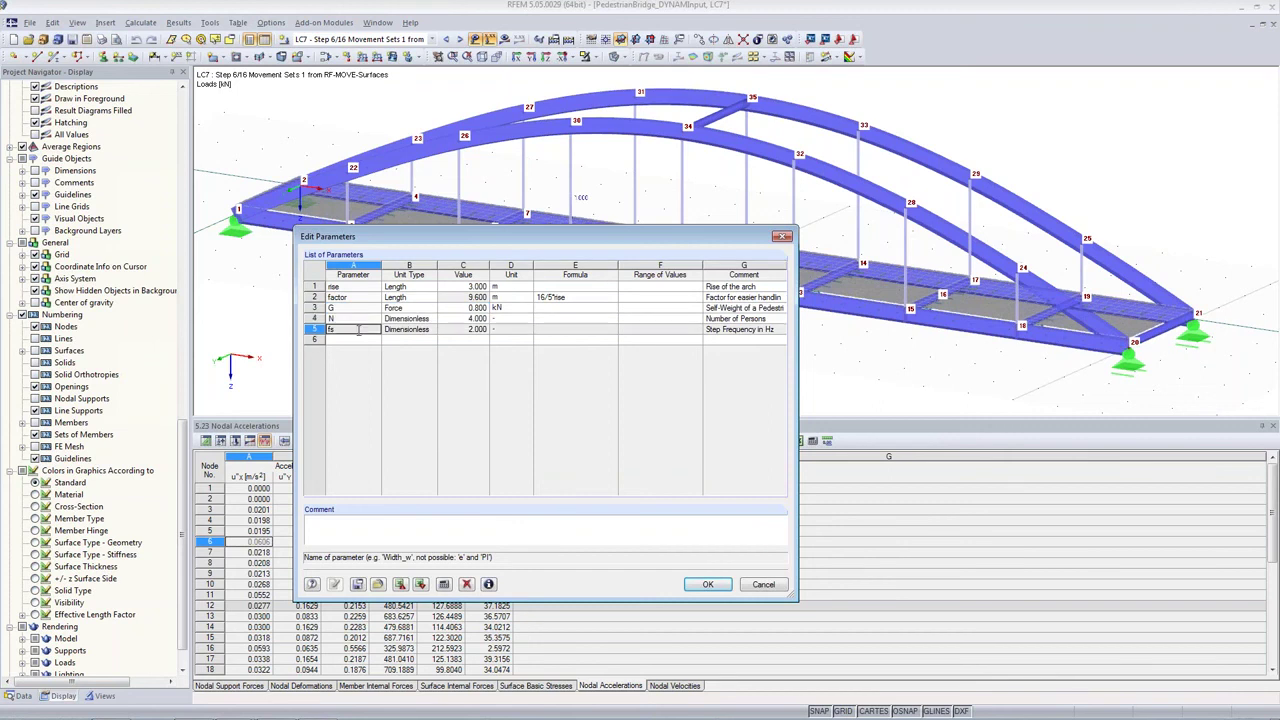
left_click(463, 329)
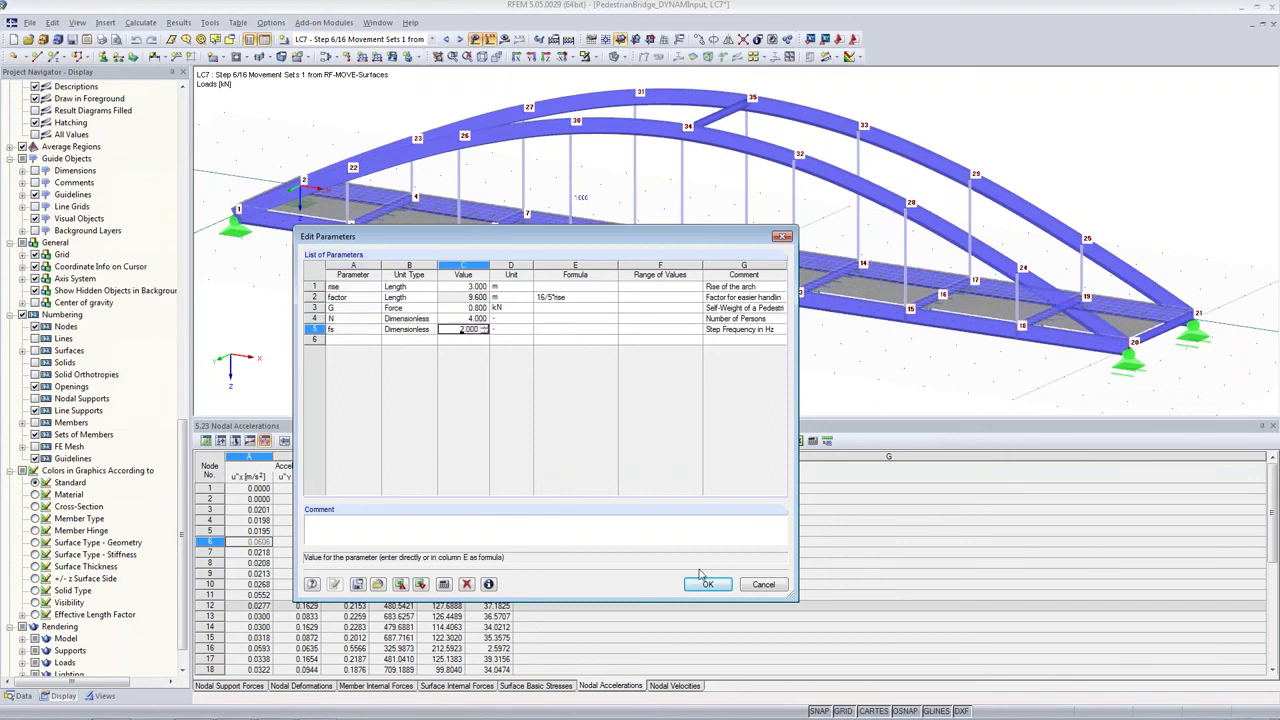
Step: Review the walking load function of time diagram TD1 for the right foot in RF-DYNAM Pro
left_click(763, 584)
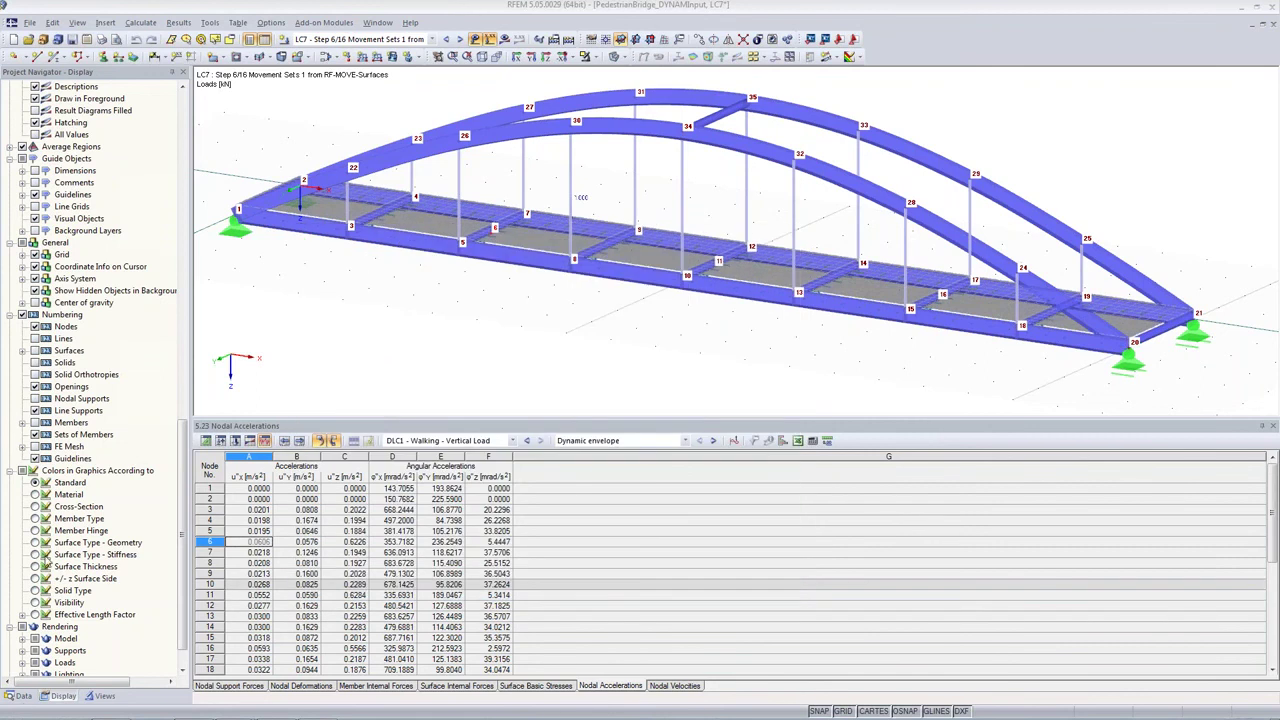
left_click(22, 696)
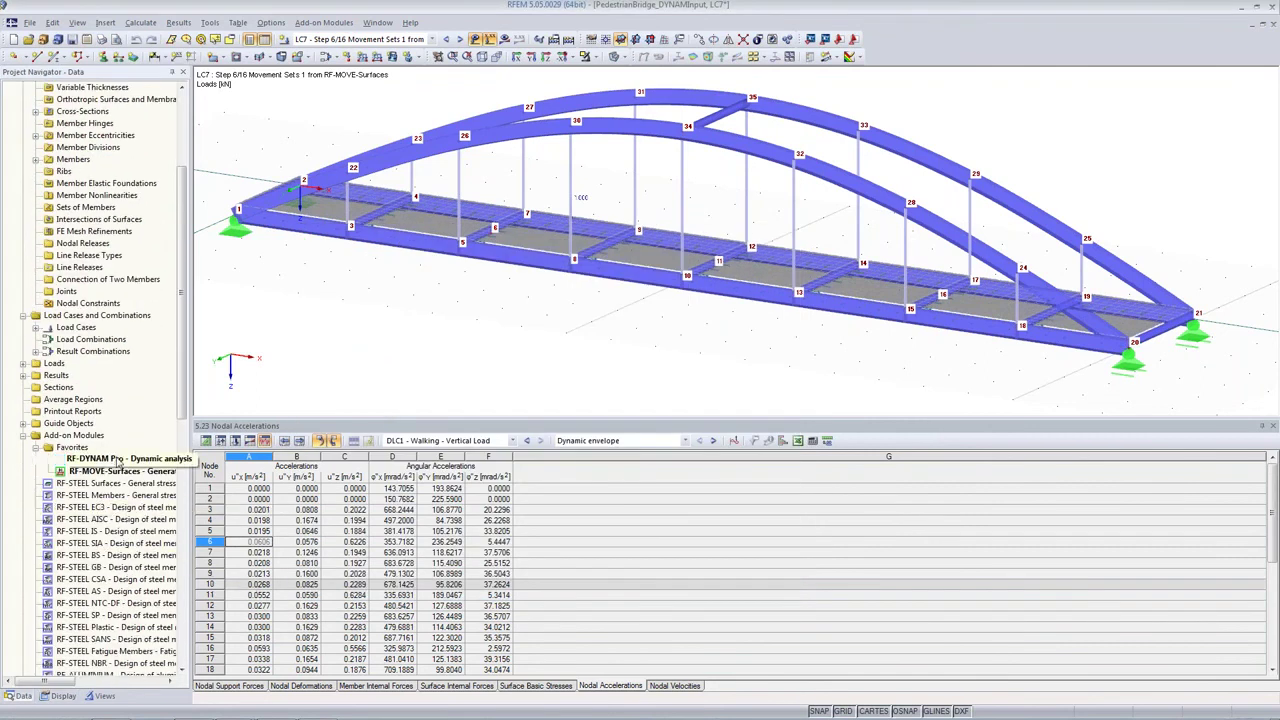
double_click(100, 460)
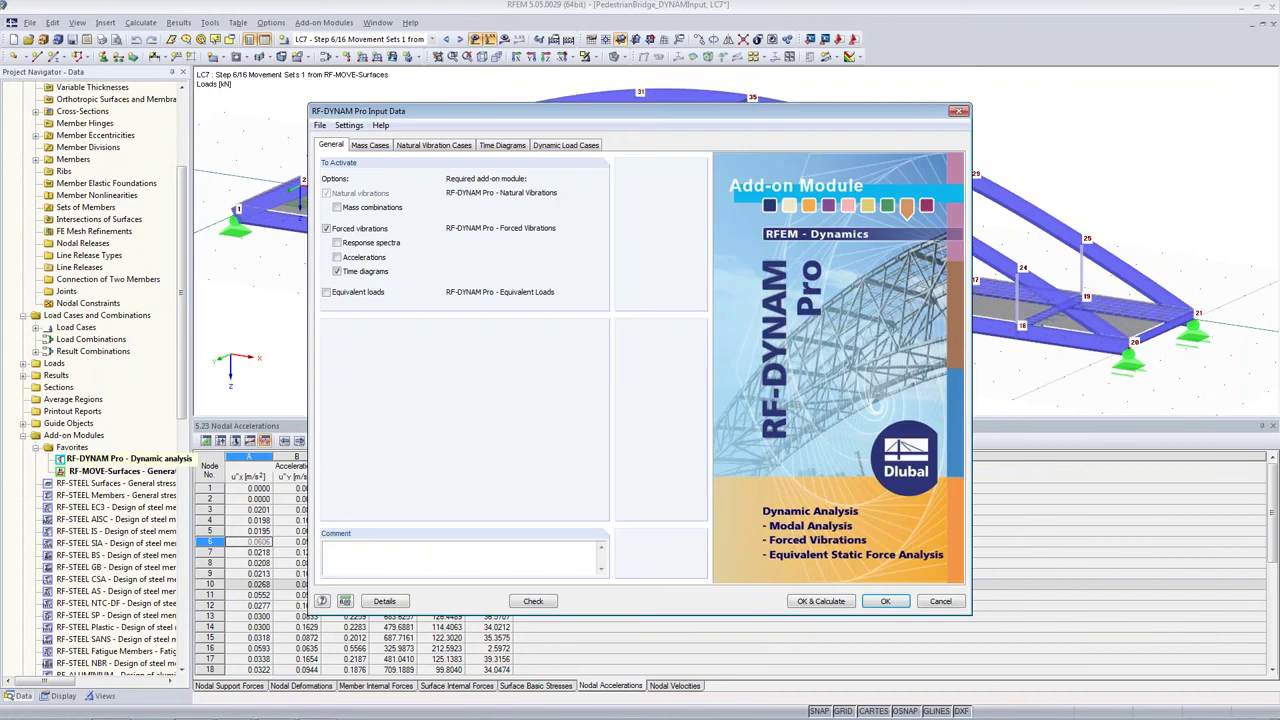
left_click(513, 147)
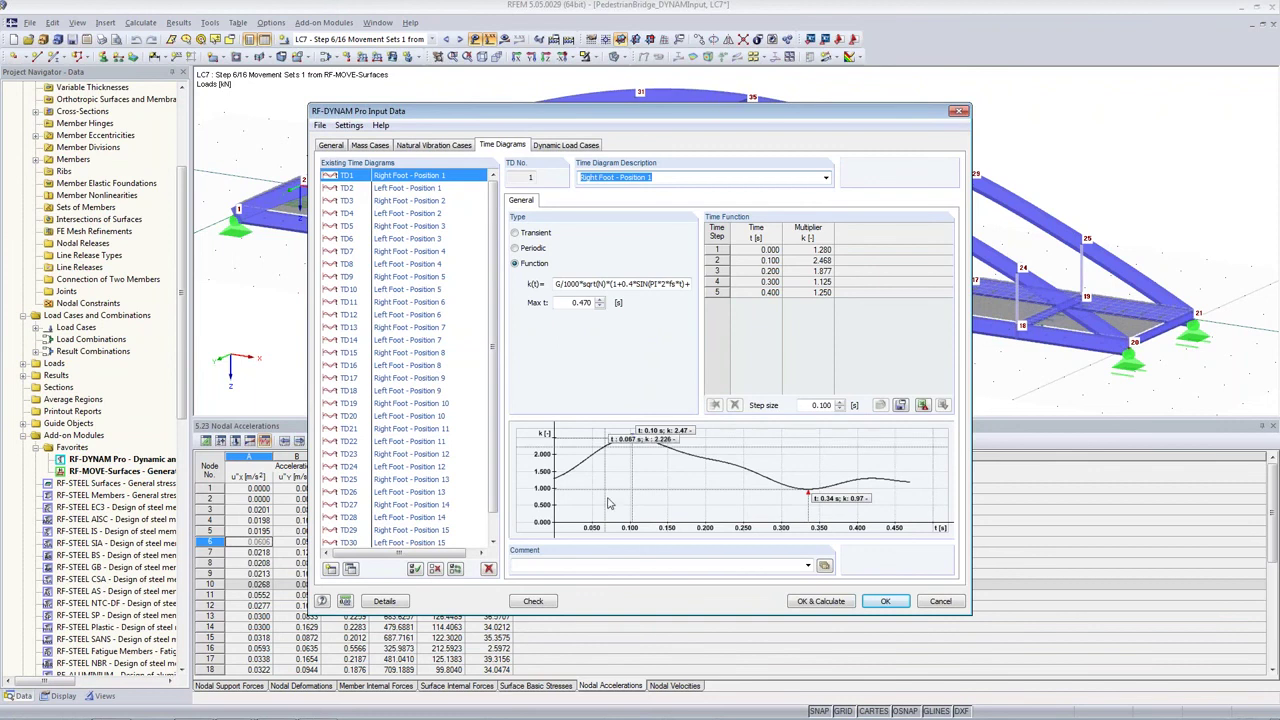
left_click(887, 601)
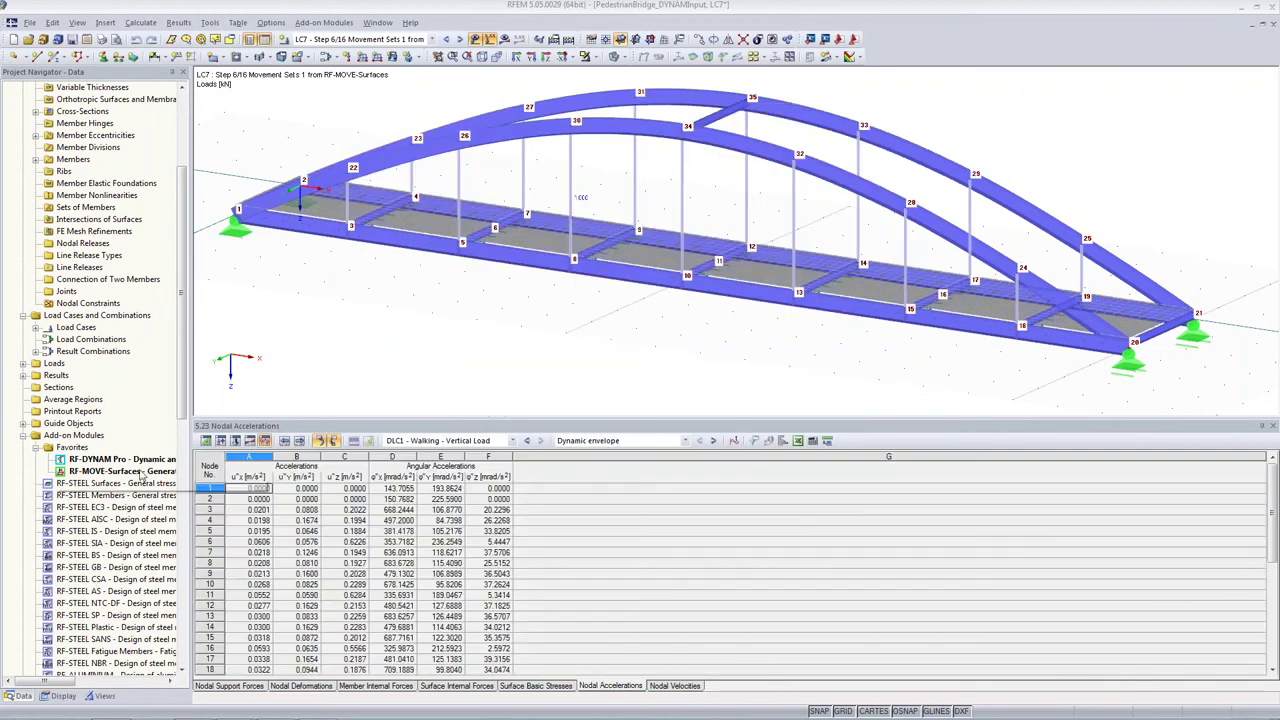
Step: Review the moving step, offsets and eccentricity of the Left Foot and Right Foot sets of lines in RF-MOVE-Surfaces
double_click(124, 471)
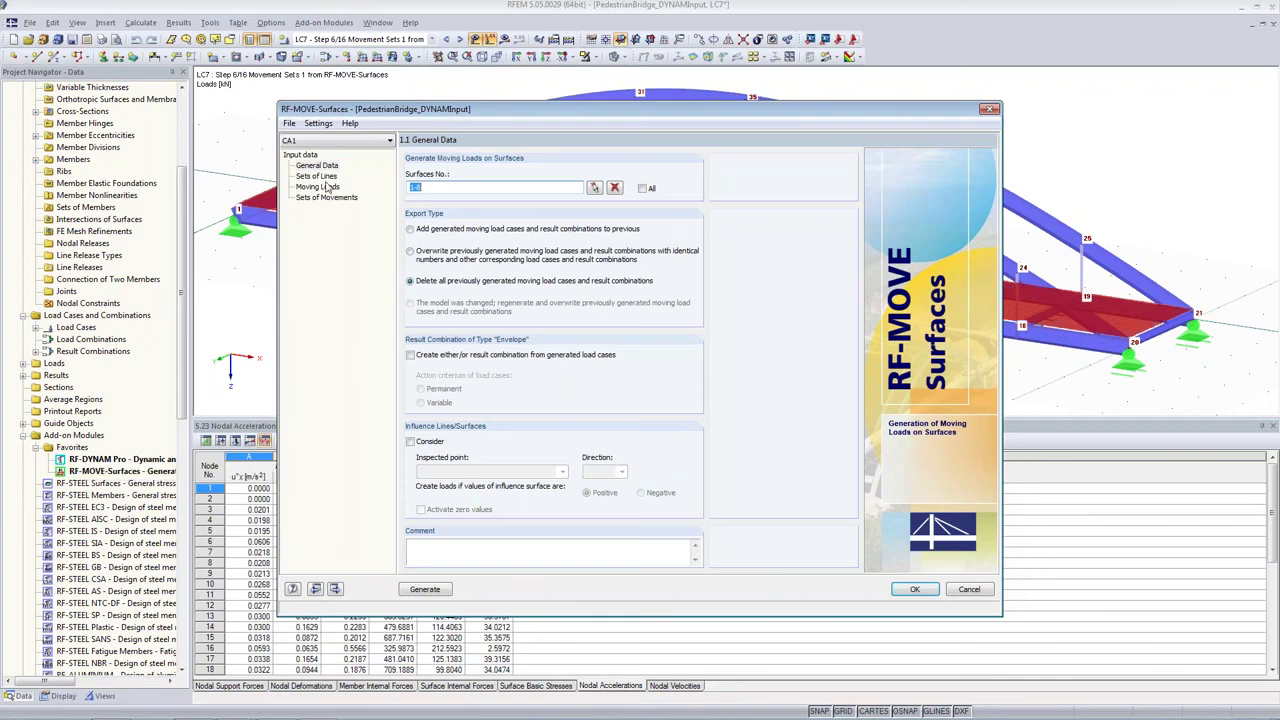
left_click(318, 187)
left_click(320, 177)
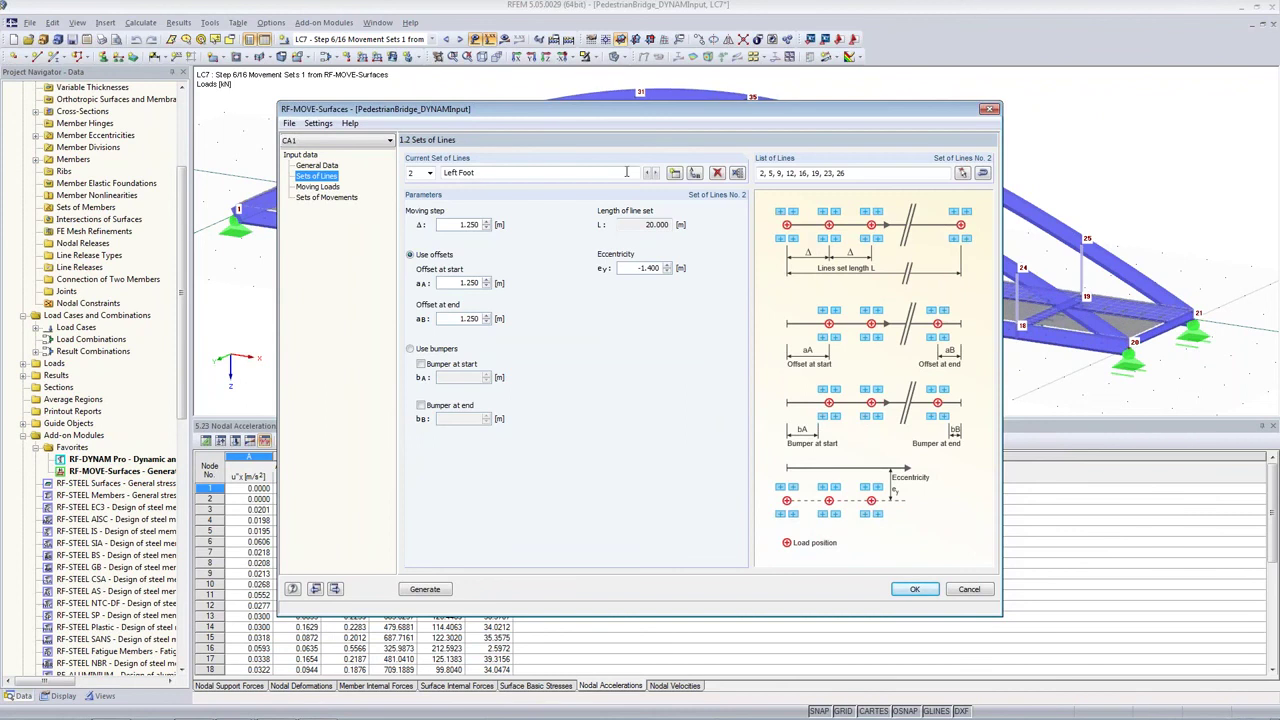
left_click(430, 173)
left_click(424, 186)
left_click_drag(637, 268, 697, 277)
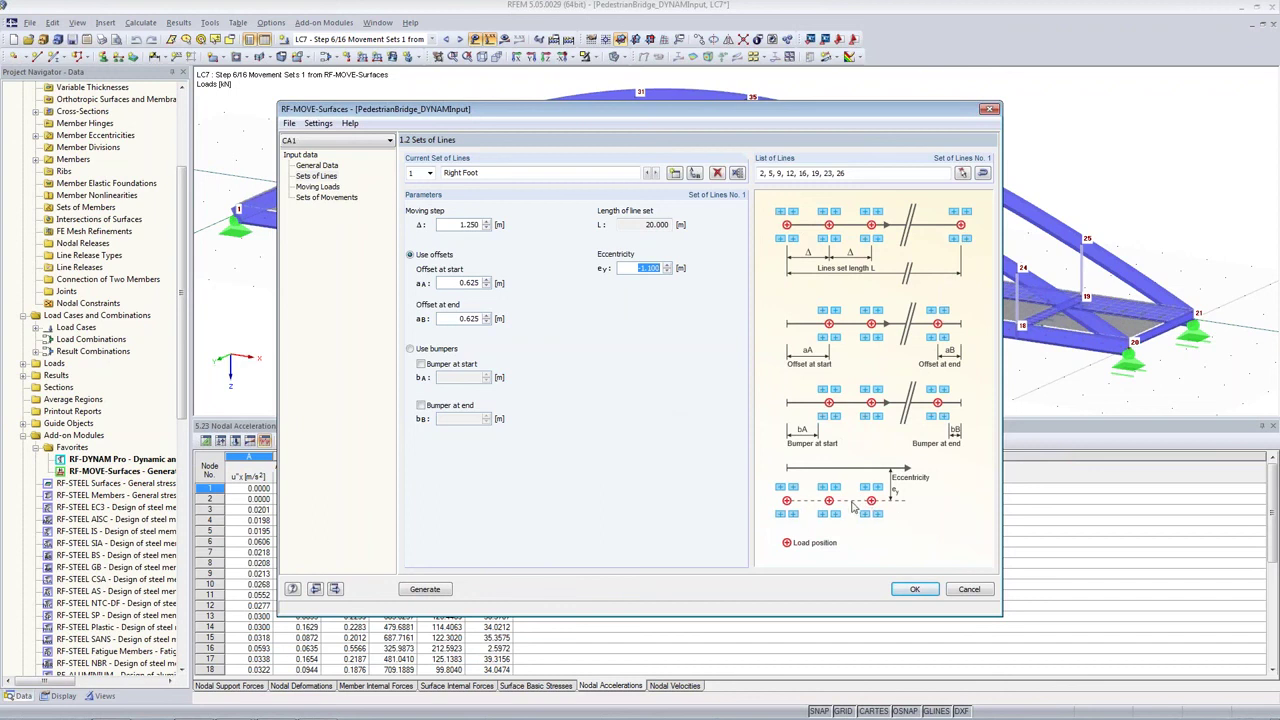
left_click_drag(795, 112, 548, 145)
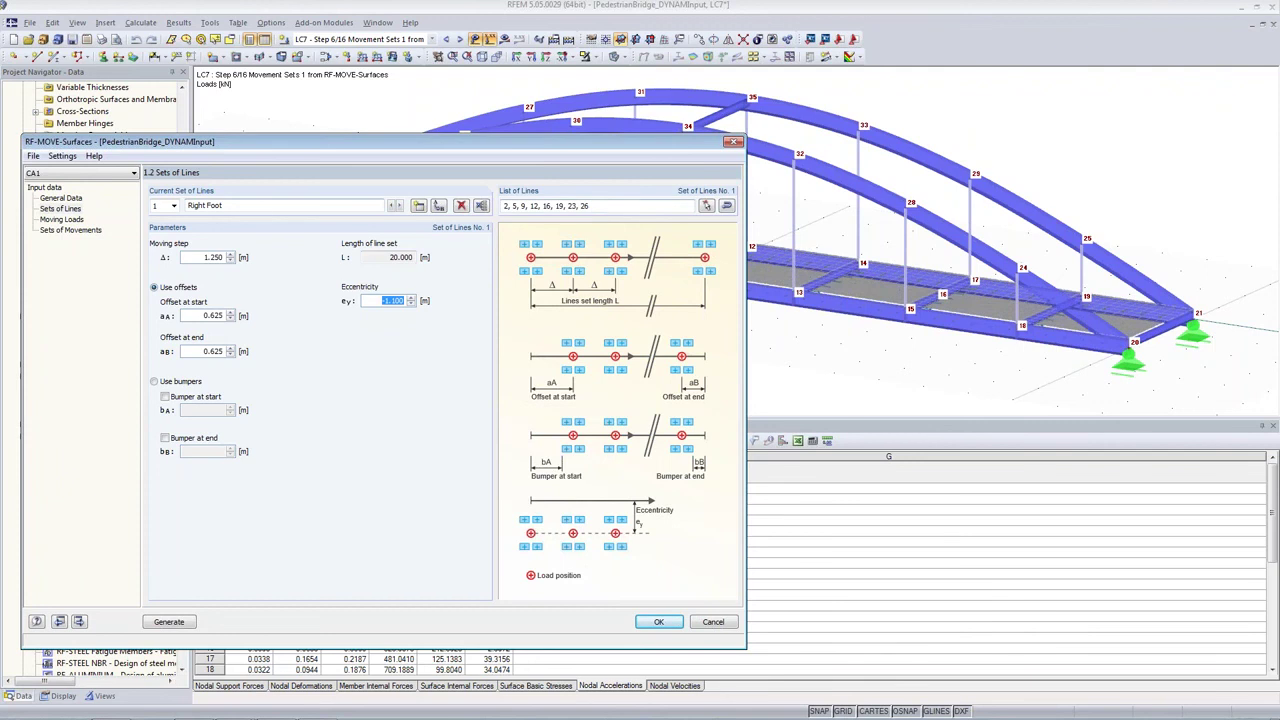
left_click_drag(265, 145, 359, 132)
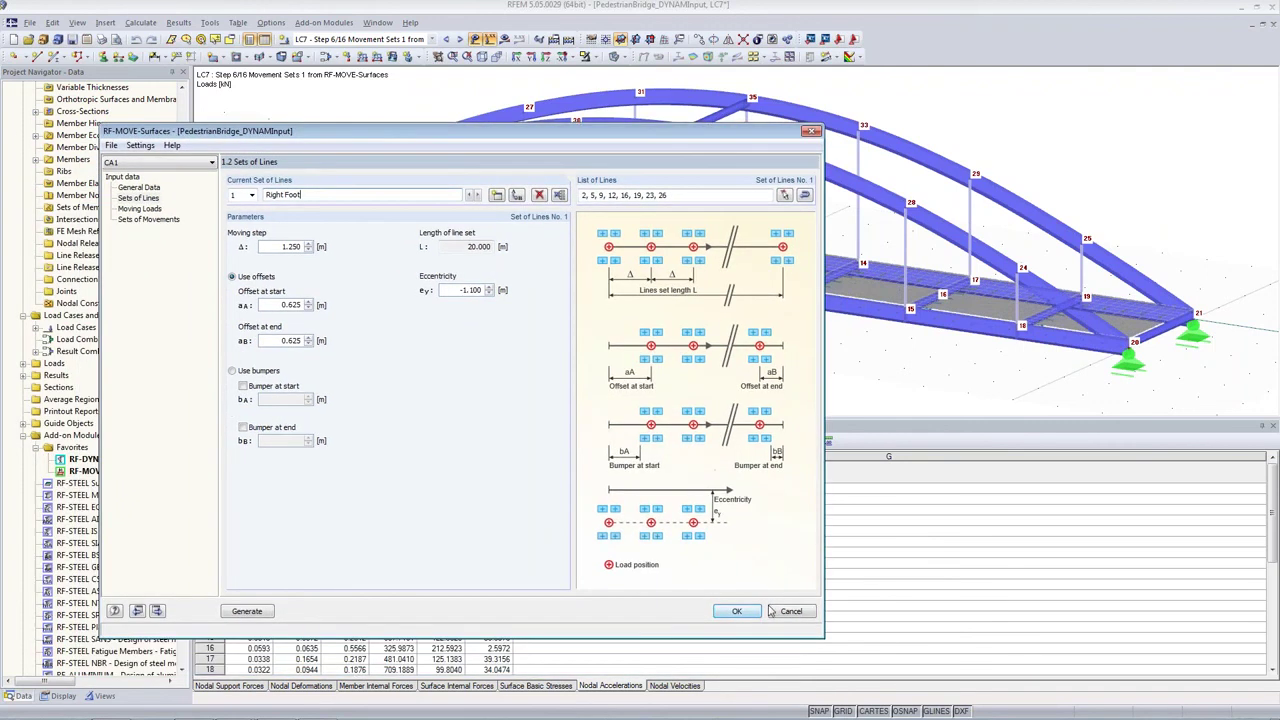
left_click(736, 610)
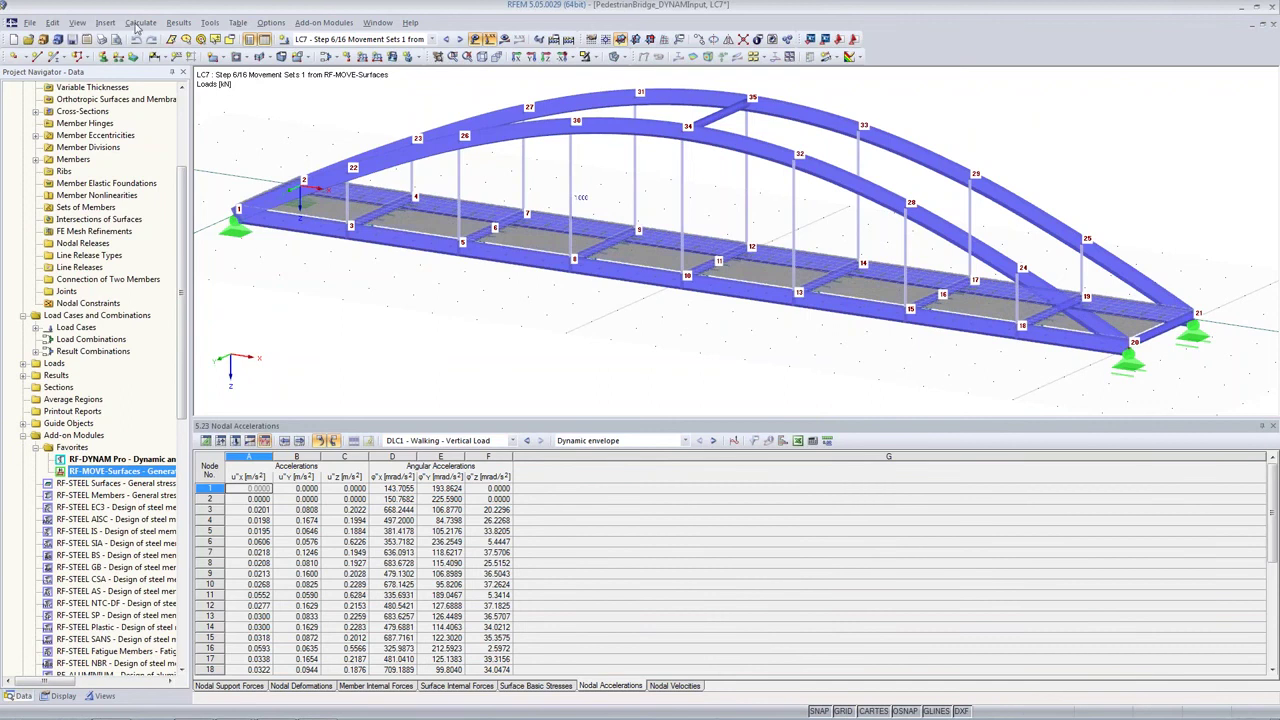
Step: Add a dimensionless model parameter N_all with the value 12.5 and the comment "Number of Persons"
left_click(53, 23)
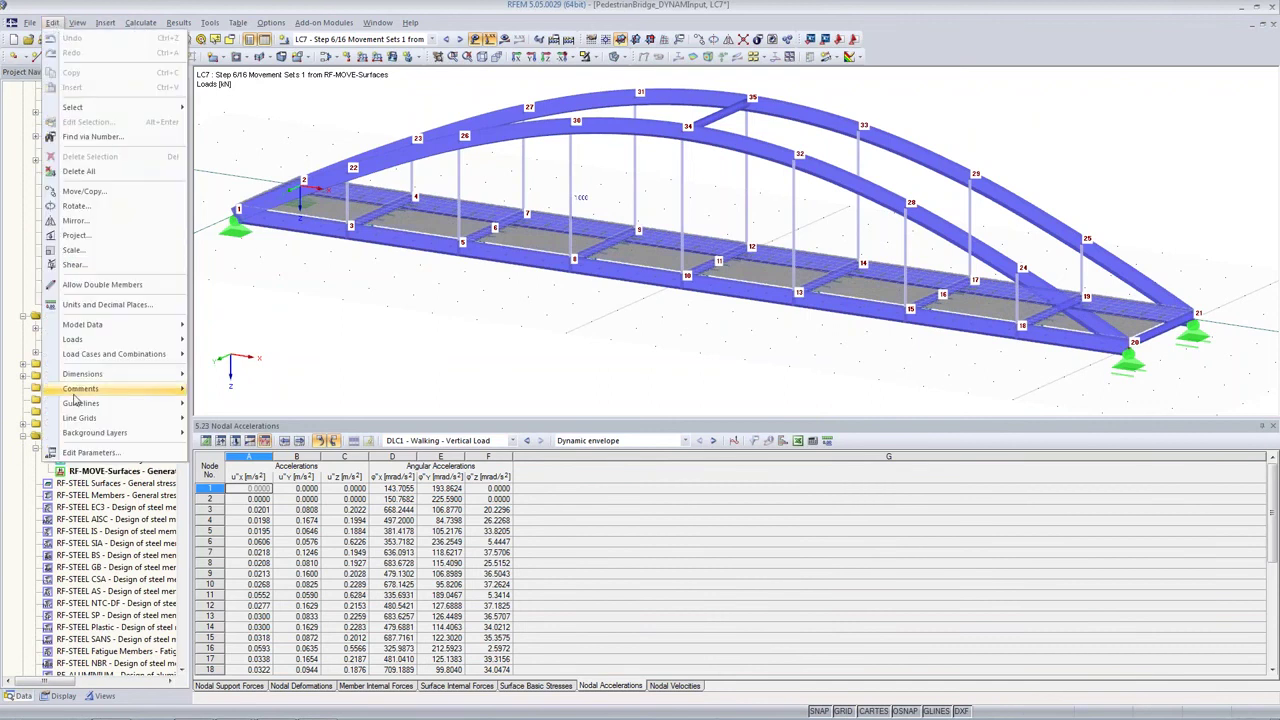
left_click(88, 452)
left_click(349, 337)
type("N_a")
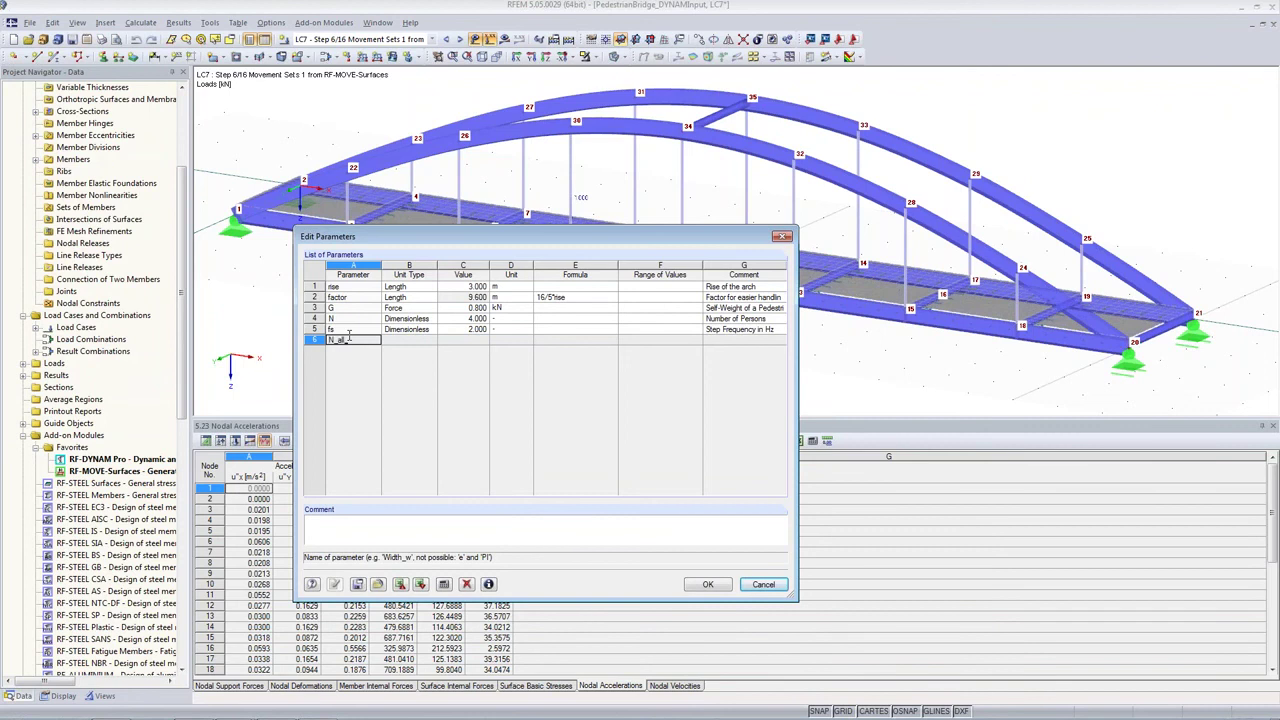
type("ll")
left_click(420, 340)
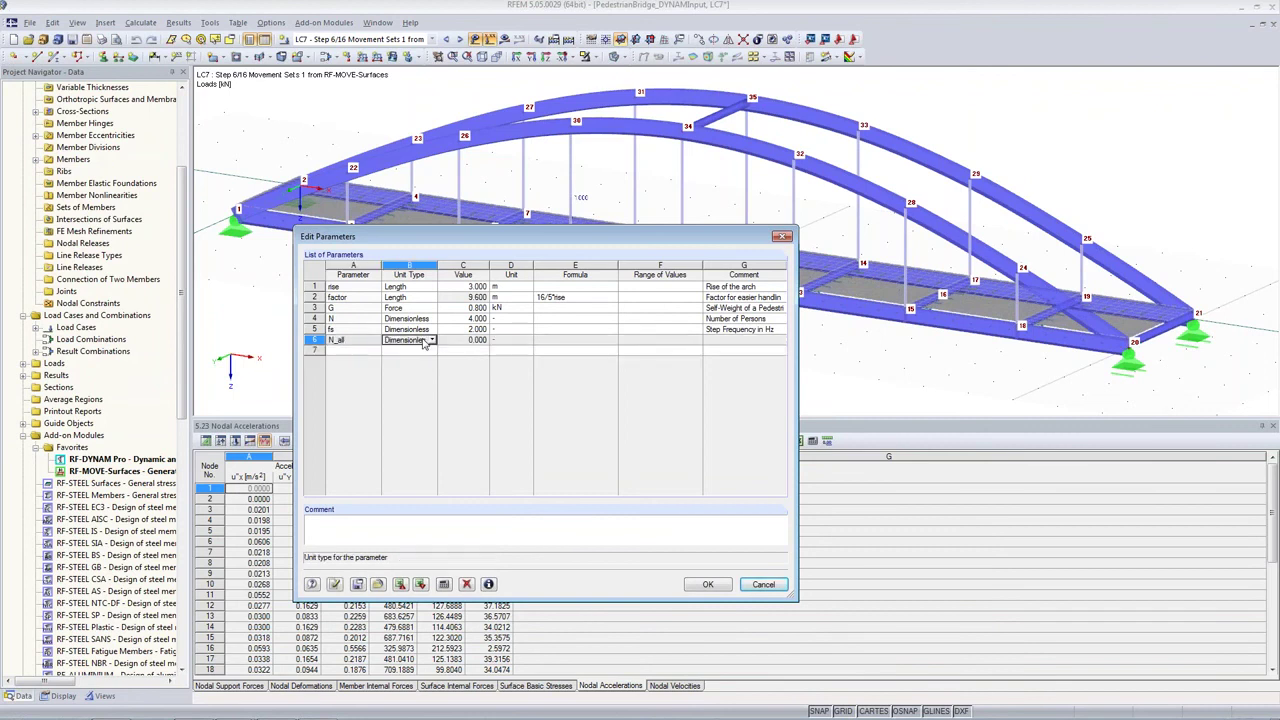
left_click(449, 340)
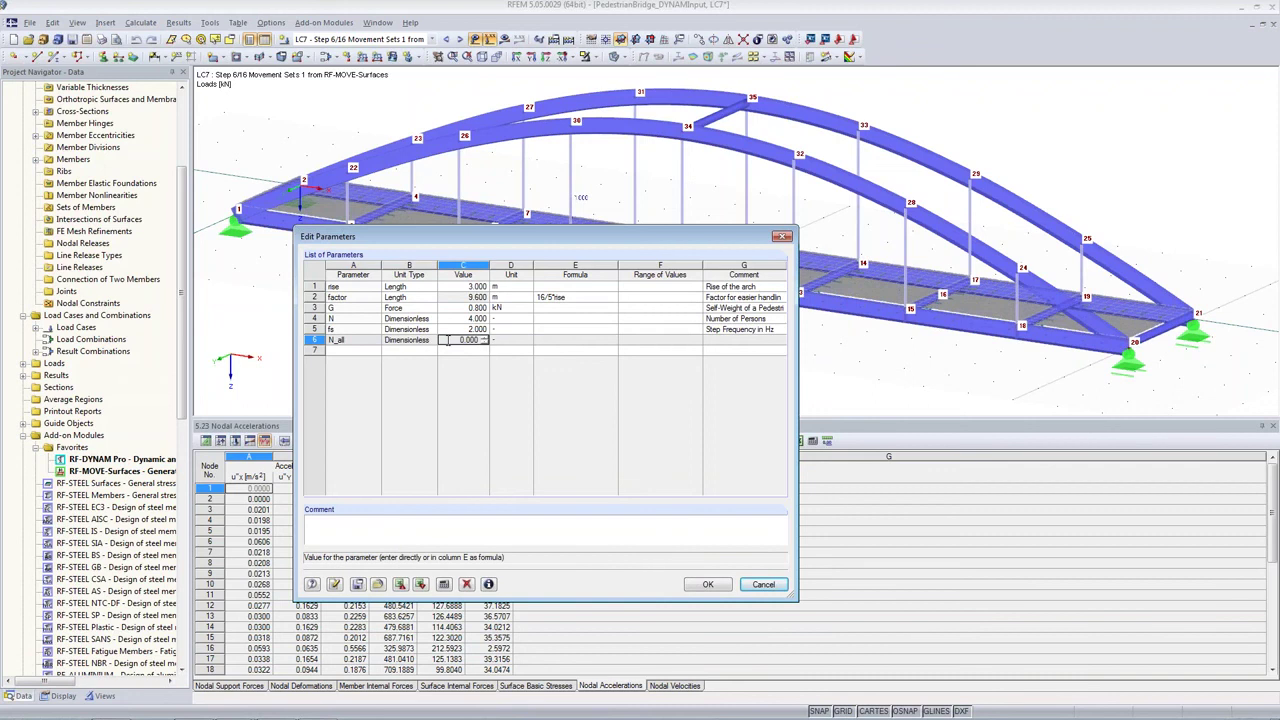
type("12.5")
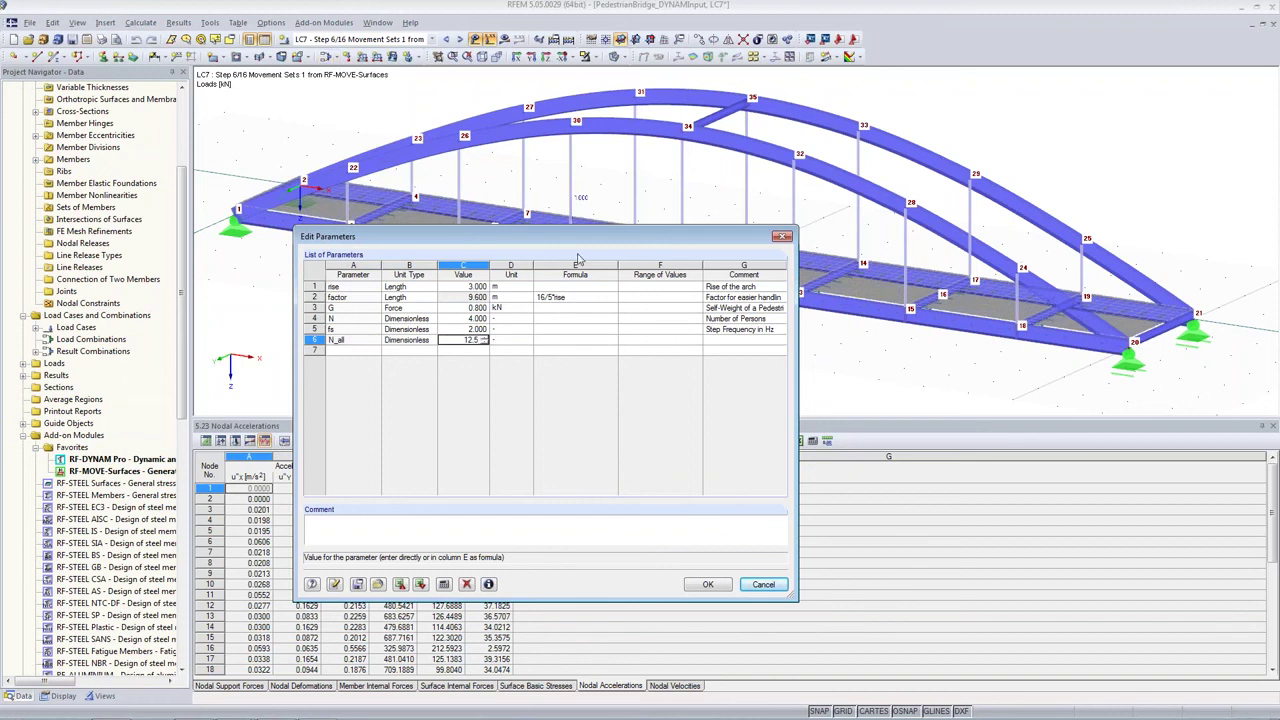
left_click(733, 340)
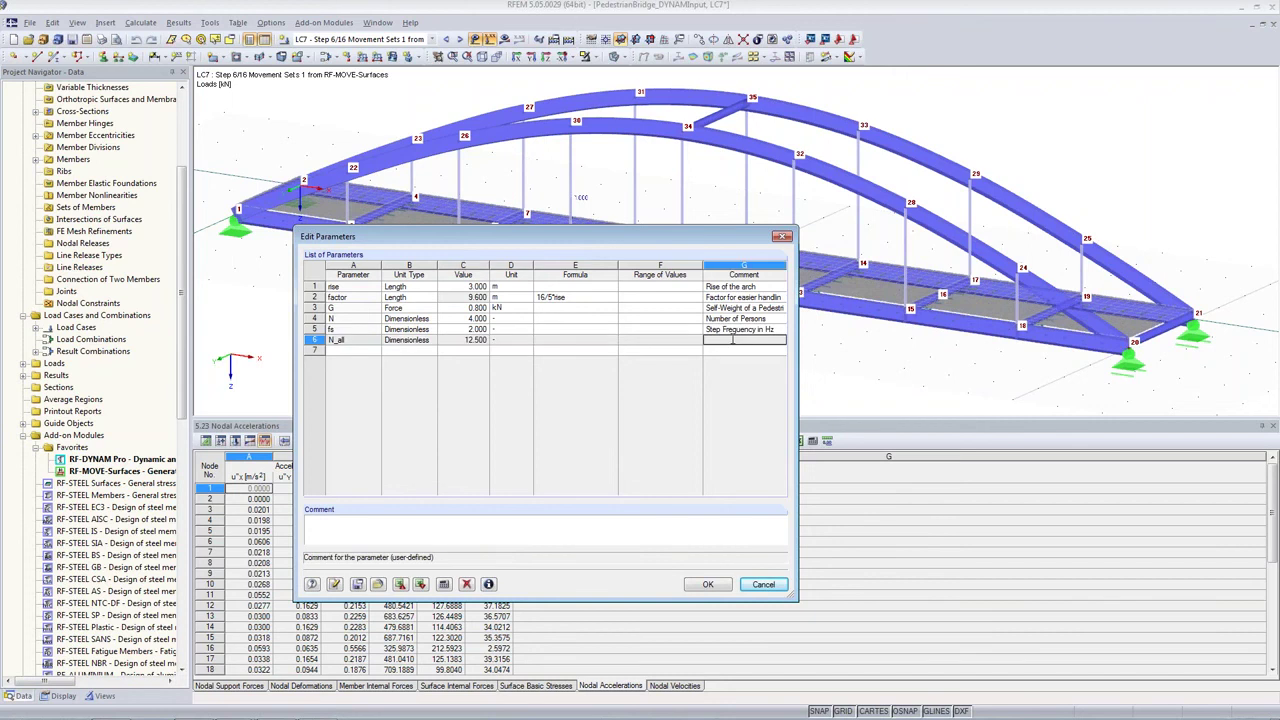
type("Number of Persons")
left_click(722, 582)
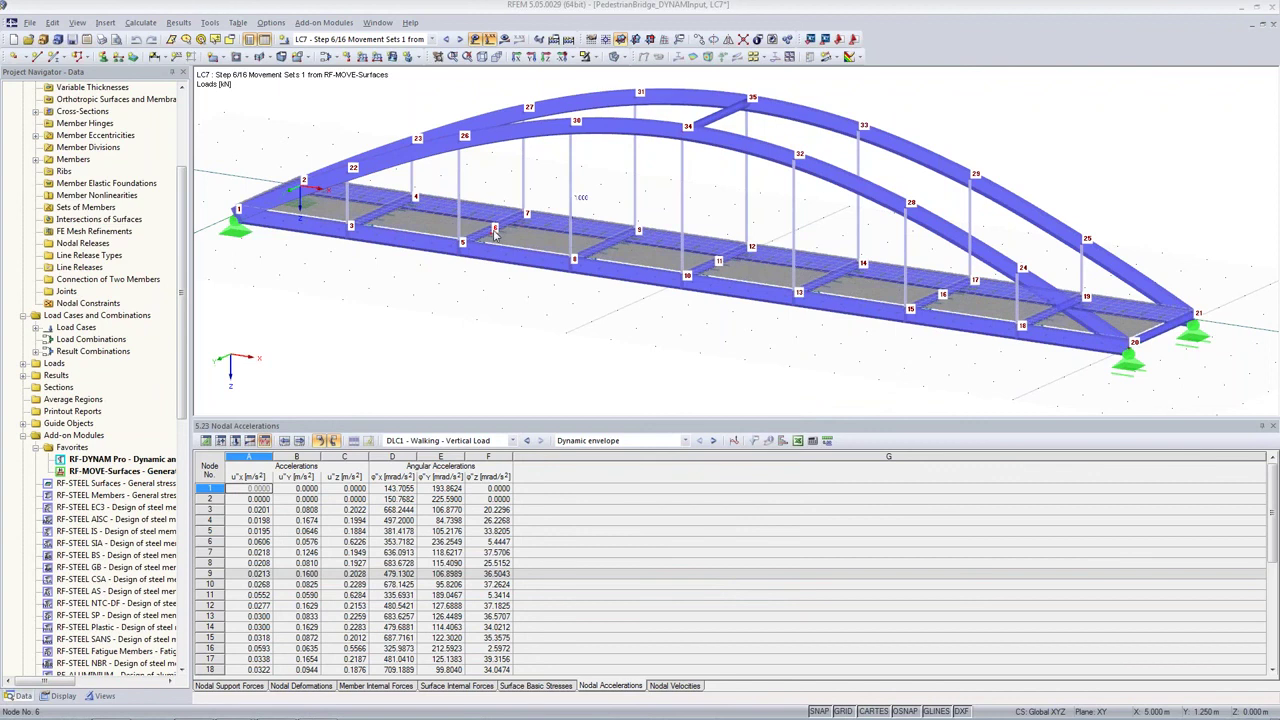
Step: Create a new load case, renumber it to 40 and describe it as "No Position Change"
left_click(326, 57)
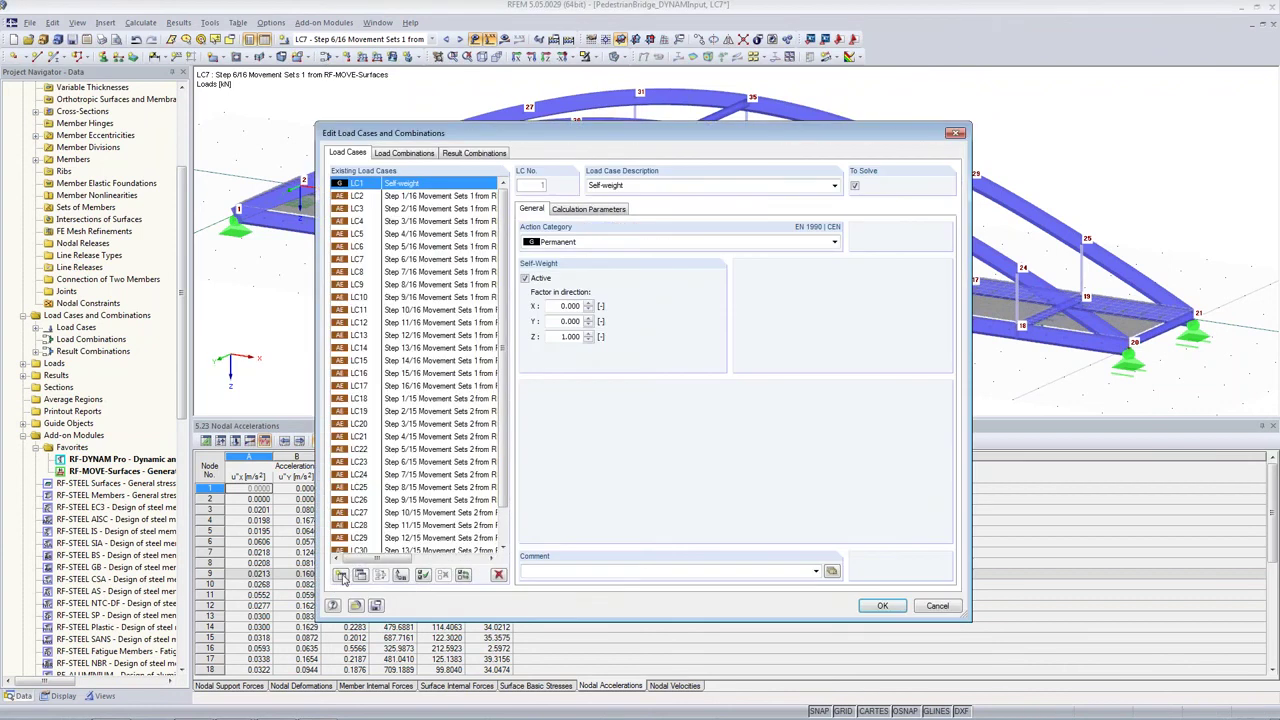
left_click(341, 576)
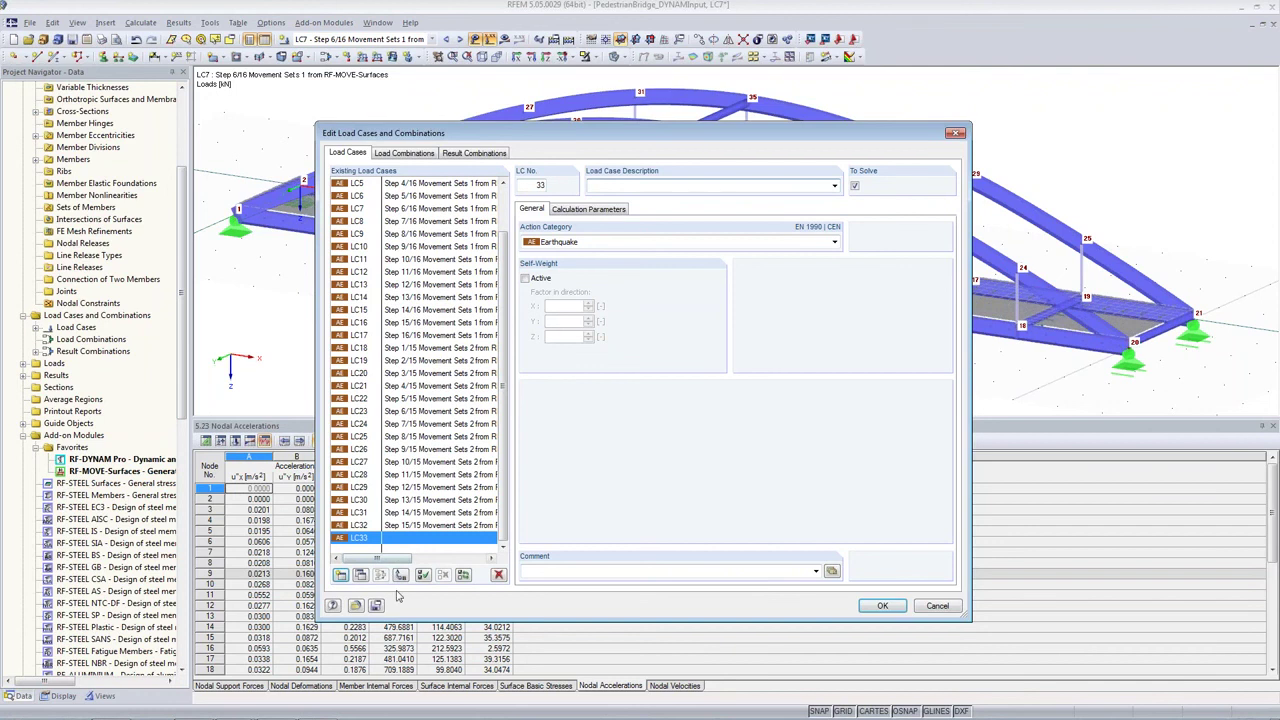
left_click(401, 574)
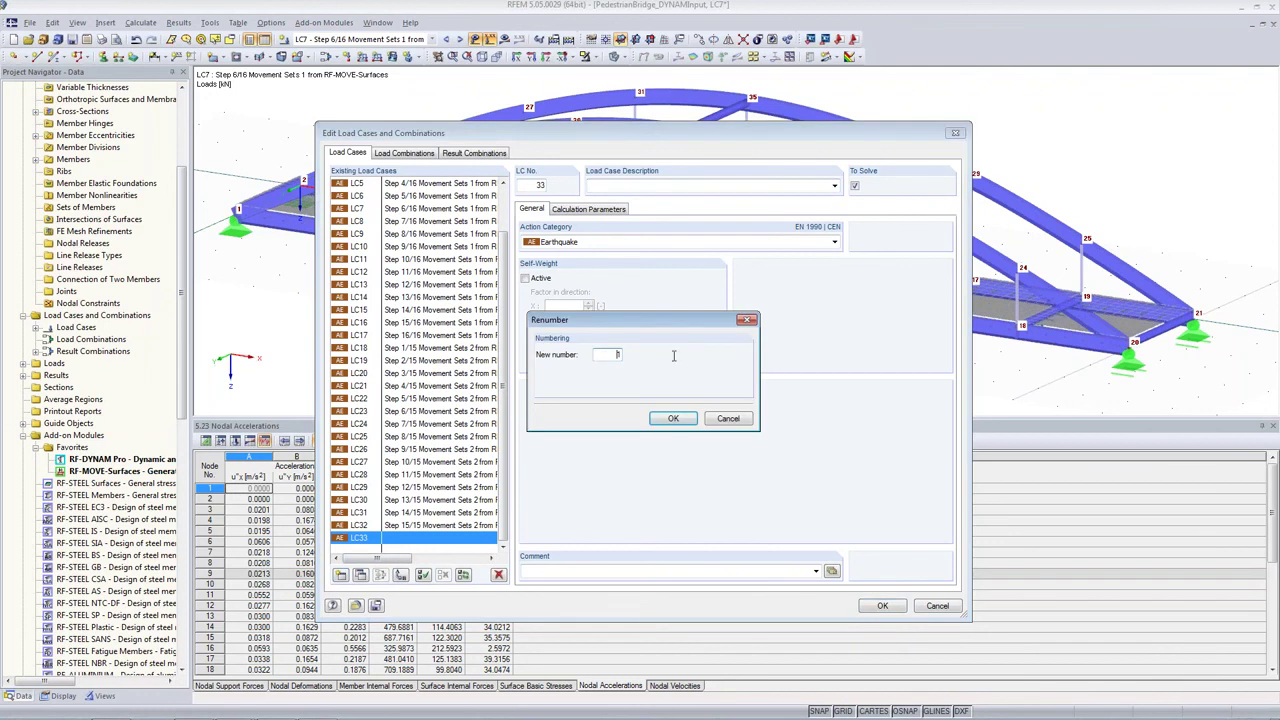
left_click(673, 418)
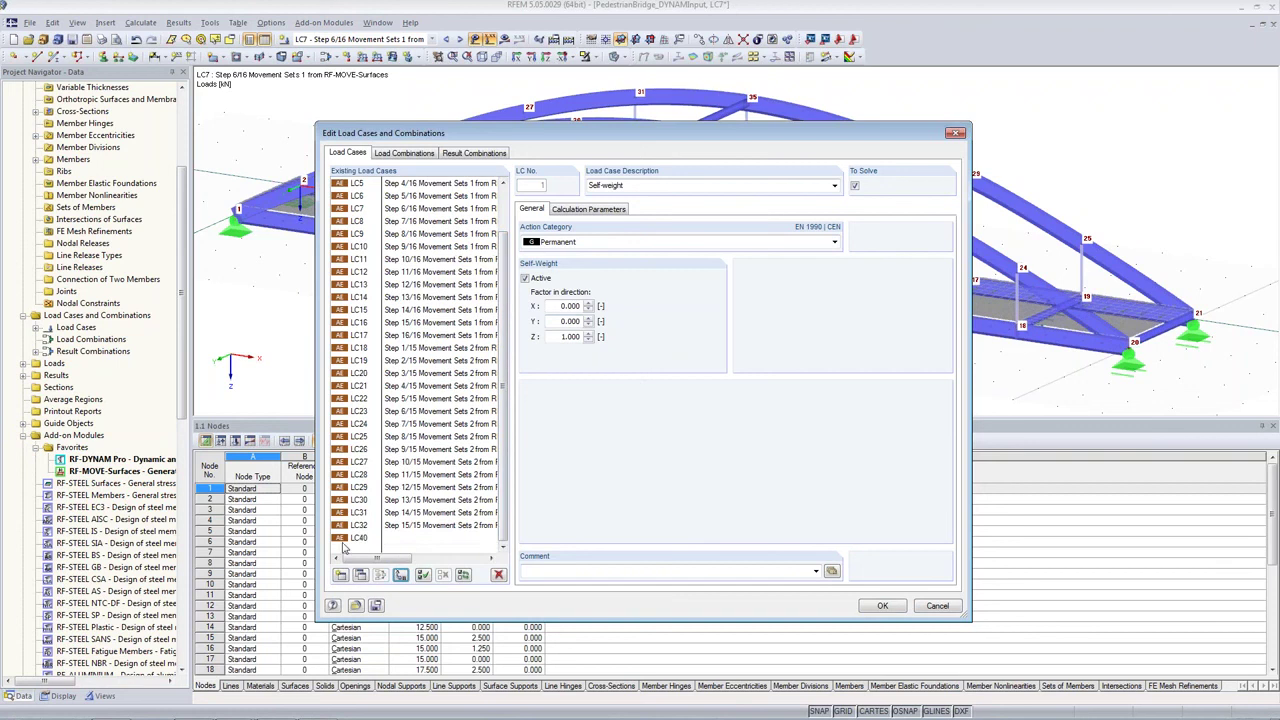
left_click(600, 185)
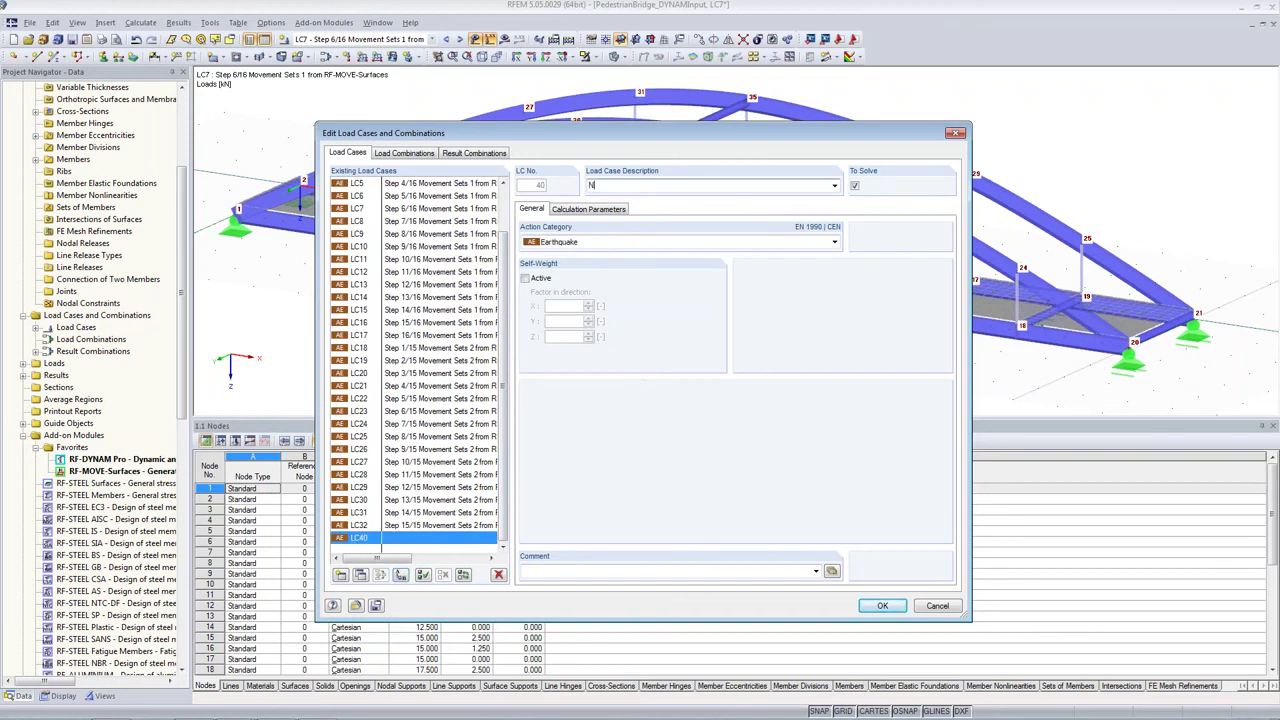
type("No Position Change")
left_click(880, 604)
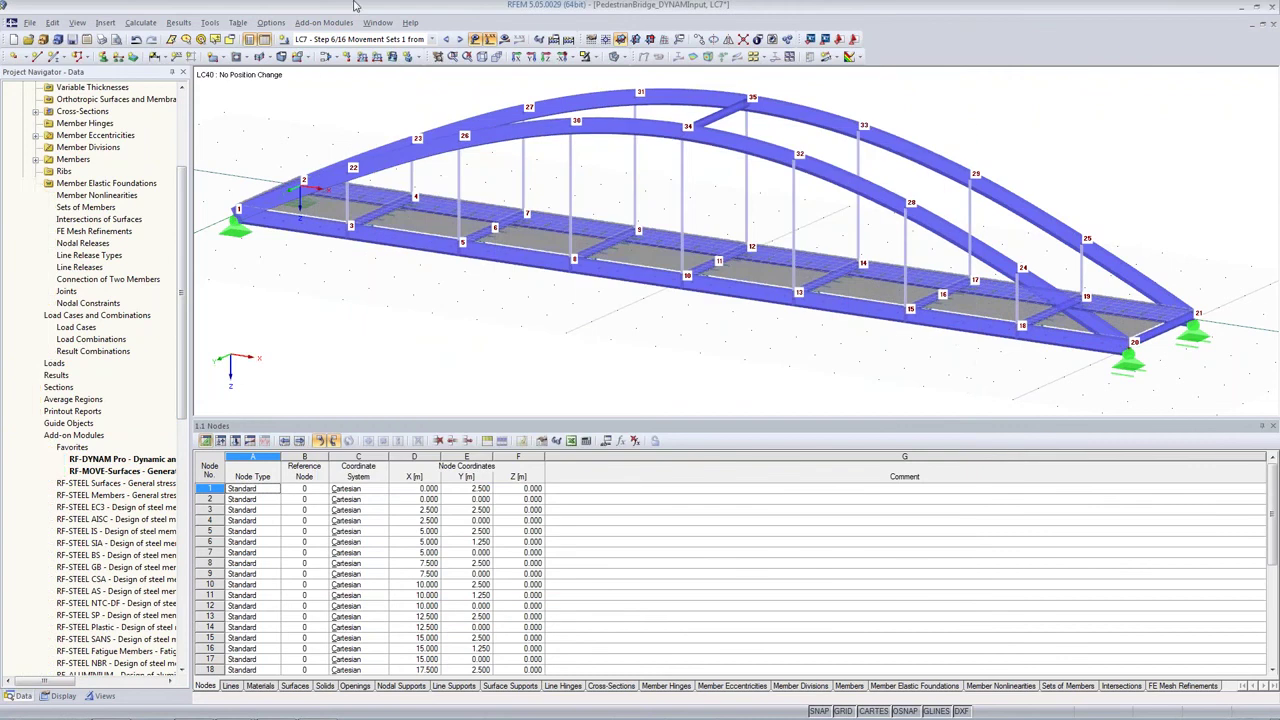
Step: Apply a nodal load of PZ = 1 kN to node 6 in load case LC40
left_click(348, 58)
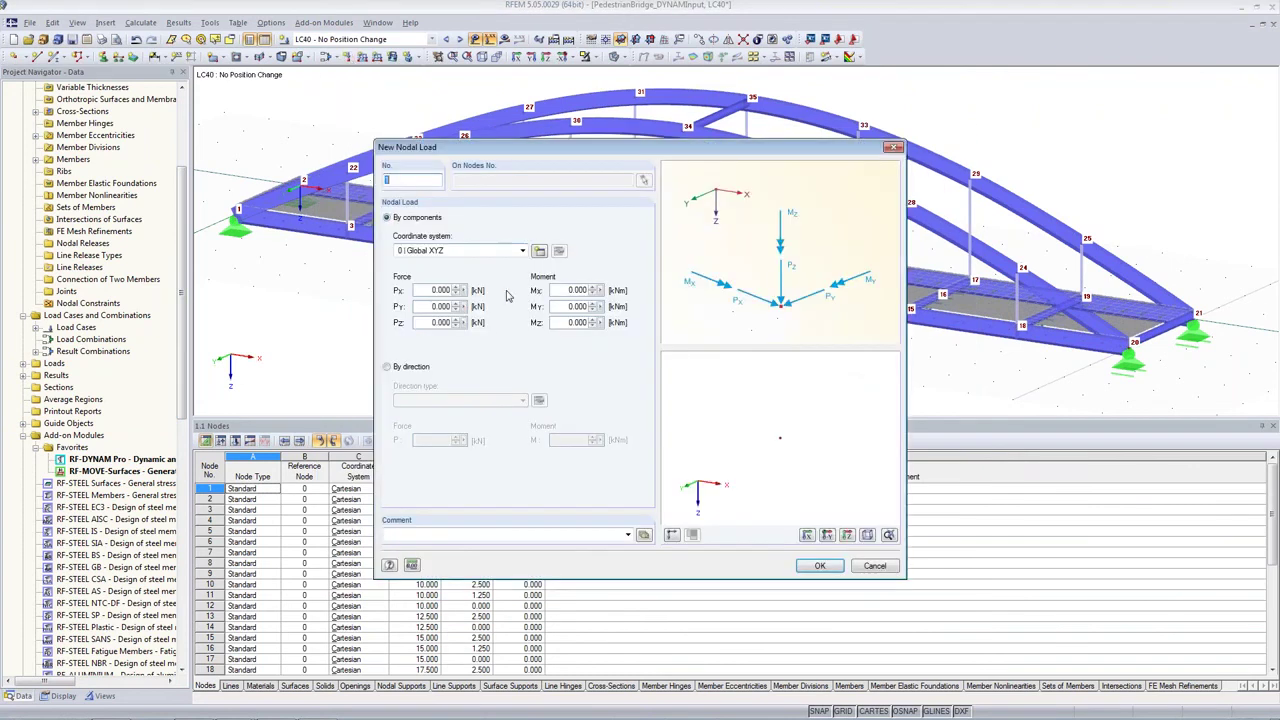
left_click_drag(429, 322, 509, 323)
type("1")
key("Tab")
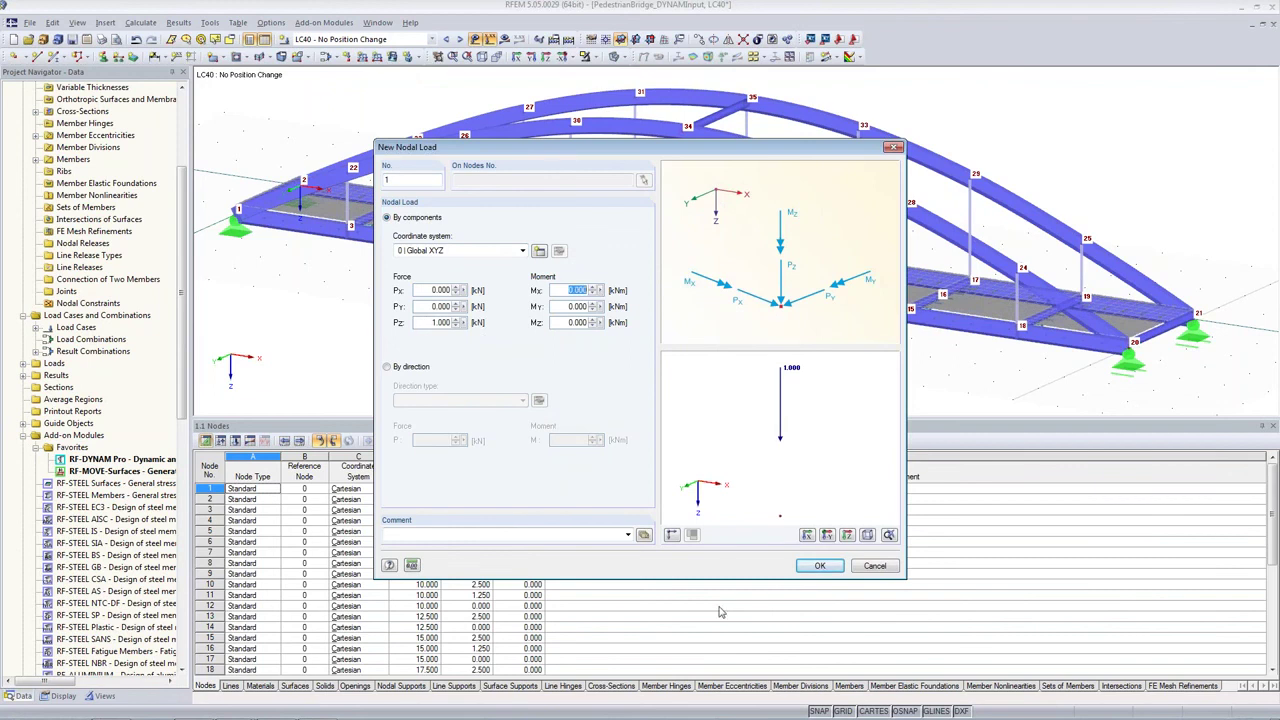
left_click(817, 566)
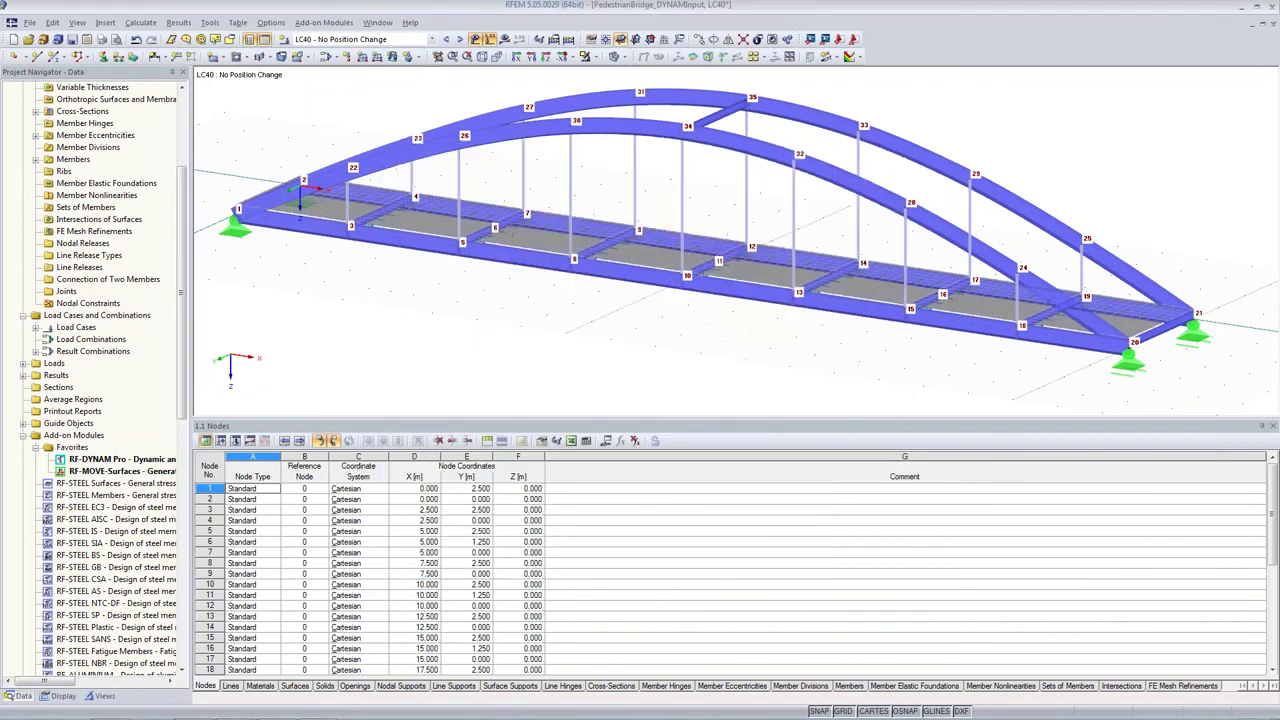
left_click(494, 228)
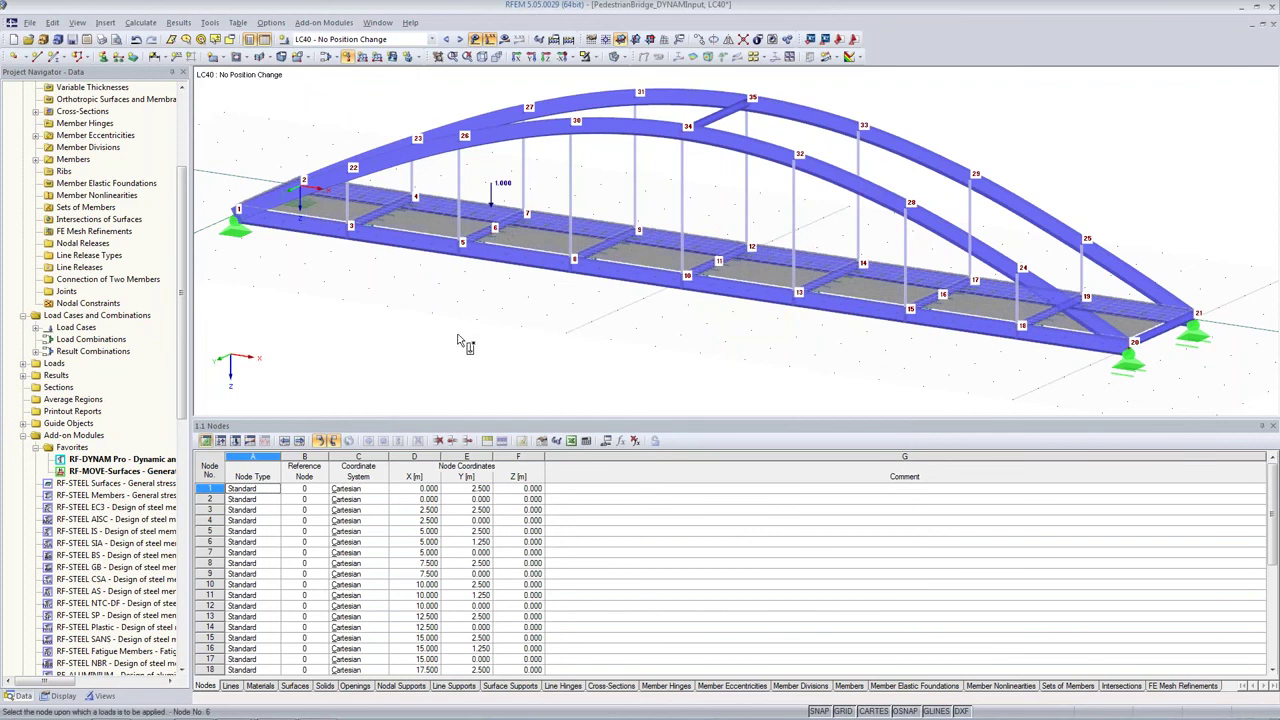
key("Escape")
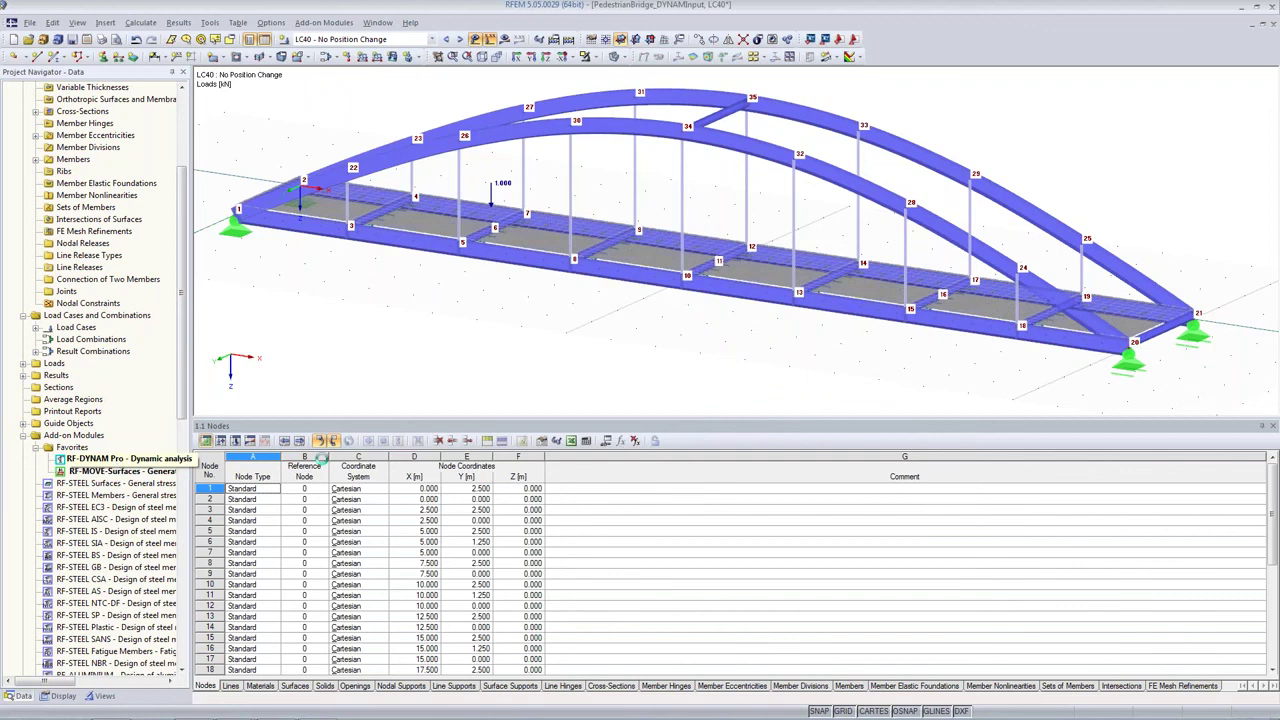
Step: Copy time diagram TD1 in RF-DYNAM Pro to a new one and describe the copy as "No Position Change"
double_click(115, 459)
left_click(511, 150)
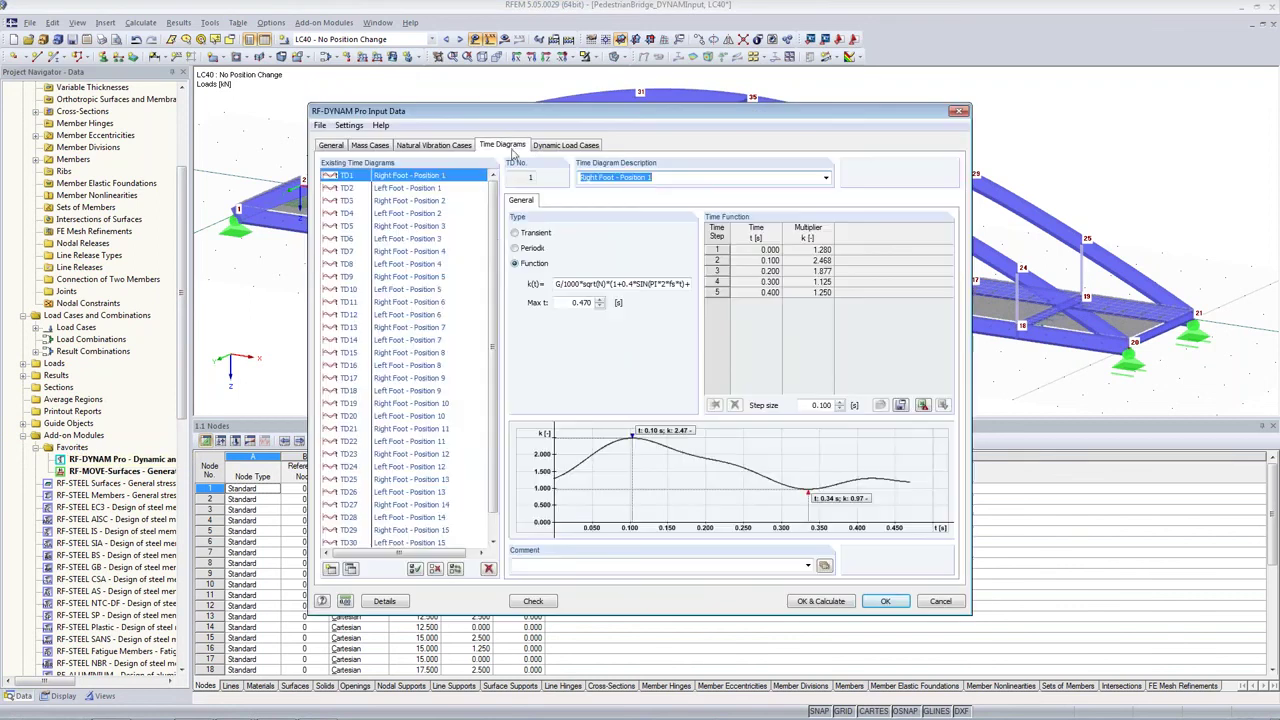
scroll(410, 350, "down", 1)
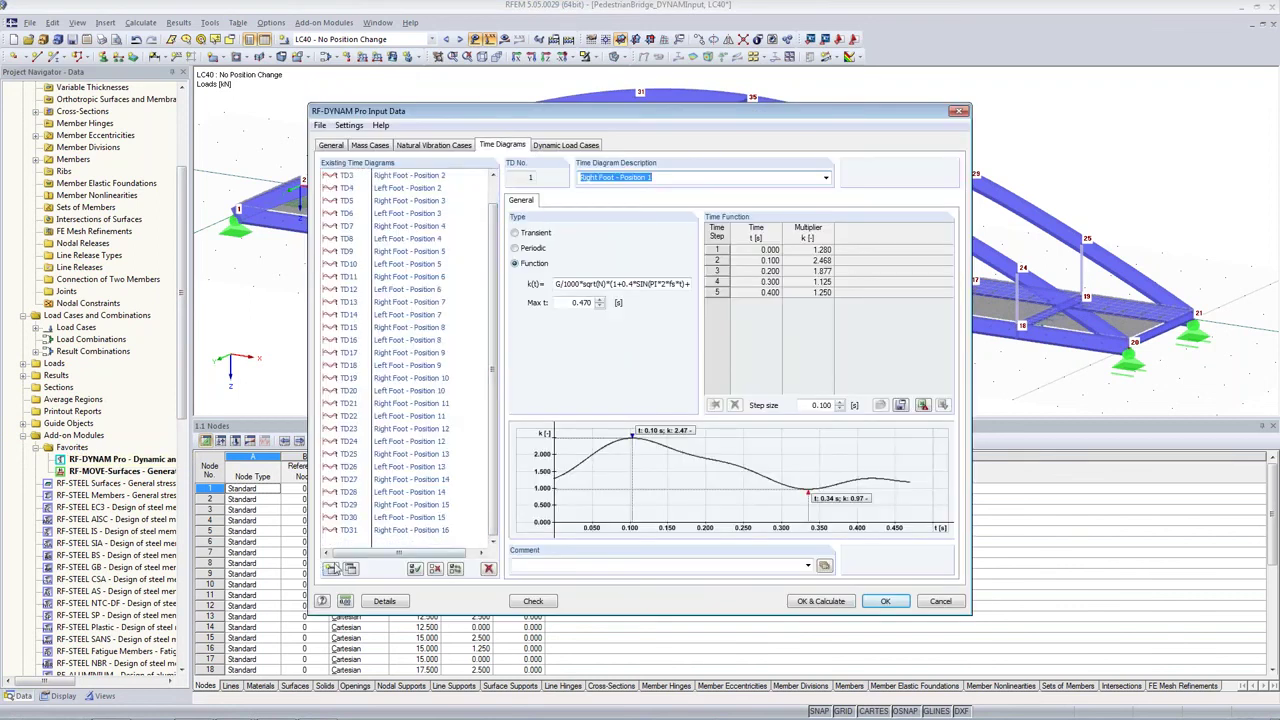
scroll(491, 240, "up", 1)
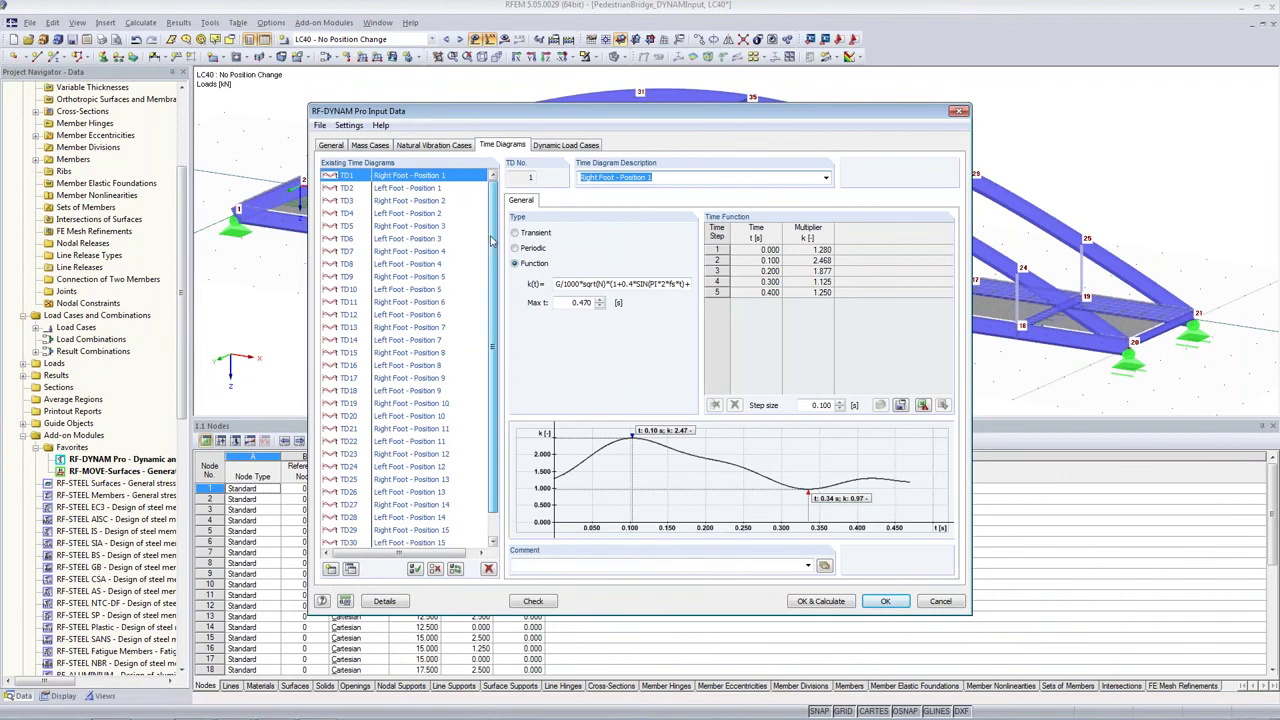
left_click(392, 178)
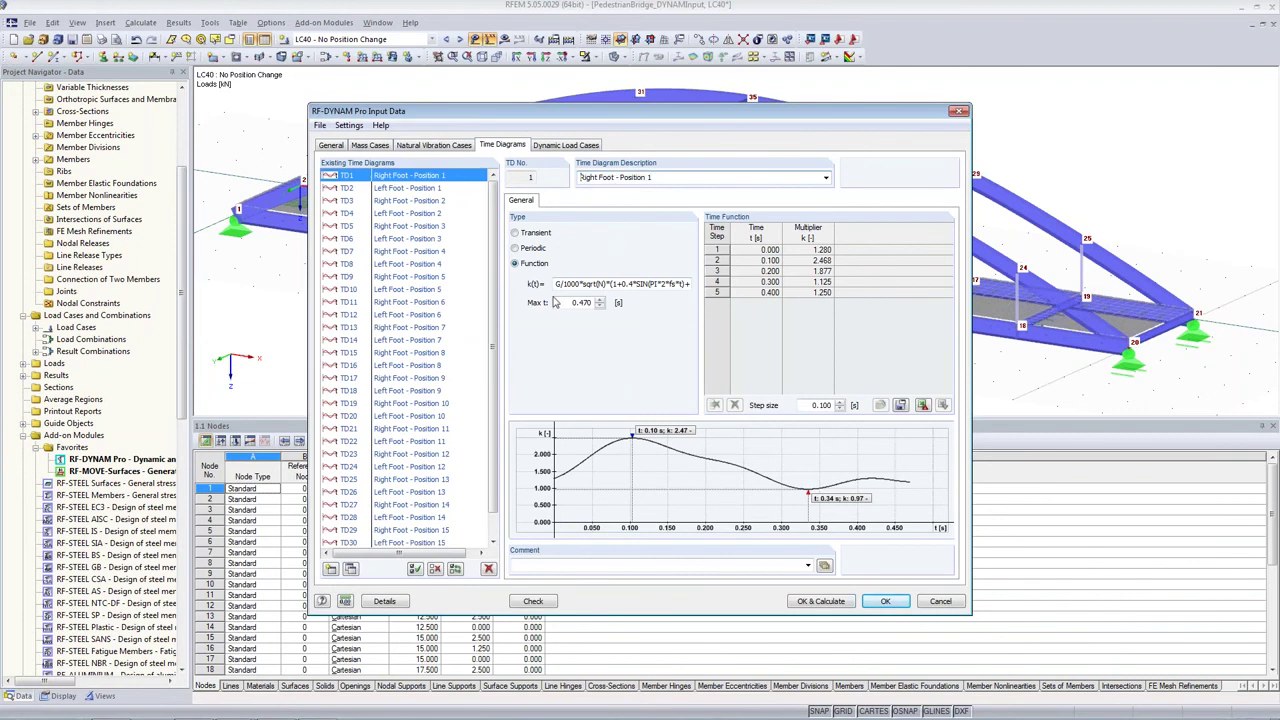
left_click_drag(556, 284, 590, 284)
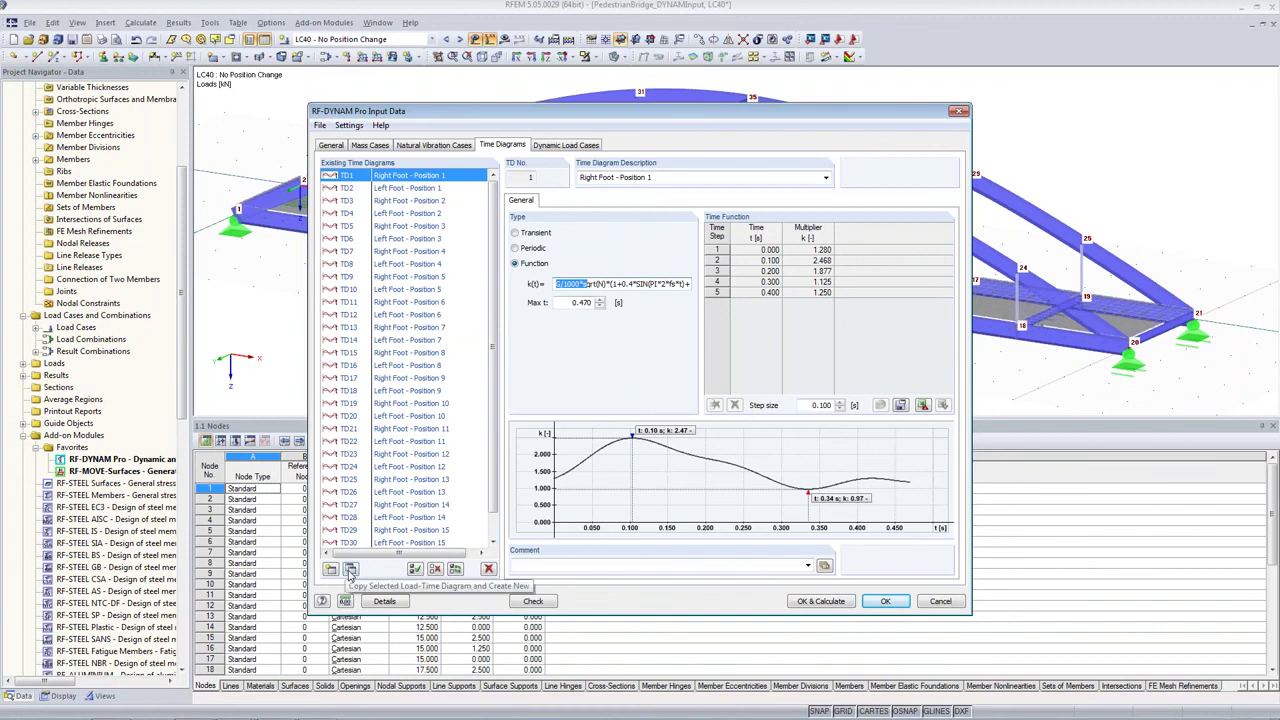
left_click(350, 570)
left_click_drag(697, 177, 604, 172)
key("ctrl+a")
type("No Position Change")
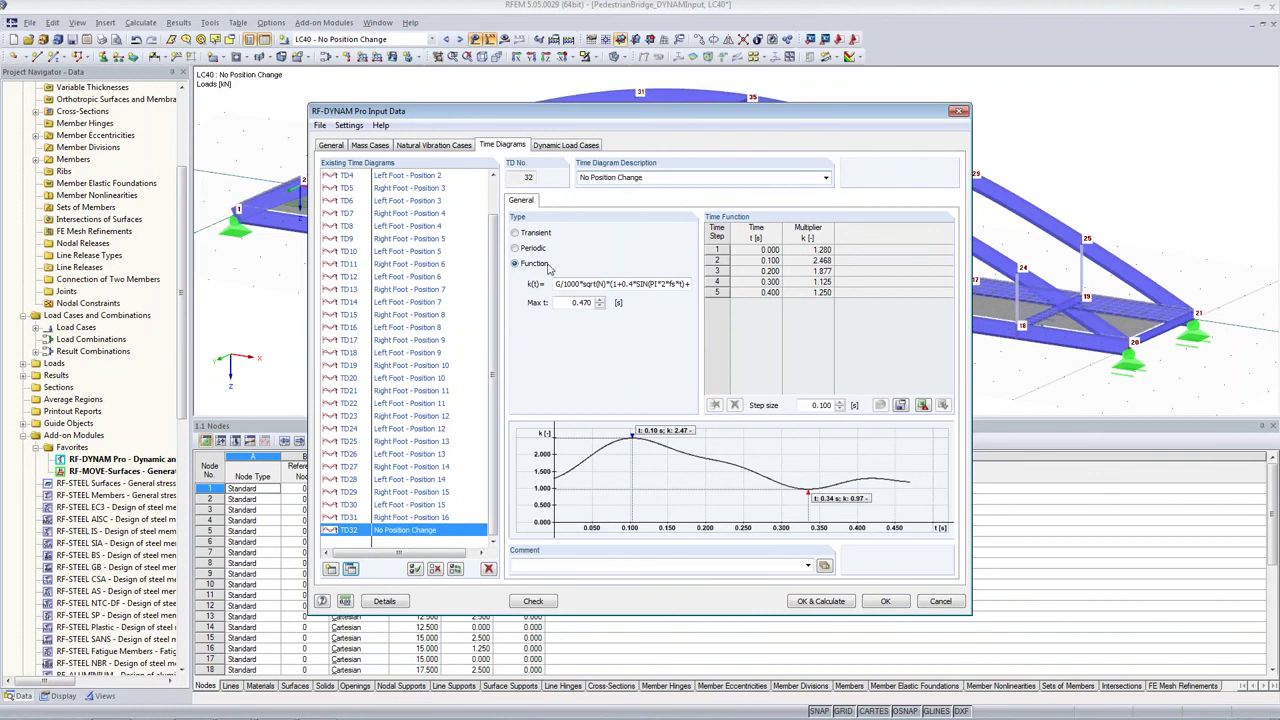
Step: Replace N with N_all in time diagram TD32's function and set its maximum time to 1 s
left_click(585, 286)
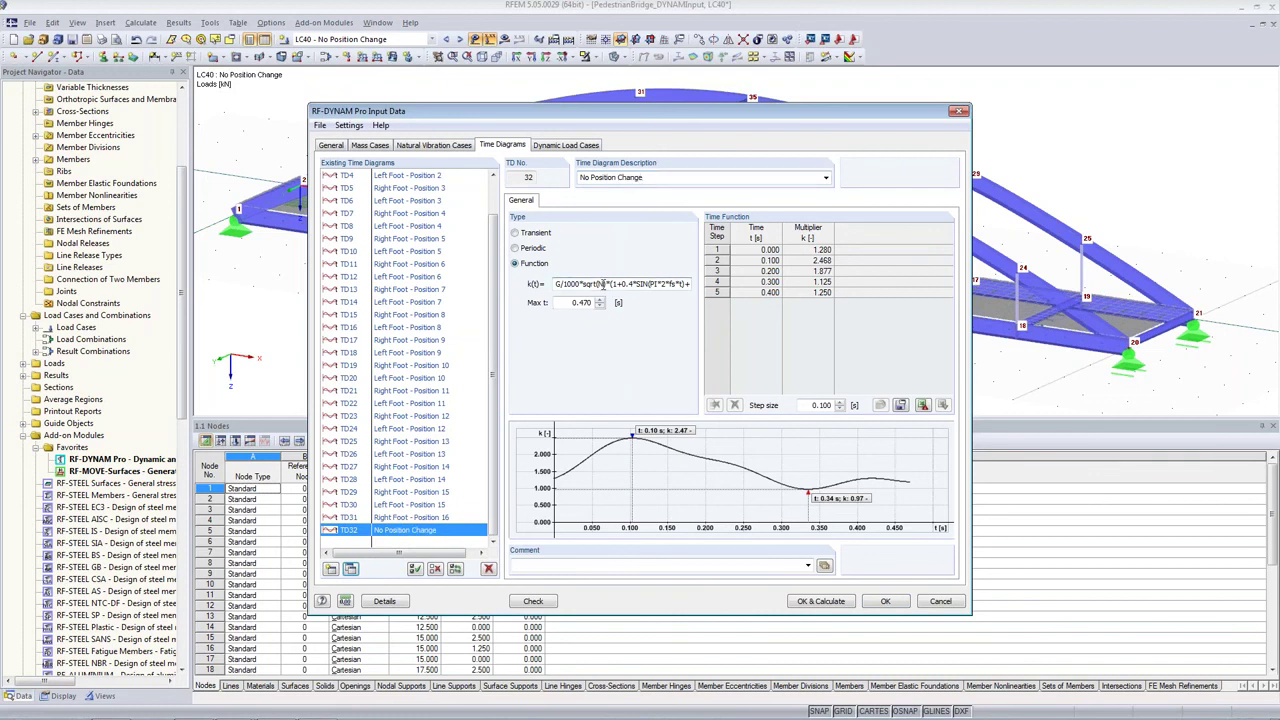
type("_all")
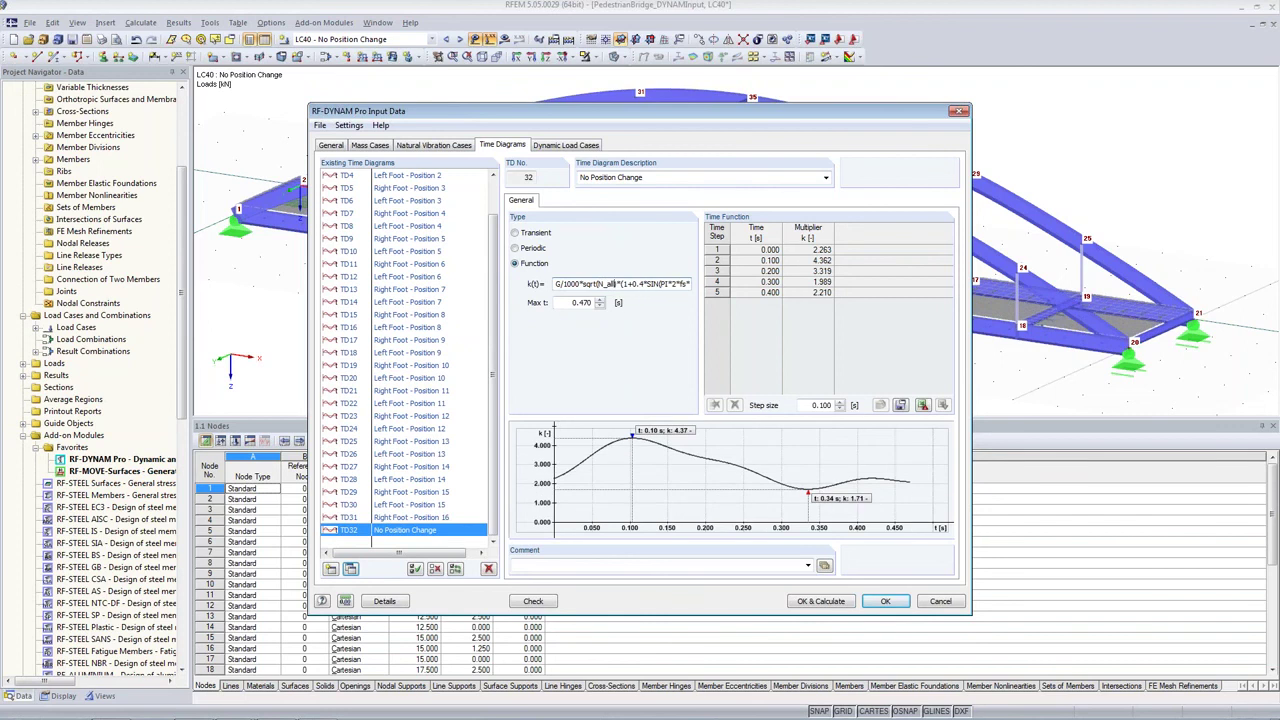
key("Tab")
type("1")
key("Tab")
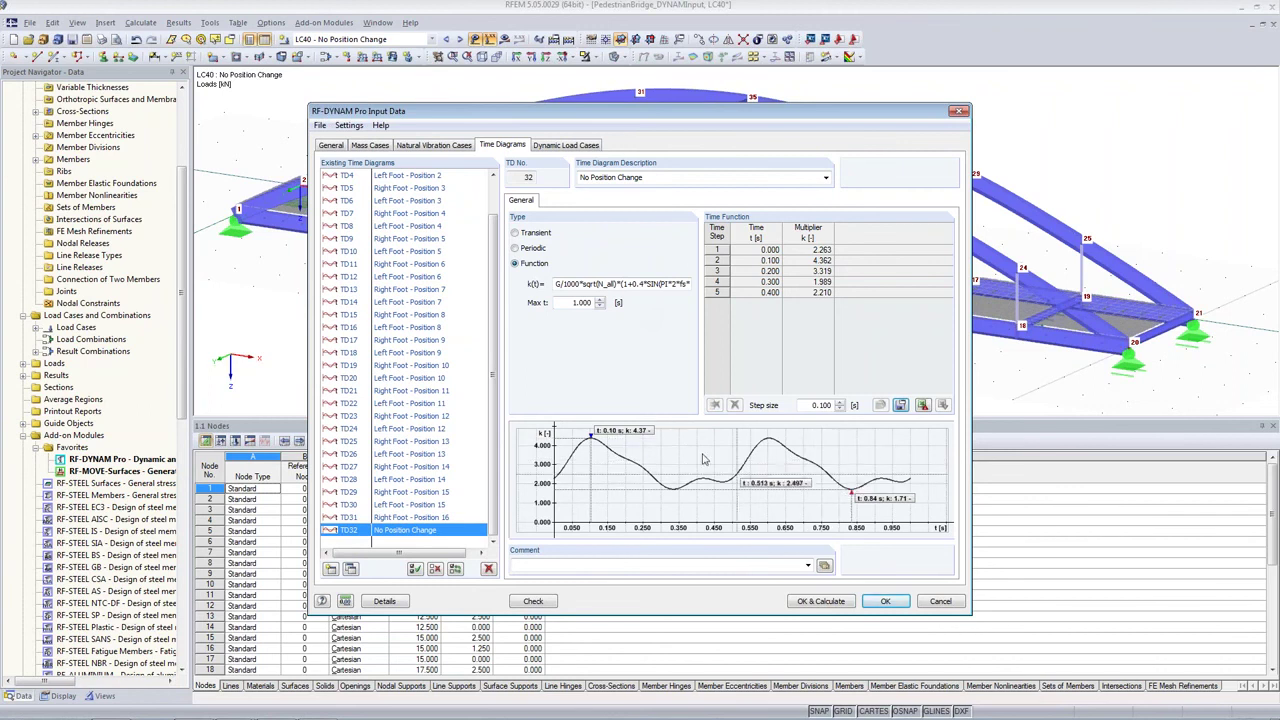
mouse_move(803, 711)
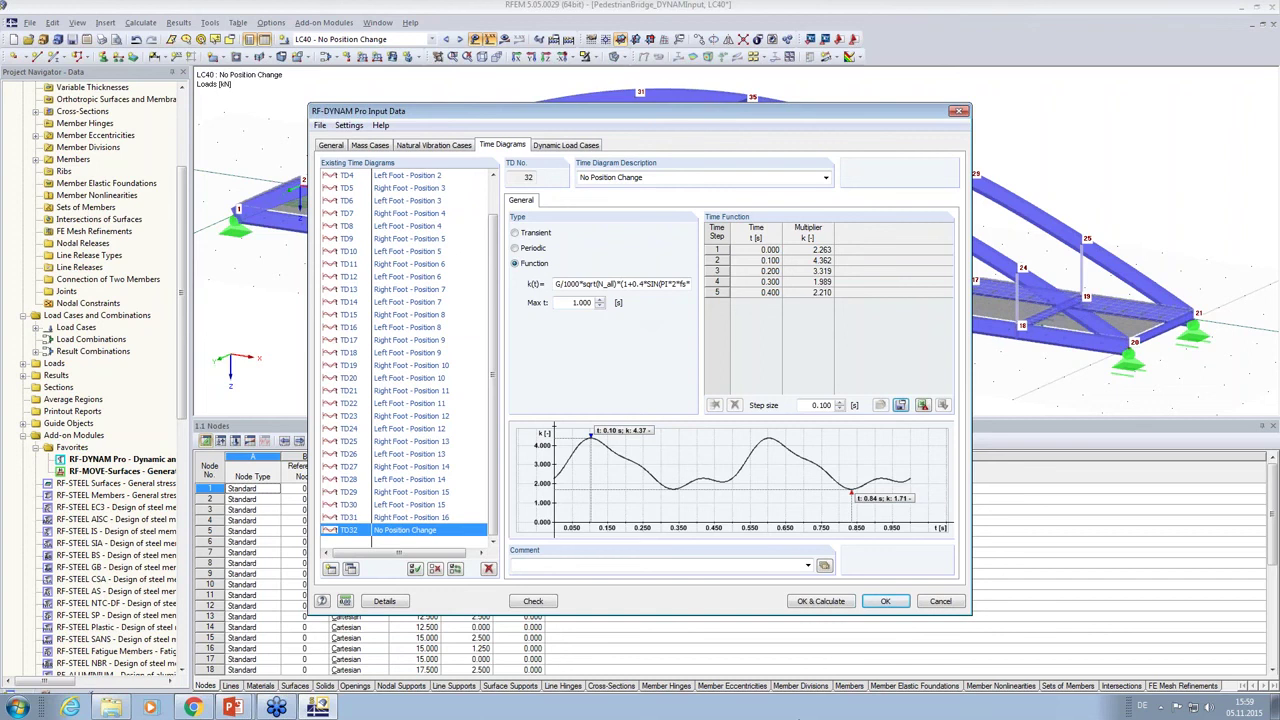
Step: Exclude dynamic load case DLC1, Walking - Vertical Load, from solving
left_click(592, 146)
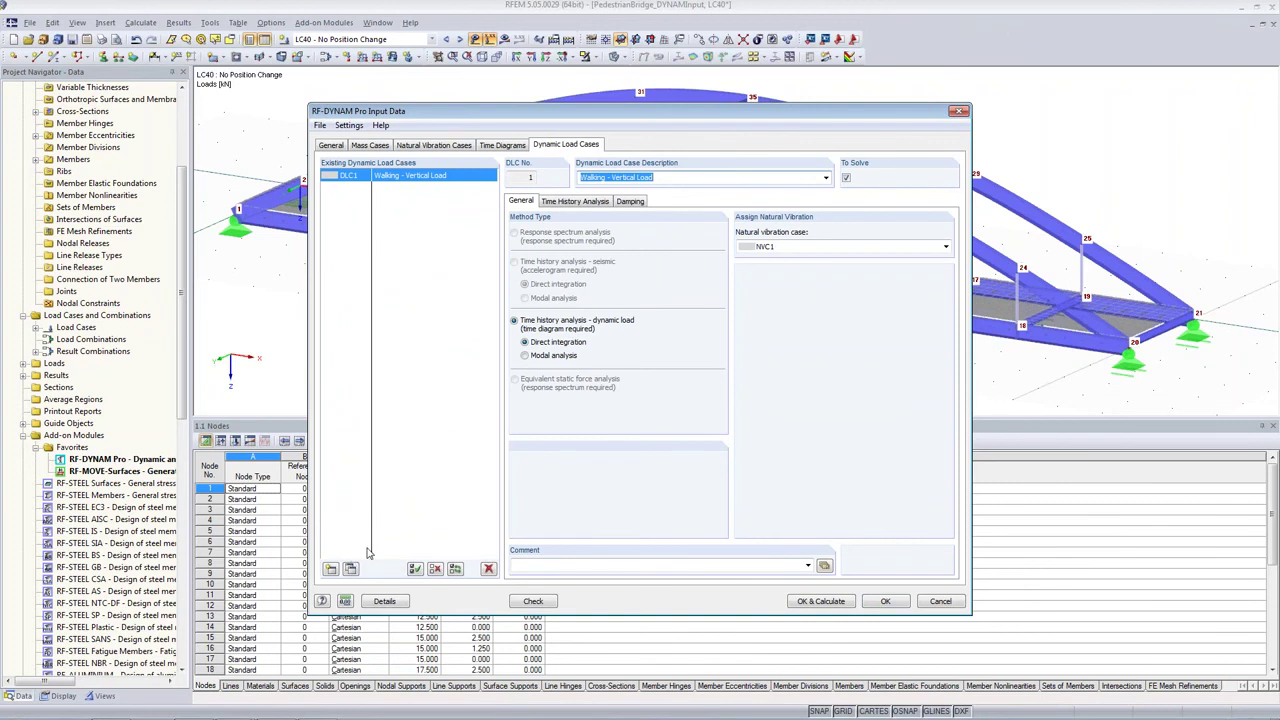
left_click(846, 179)
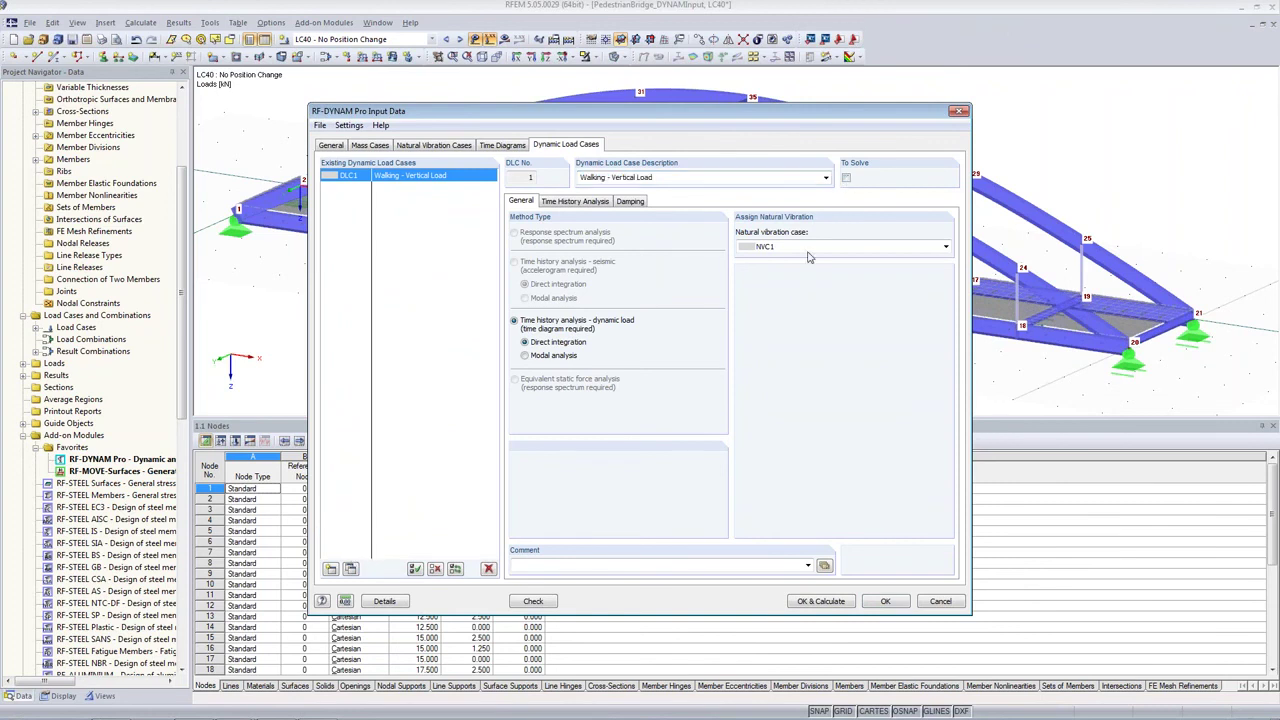
left_click(350, 569)
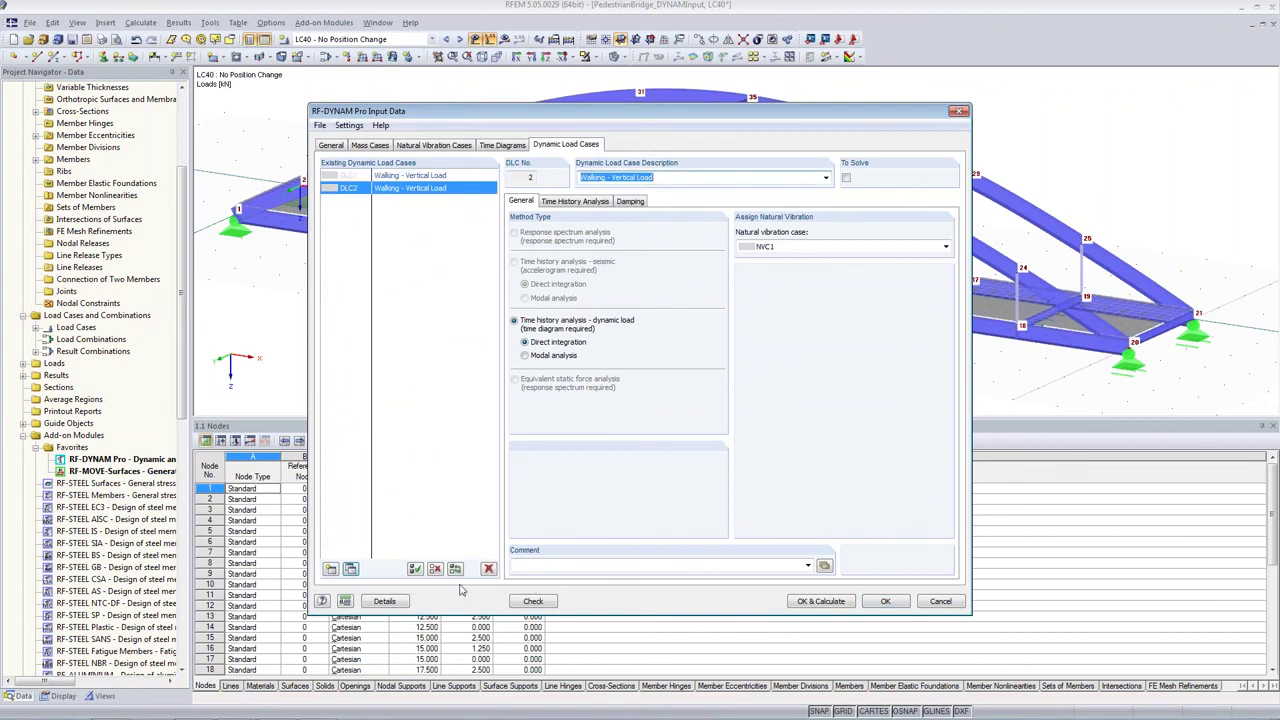
left_click(488, 568)
left_click(617, 381)
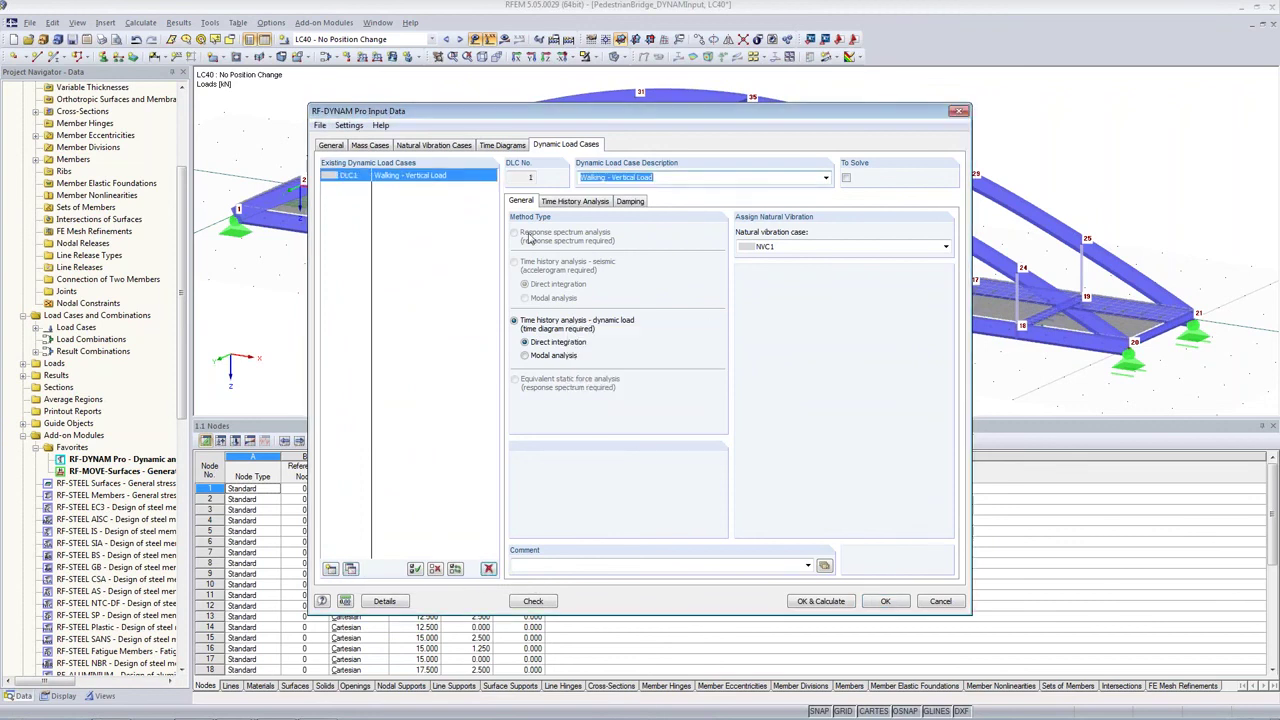
left_click(596, 205)
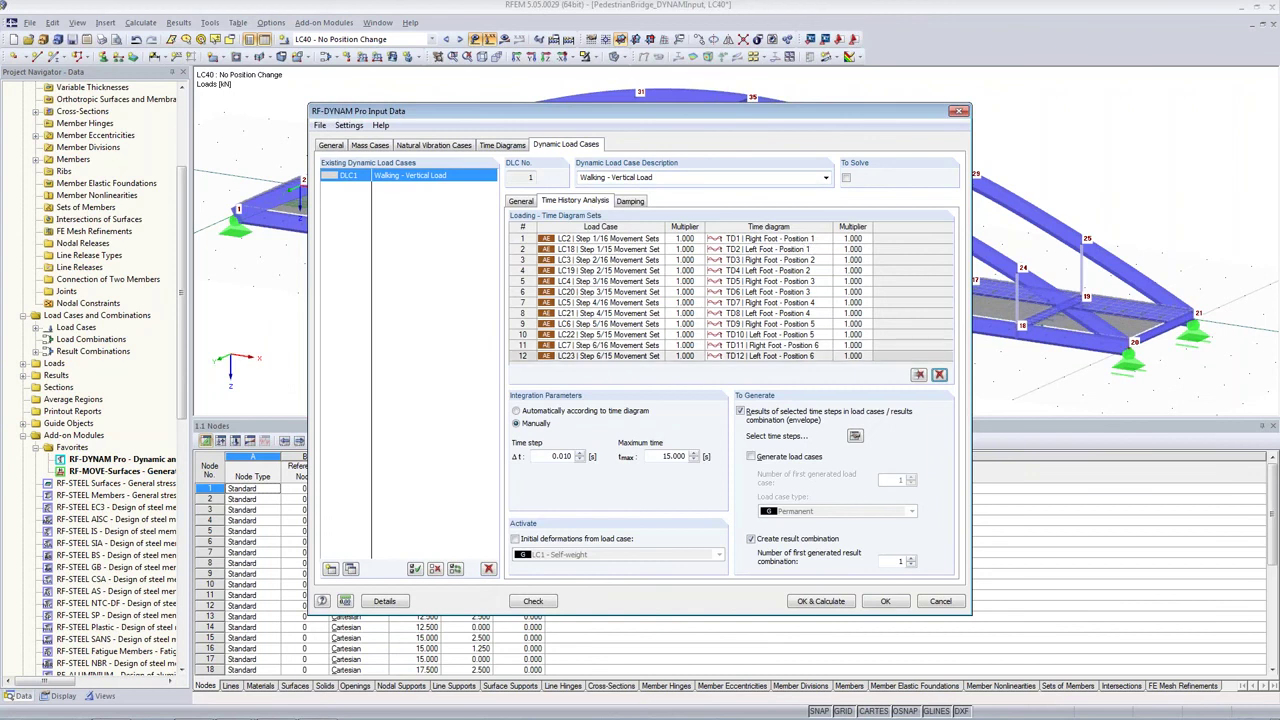
Step: Create a new dynamic load case described as "No Position Change" and assign it load case LC40 with time diagram TD32
left_click(330, 569)
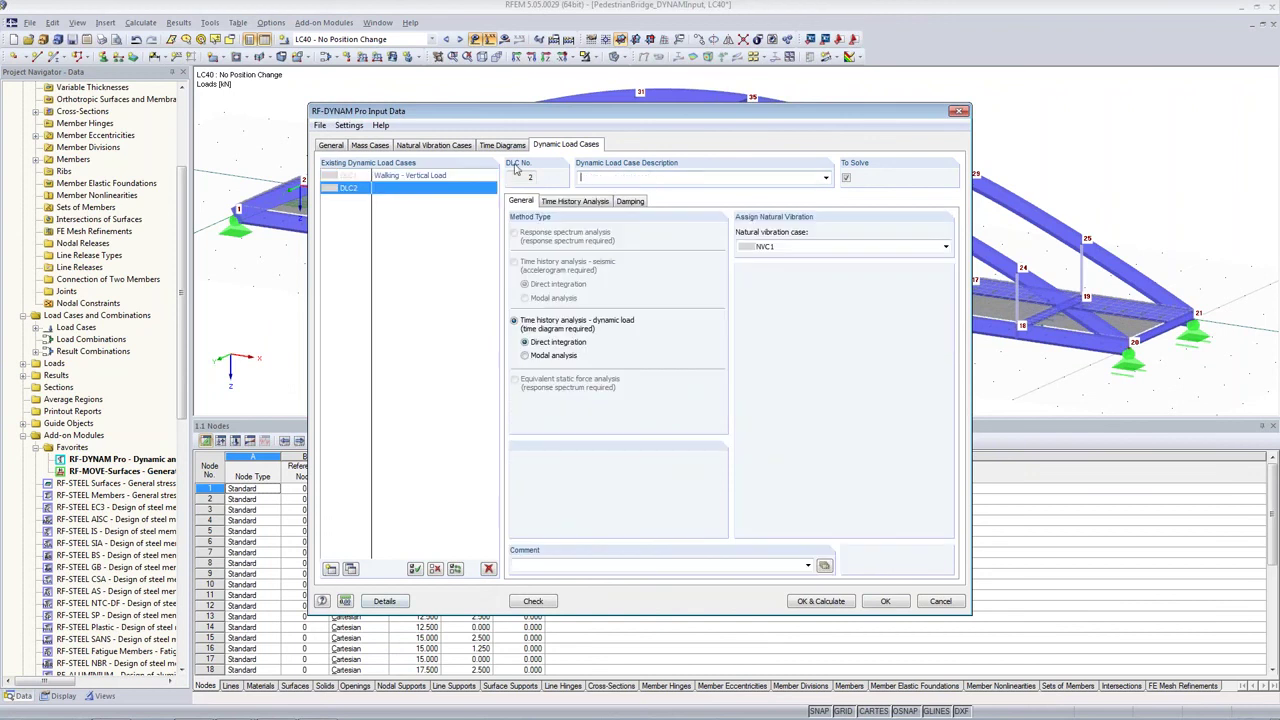
type("No Position Change")
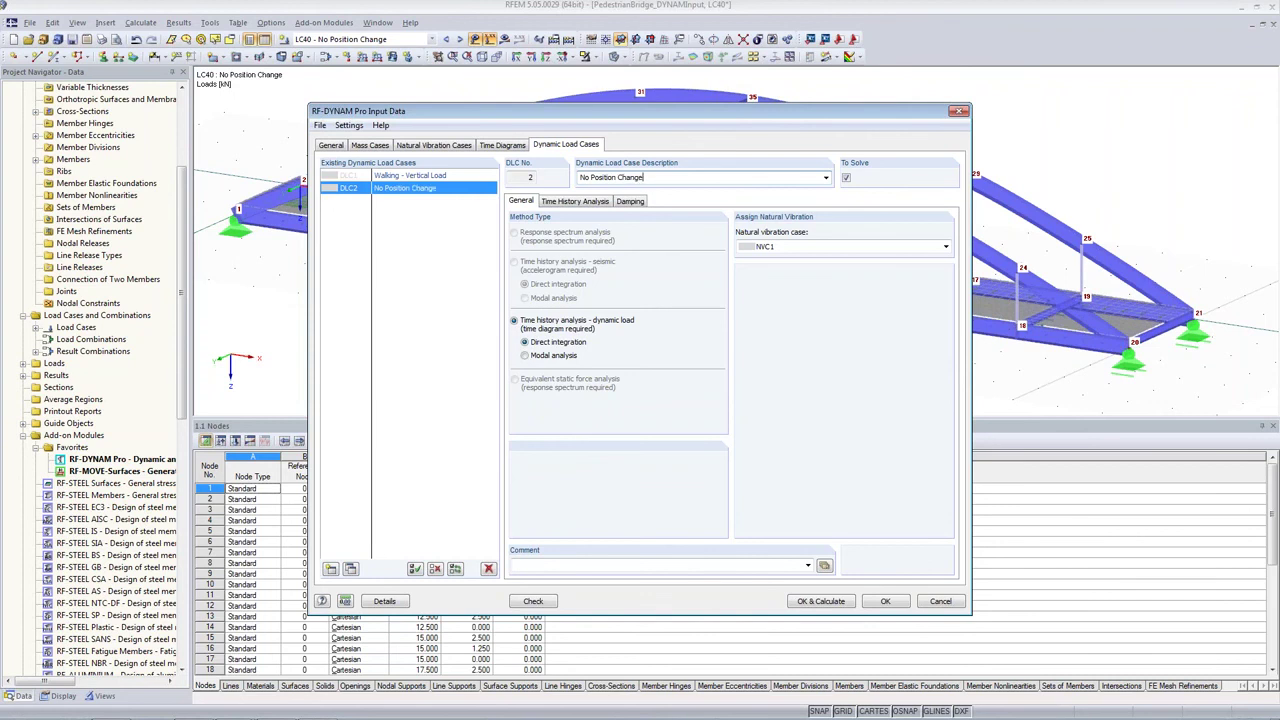
left_click(596, 201)
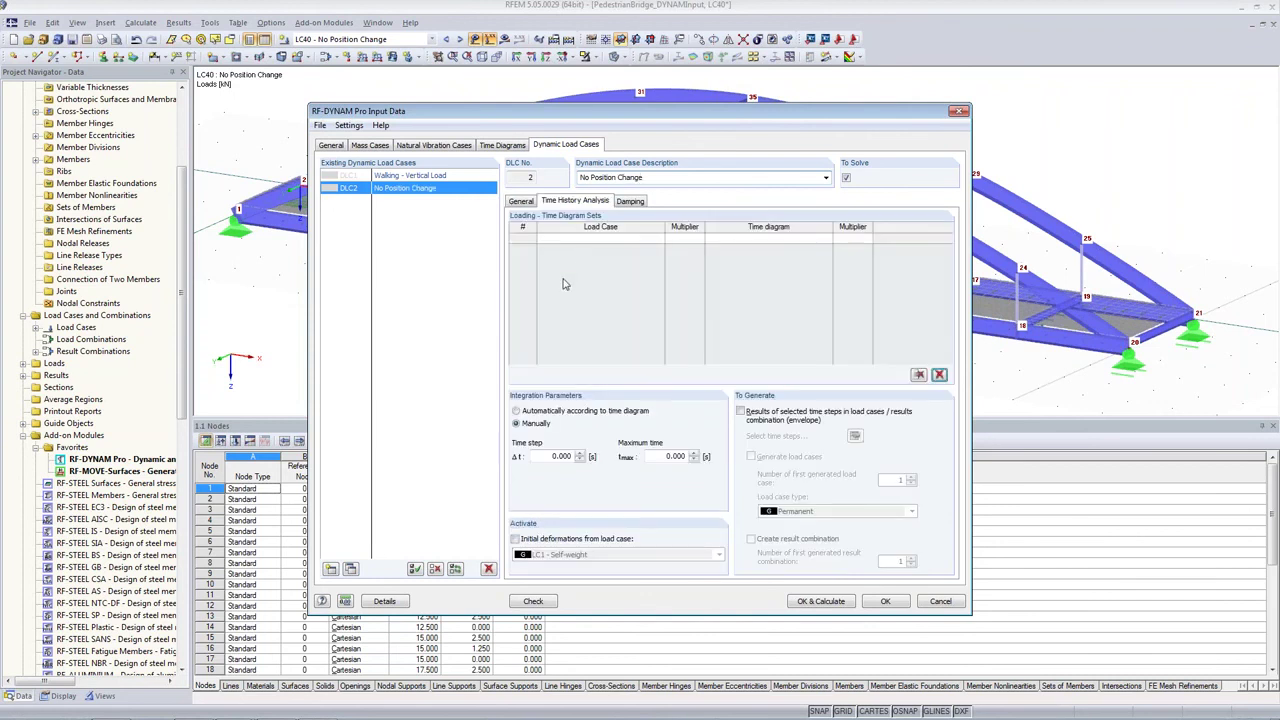
left_click(659, 237)
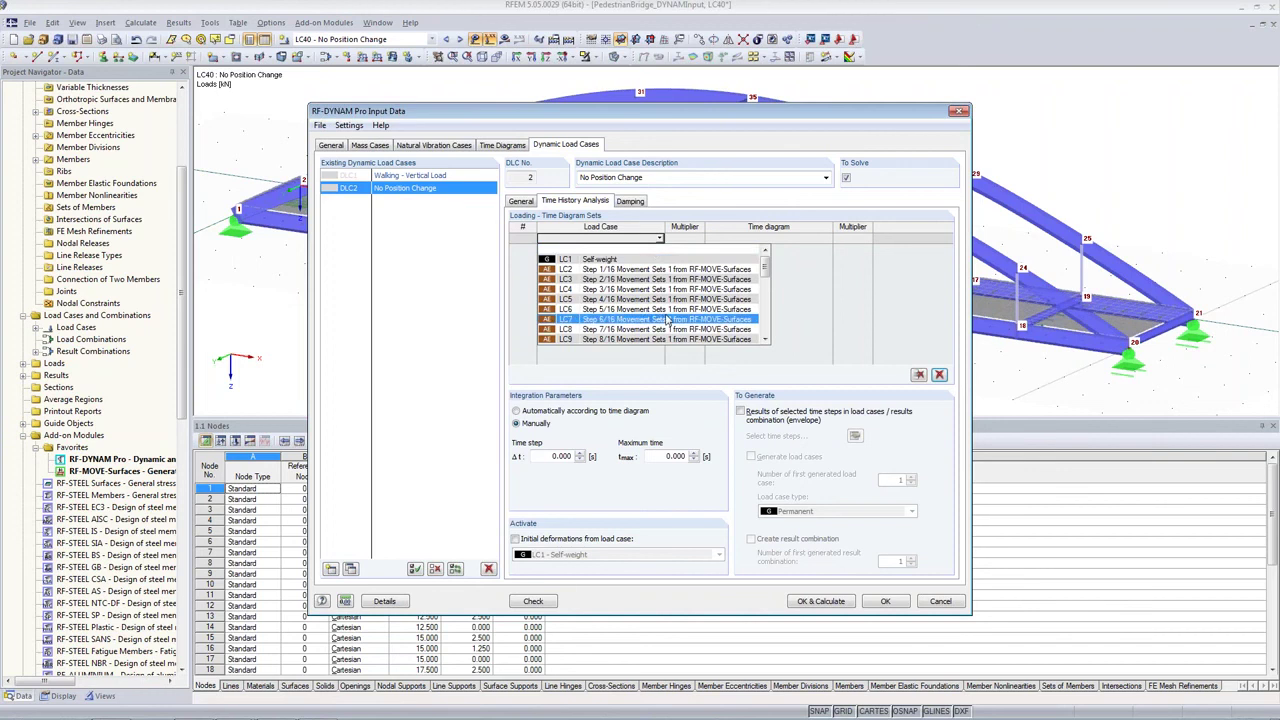
left_click_drag(765, 275, 765, 340)
left_click(645, 340)
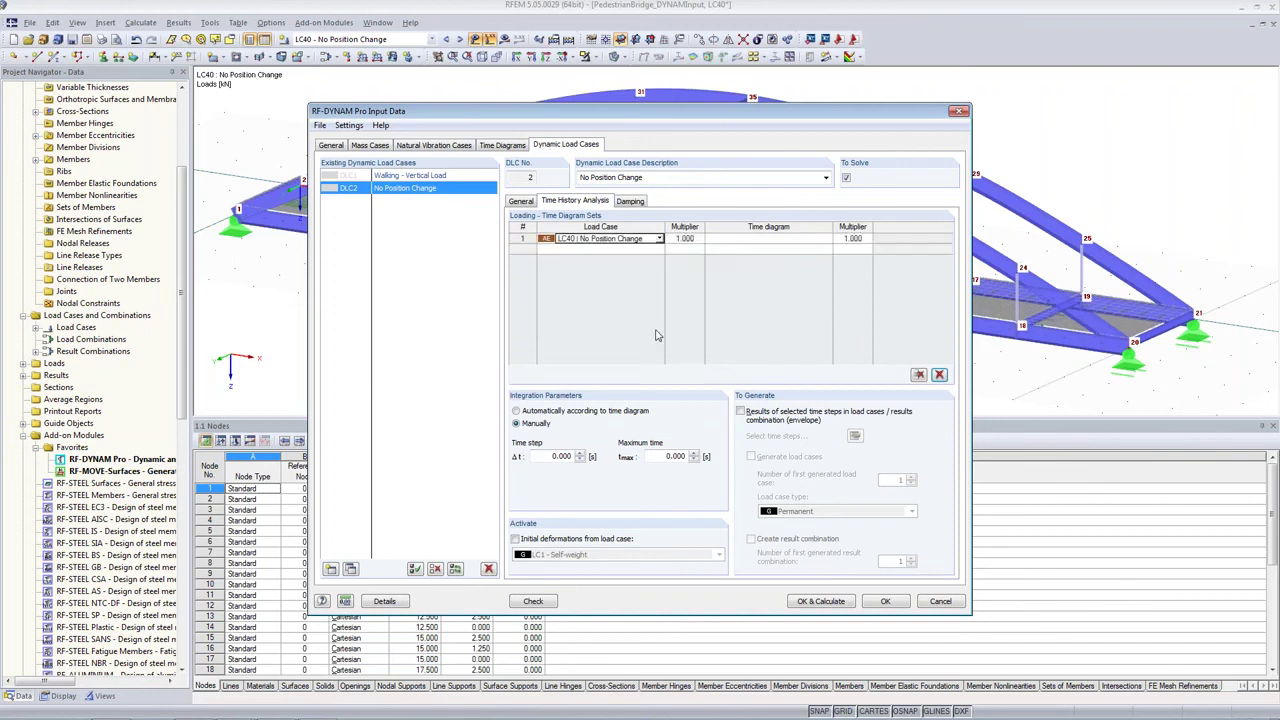
left_click(827, 240)
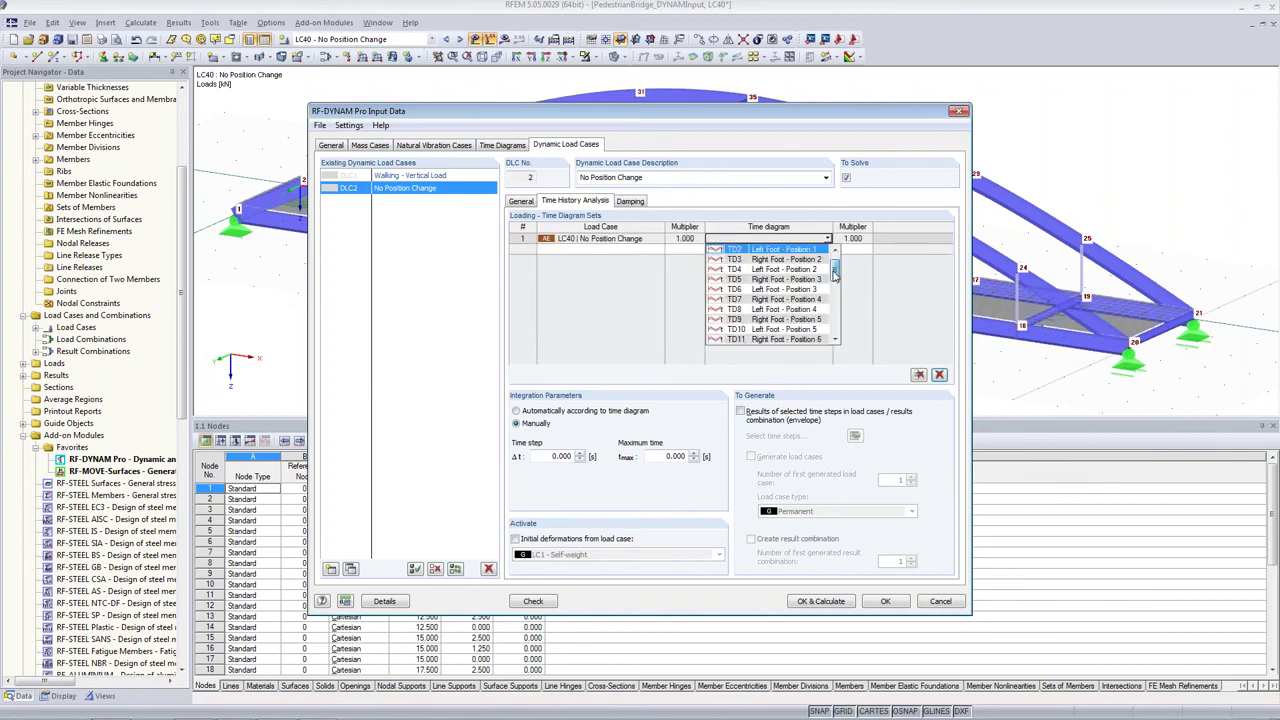
left_click_drag(835, 262, 836, 355)
left_click(811, 341)
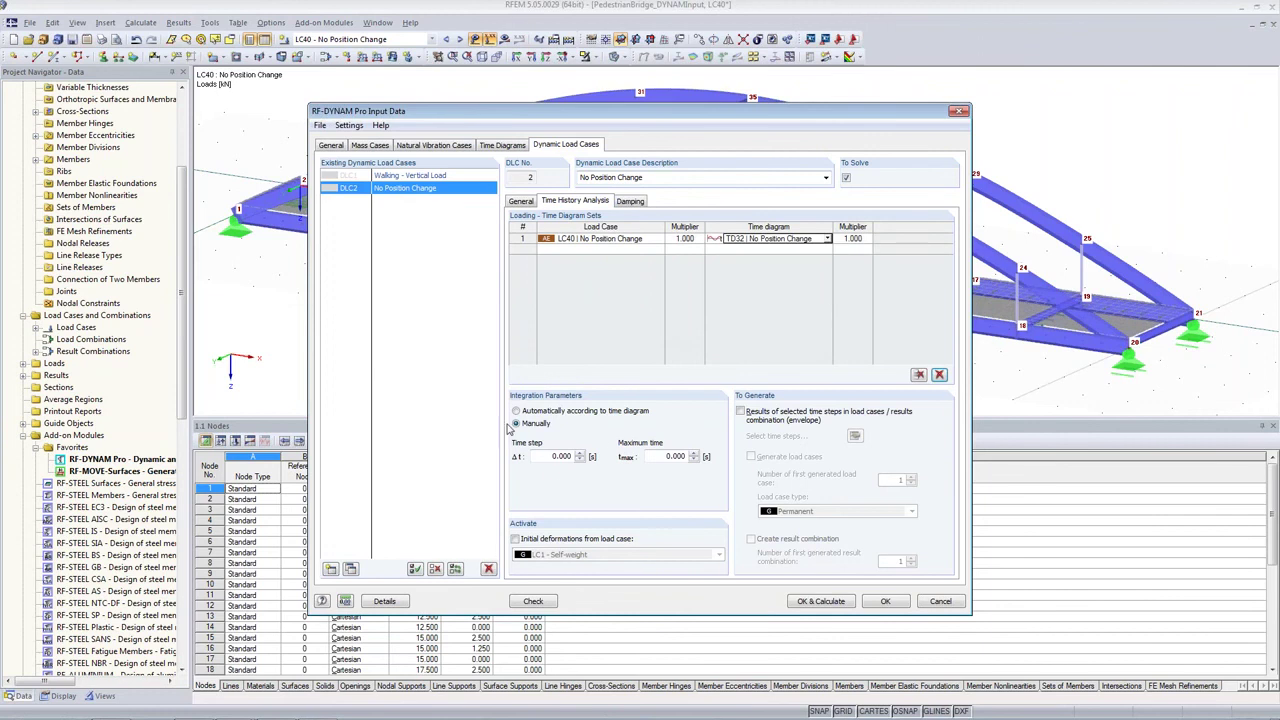
Step: Set the time step to 0.01 s and maximum time to 5 s, and generate time-step results with a result combination
double_click(562, 456)
type("0.01")
key("Tab")
type("5")
key("Tab")
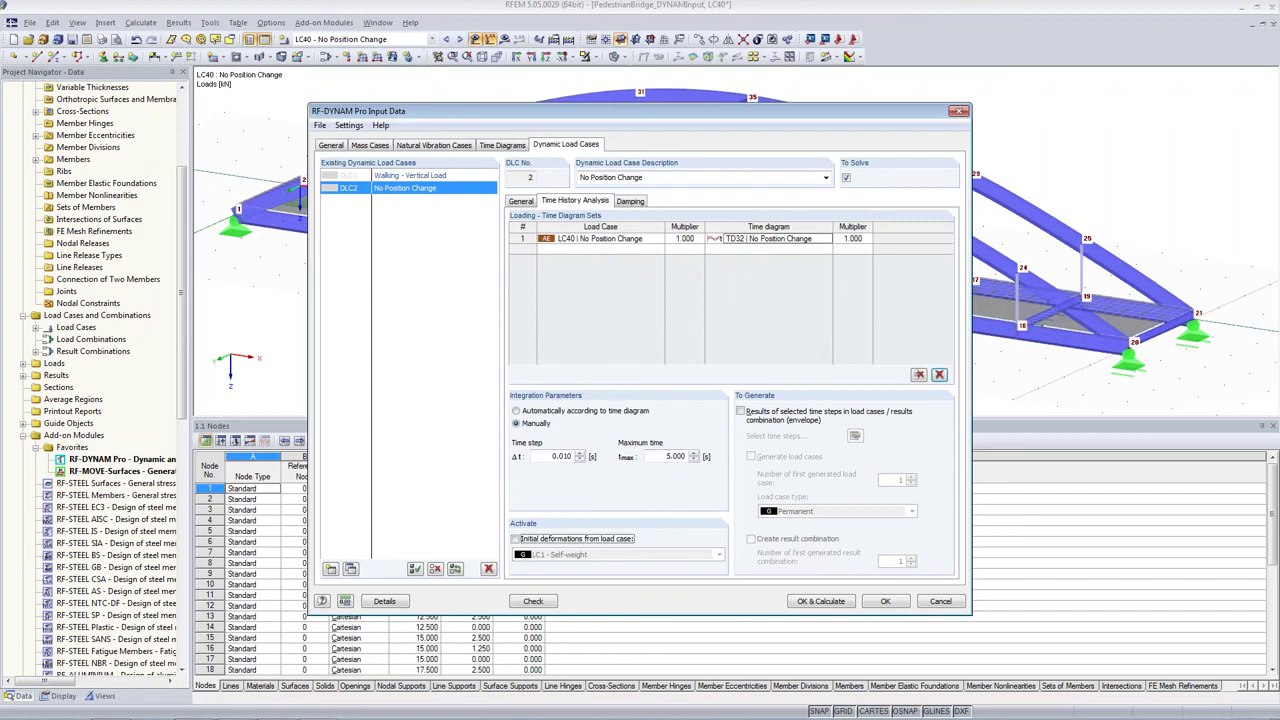
left_click(741, 418)
left_click(751, 539)
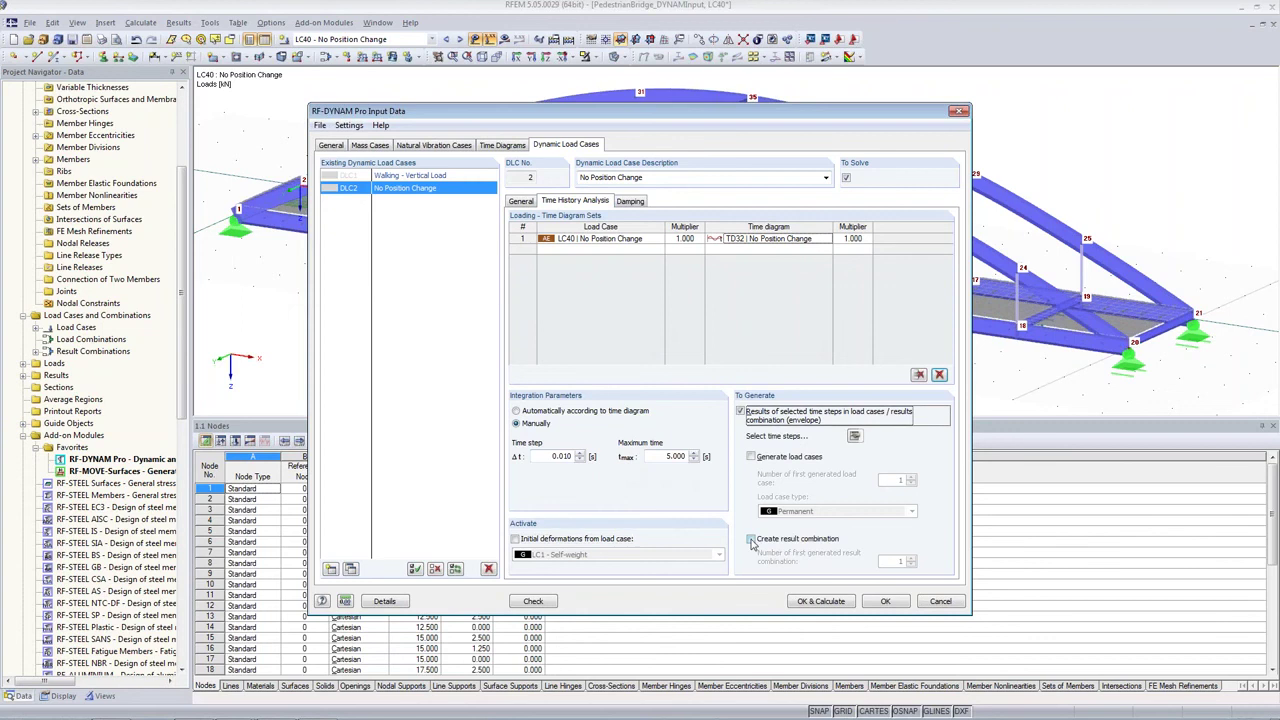
Step: Enter a damping value of 0.02 for dynamic load case DLC2 and run the calculation
left_click(650, 201)
left_click(541, 289)
key("Tab")
type("0.02")
key("Tab")
left_click(821, 601)
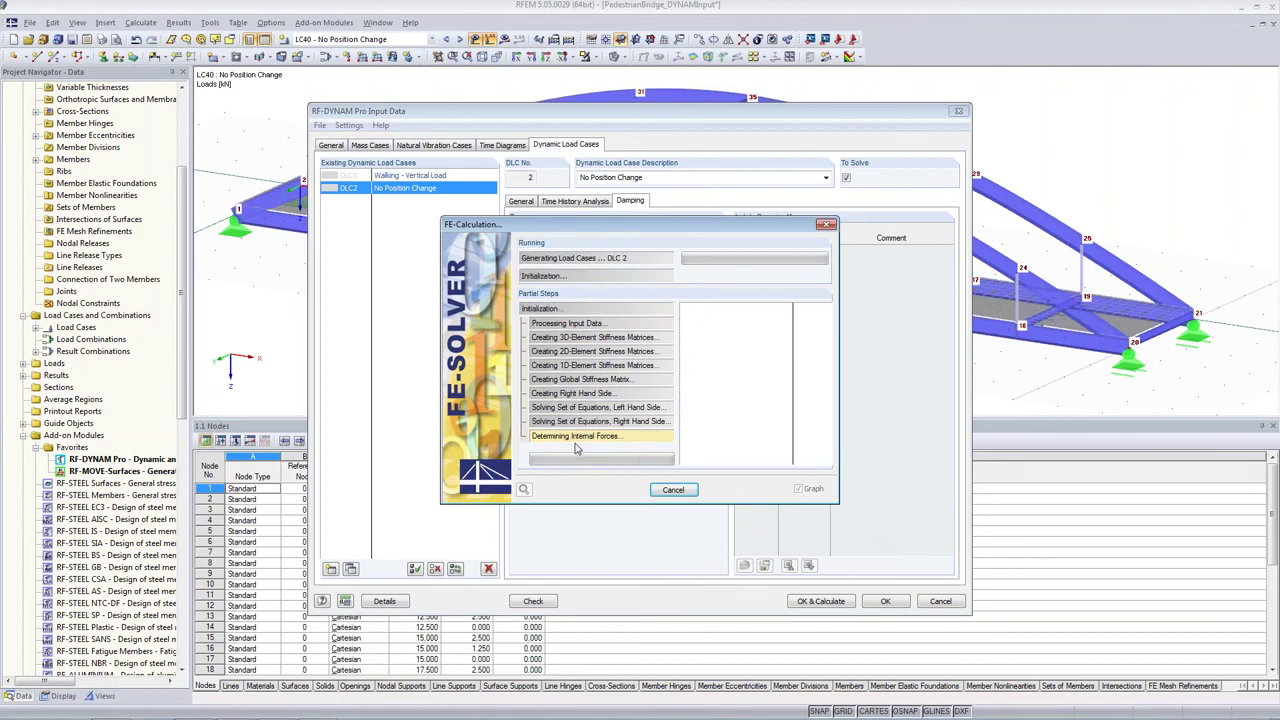
Step: Show the results of DLC2 and plot node 6's Displacement Z in the Time Course Monitor
left_click(440, 444)
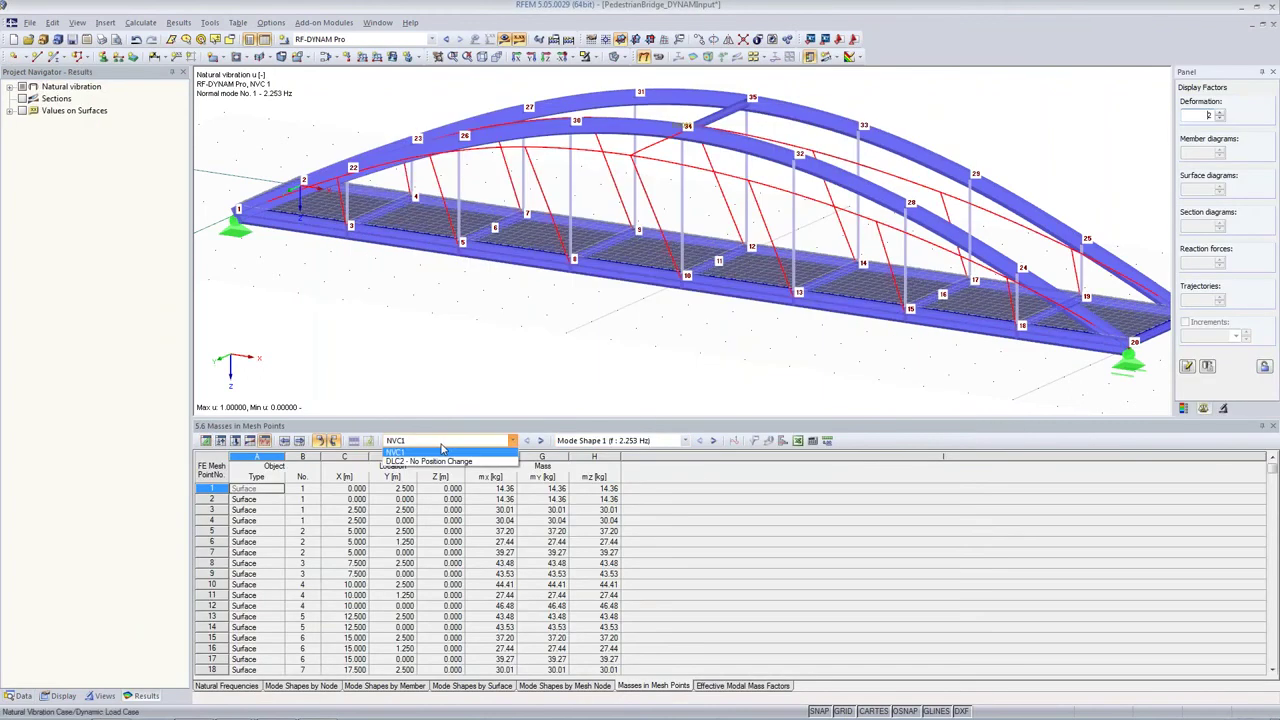
left_click(440, 453)
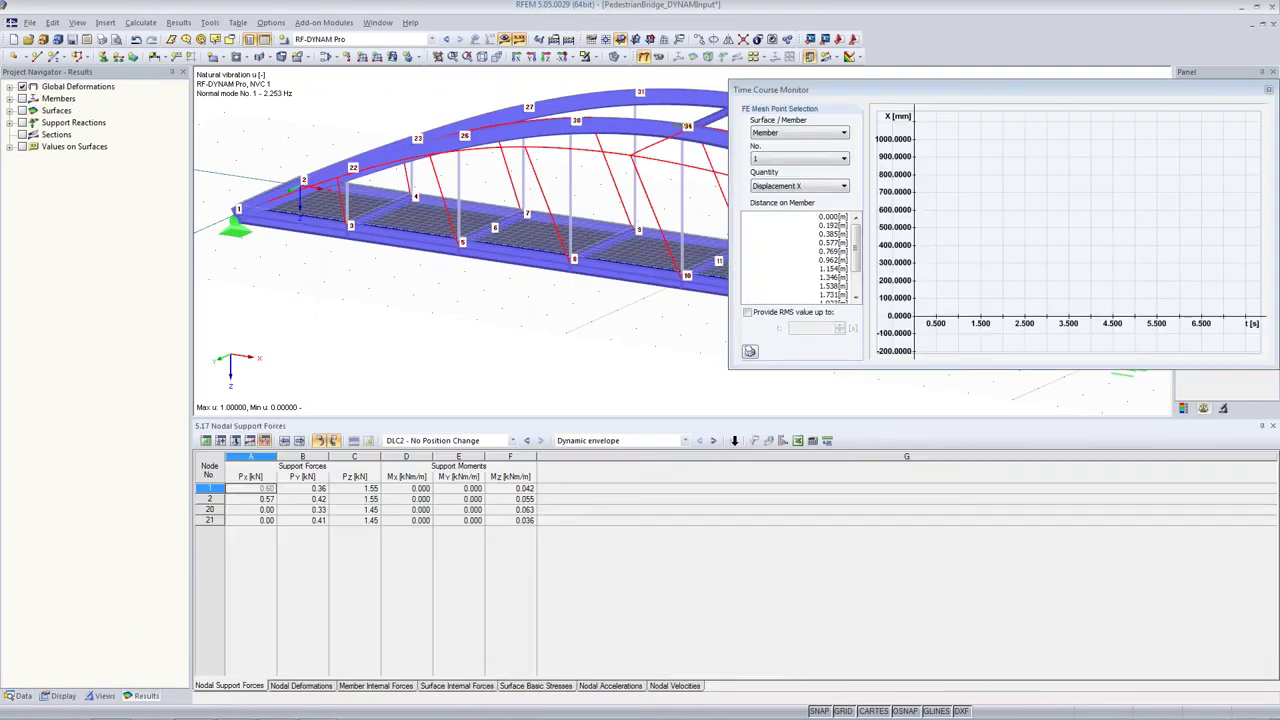
left_click(493, 238)
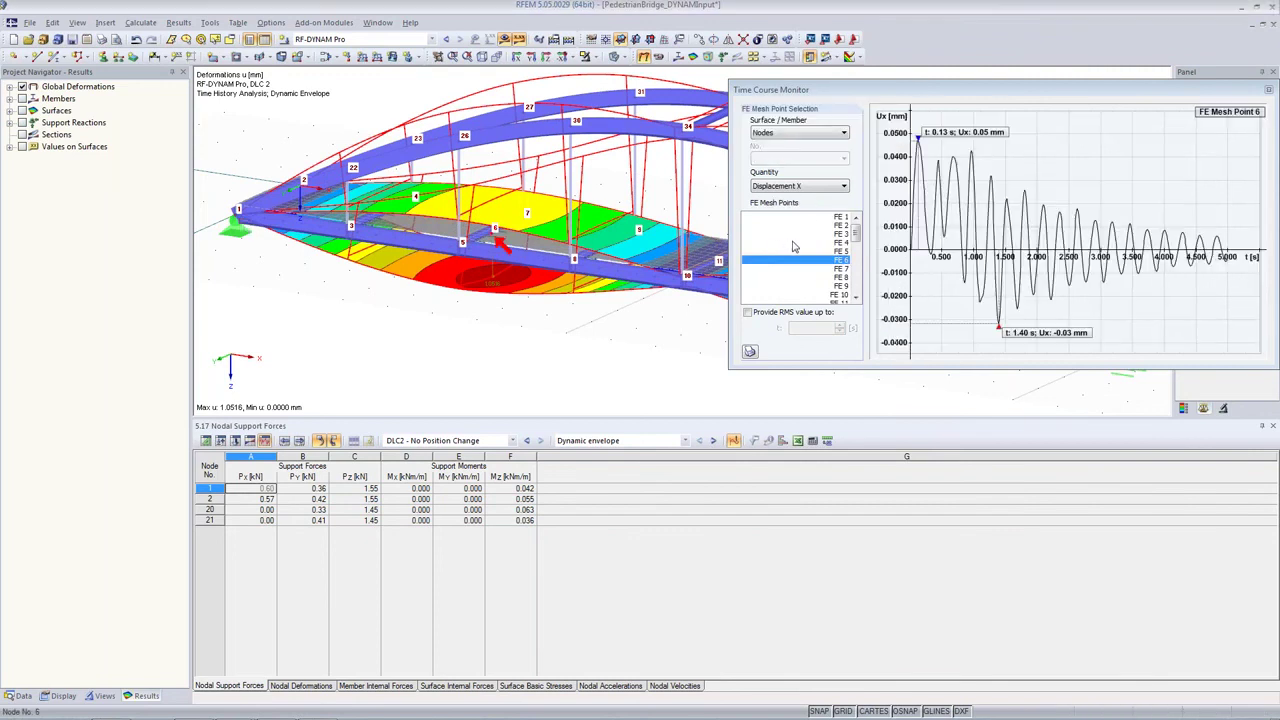
left_click(799, 190)
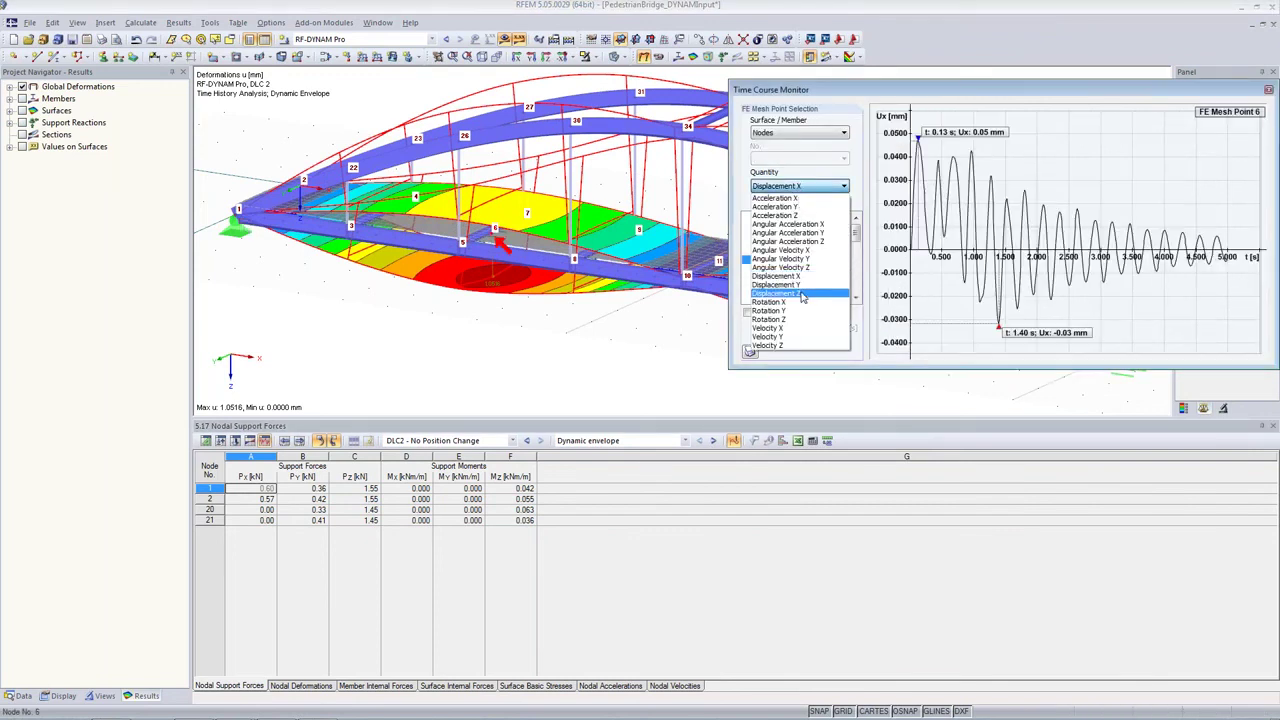
left_click(803, 288)
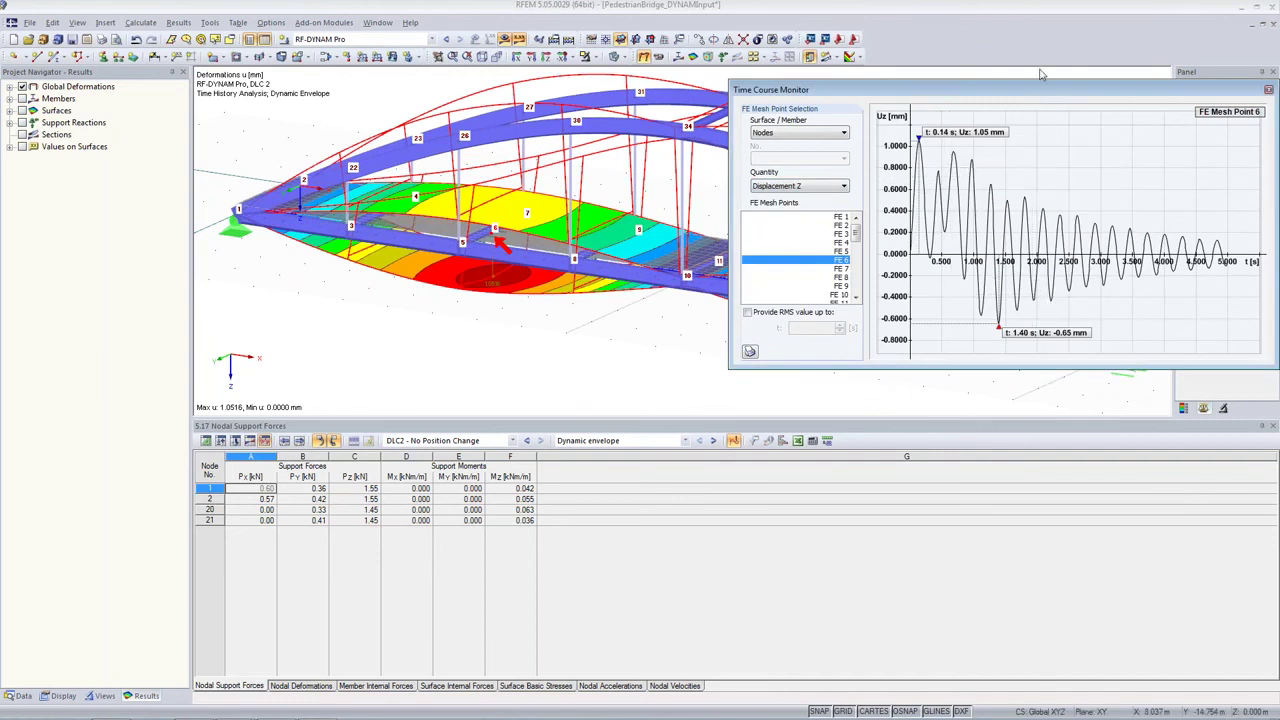
left_click_drag(1045, 96, 1031, 381)
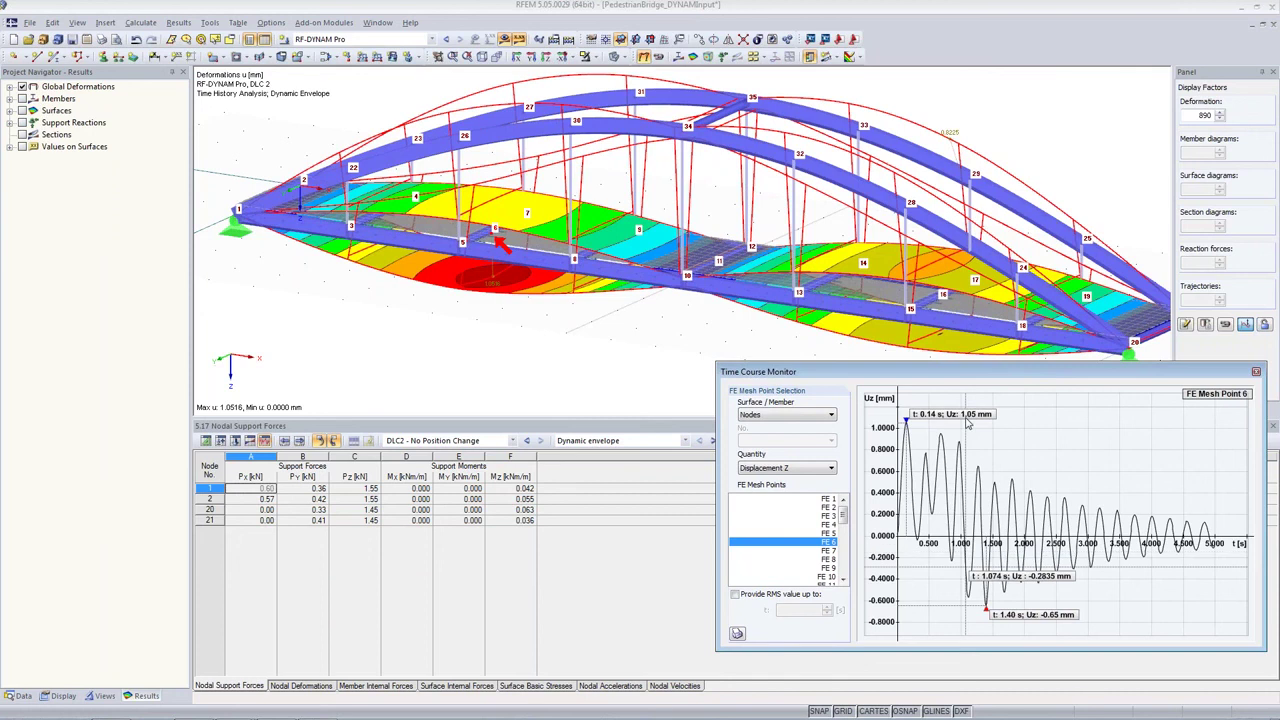
Step: Plot Acceleration Z for node 6 and provide its RMS value up to 1 s
left_click(815, 469)
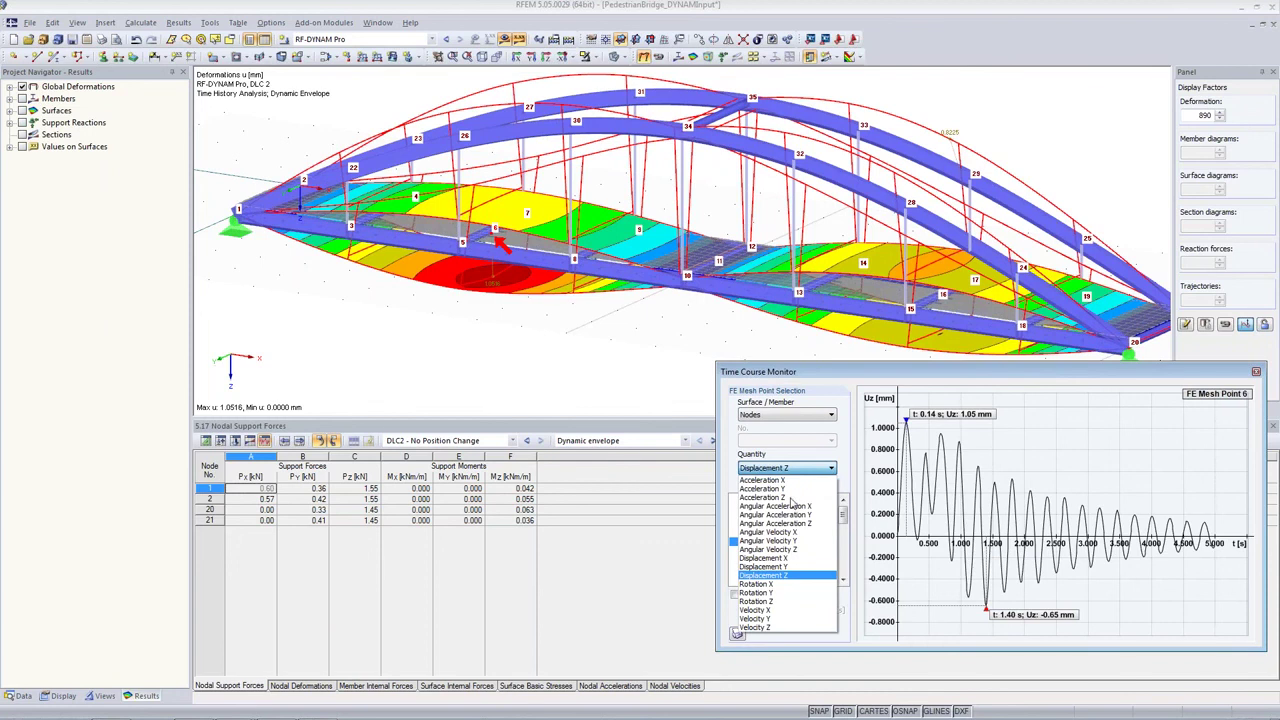
left_click(792, 500)
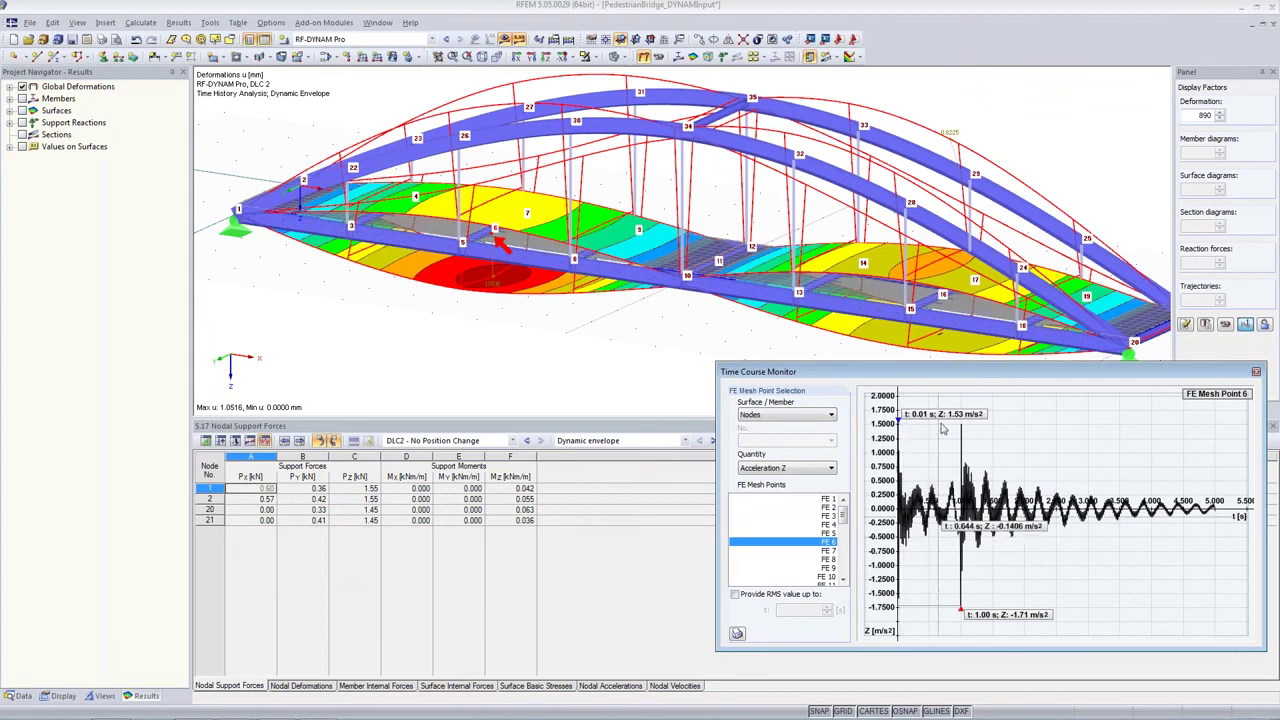
left_click(736, 595)
type("1")
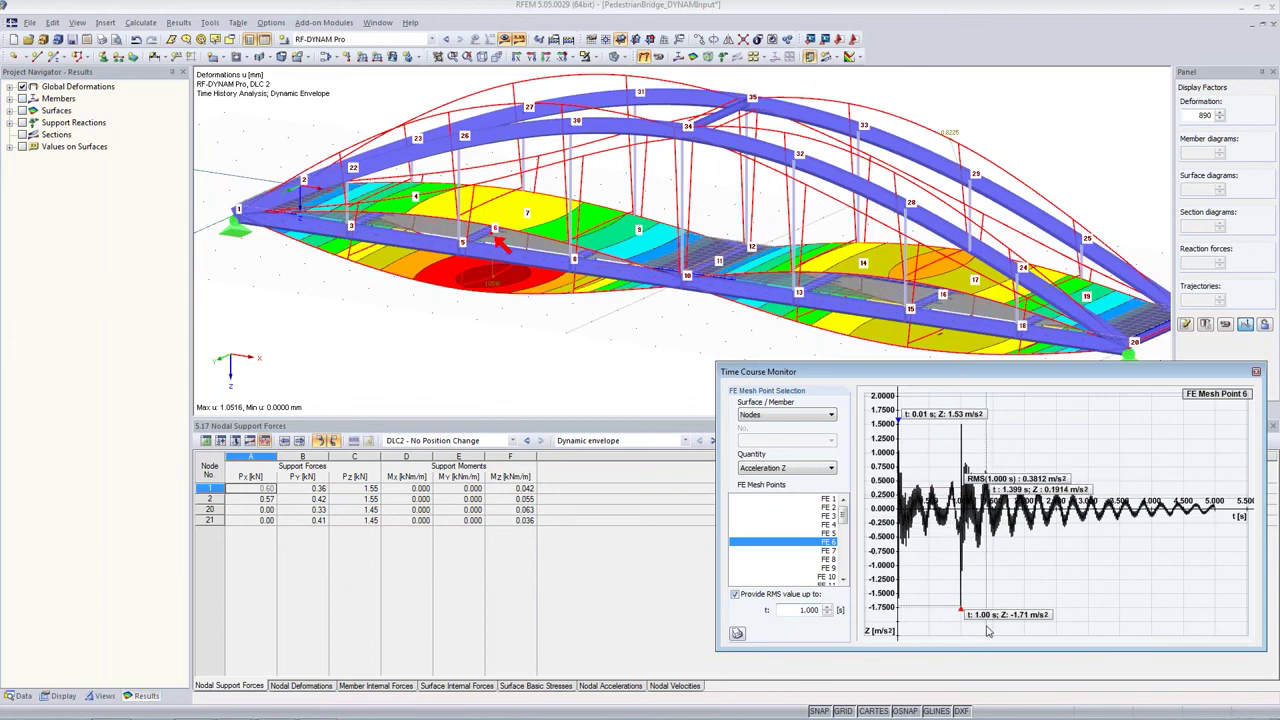
double_click(788, 612)
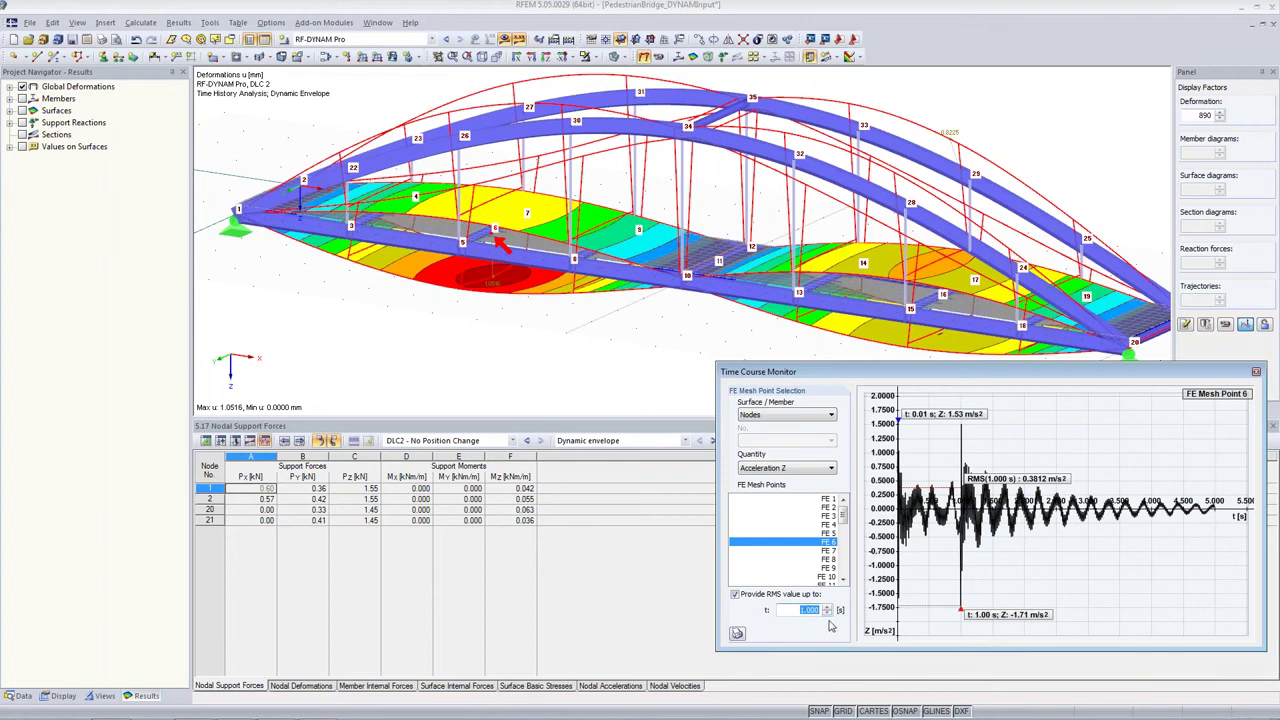
mouse_move(1026, 482)
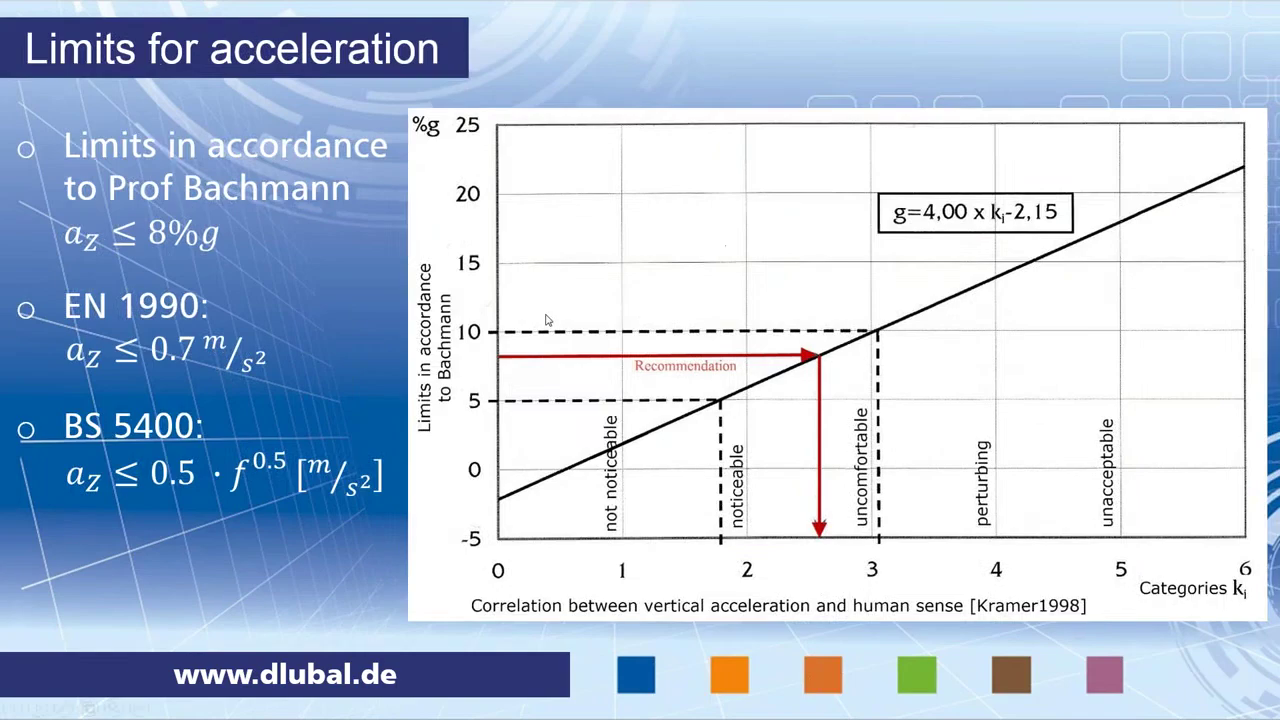
left_click(547, 320)
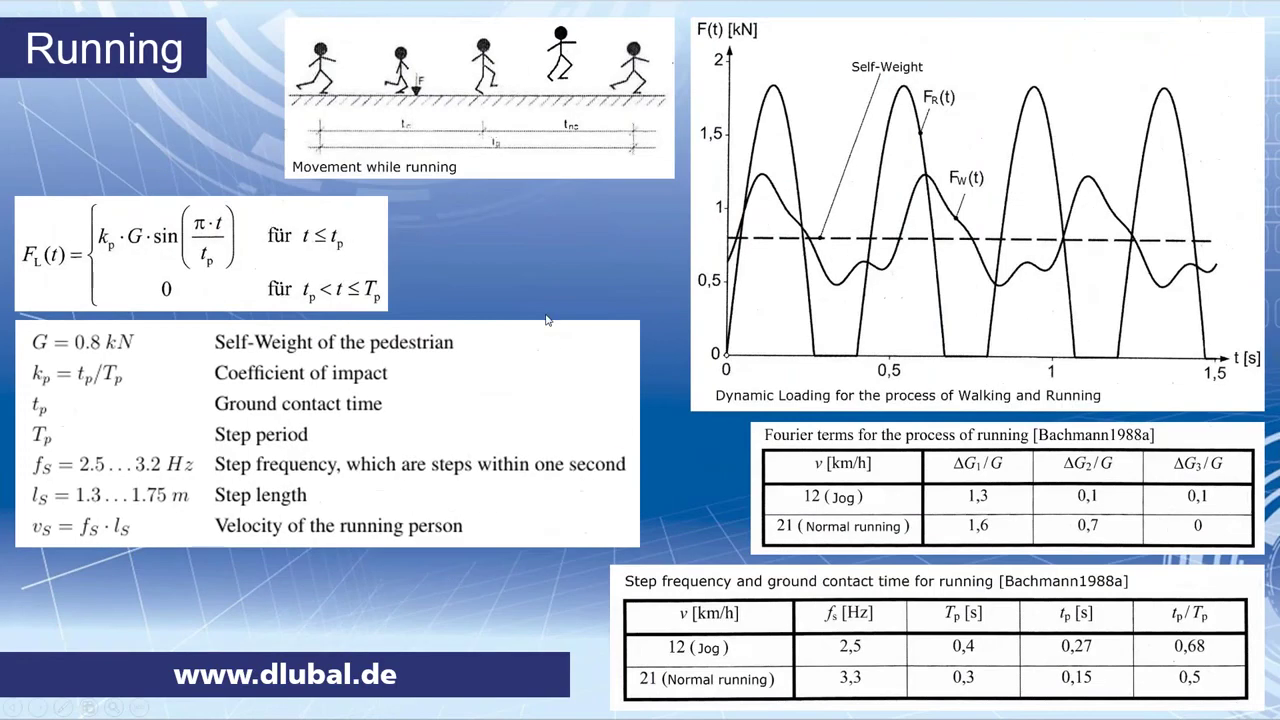